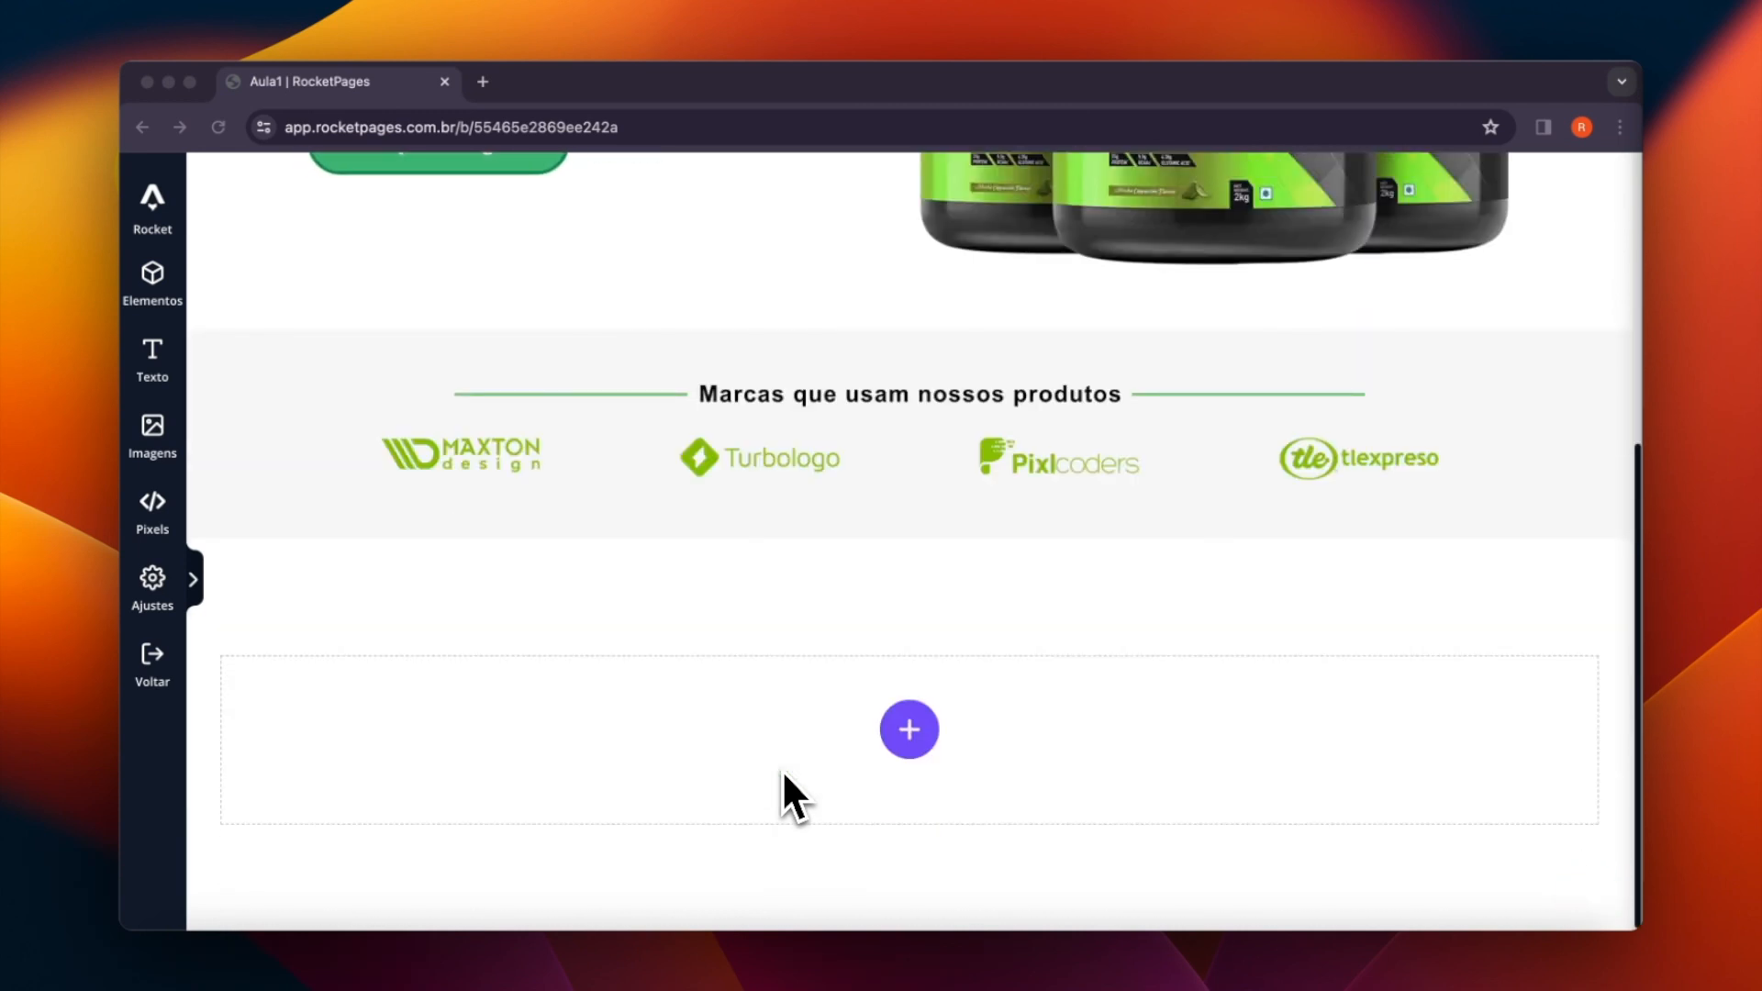
# - Add a two-column section below the brand logos strip and place an image element in its left column
pyautogui.click(897, 648)
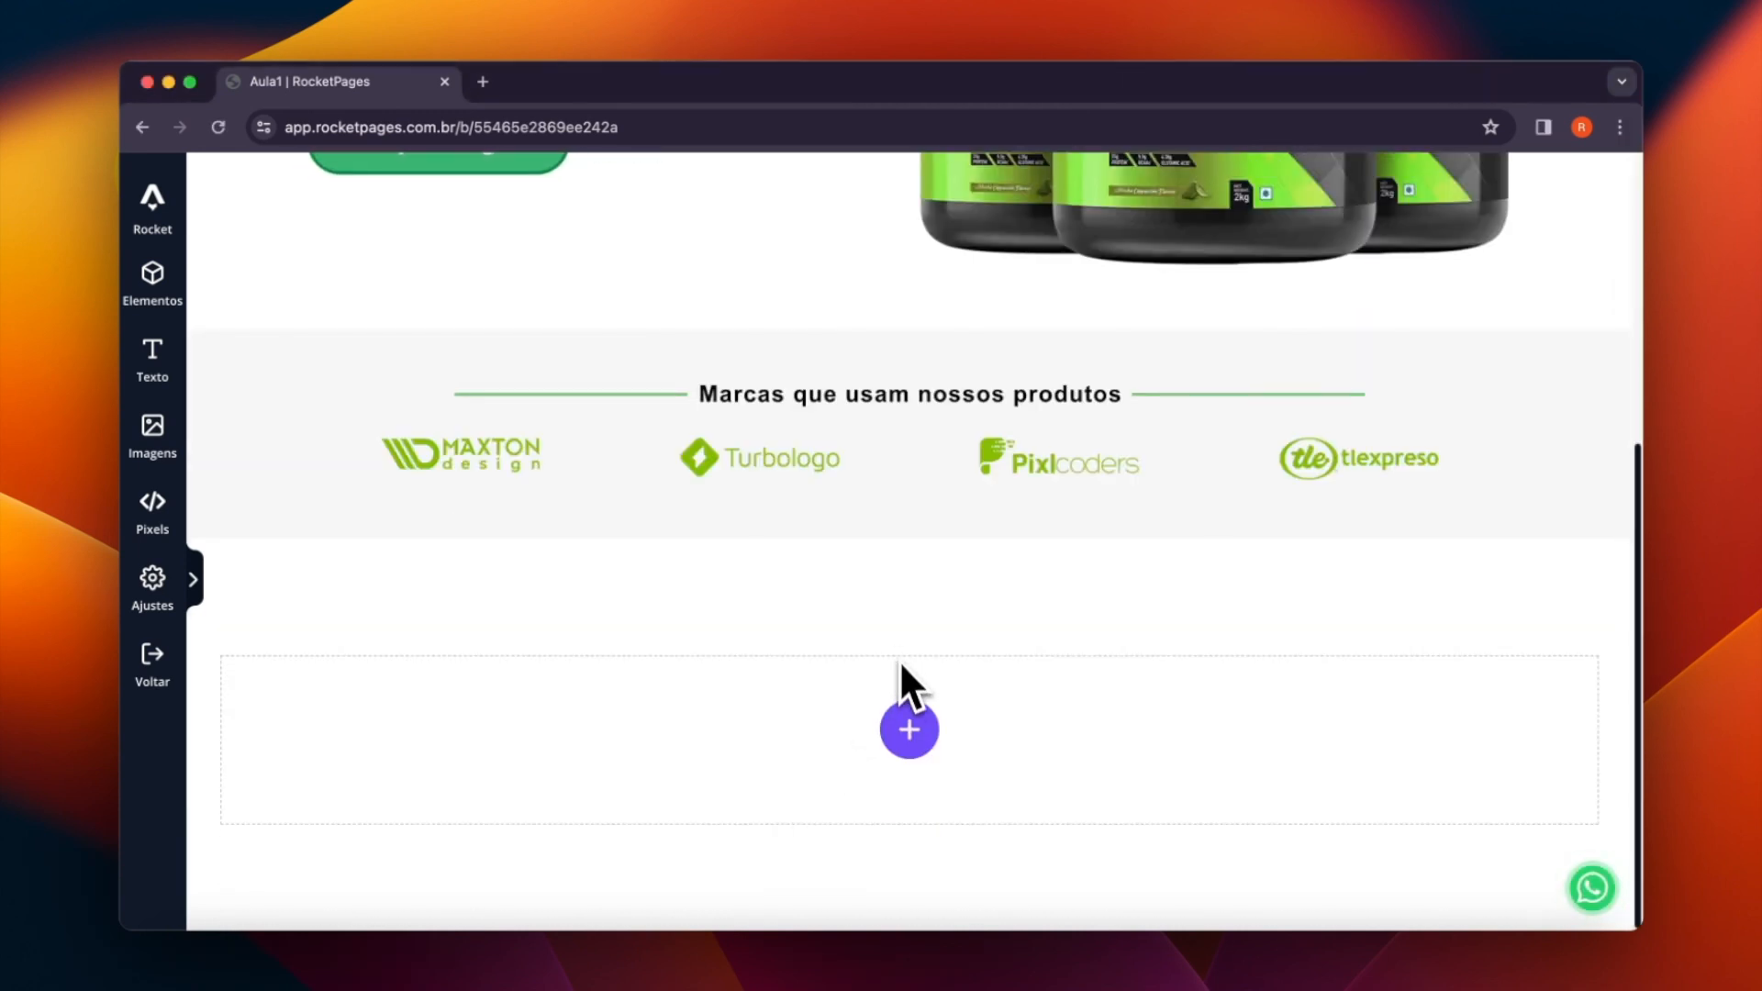
pyautogui.click(912, 731)
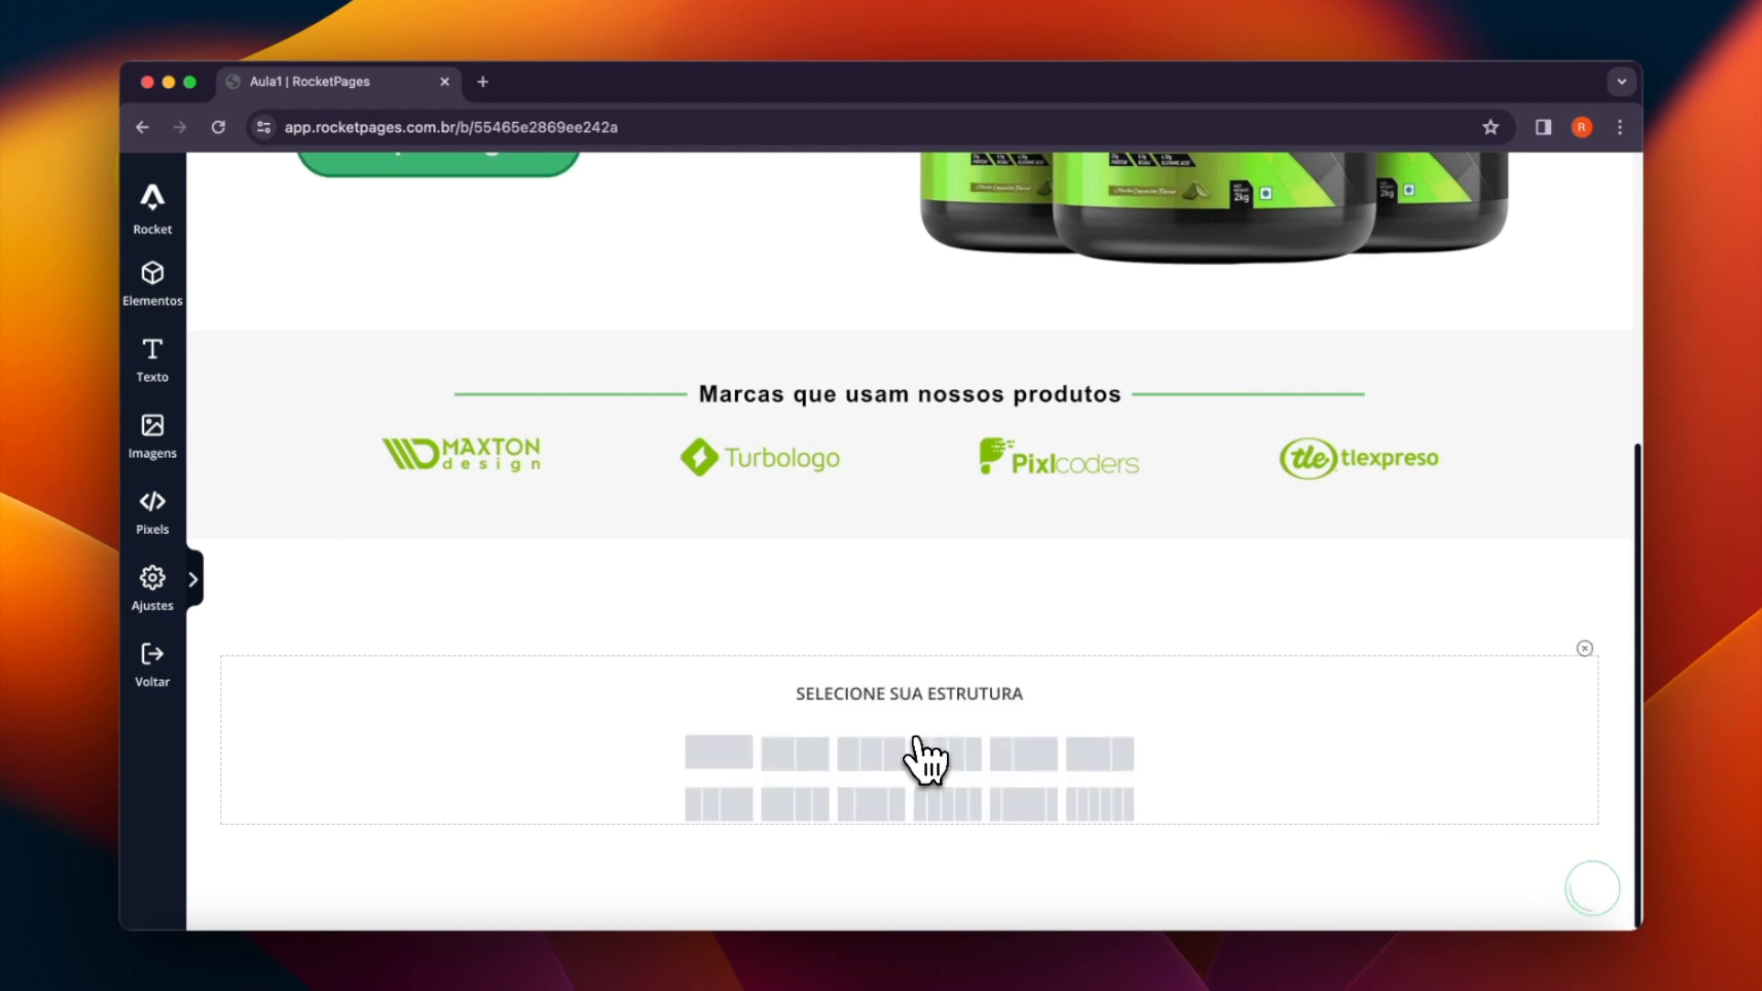
pyautogui.click(795, 754)
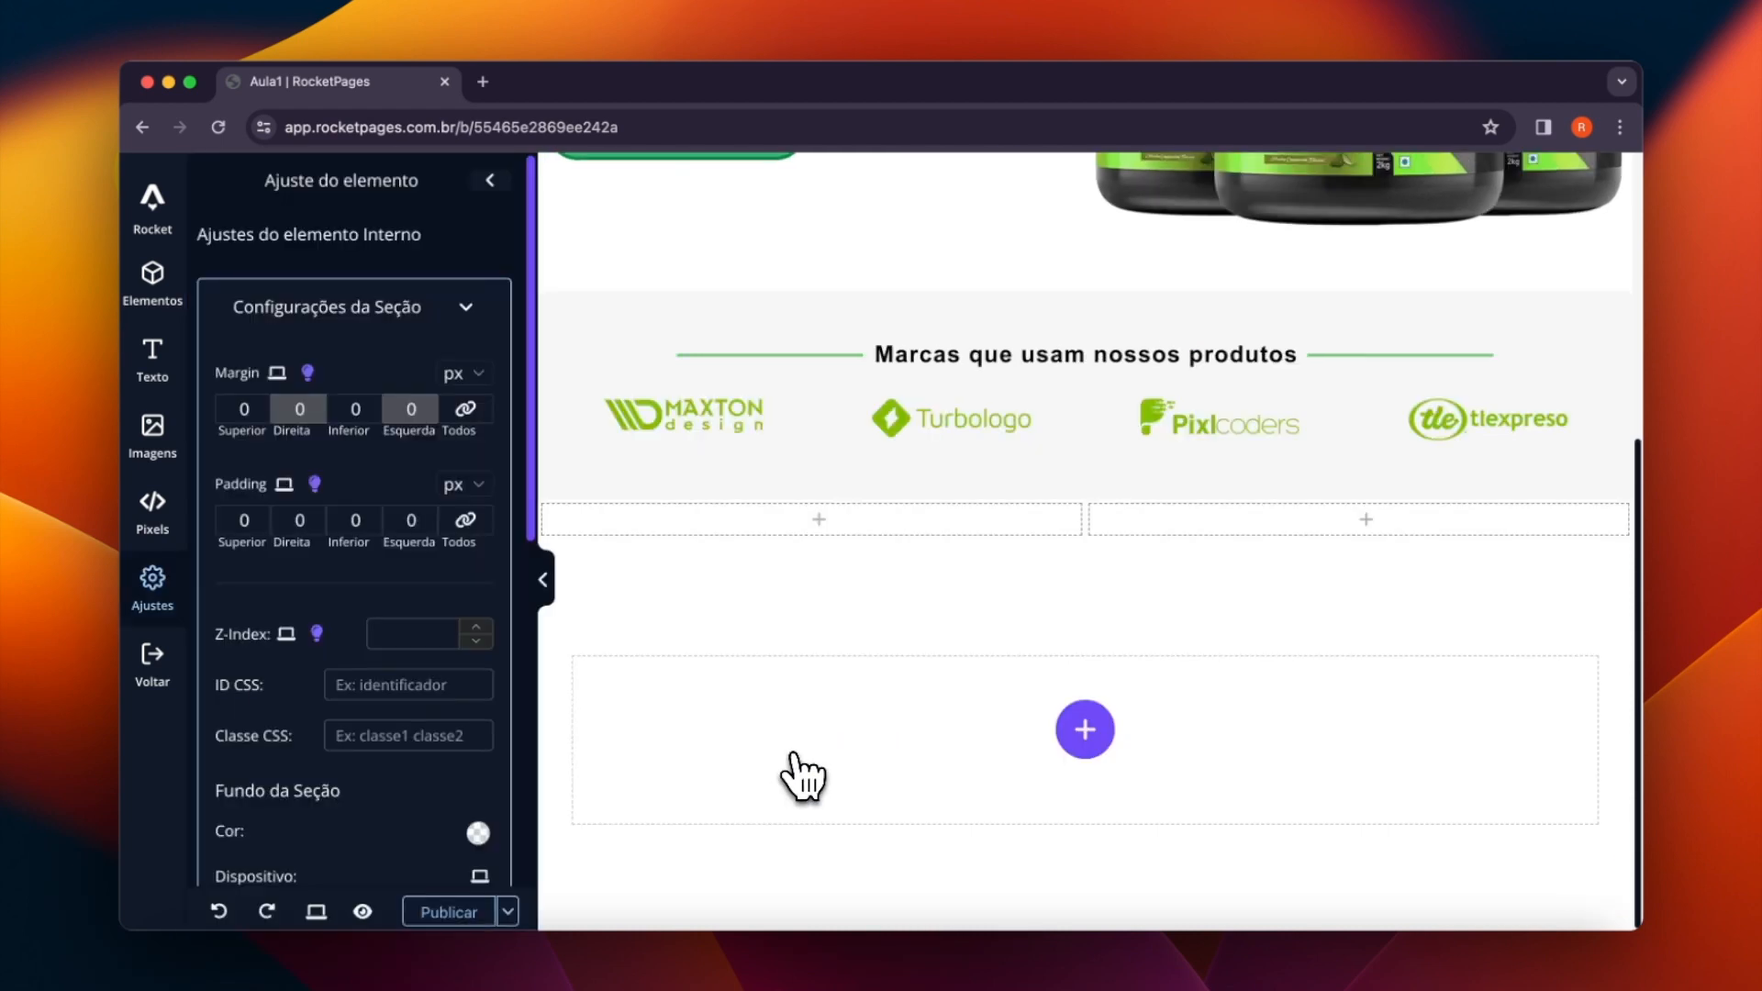
pyautogui.click(818, 520)
pyautogui.moveTo(425, 295); pyautogui.dragTo(725, 565)
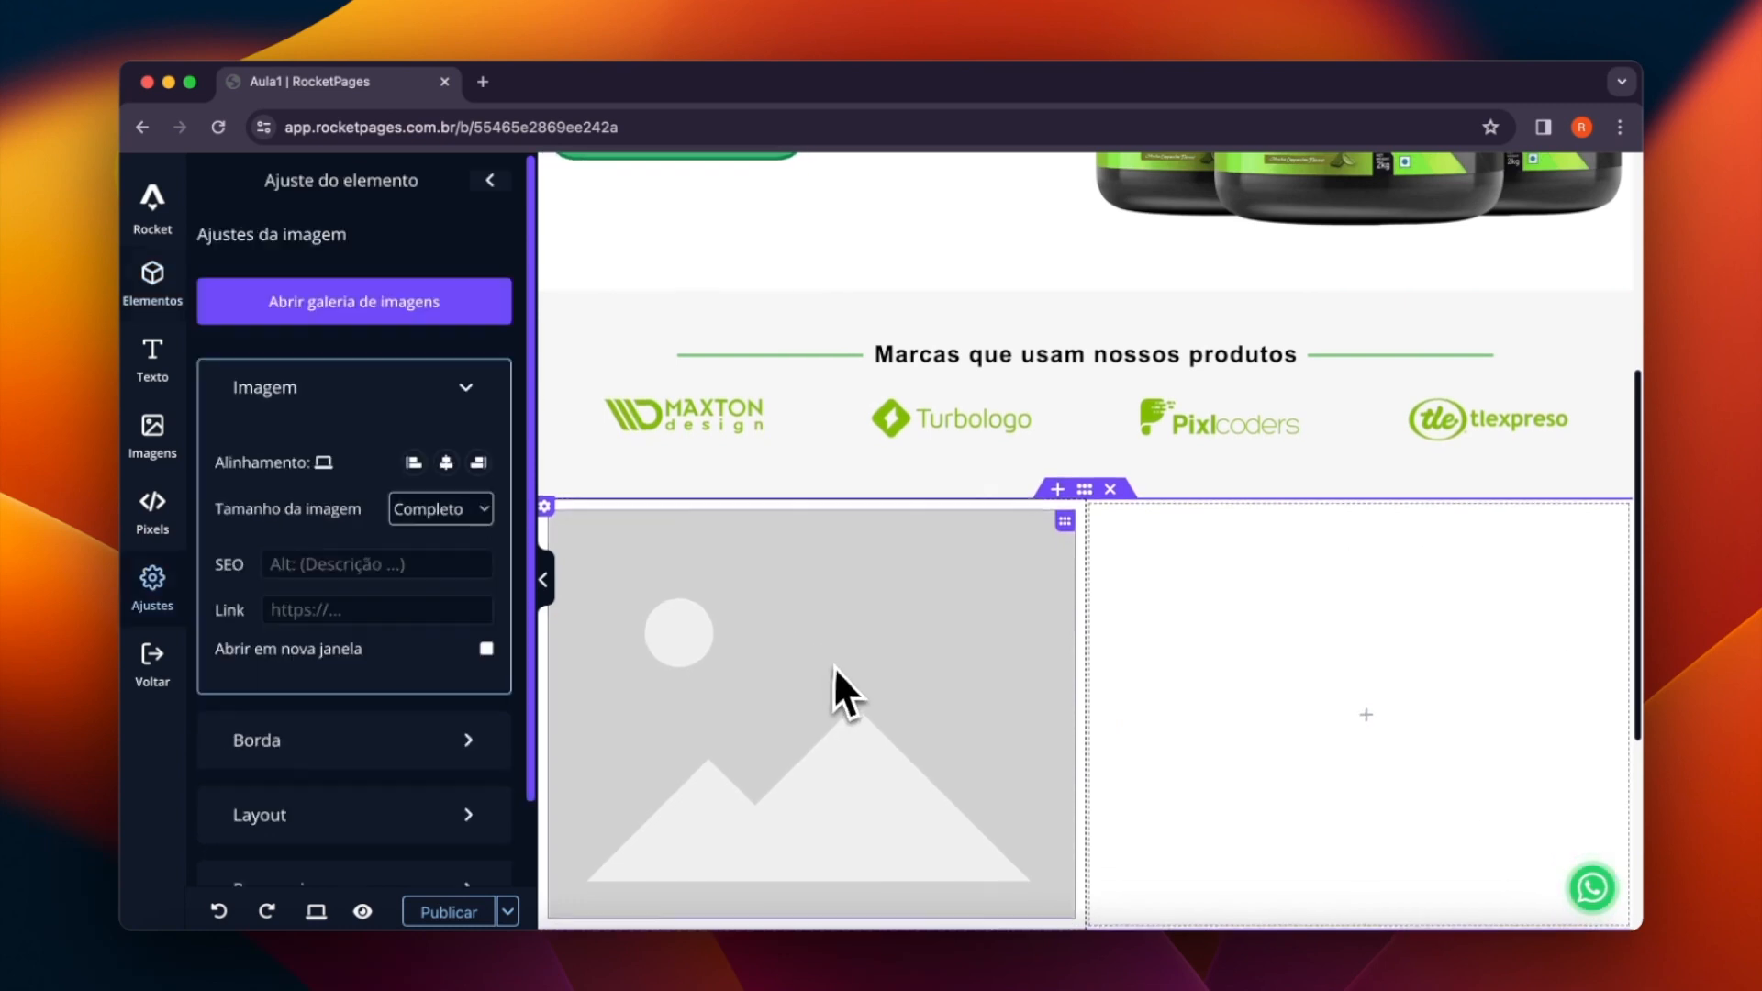
# - Upload the single-jar Whey Gold picture 2966ba9b-2e36-45f2-a621-7f0bfb5b9593.webp from the mini curso rocket folder and insert it into the image element
pyautogui.click(357, 312)
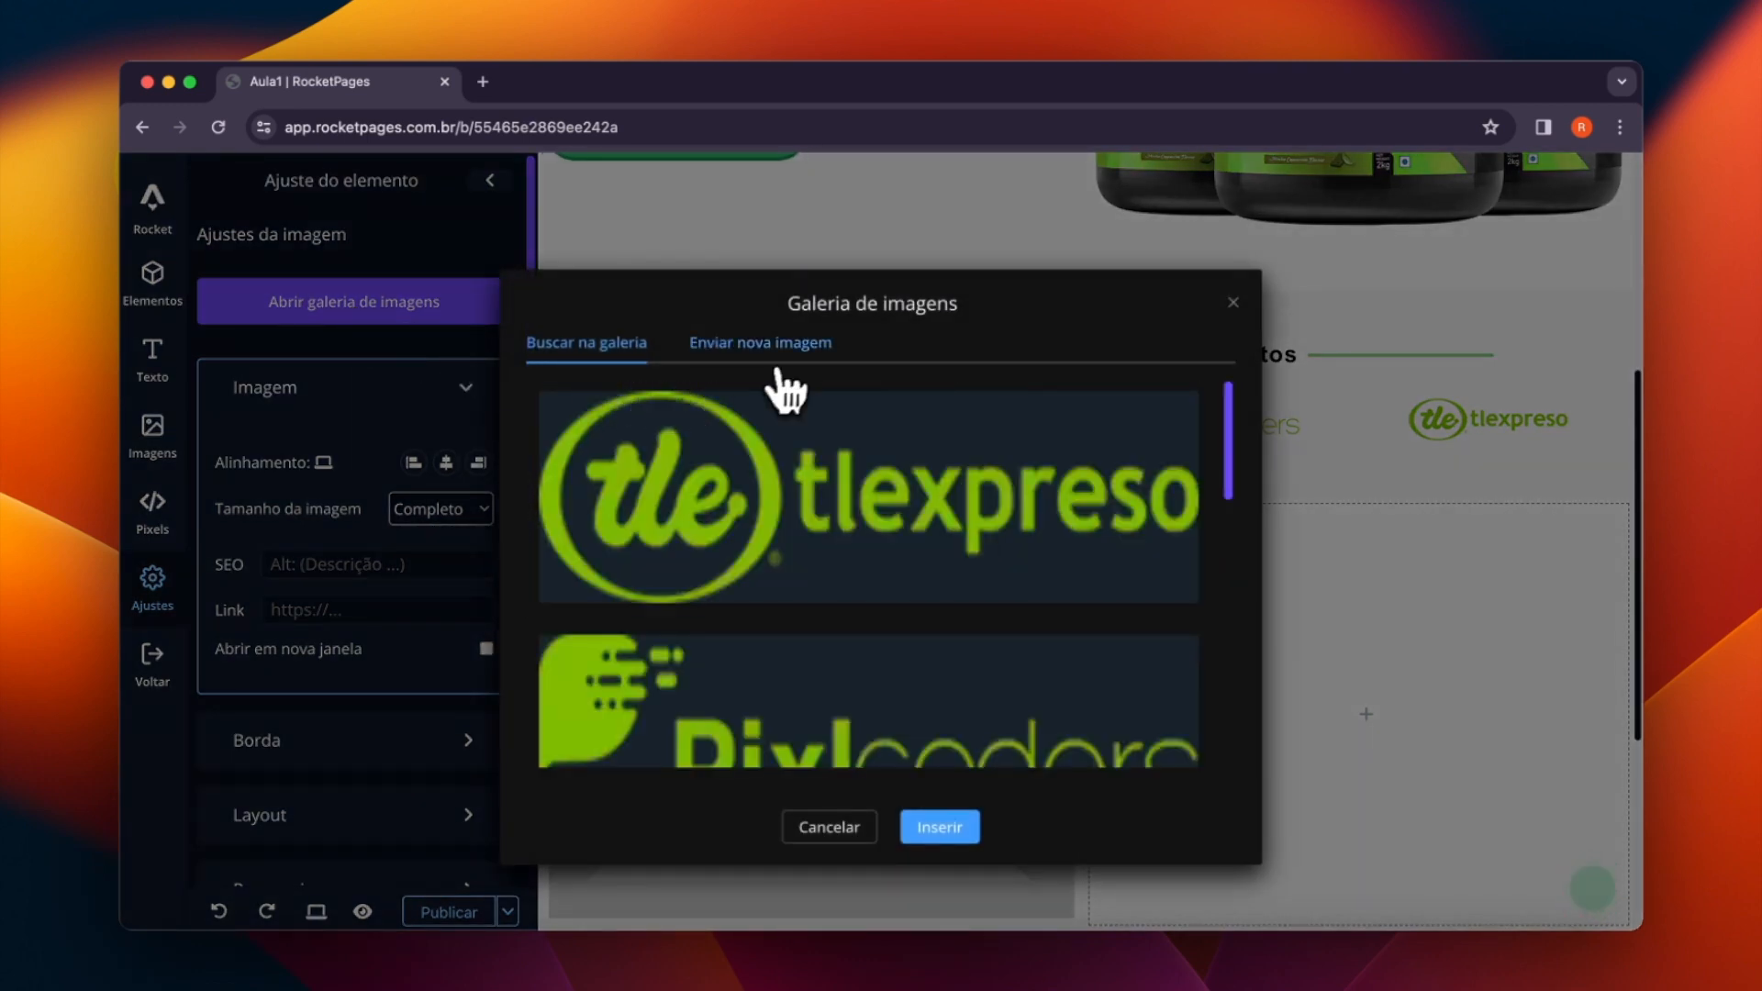
pyautogui.click(752, 372)
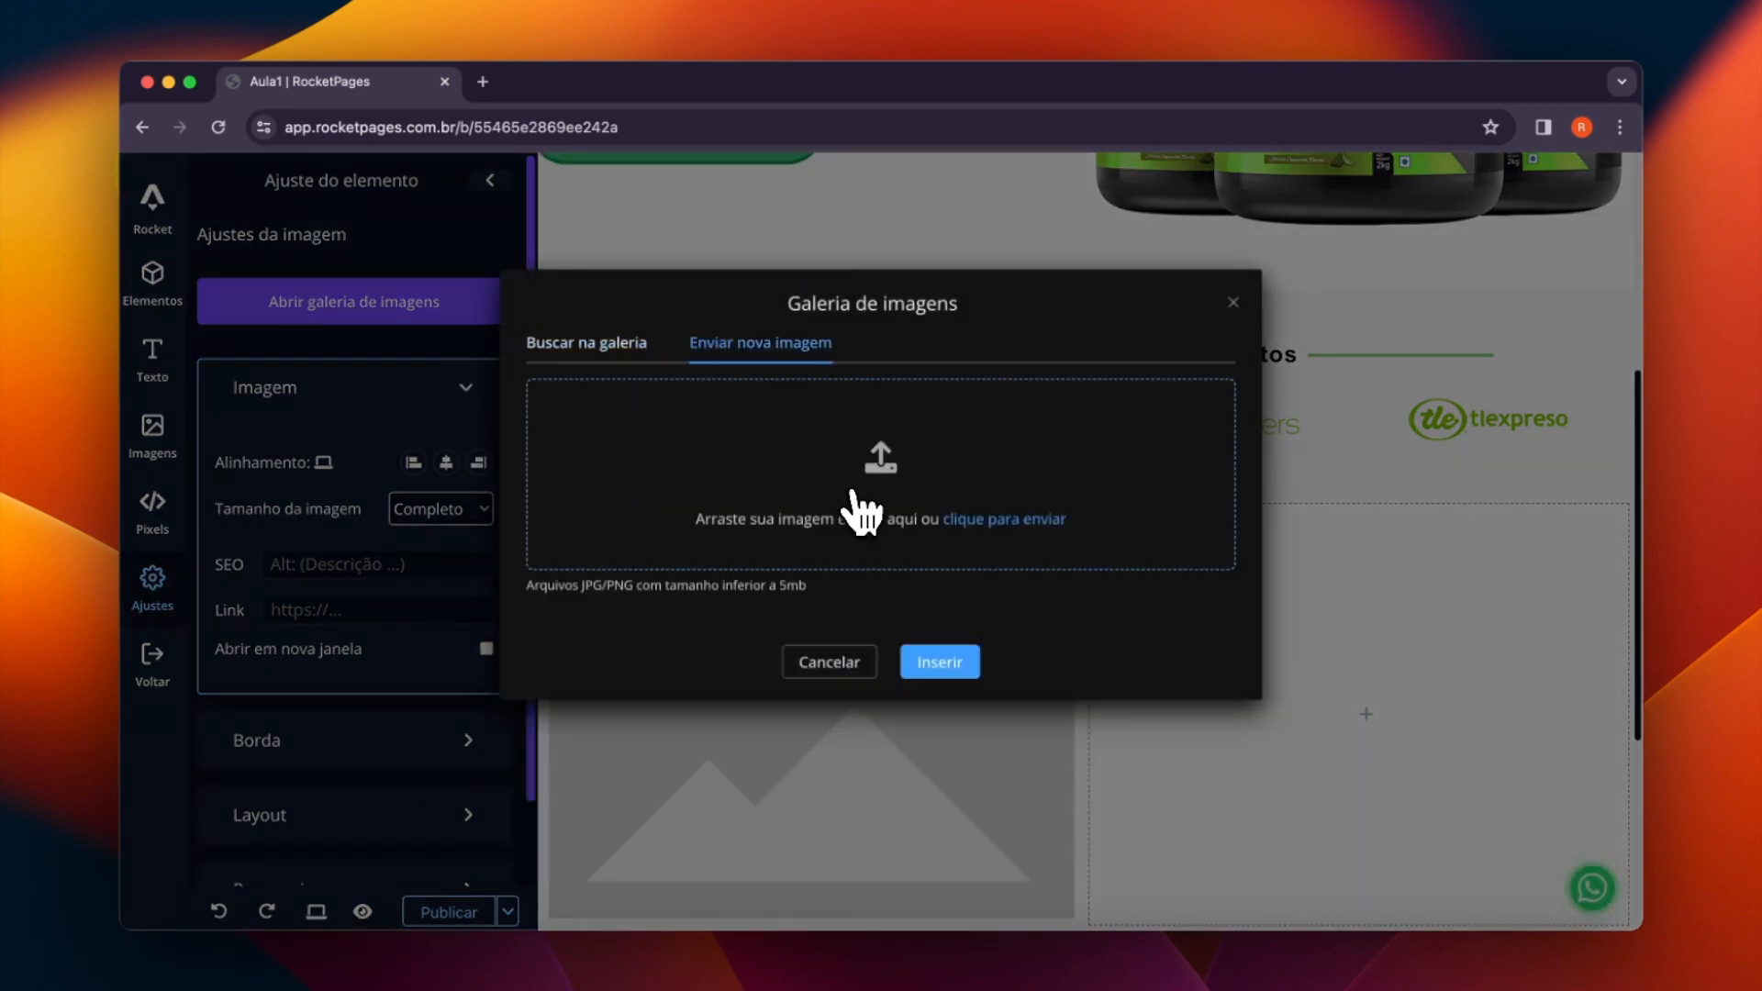
pyautogui.click(861, 514)
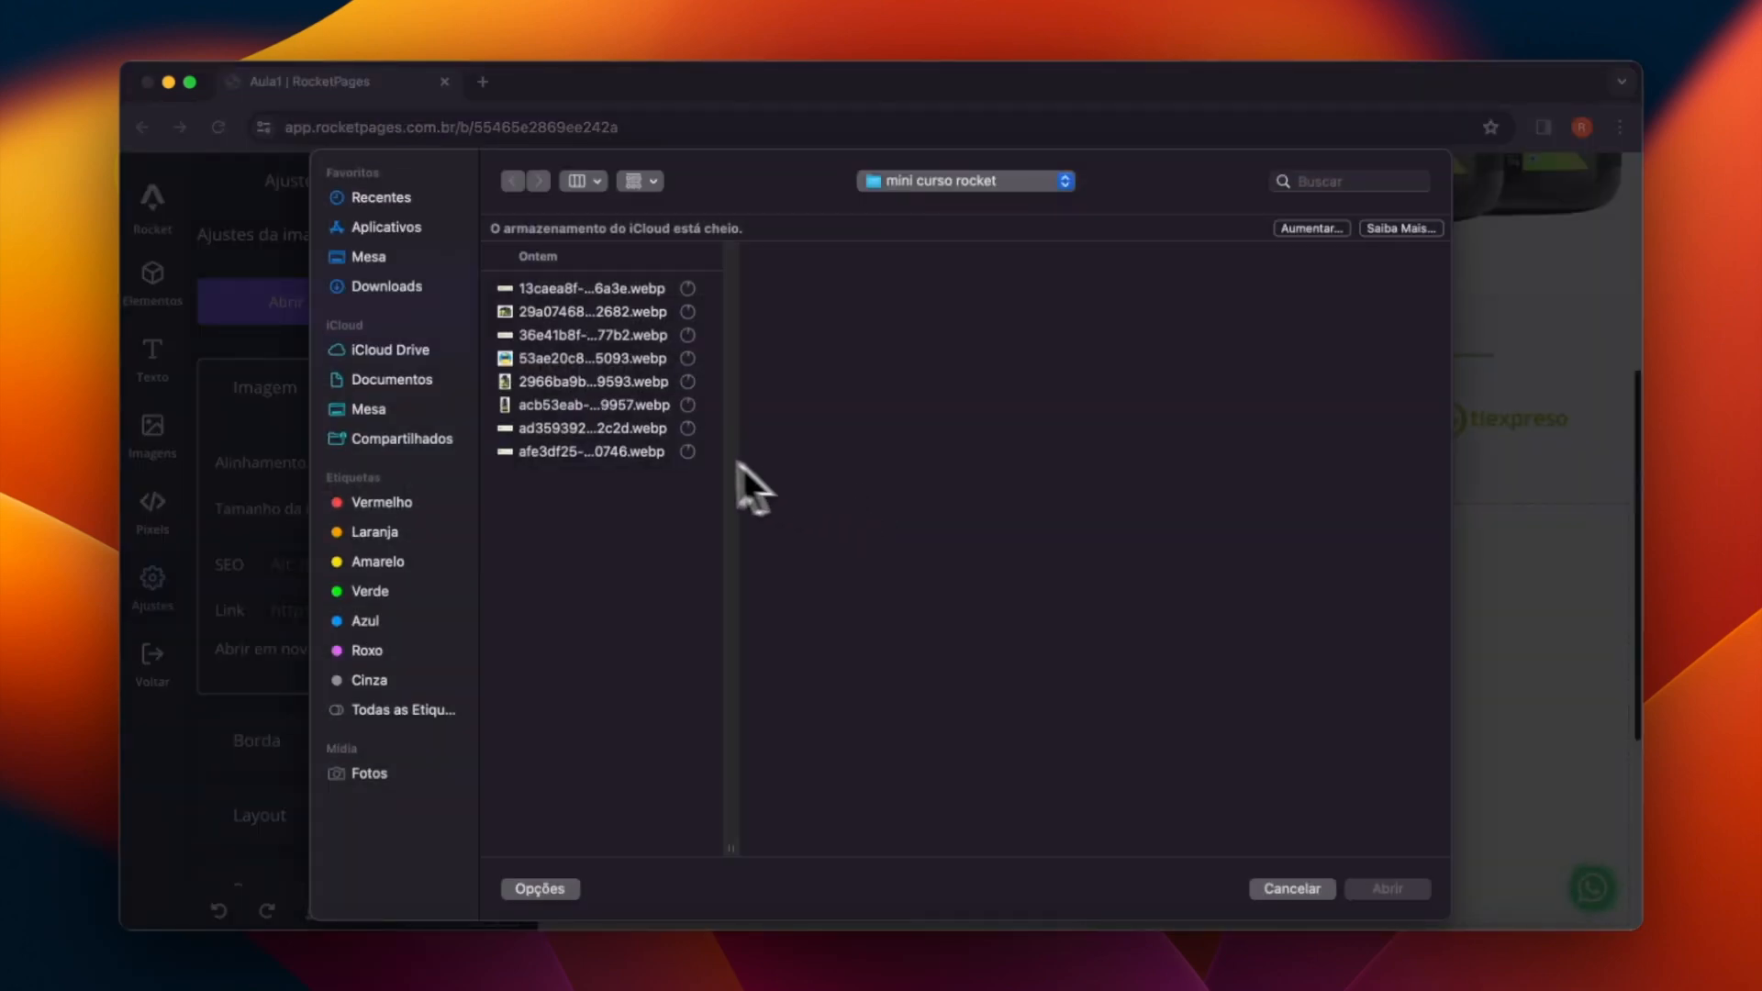
pyautogui.click(576, 296)
pyautogui.click(577, 312)
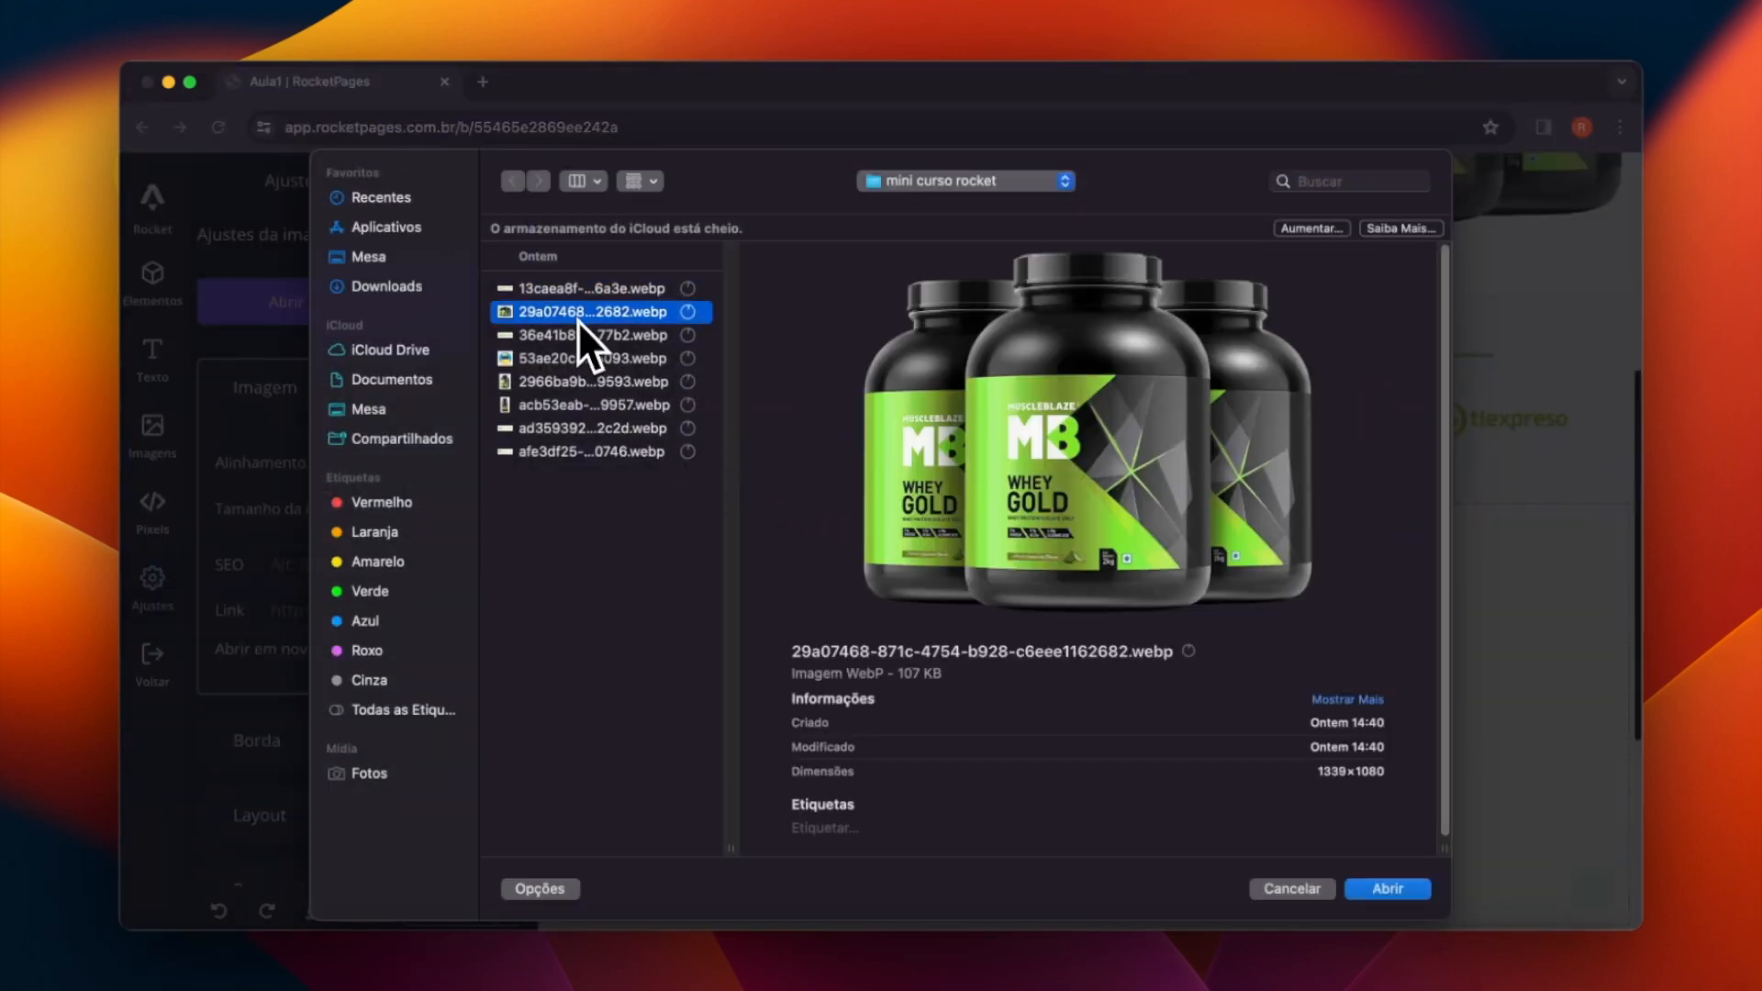
pyautogui.click(577, 355)
pyautogui.click(576, 342)
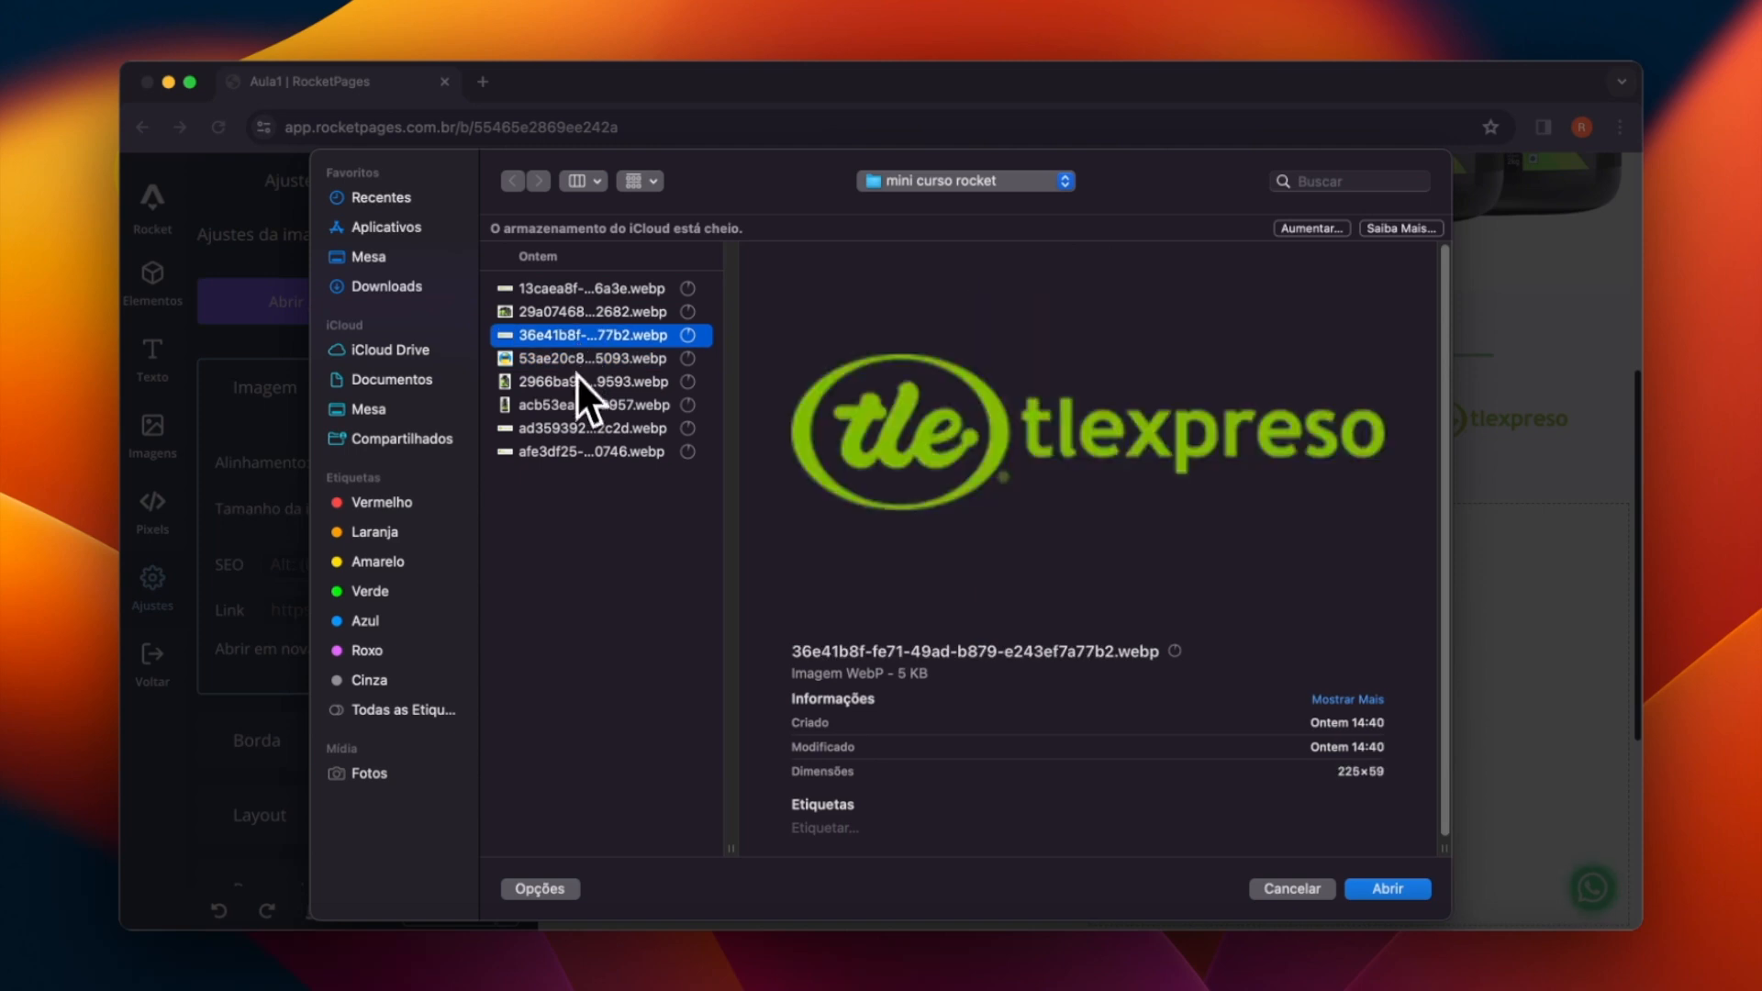
pyautogui.click(573, 382)
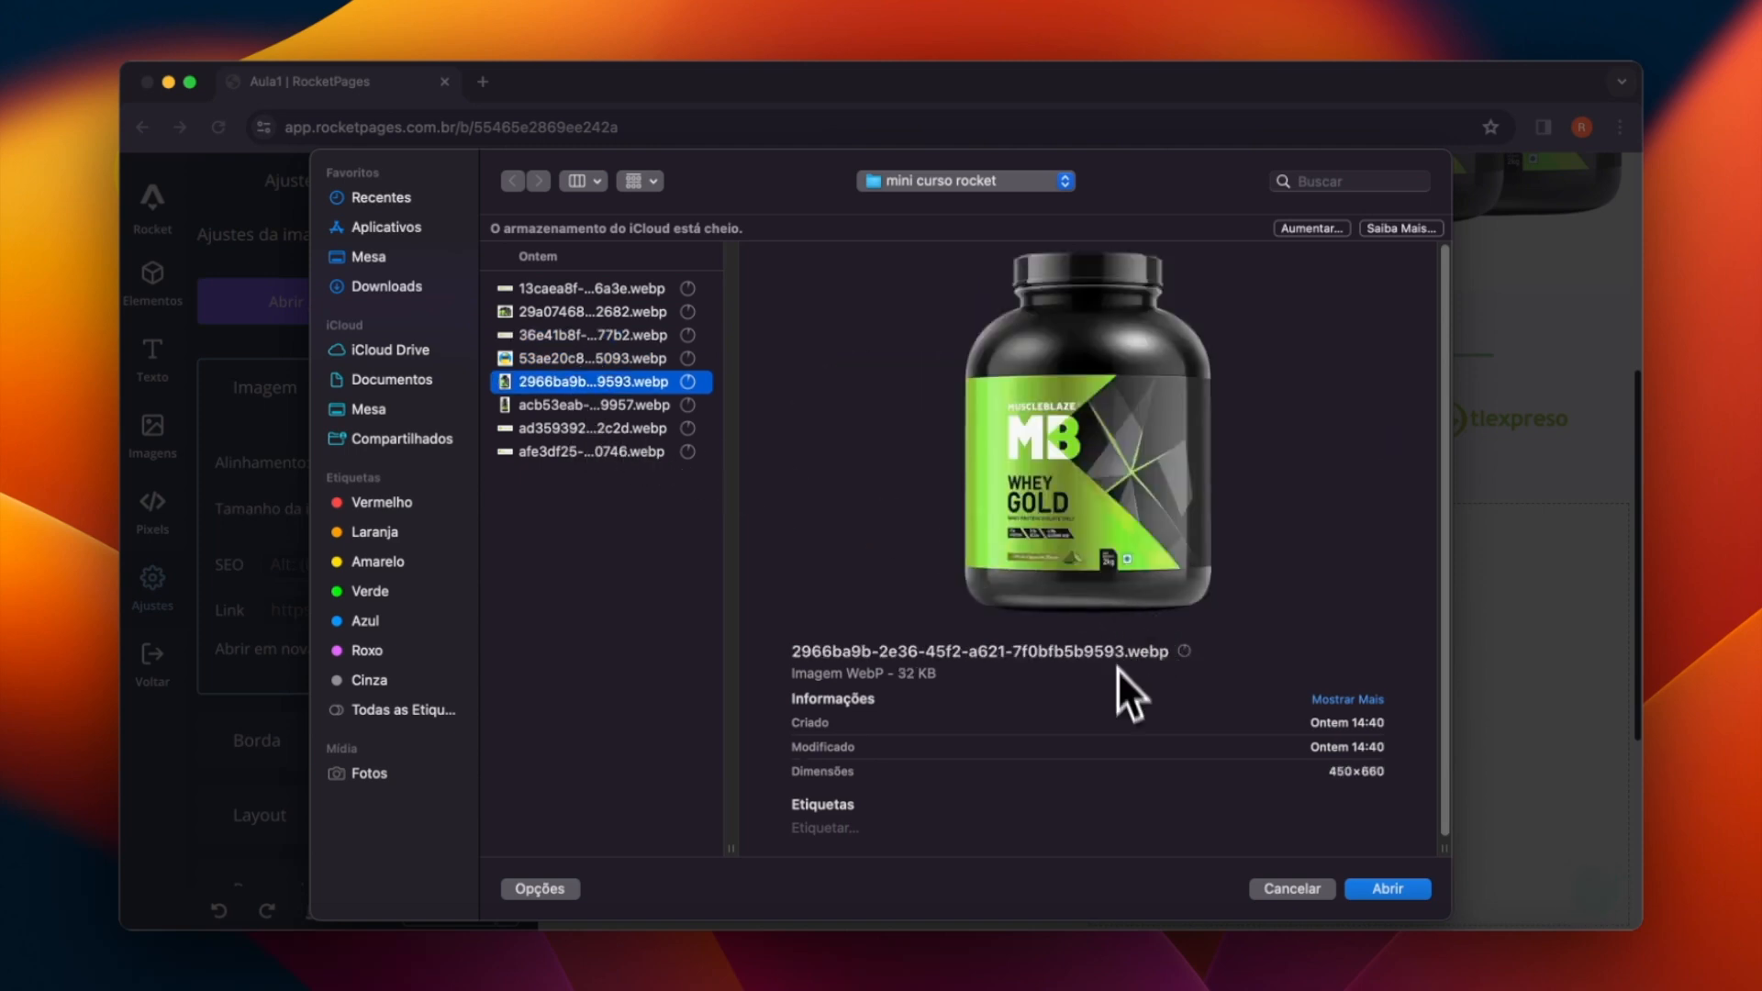
pyautogui.click(1386, 889)
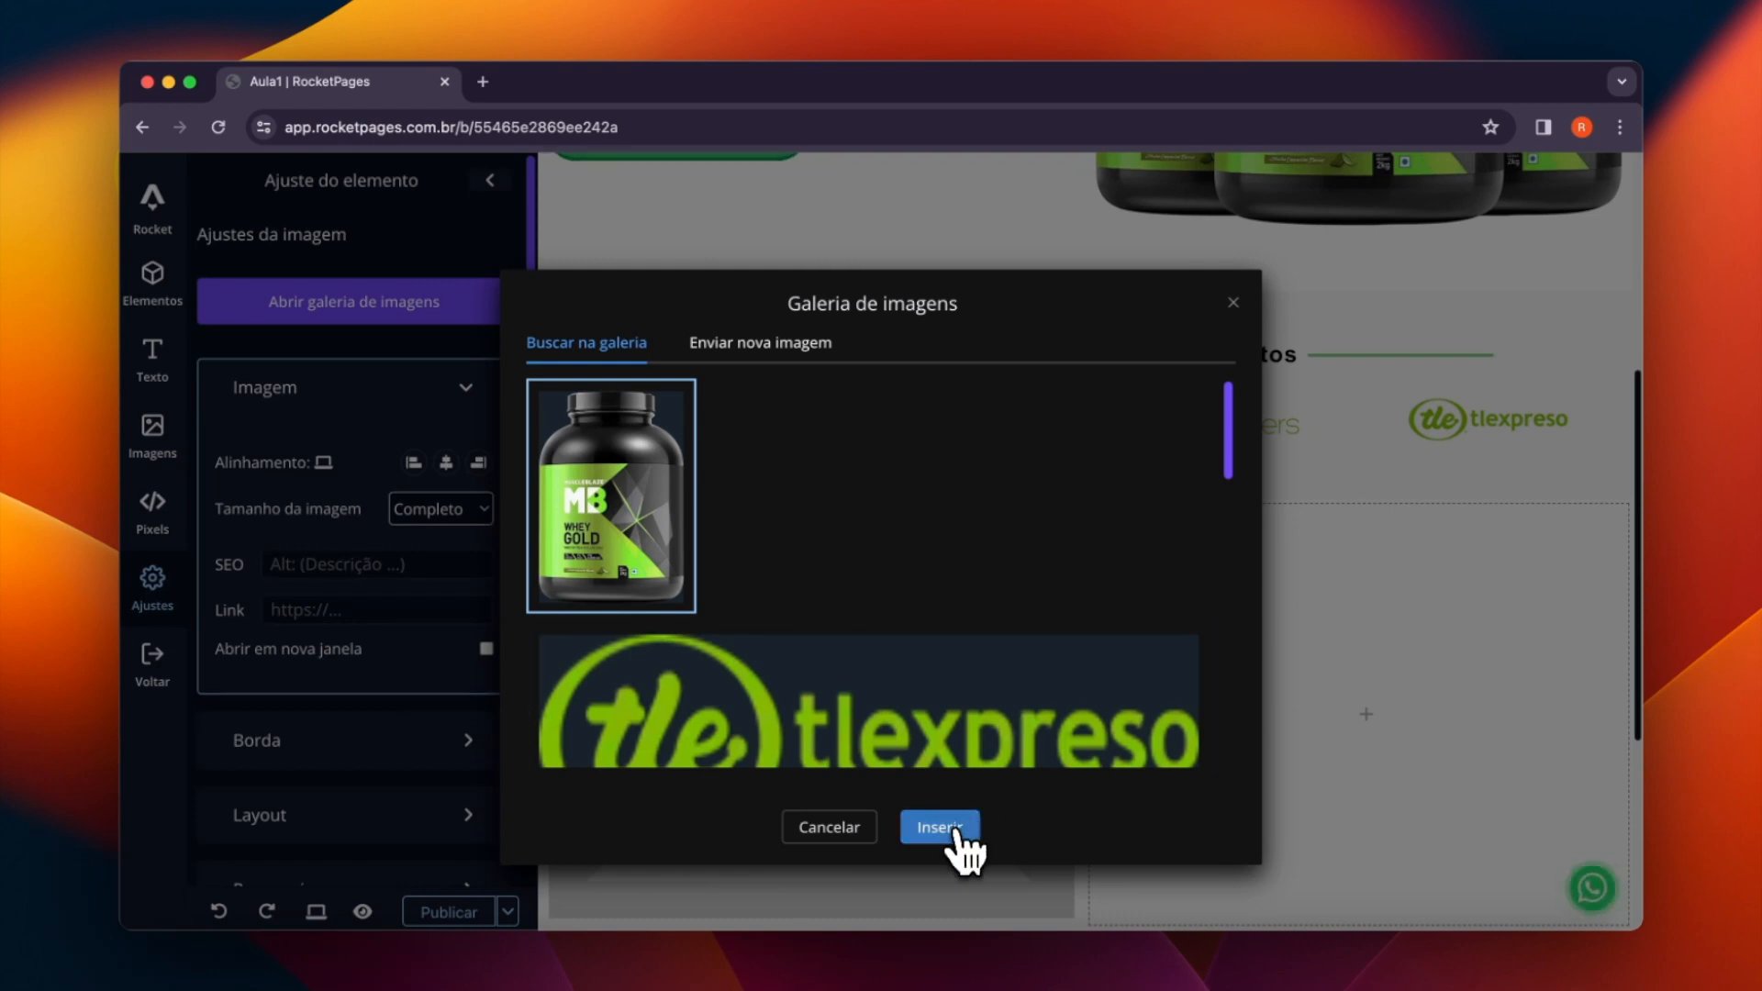
pyautogui.click(939, 827)
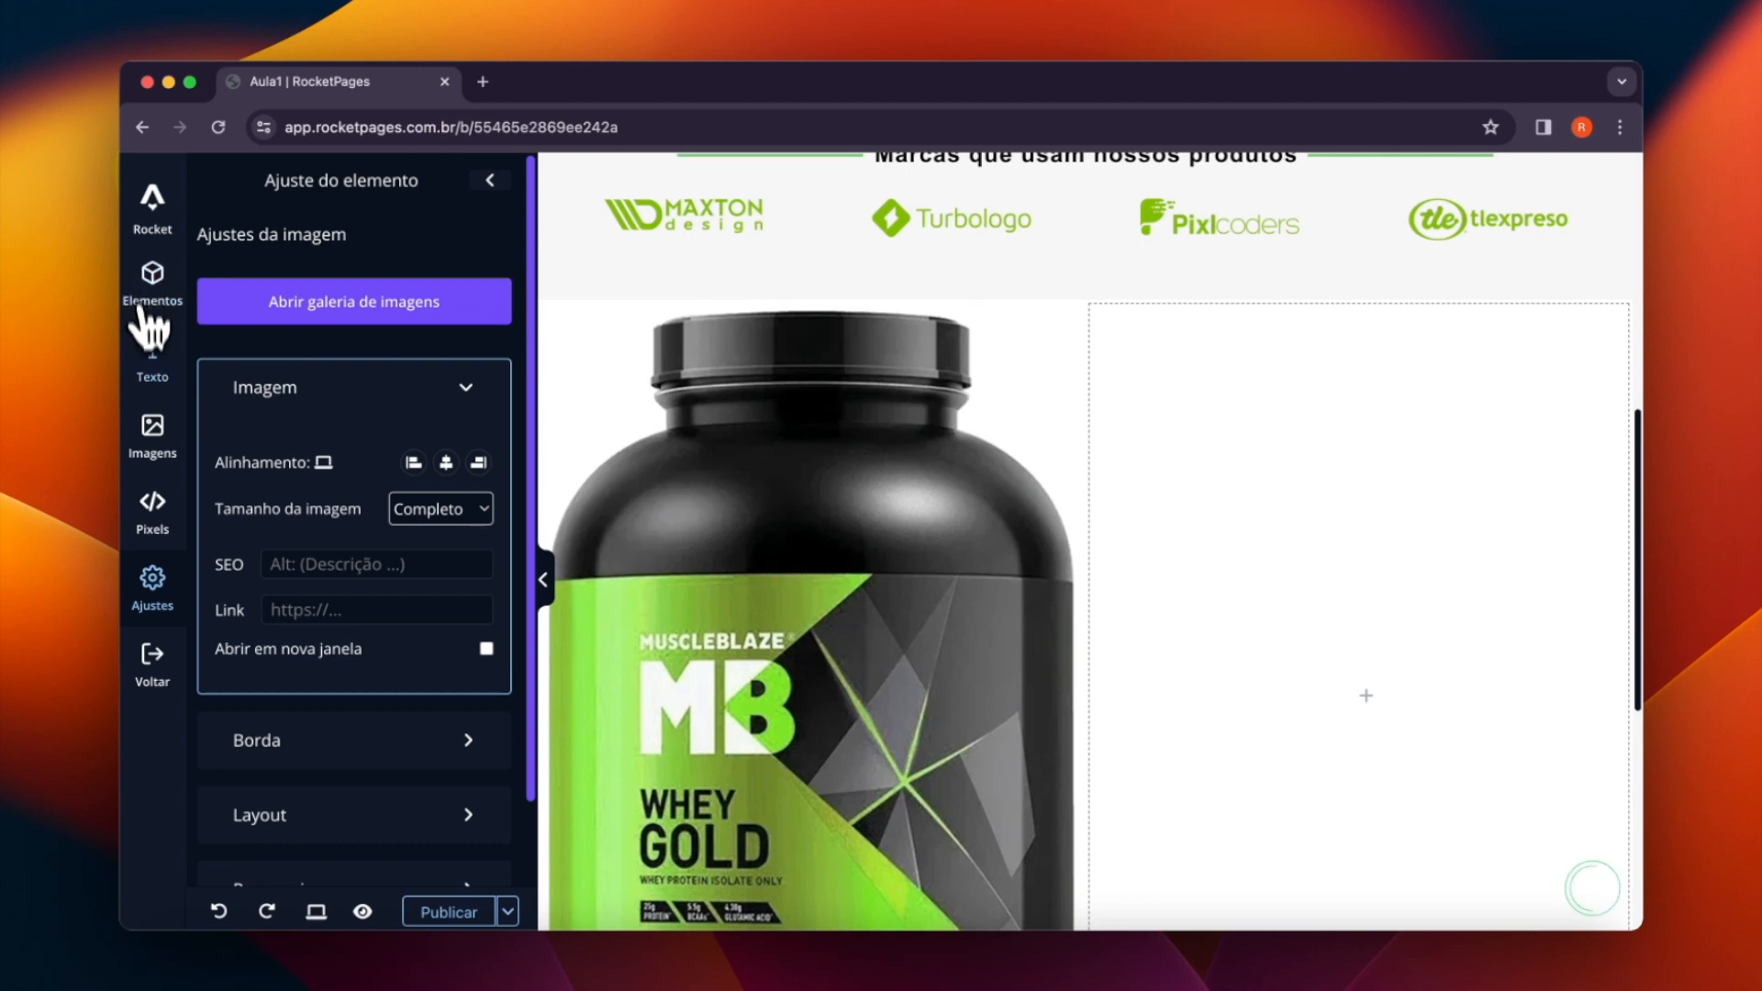
# - Add a text element to the right column and set its text to "Sobre o suplemento"
pyautogui.click(151, 358)
pyautogui.moveTo(366, 356); pyautogui.dragTo(1282, 432)
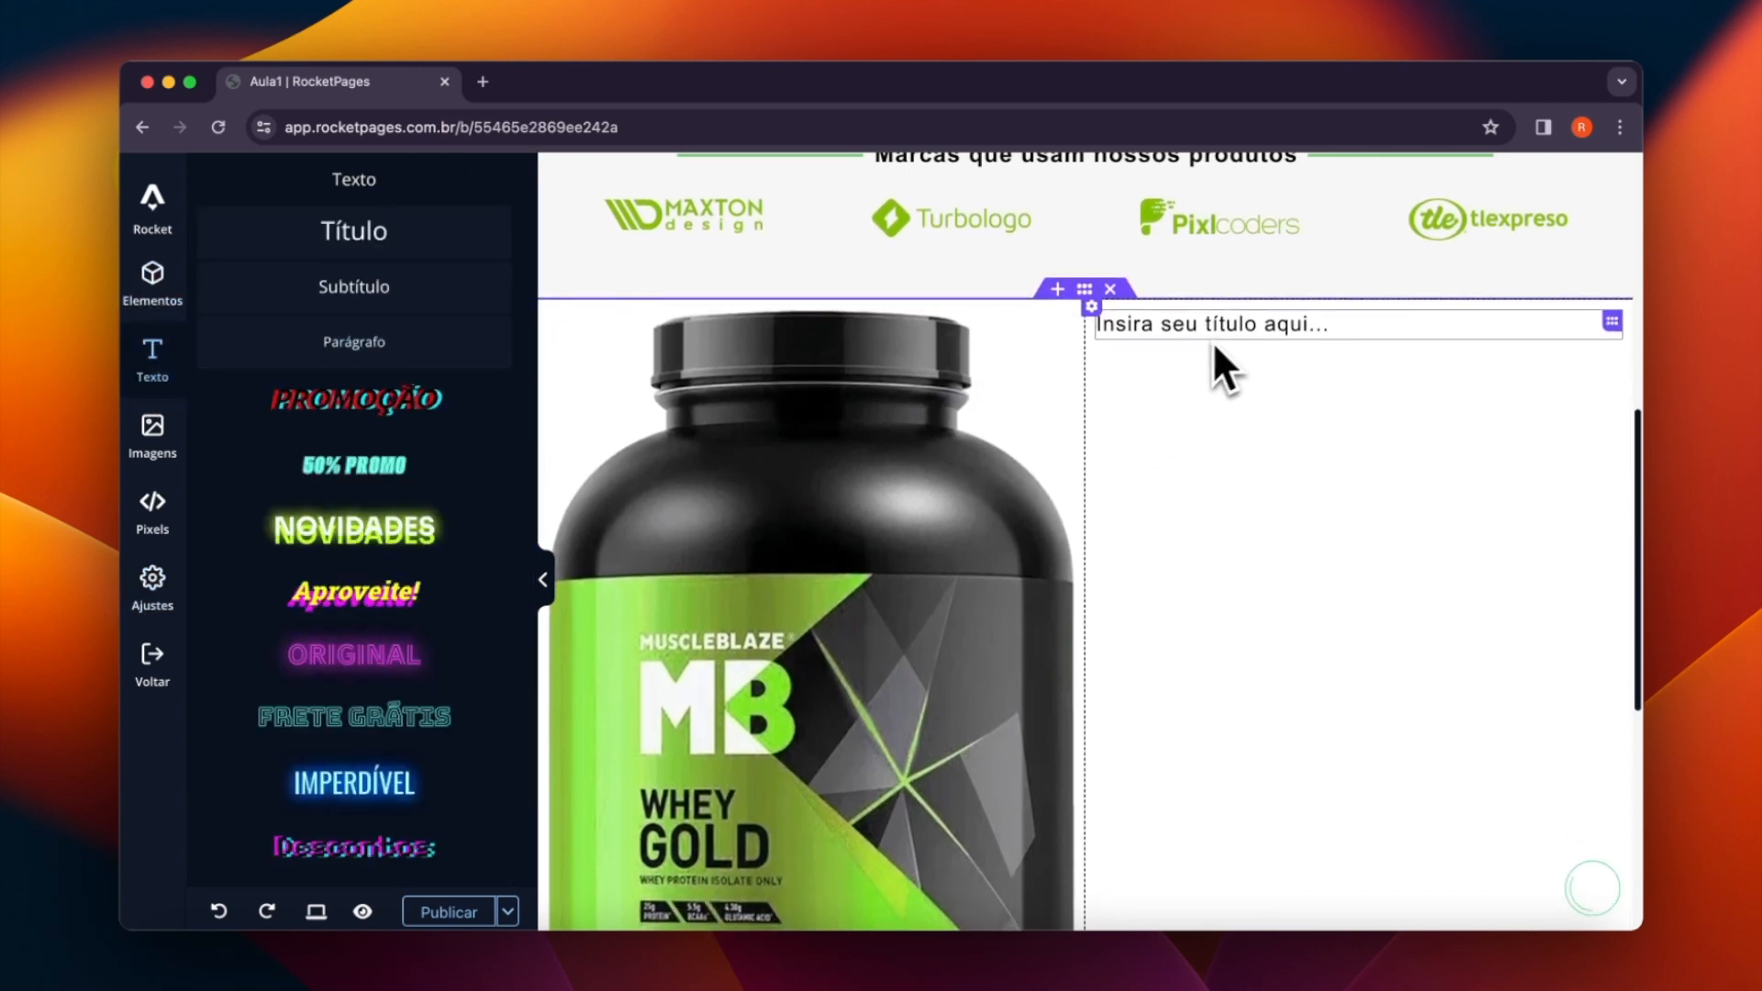
pyautogui.press('super+Tab')
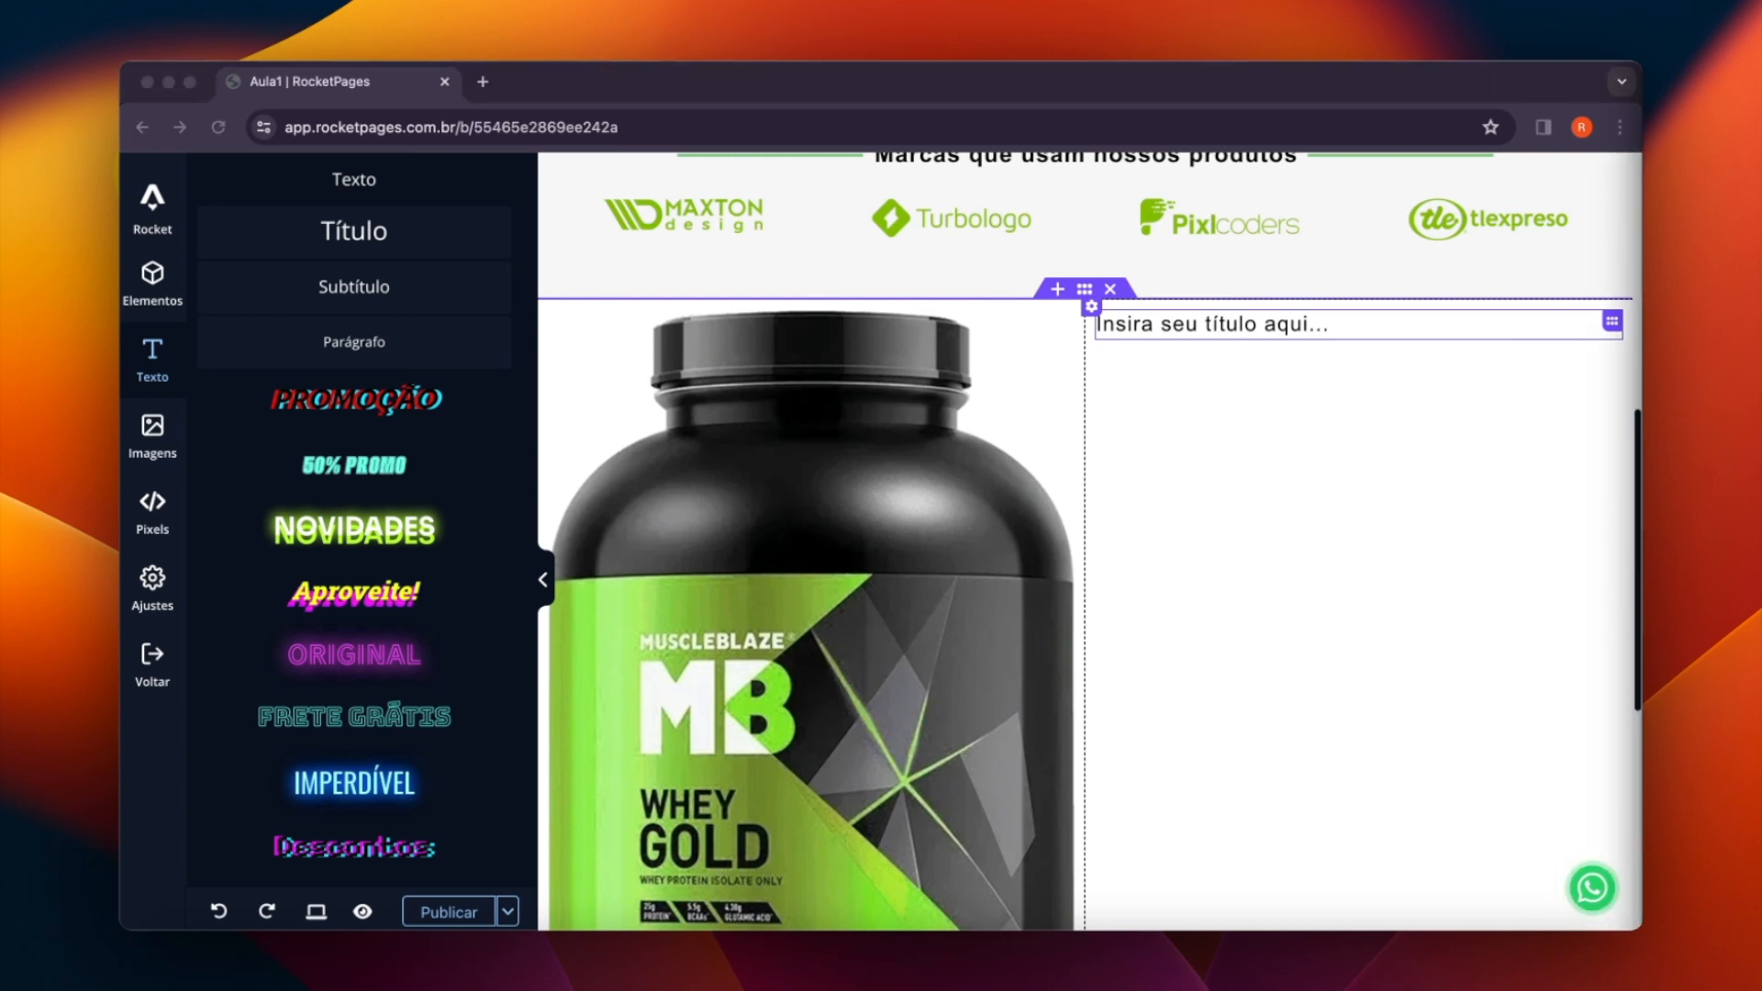
pyautogui.click(1266, 334)
pyautogui.write('Sobre o suplemento')
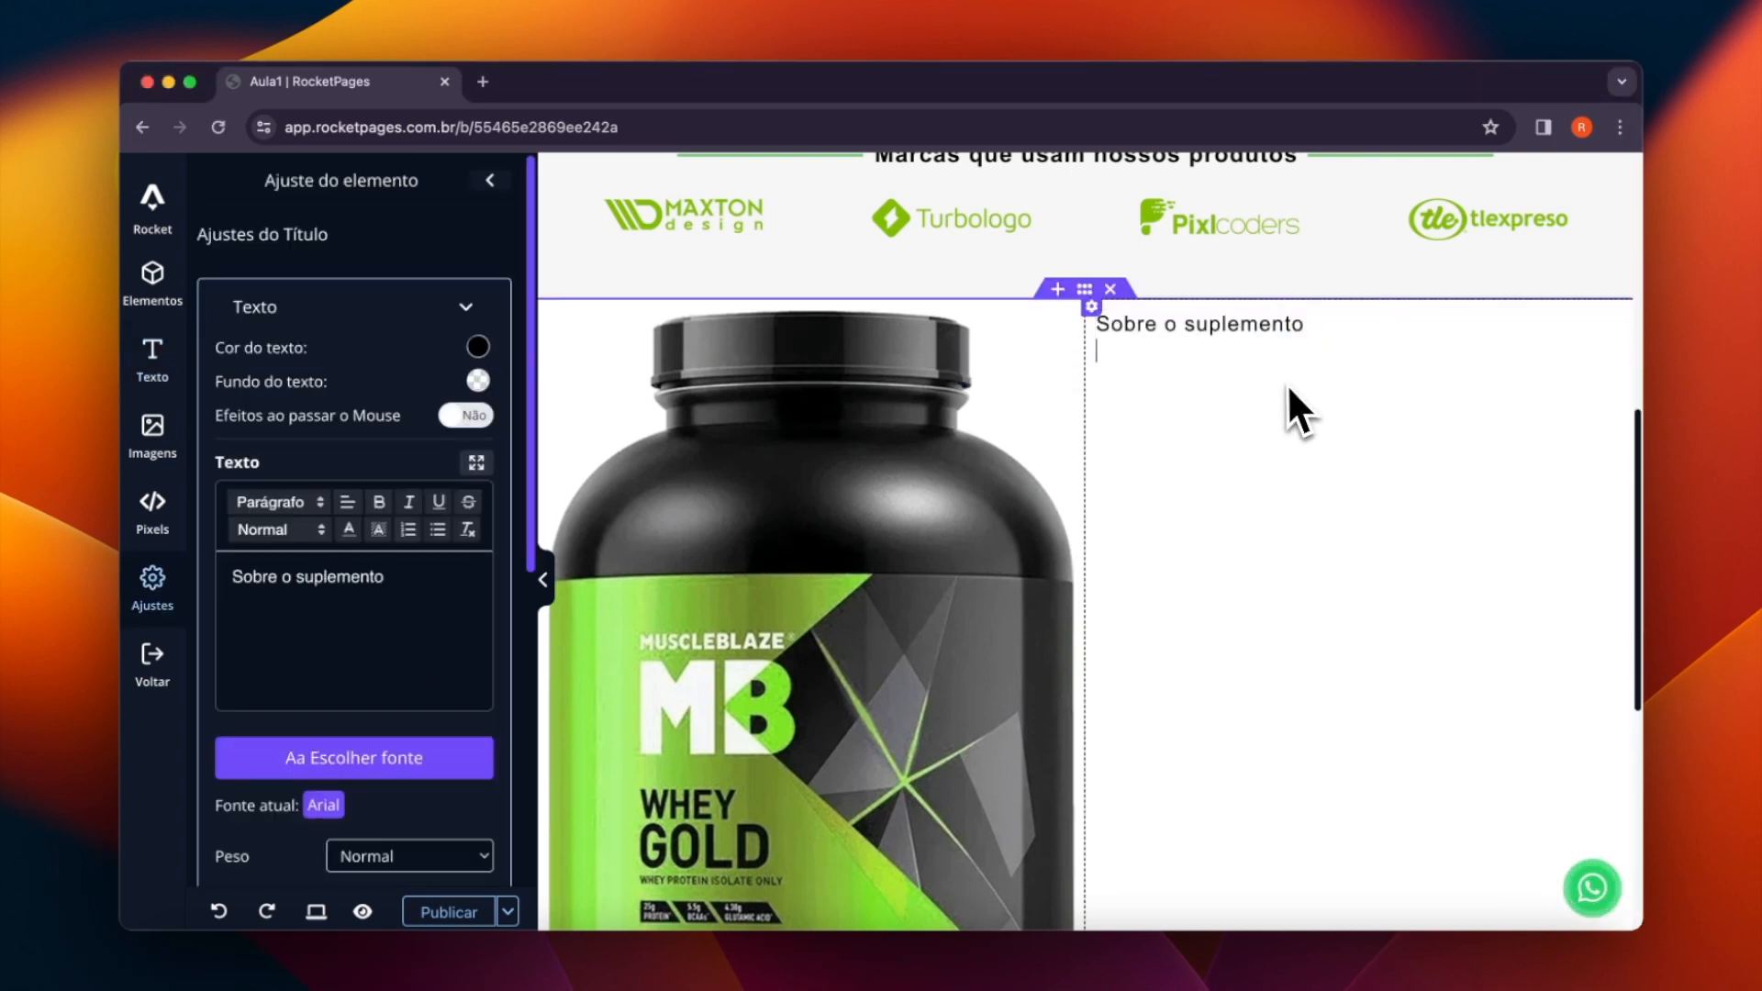
# - Duplicate the "Sobre o suplemento" text and replace the copy's wording with "Por que escolher nosso melhor produto."
pyautogui.rightClick(1256, 332)
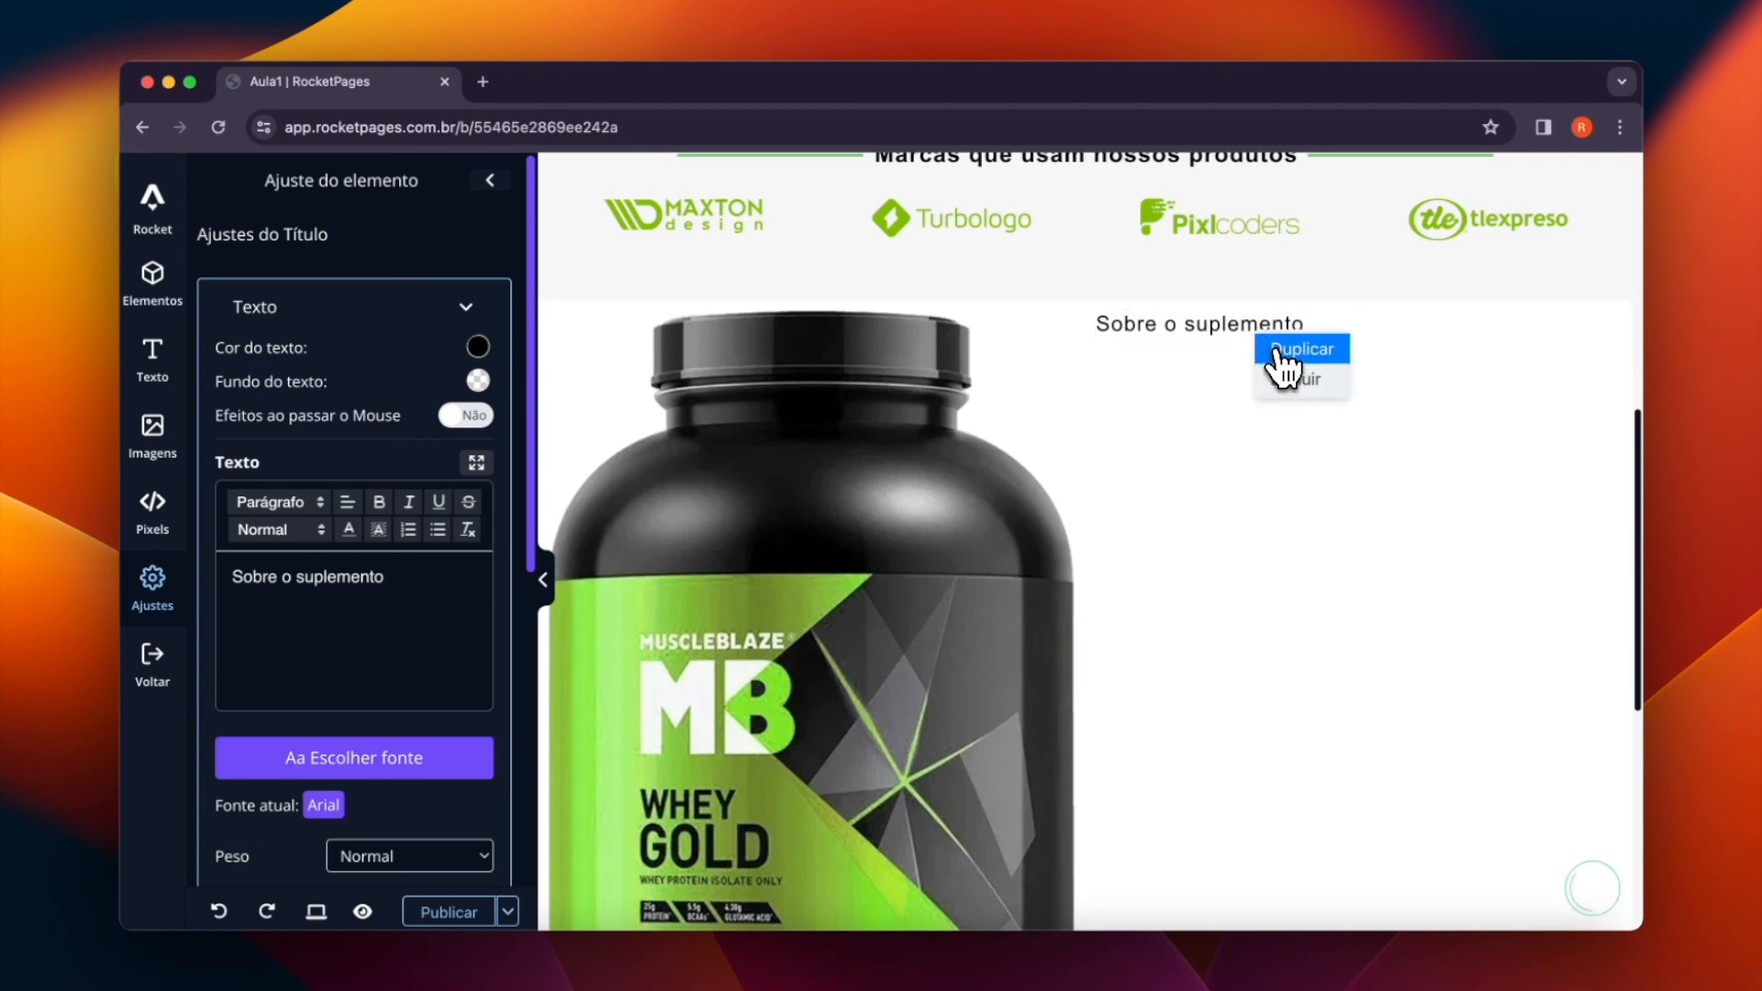
pyautogui.click(1272, 353)
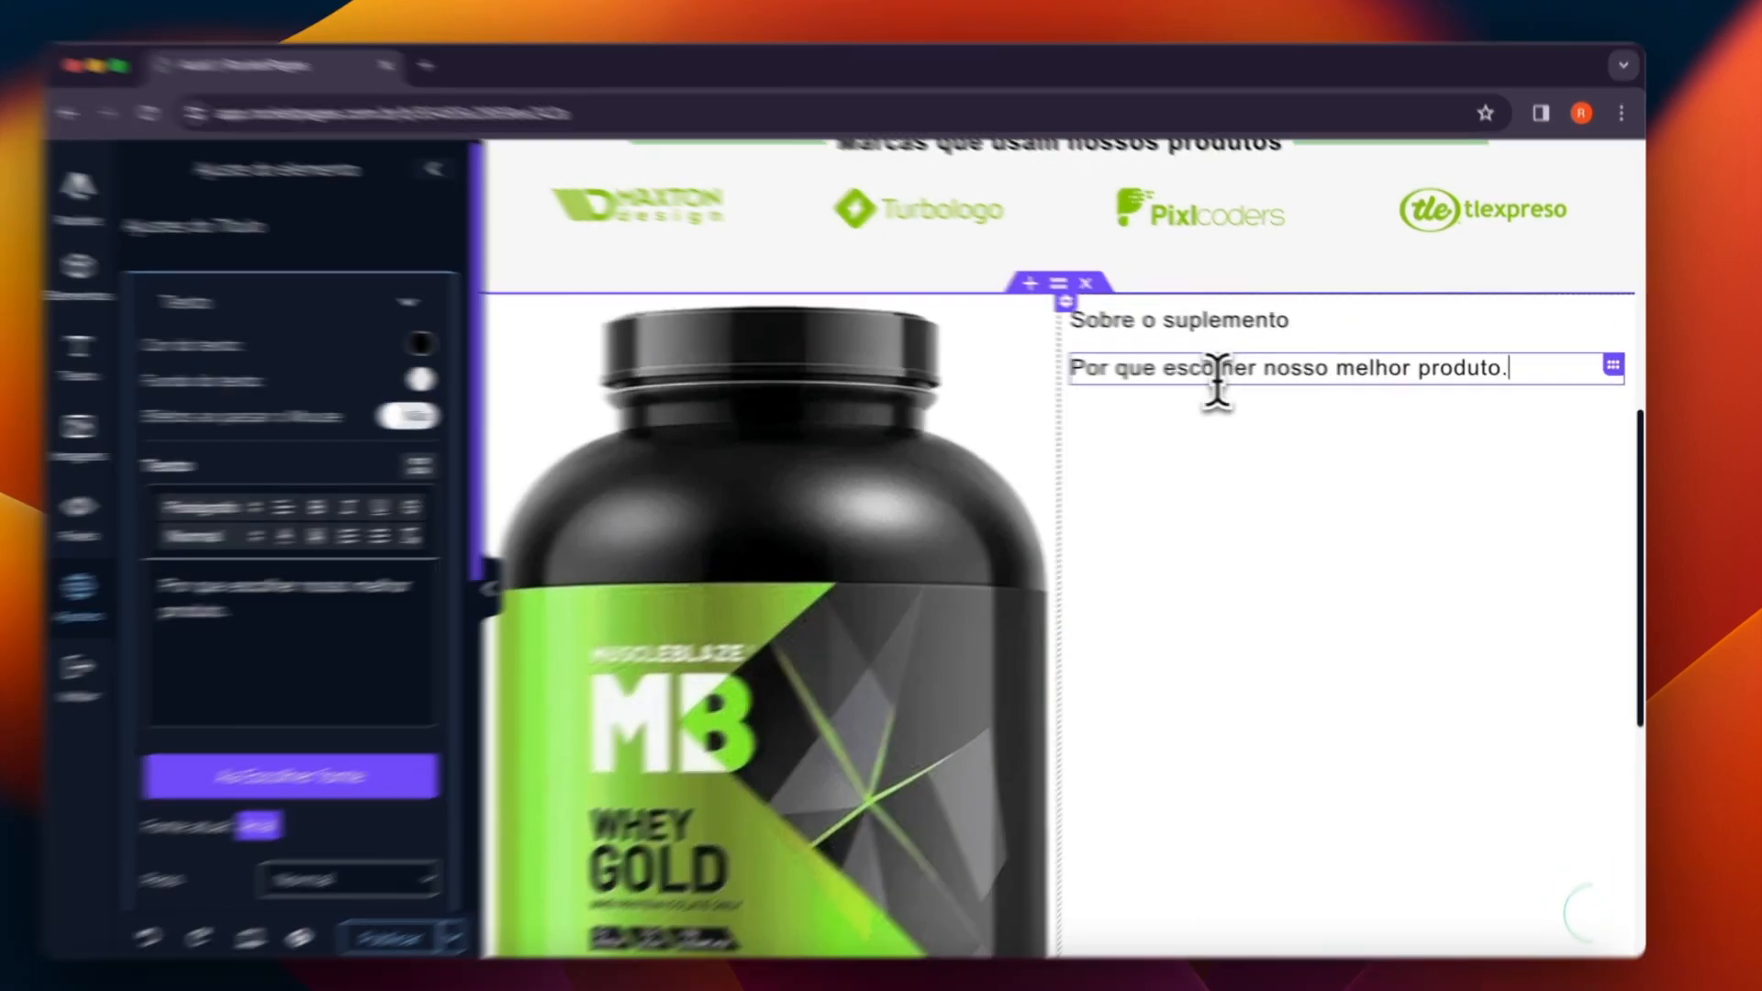
pyautogui.tripleClick(1235, 371)
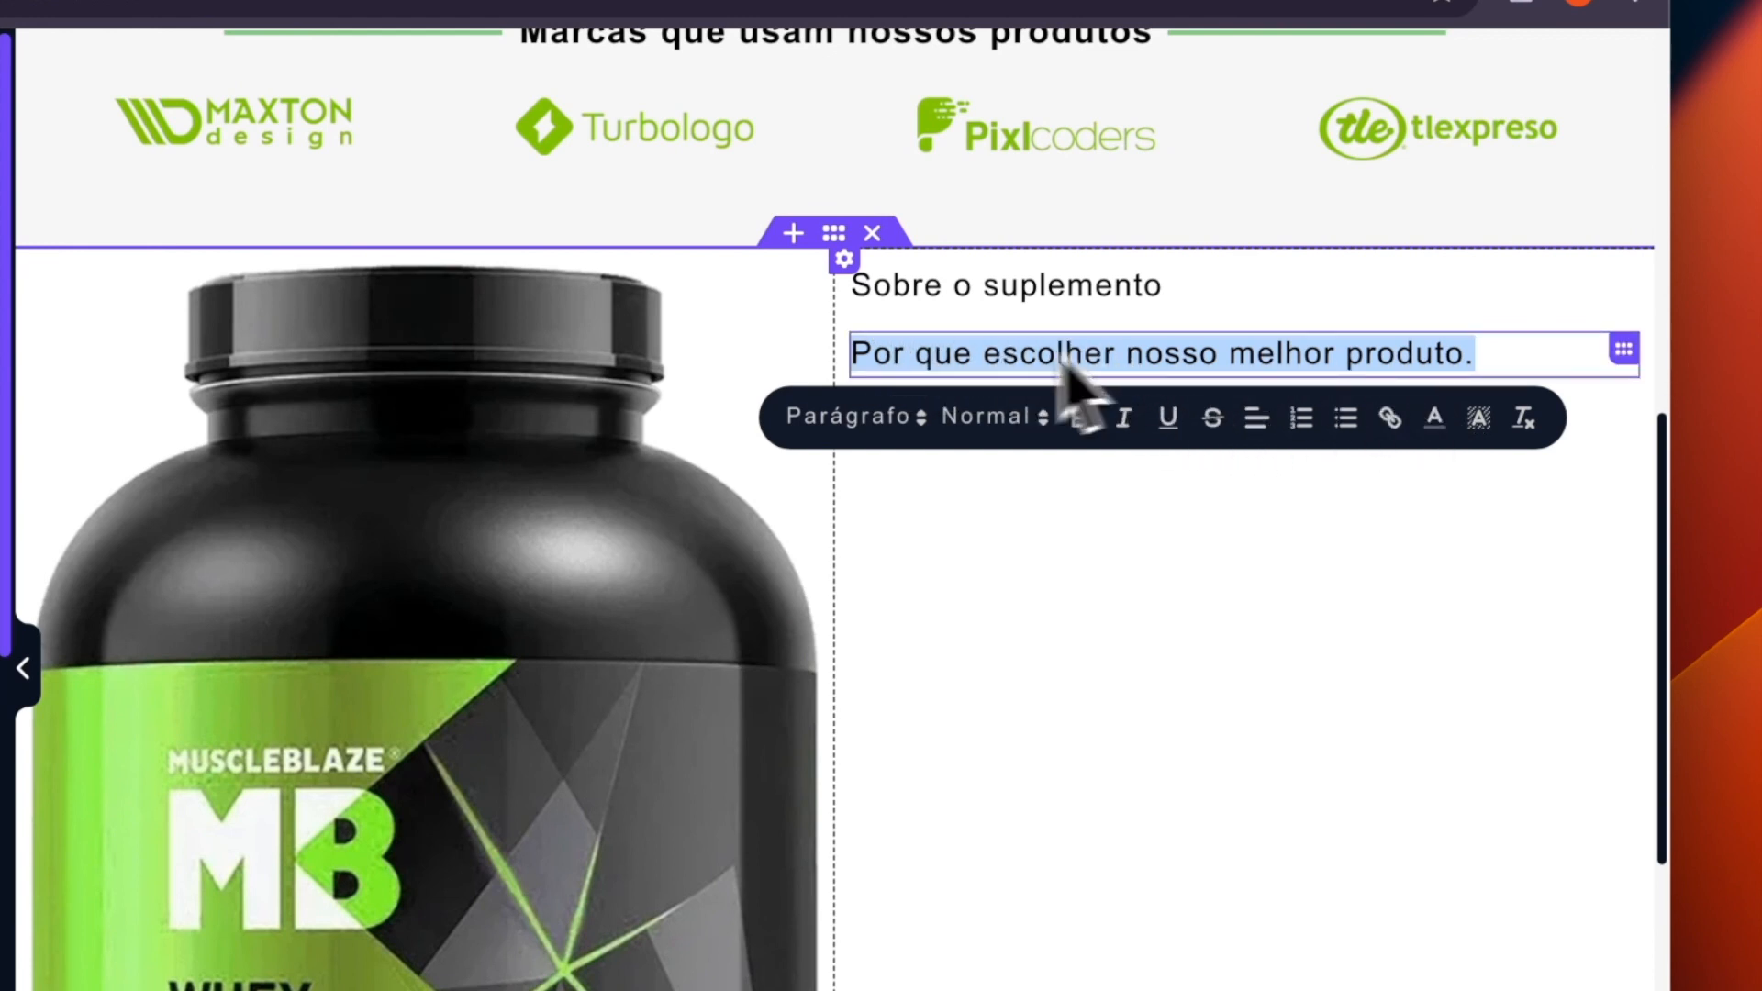
# - Format the text "Por que escolher nosso melhor produto." as a bold H1 heading
pyautogui.click(840, 423)
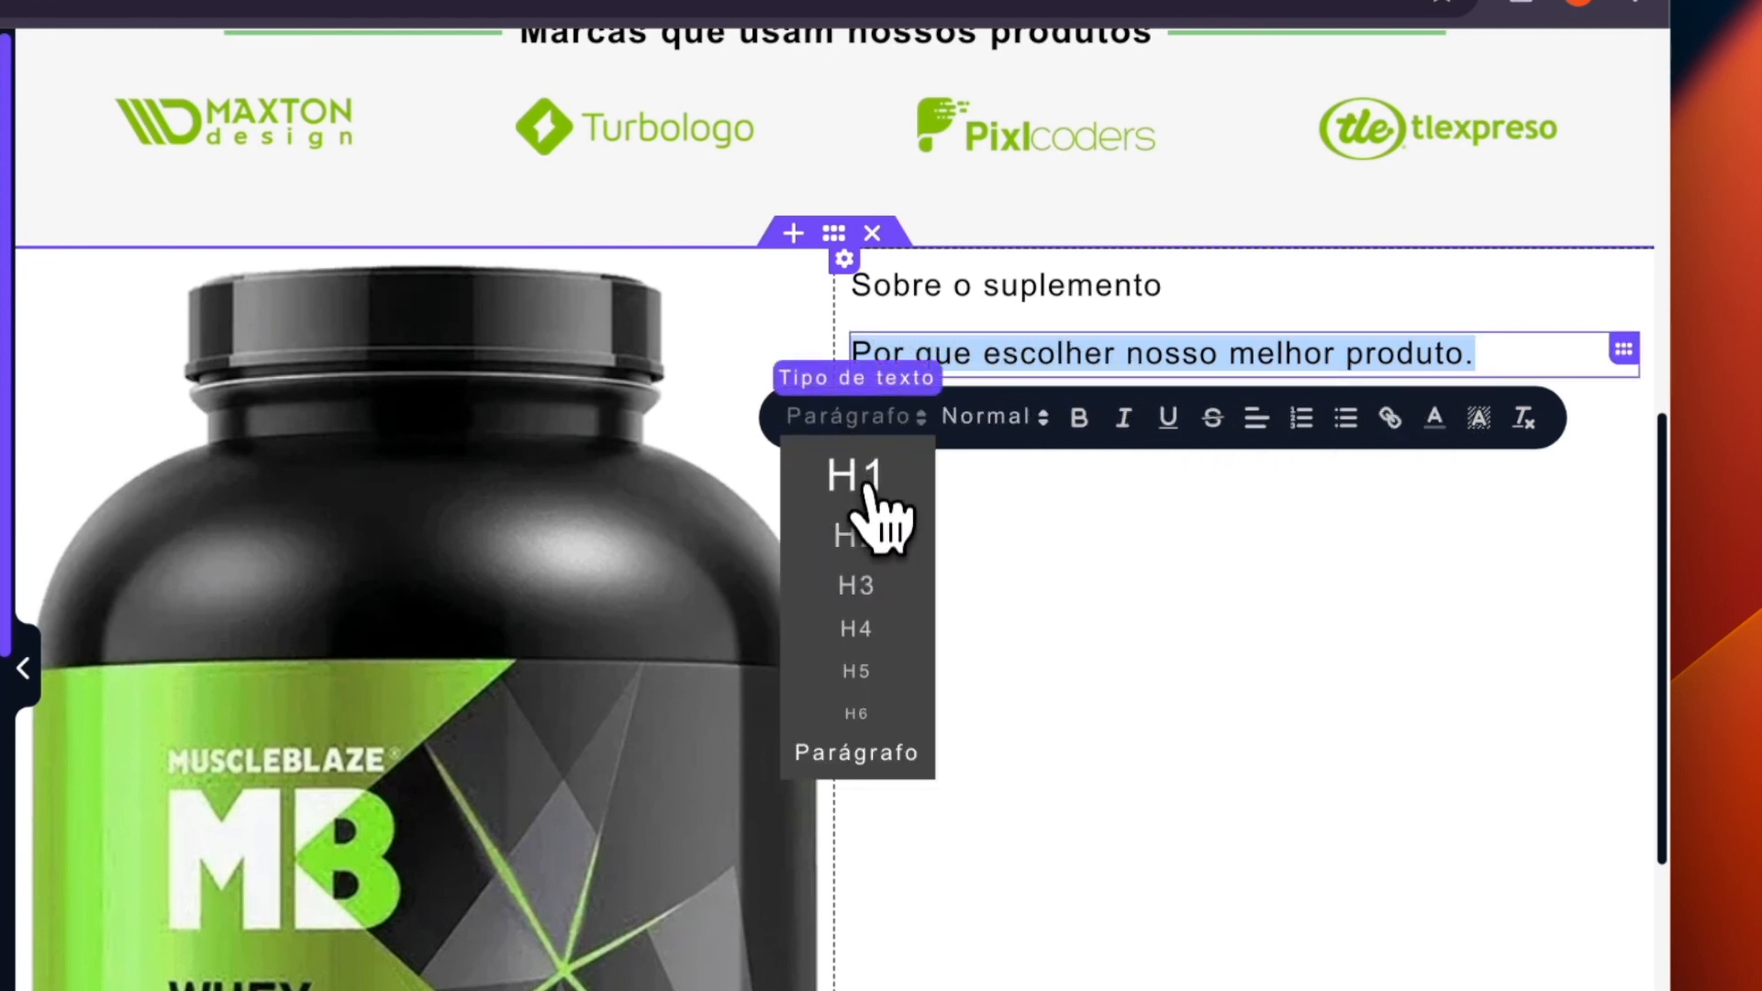
pyautogui.click(858, 491)
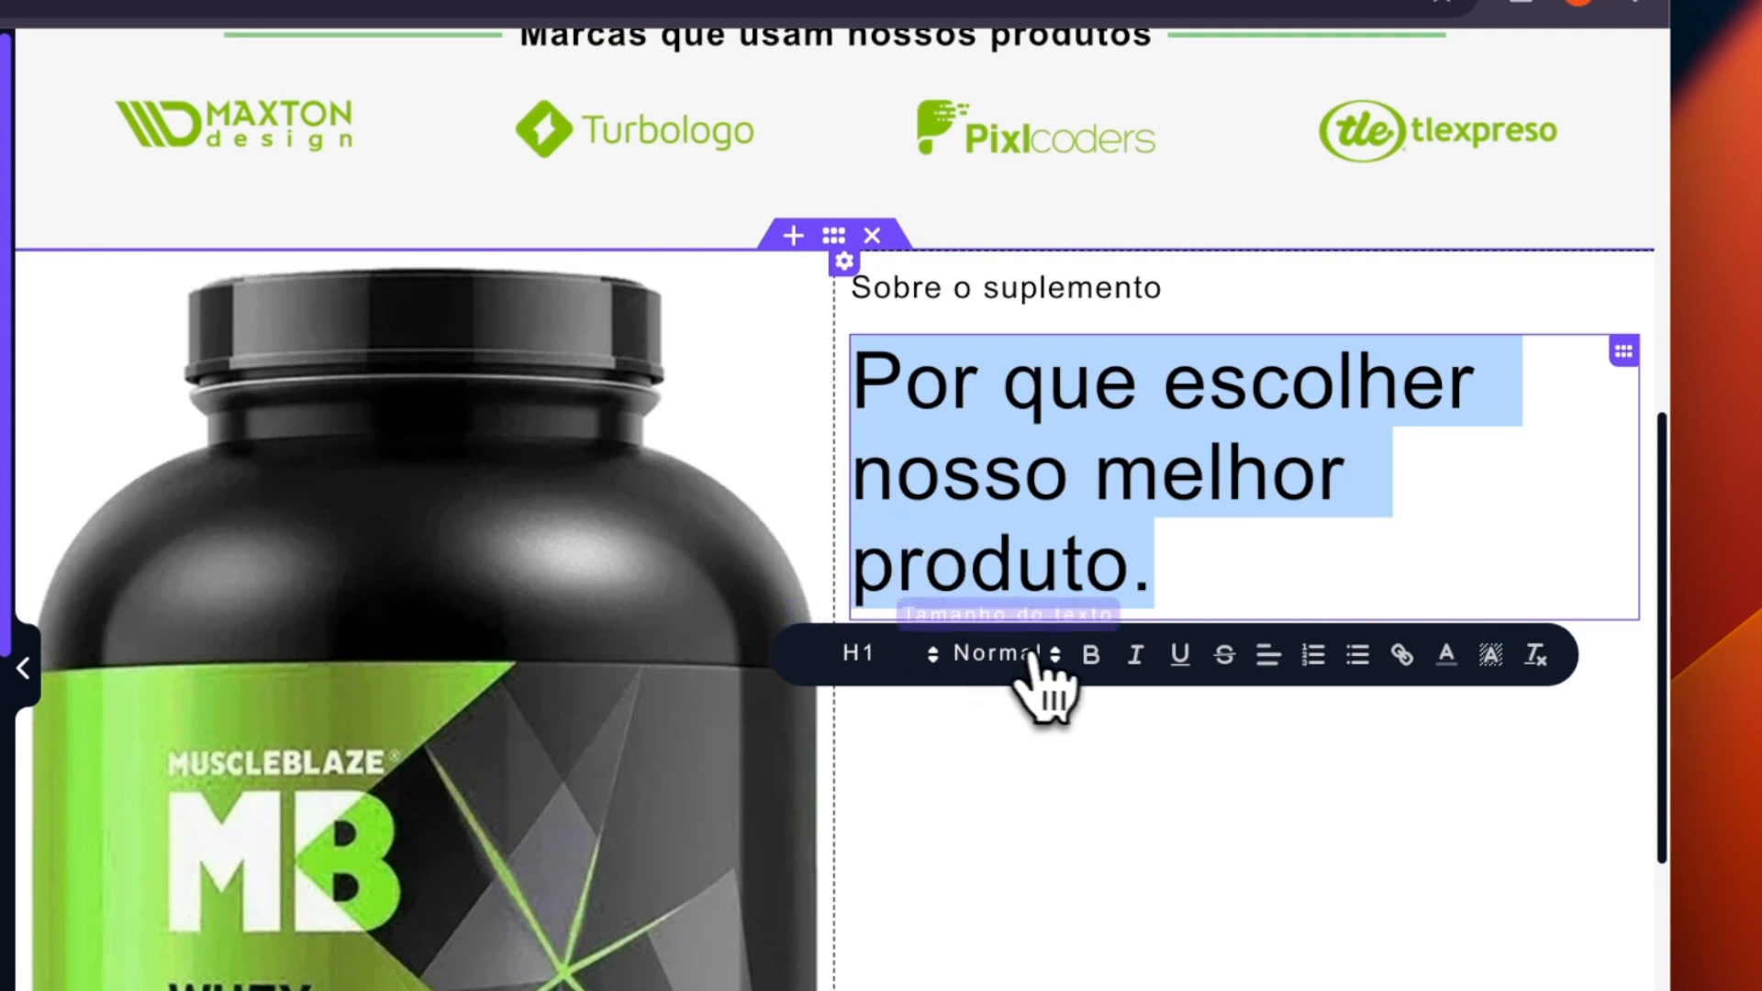
pyautogui.click(1097, 668)
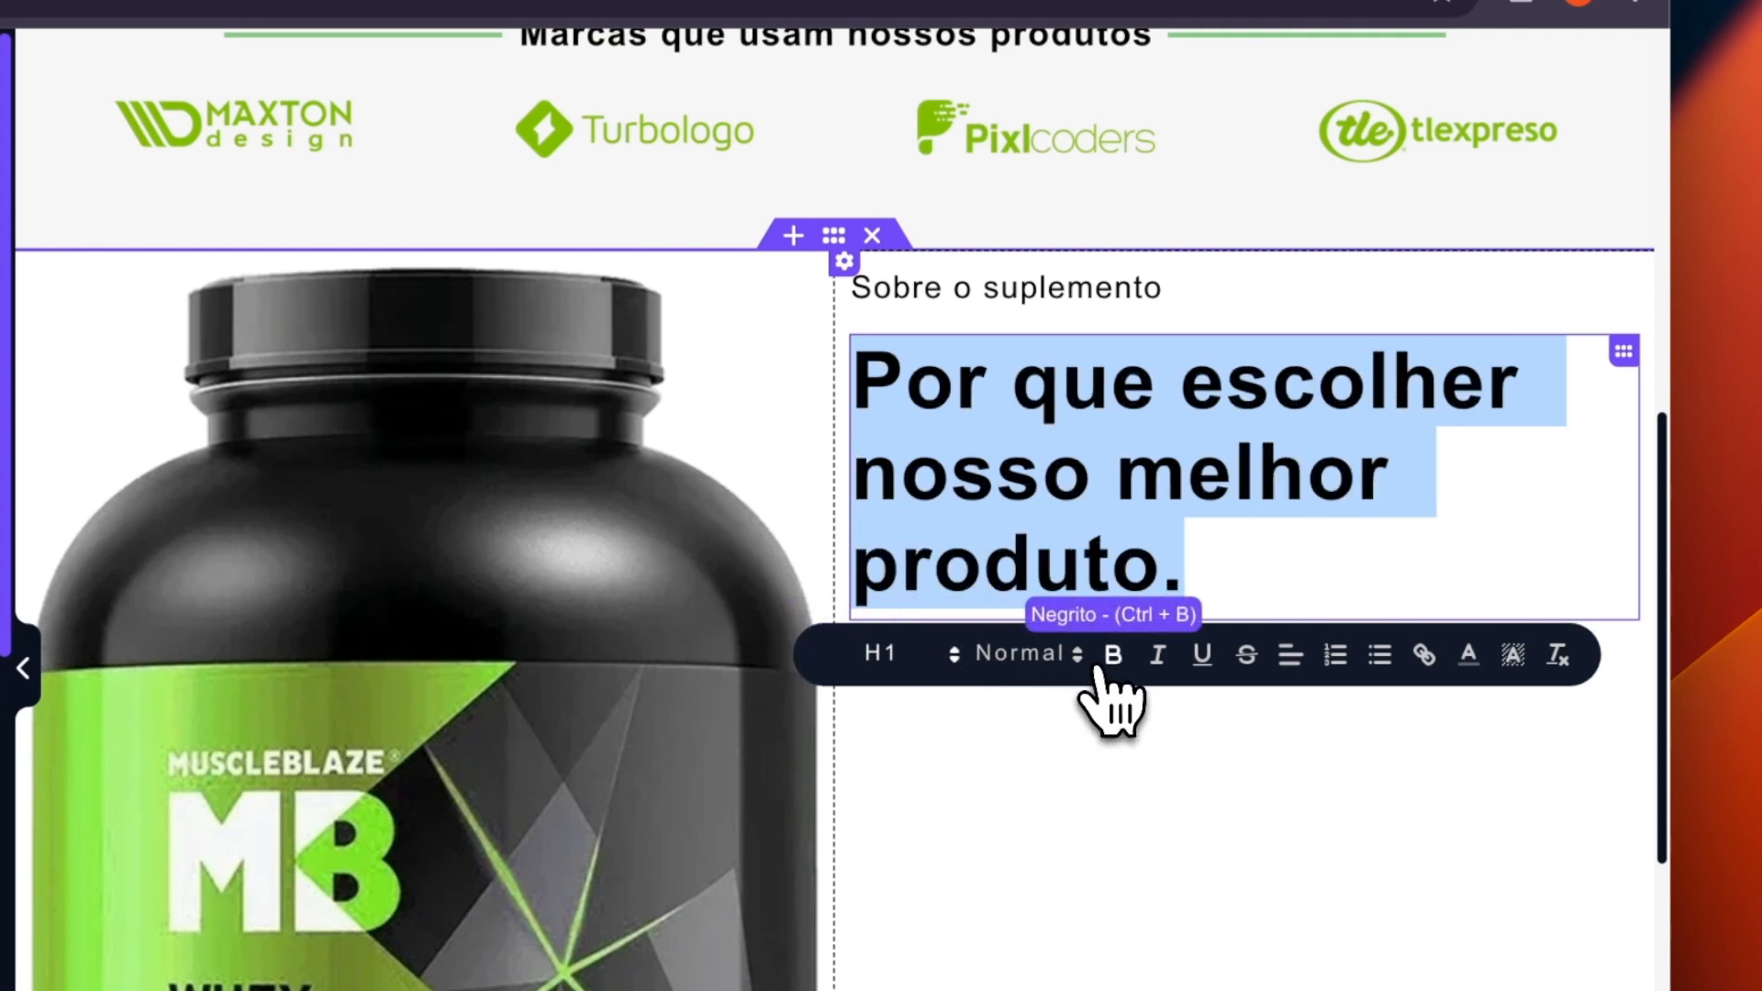
# - Make the "Sobre o suplemento" text bold and set its text colour to light green 83c683
pyautogui.doubleClick(923, 288)
pyautogui.tripleClick(921, 288)
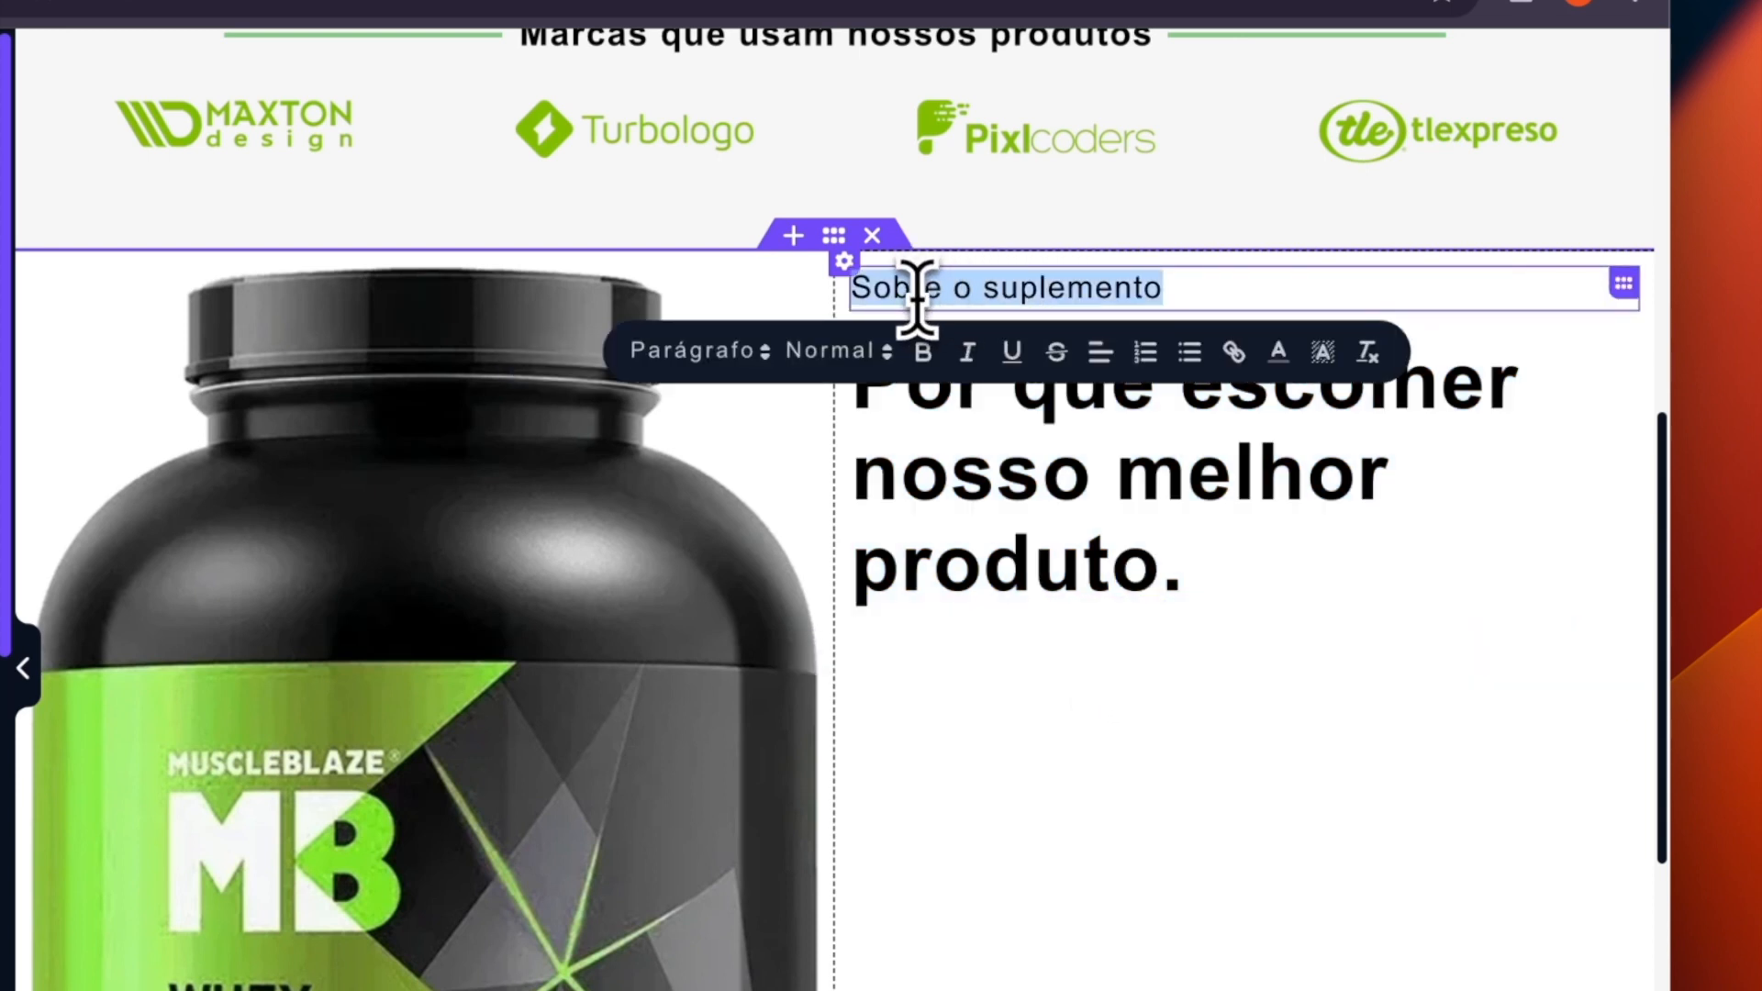
pyautogui.click(936, 363)
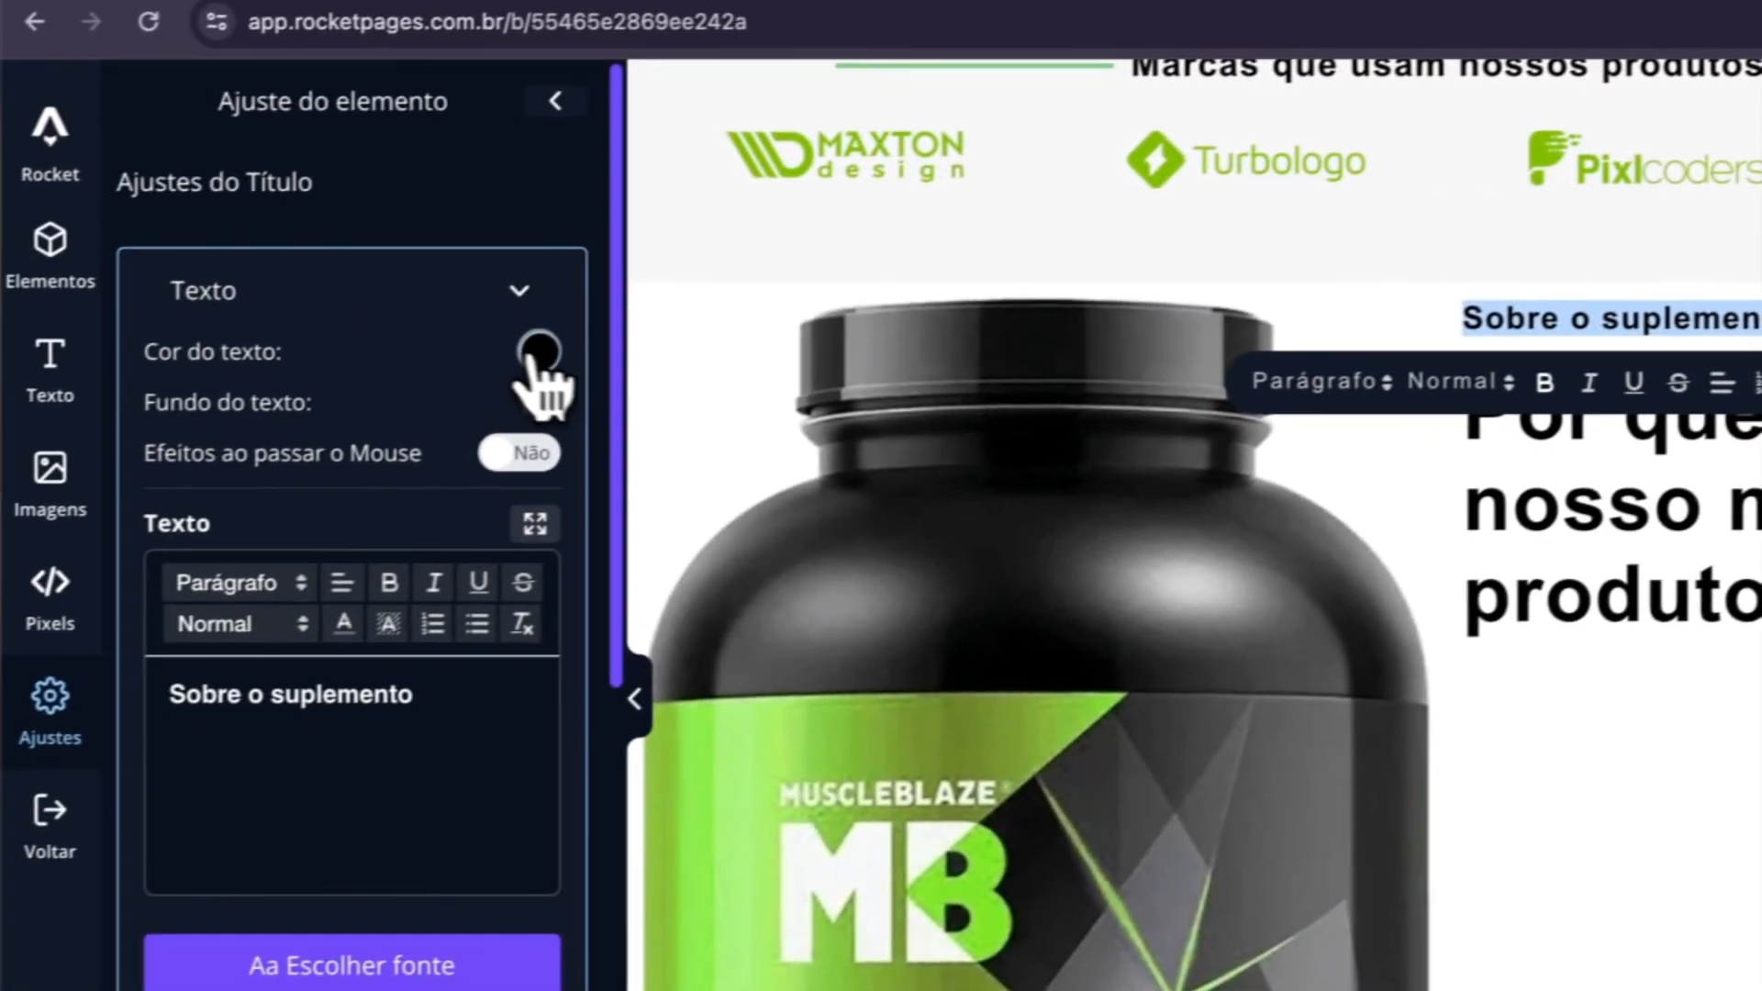
pyautogui.click(537, 356)
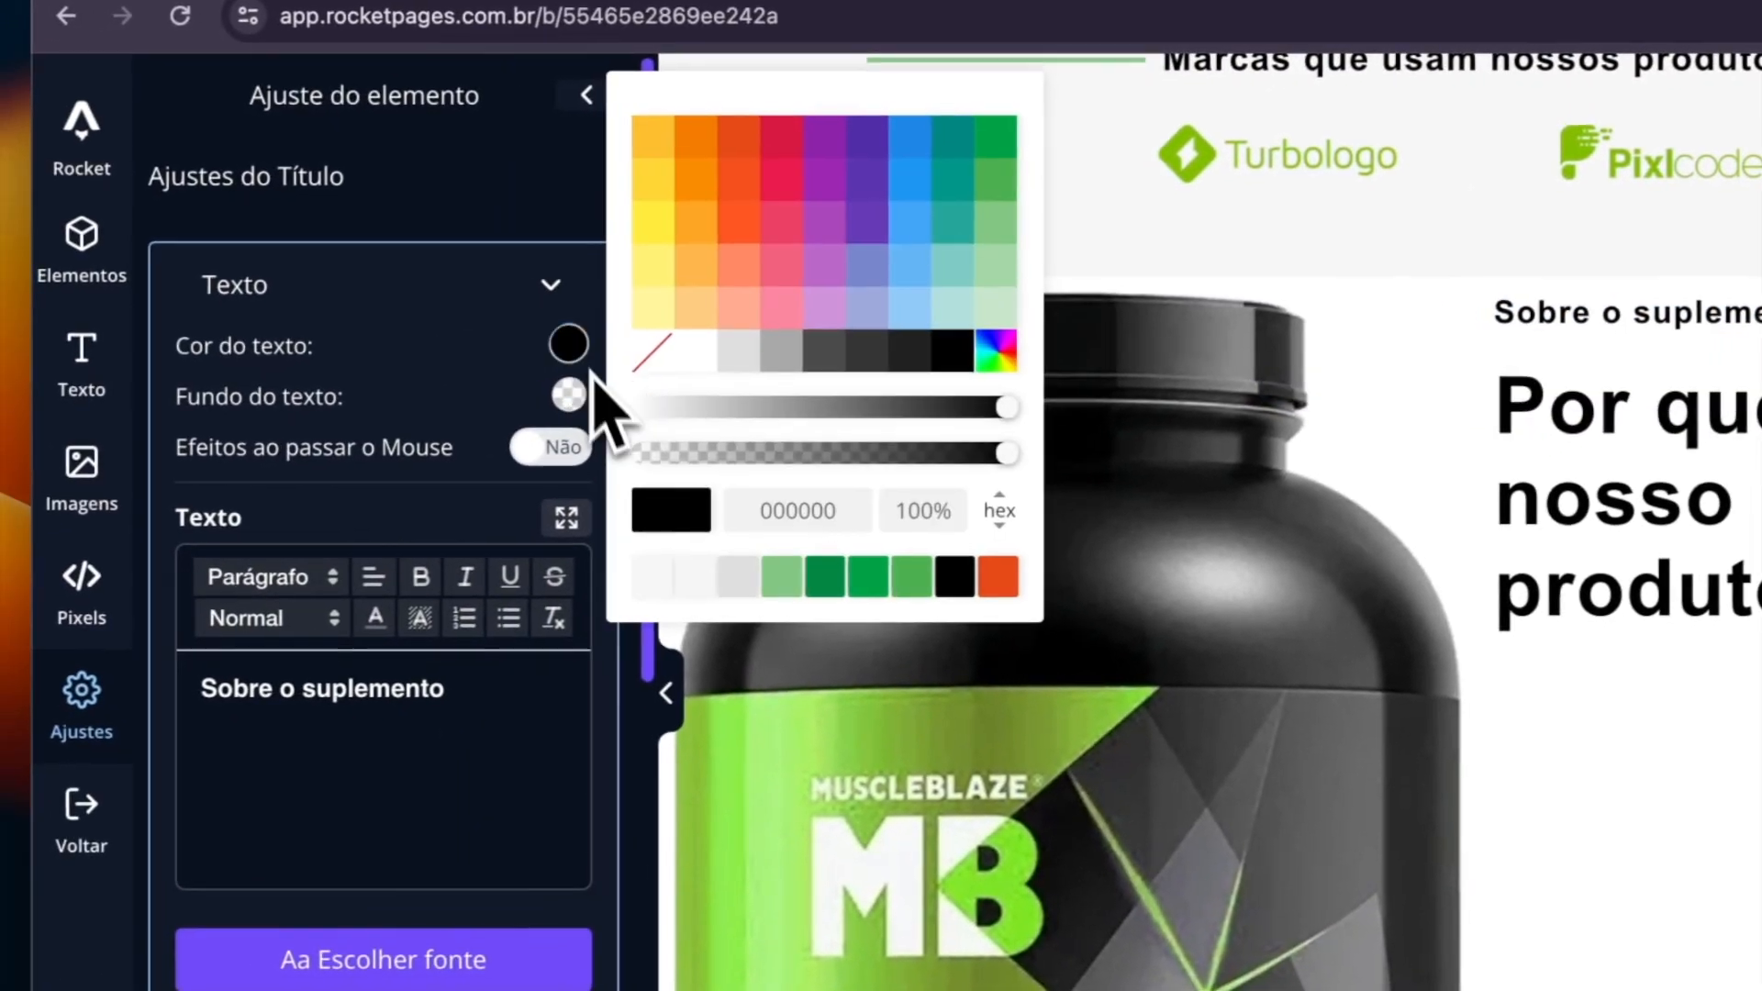
pyautogui.click(782, 578)
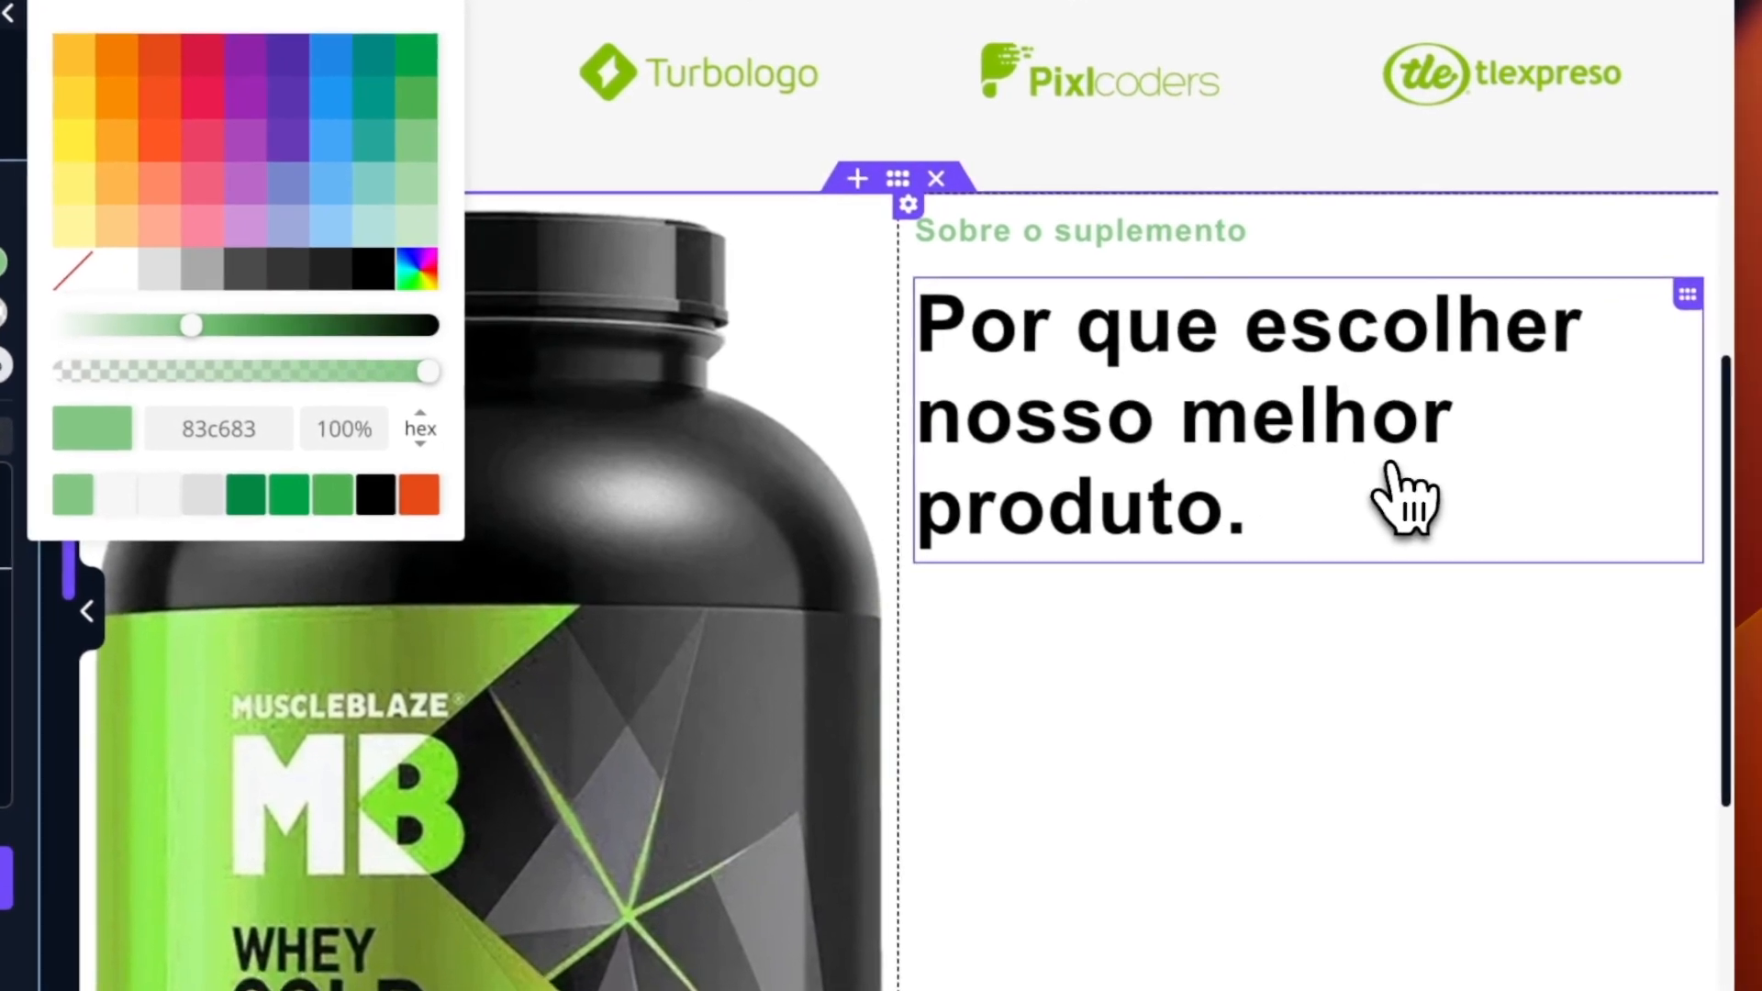
pyautogui.click(1257, 569)
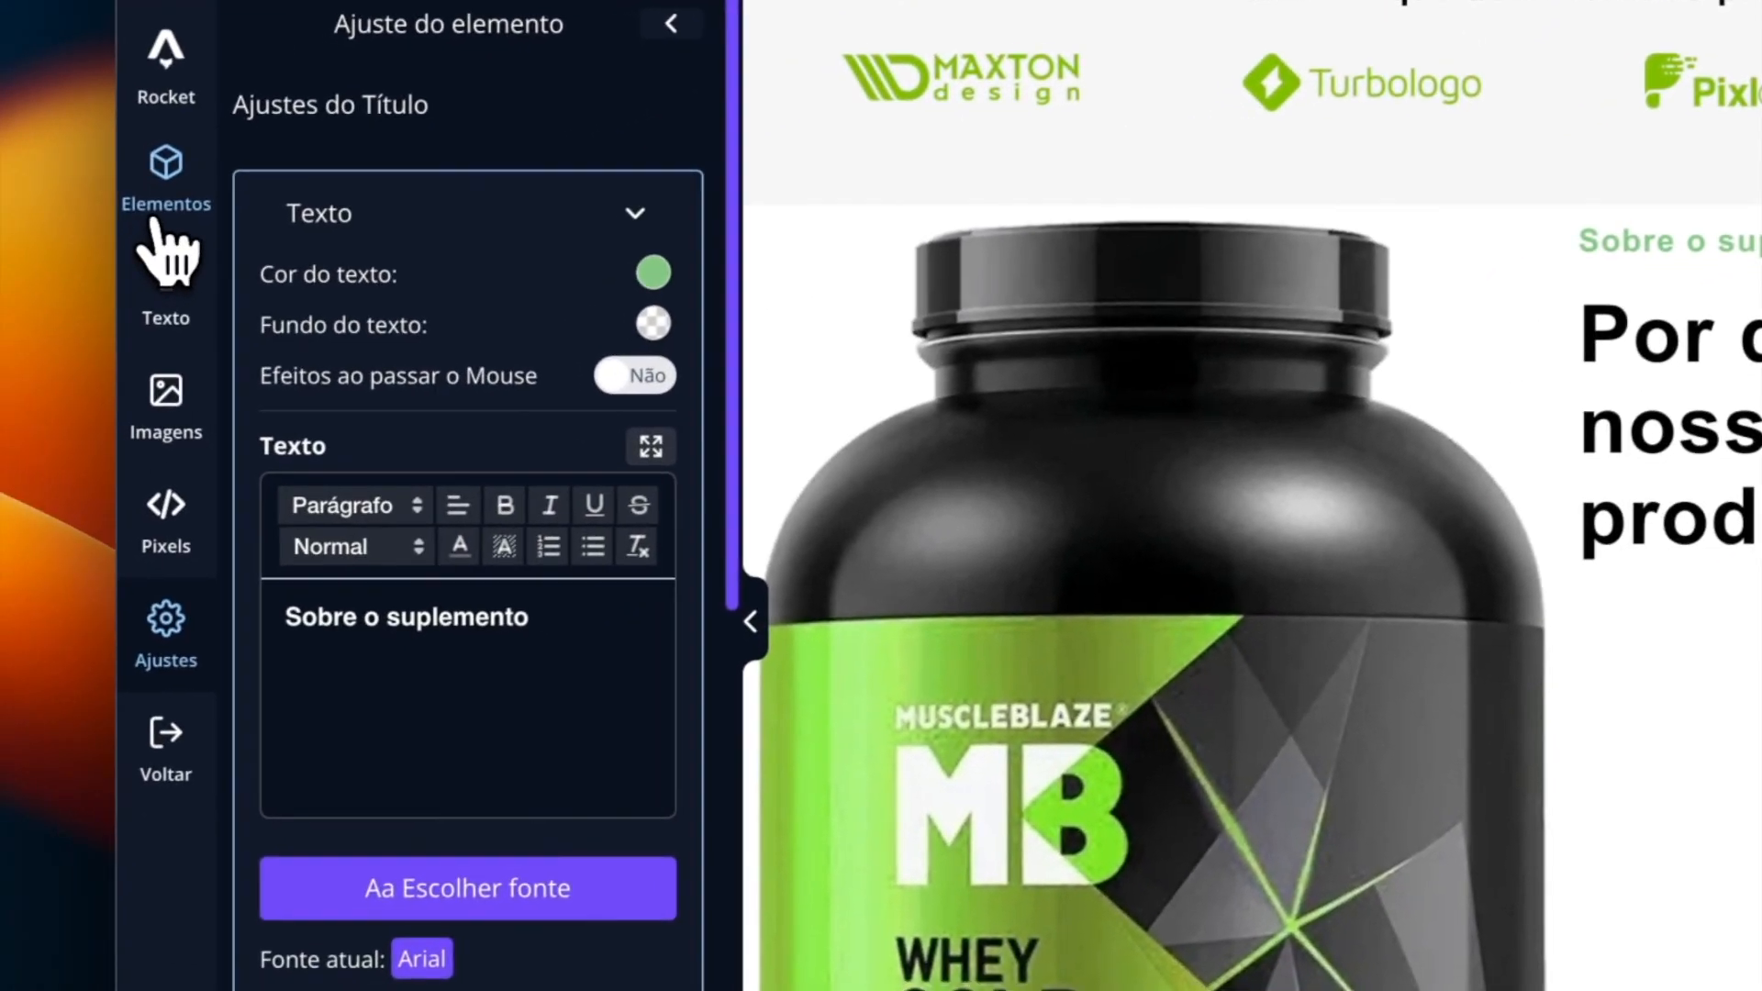
# - Add an icon box (Ícone Box) below the H1 heading in the right column
pyautogui.click(159, 221)
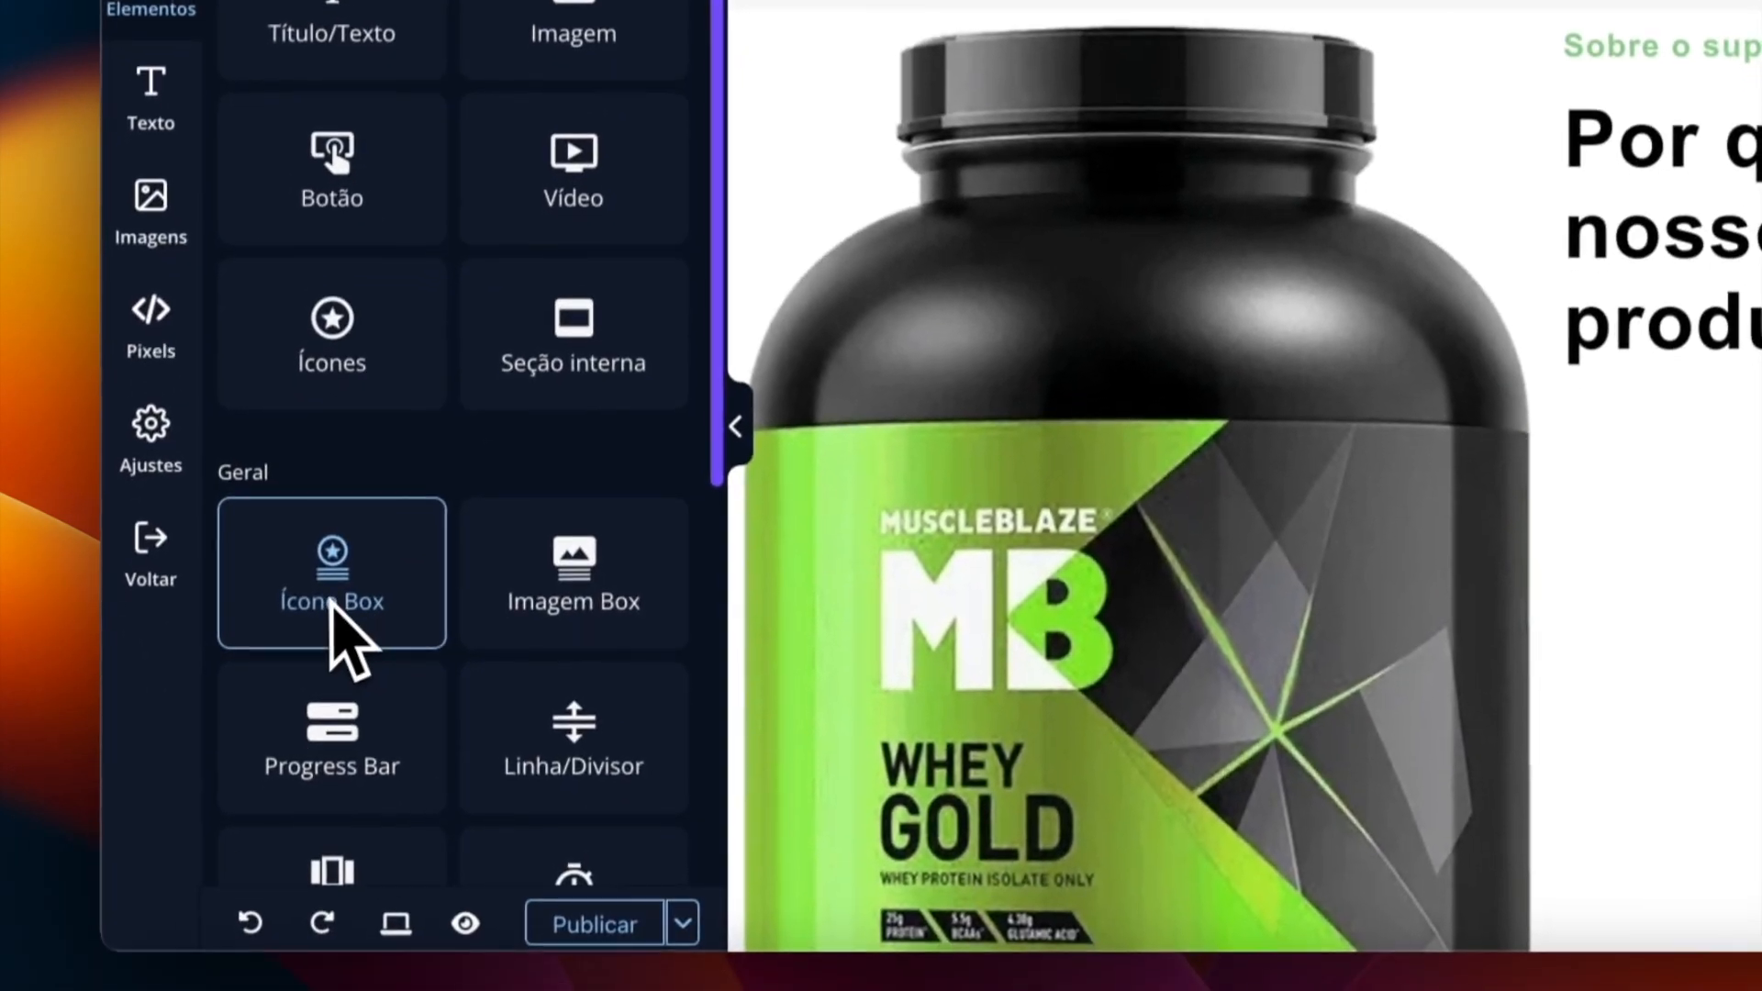
pyautogui.moveTo(330, 588); pyautogui.dragTo(1691, 559)
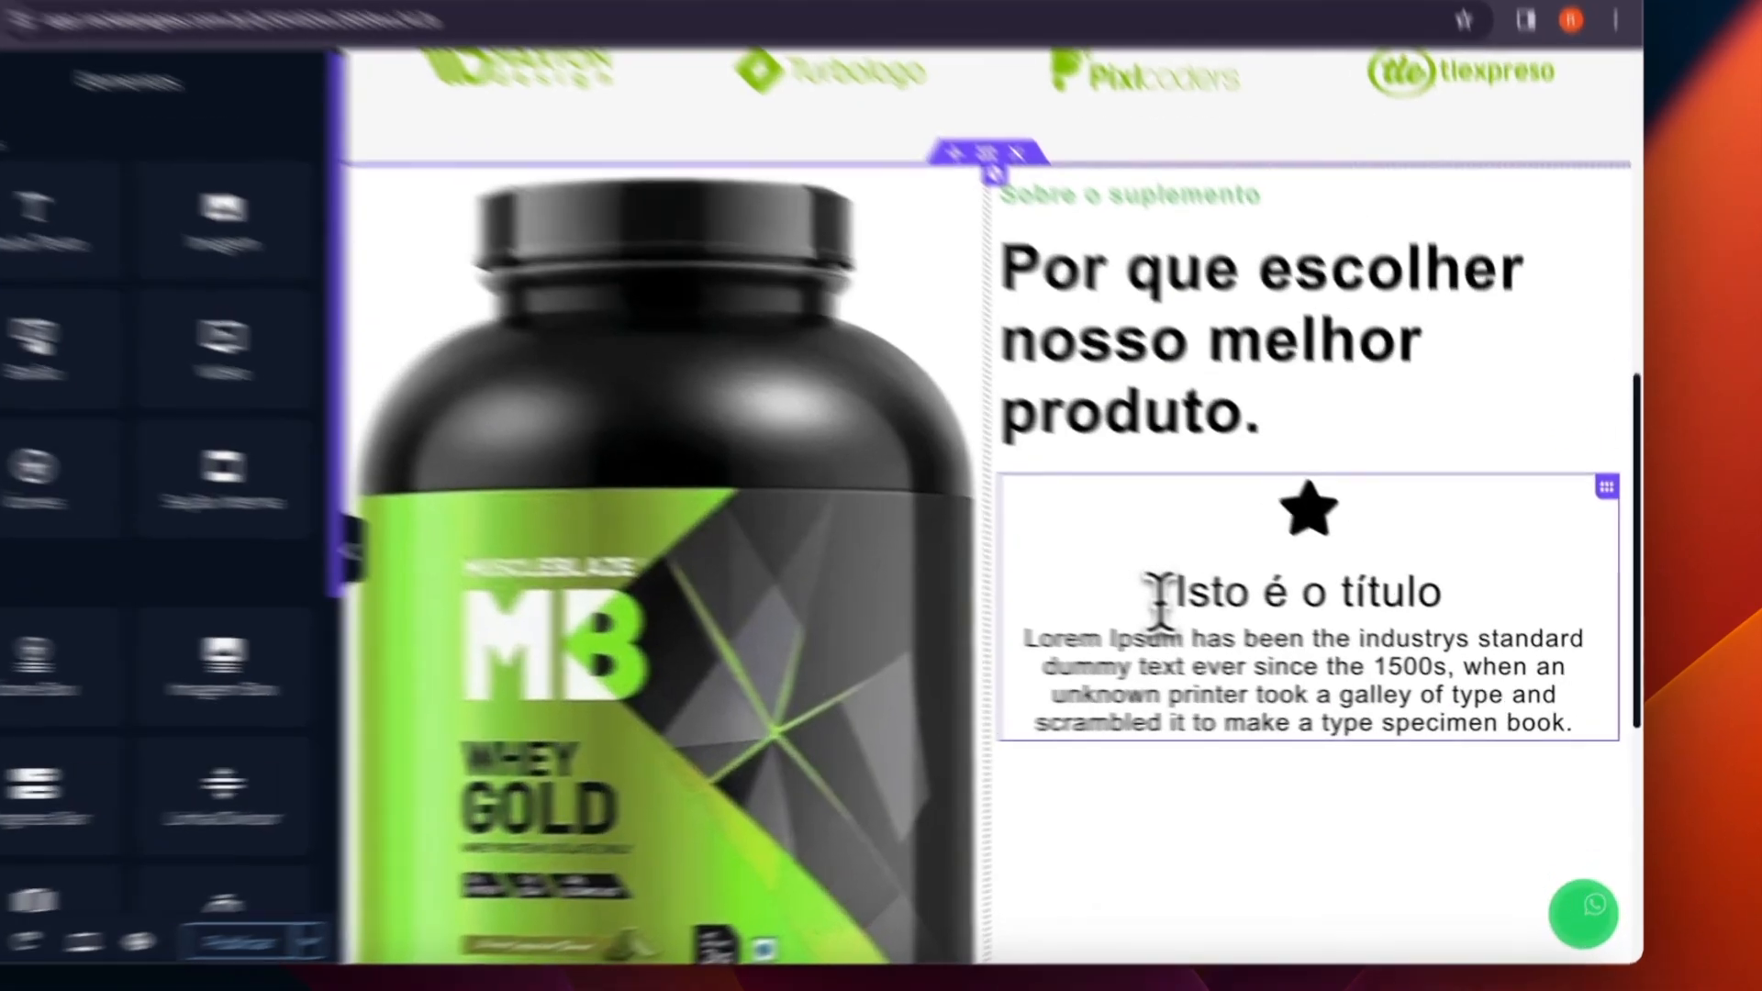
pyautogui.moveTo(1246, 613); pyautogui.dragTo(1473, 615)
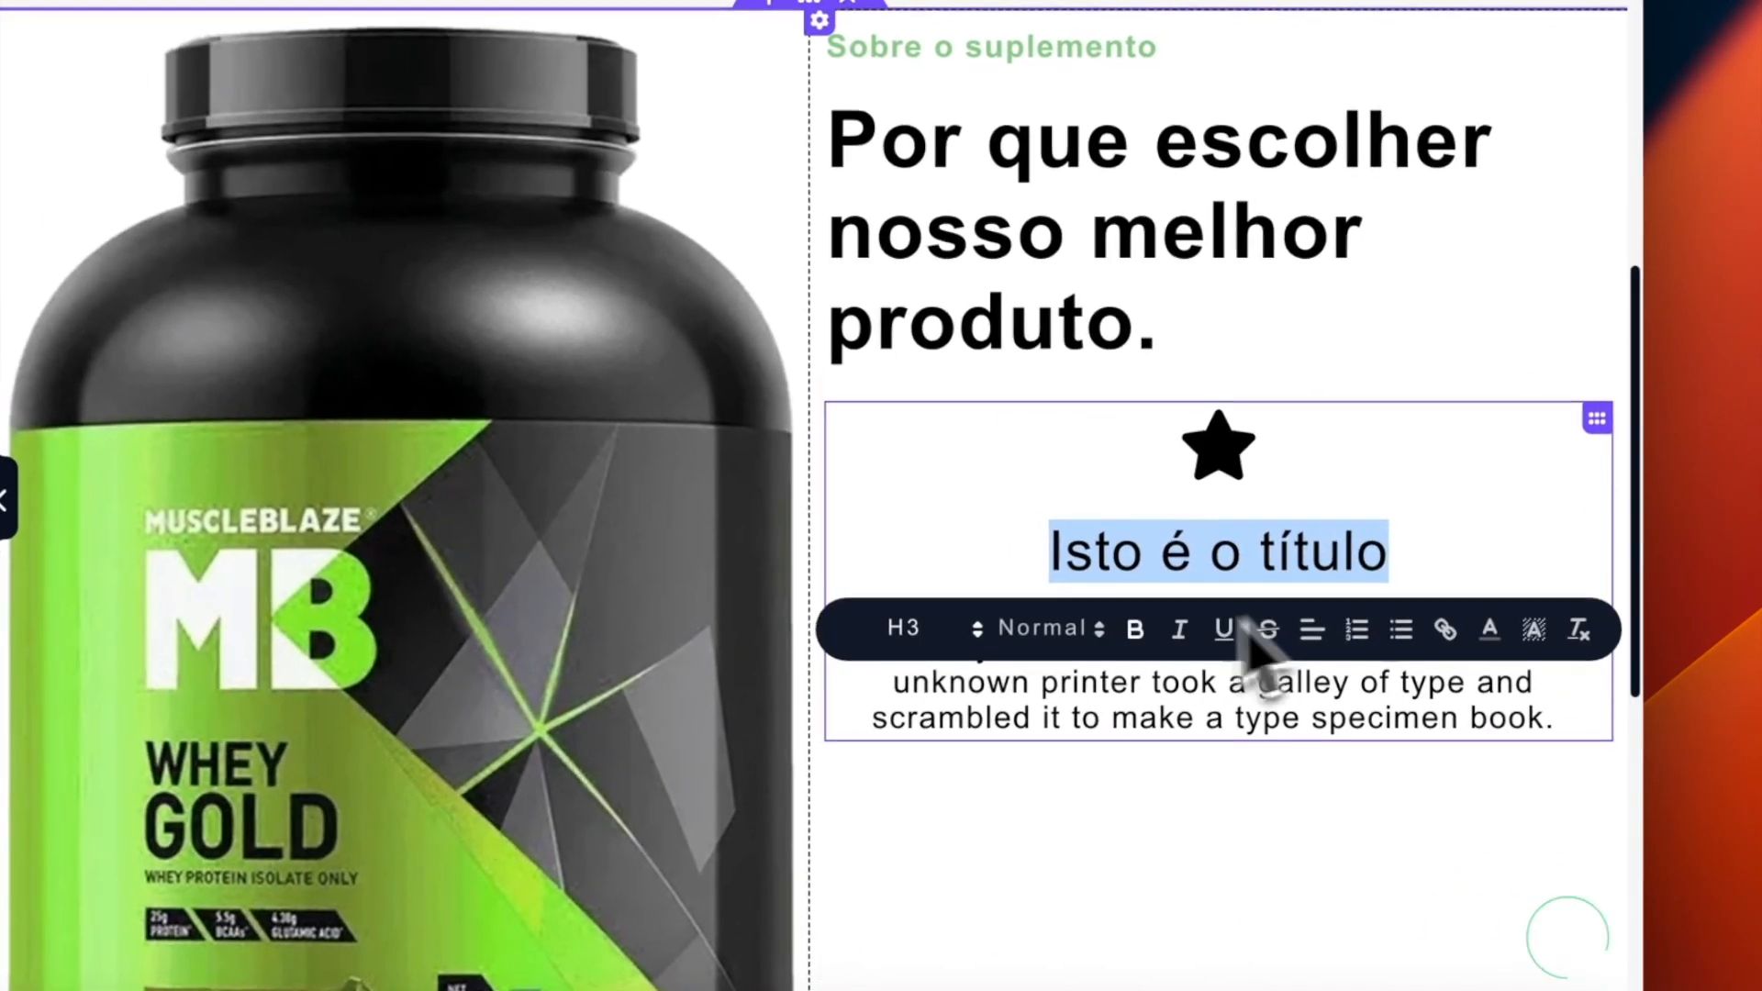
pyautogui.click(1127, 684)
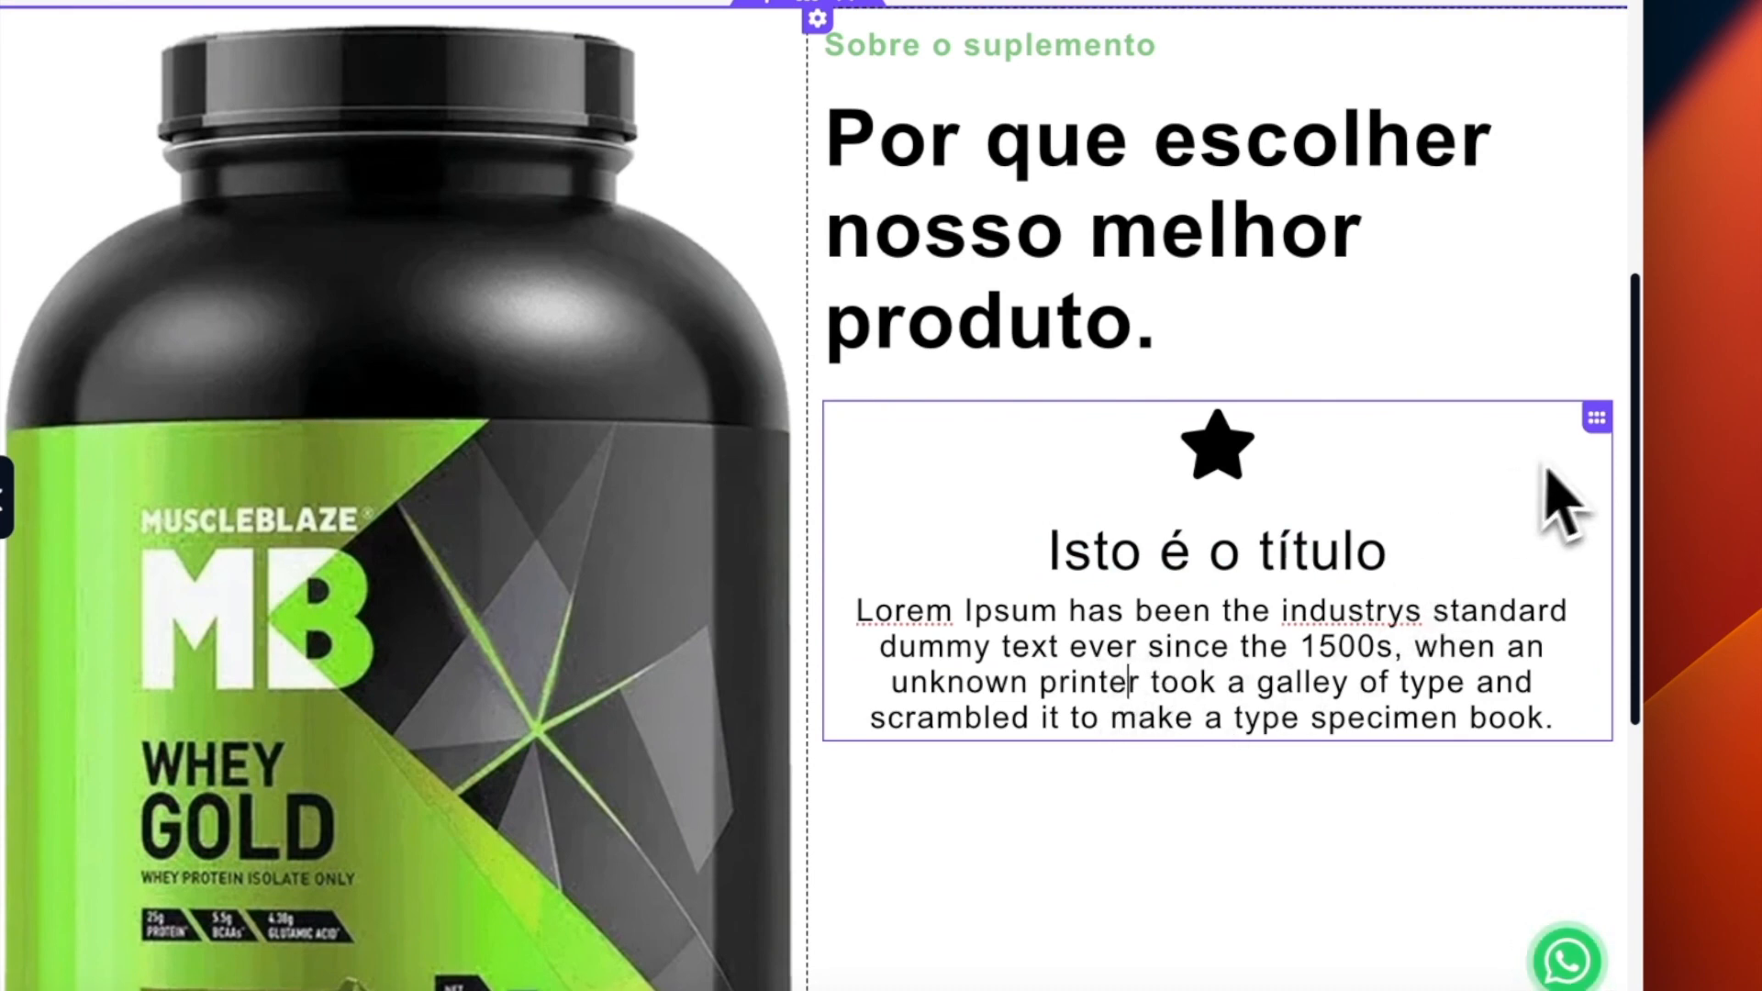
# - Try the right and centre alignments on the icon box and set it to left alignment
pyautogui.click(1595, 422)
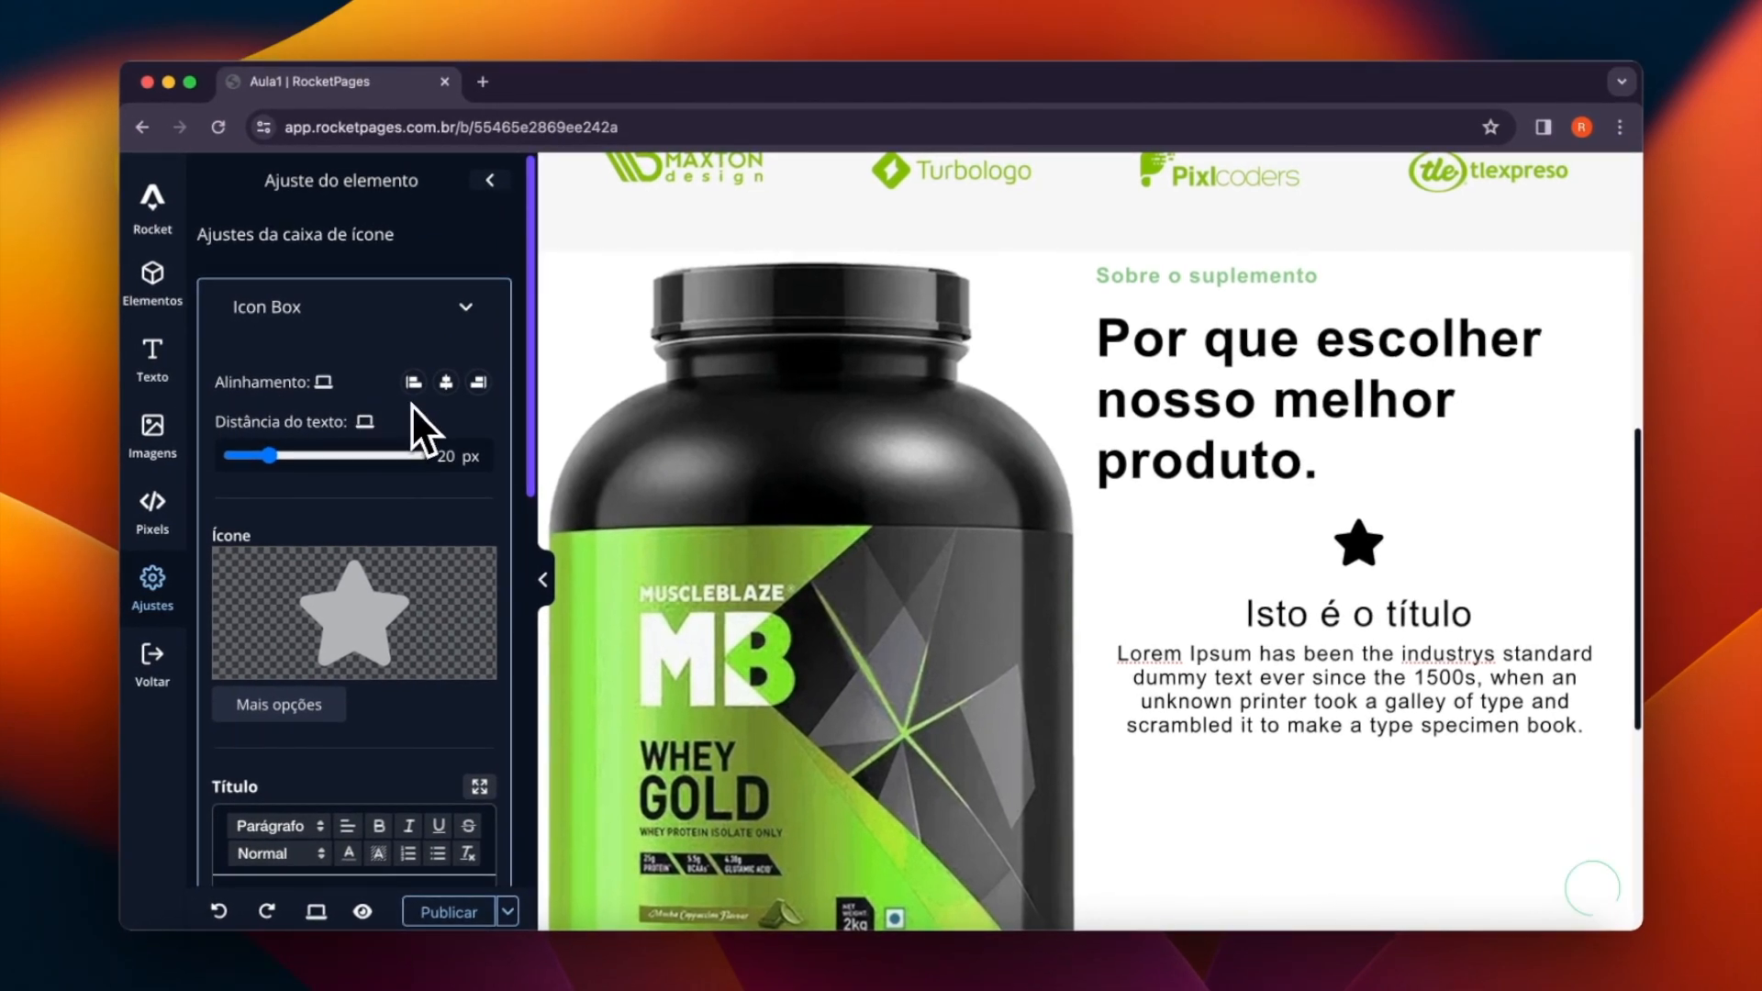
pyautogui.click(473, 390)
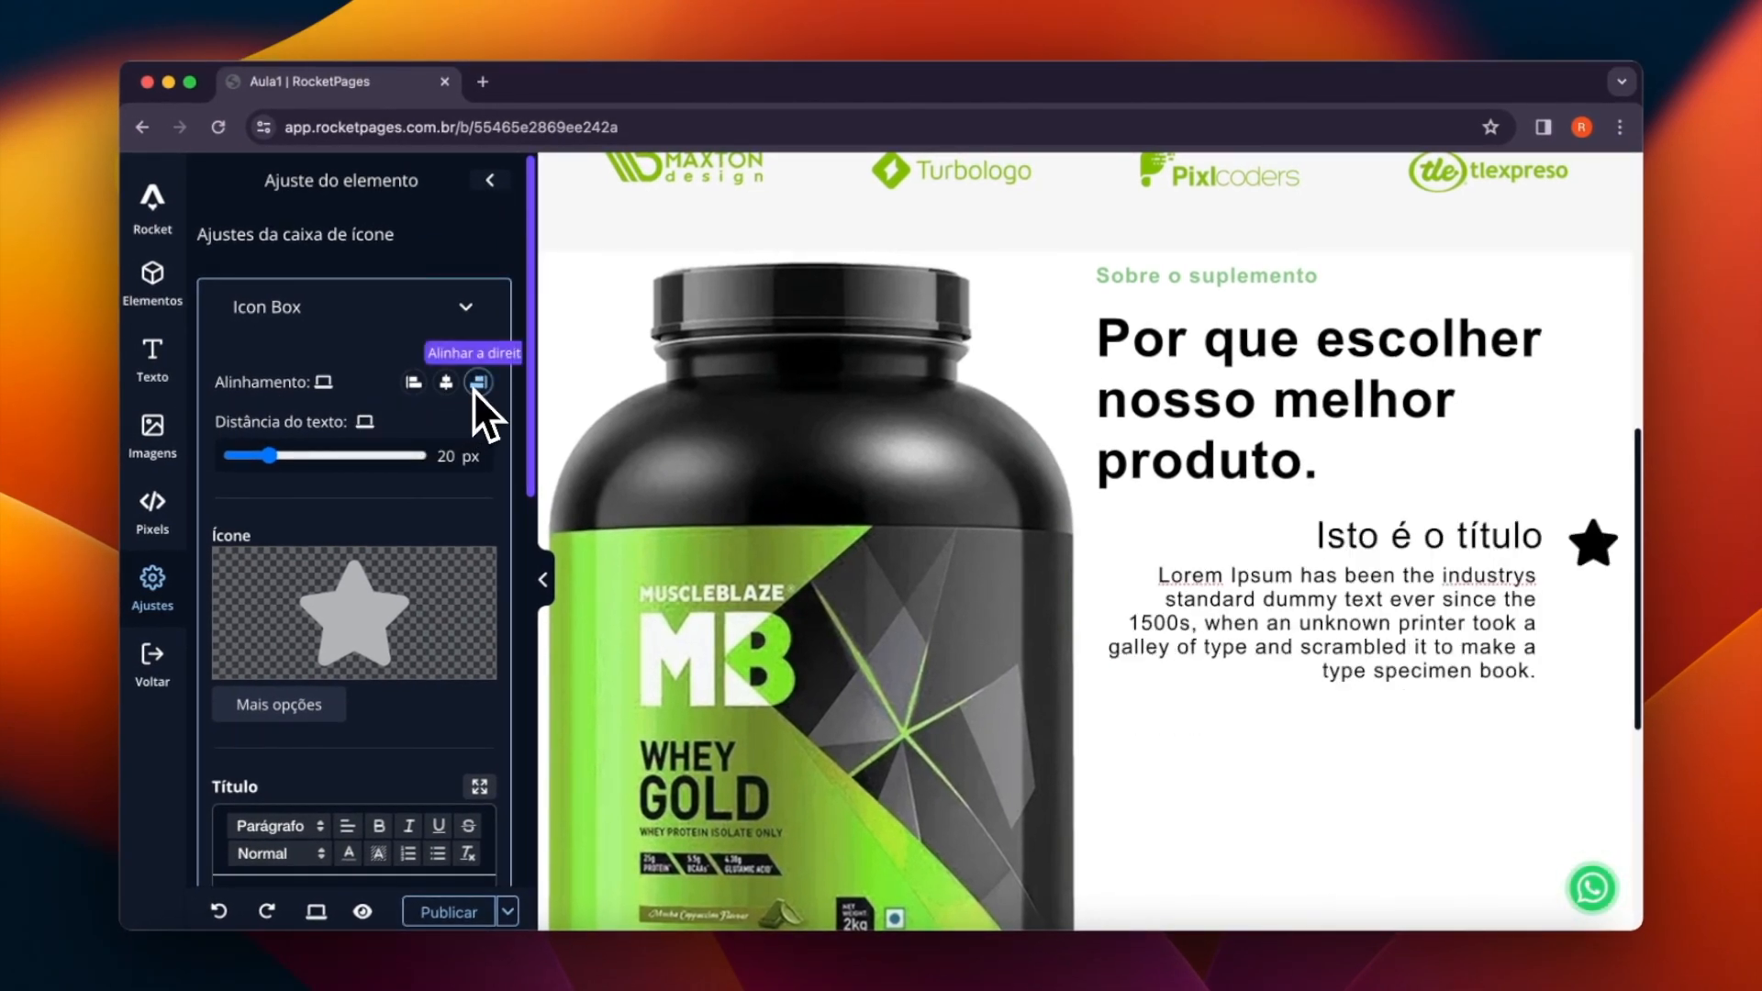
pyautogui.click(447, 389)
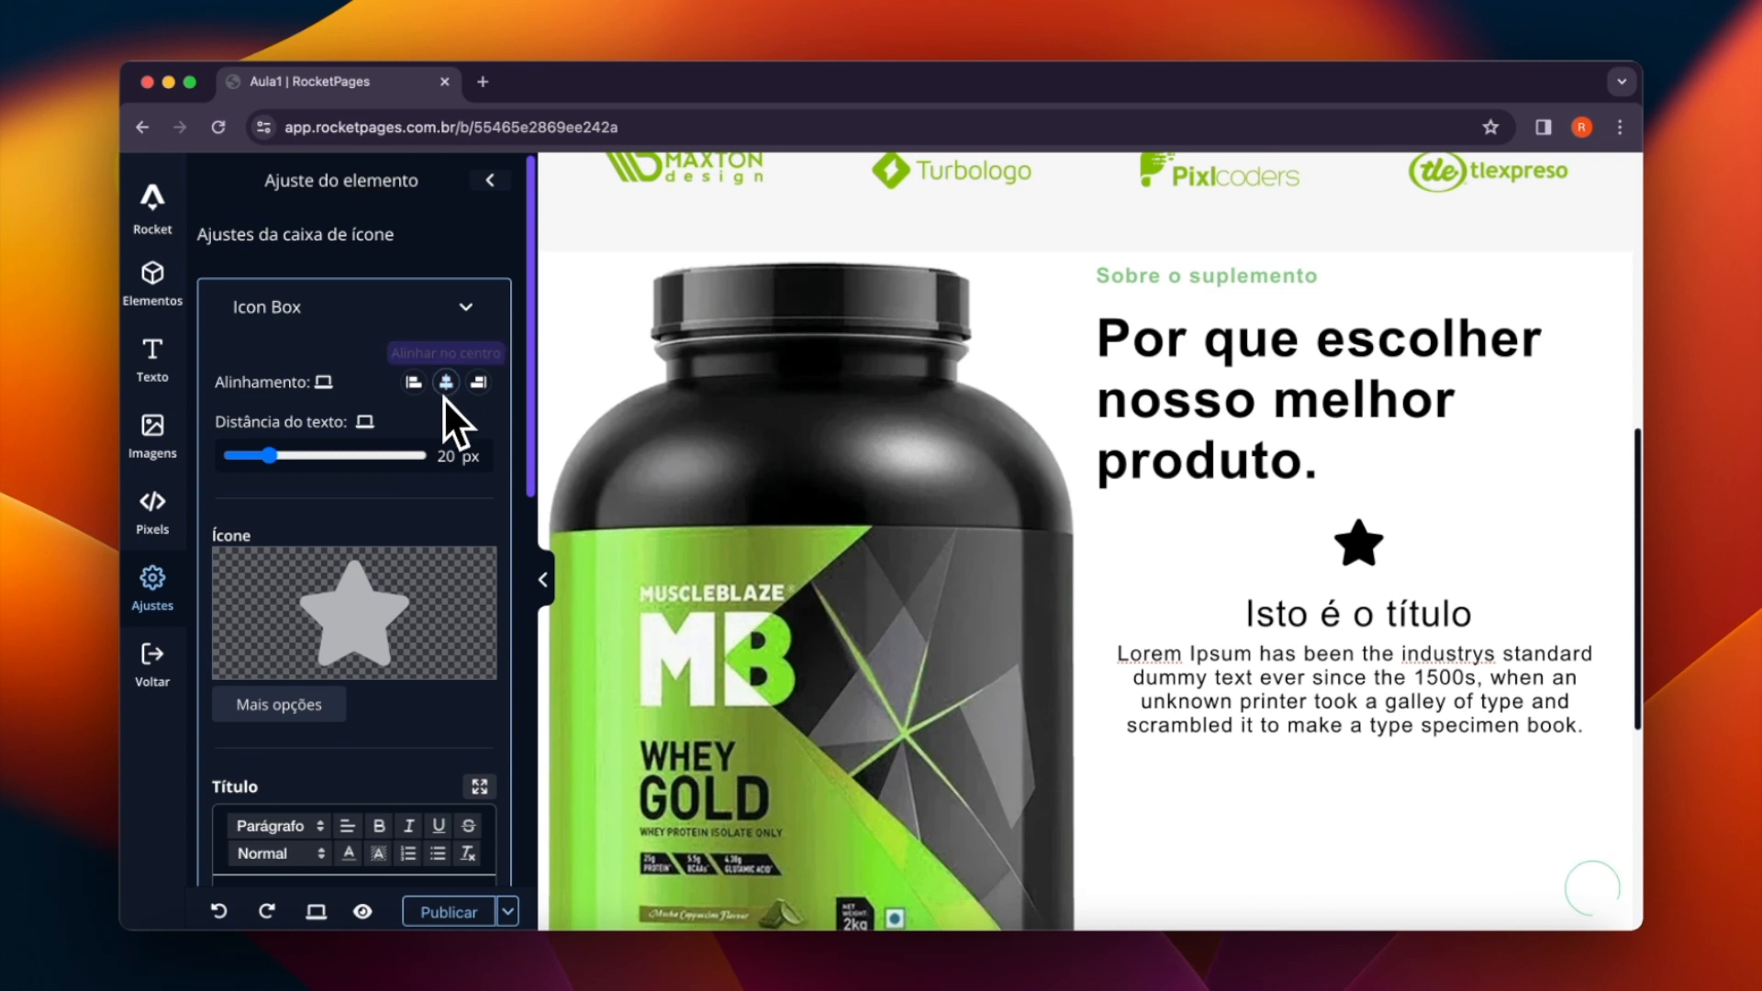
pyautogui.click(415, 385)
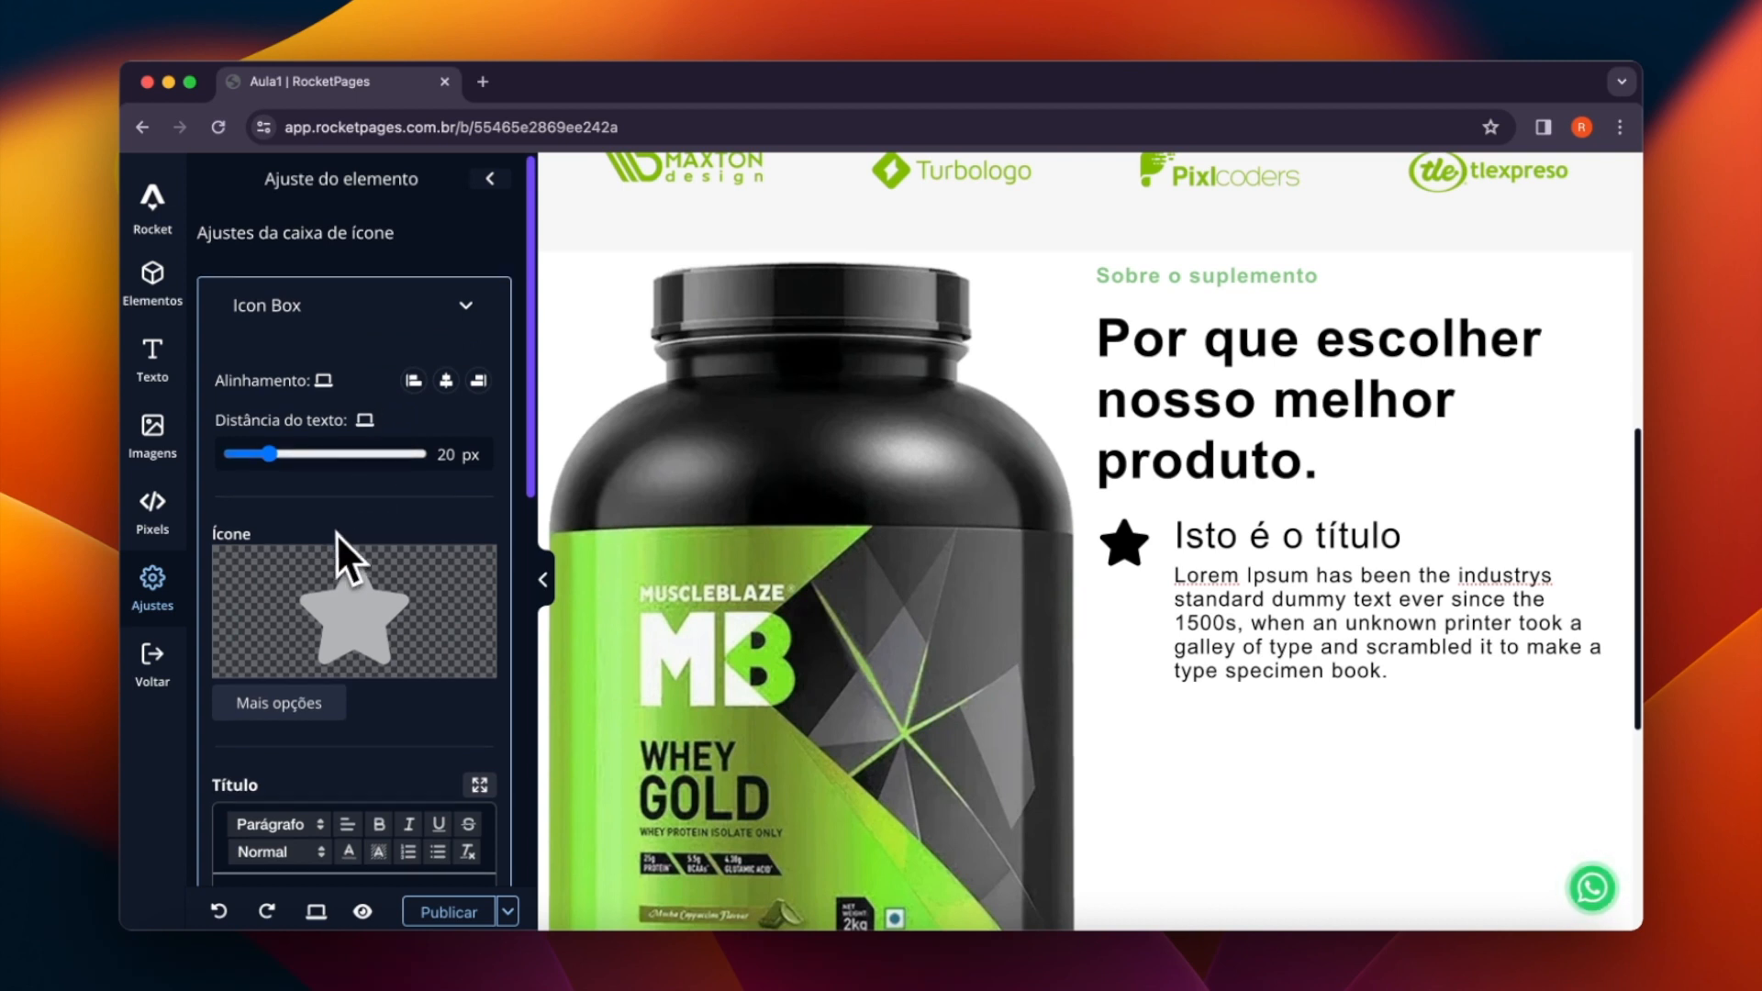
# - Replace the icon box's star icon with the lemon icon from the icon library
pyautogui.scroll(-1, 332, 539)
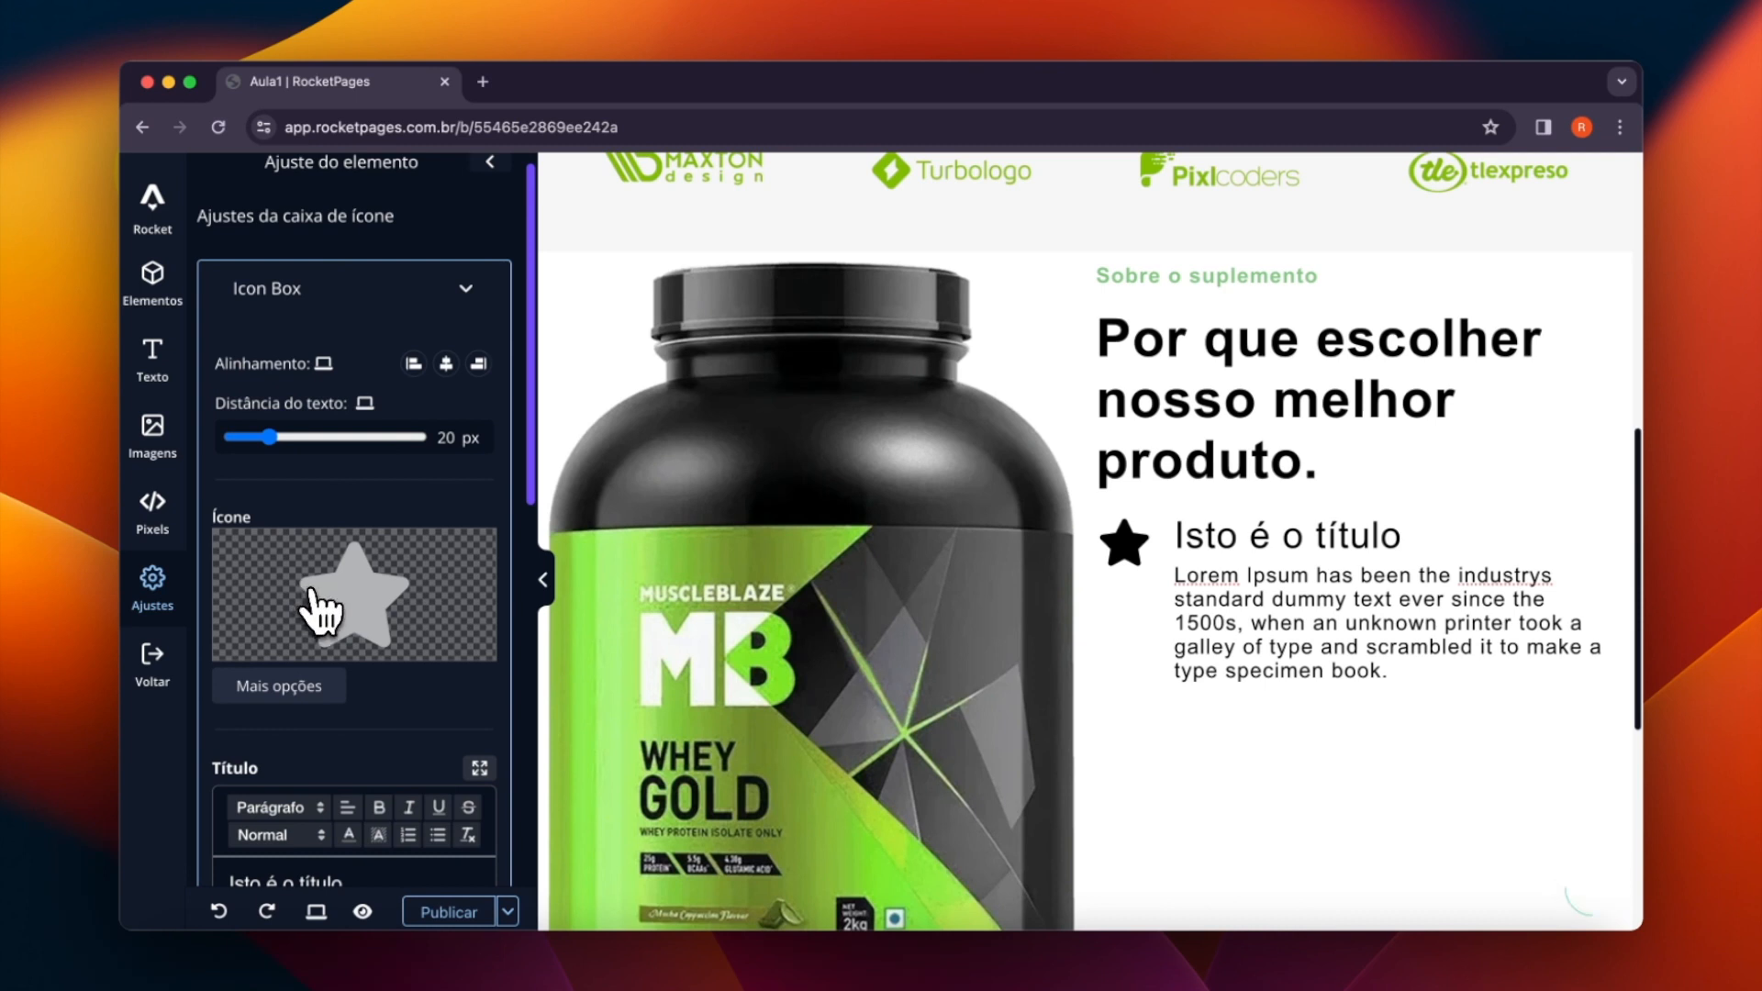
pyautogui.click(322, 612)
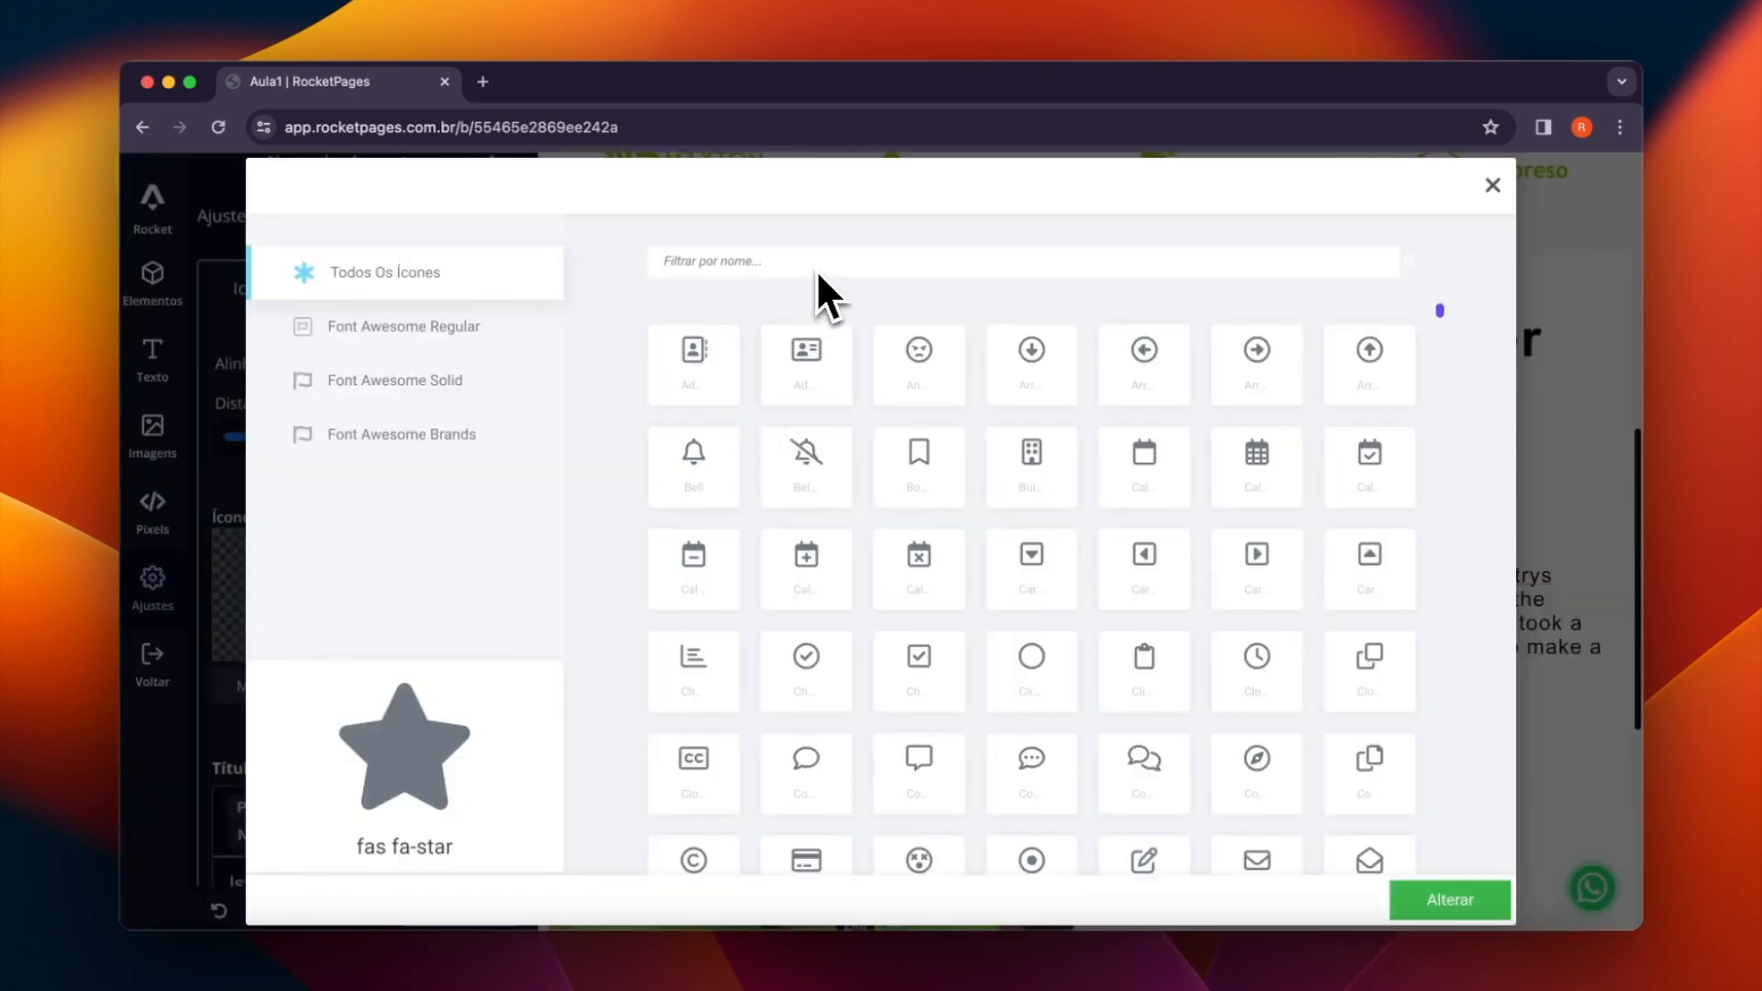
pyautogui.scroll(-1, 741, 407)
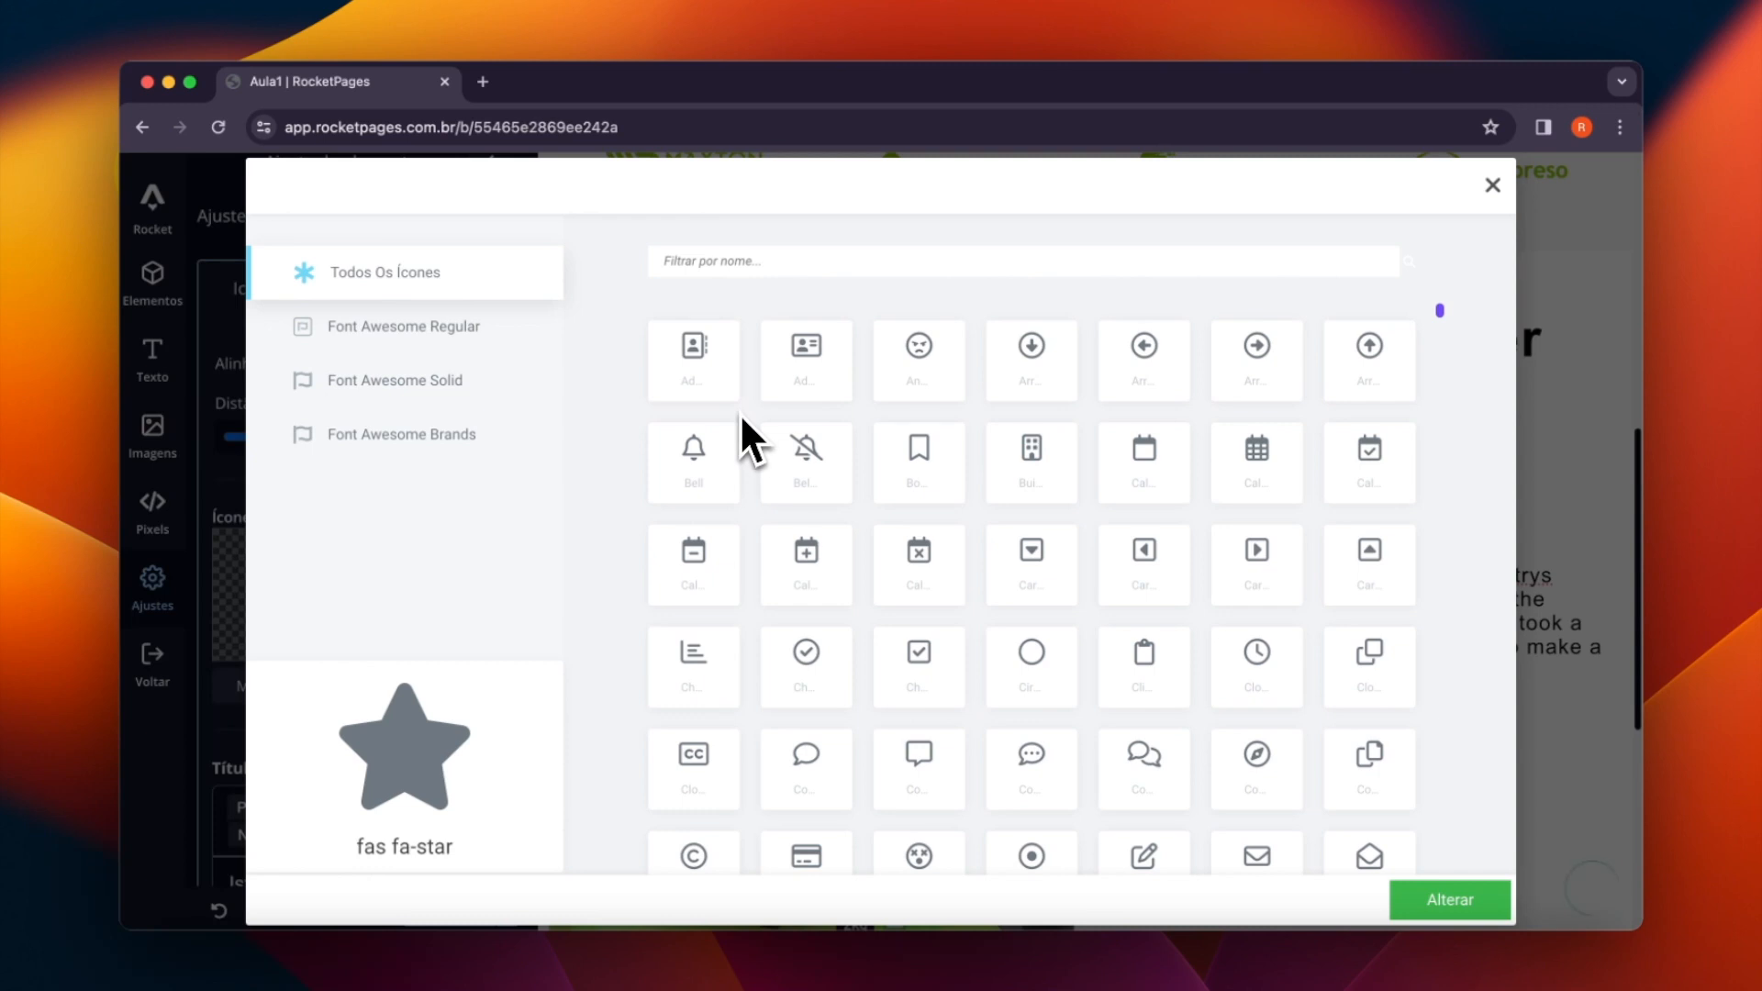
pyautogui.scroll(-12, 769, 449)
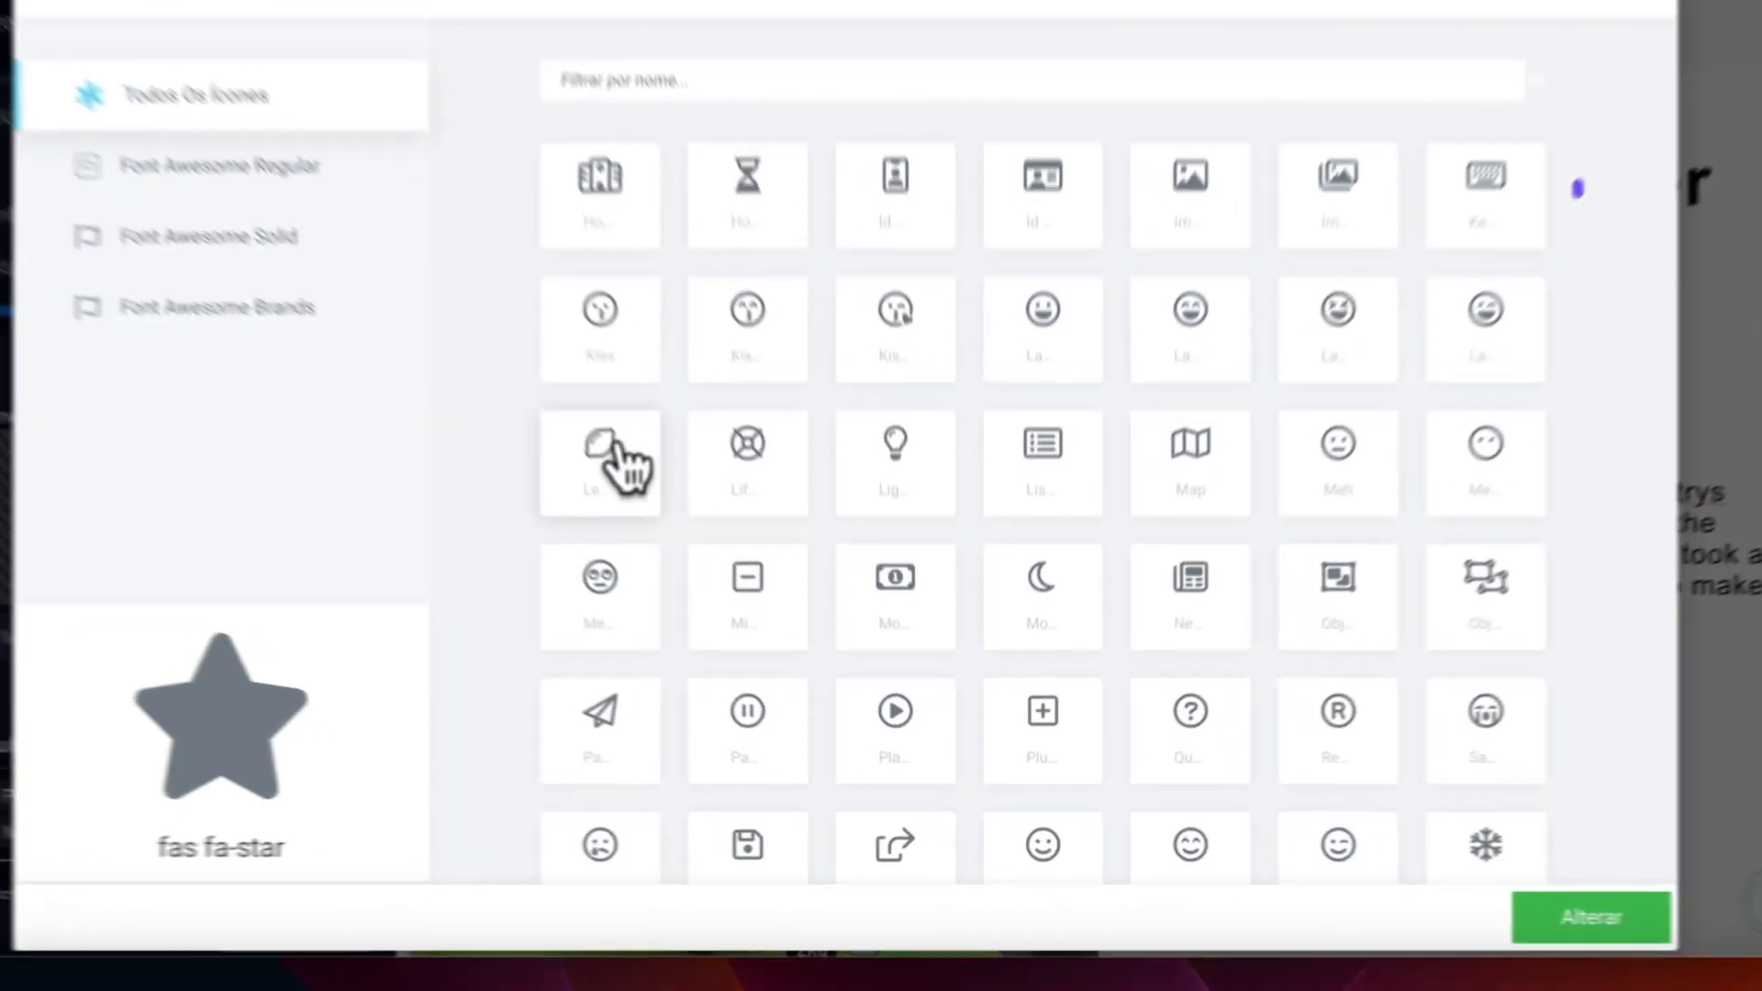
pyautogui.click(613, 445)
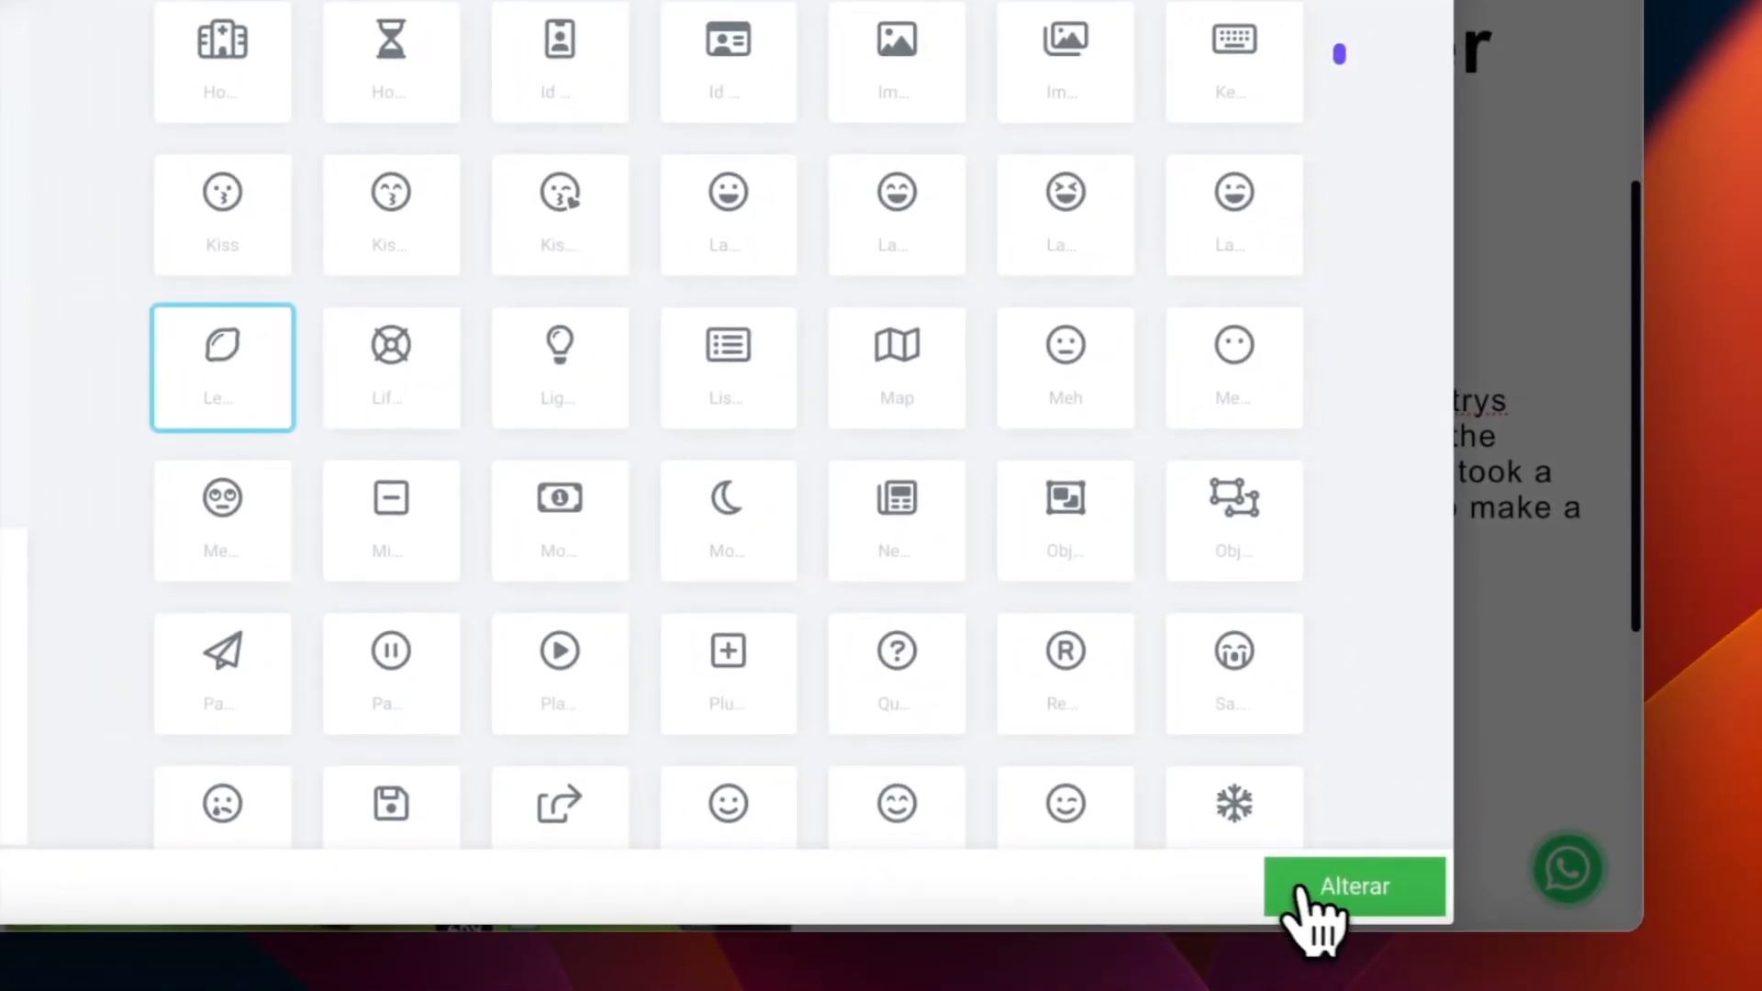
pyautogui.click(1300, 888)
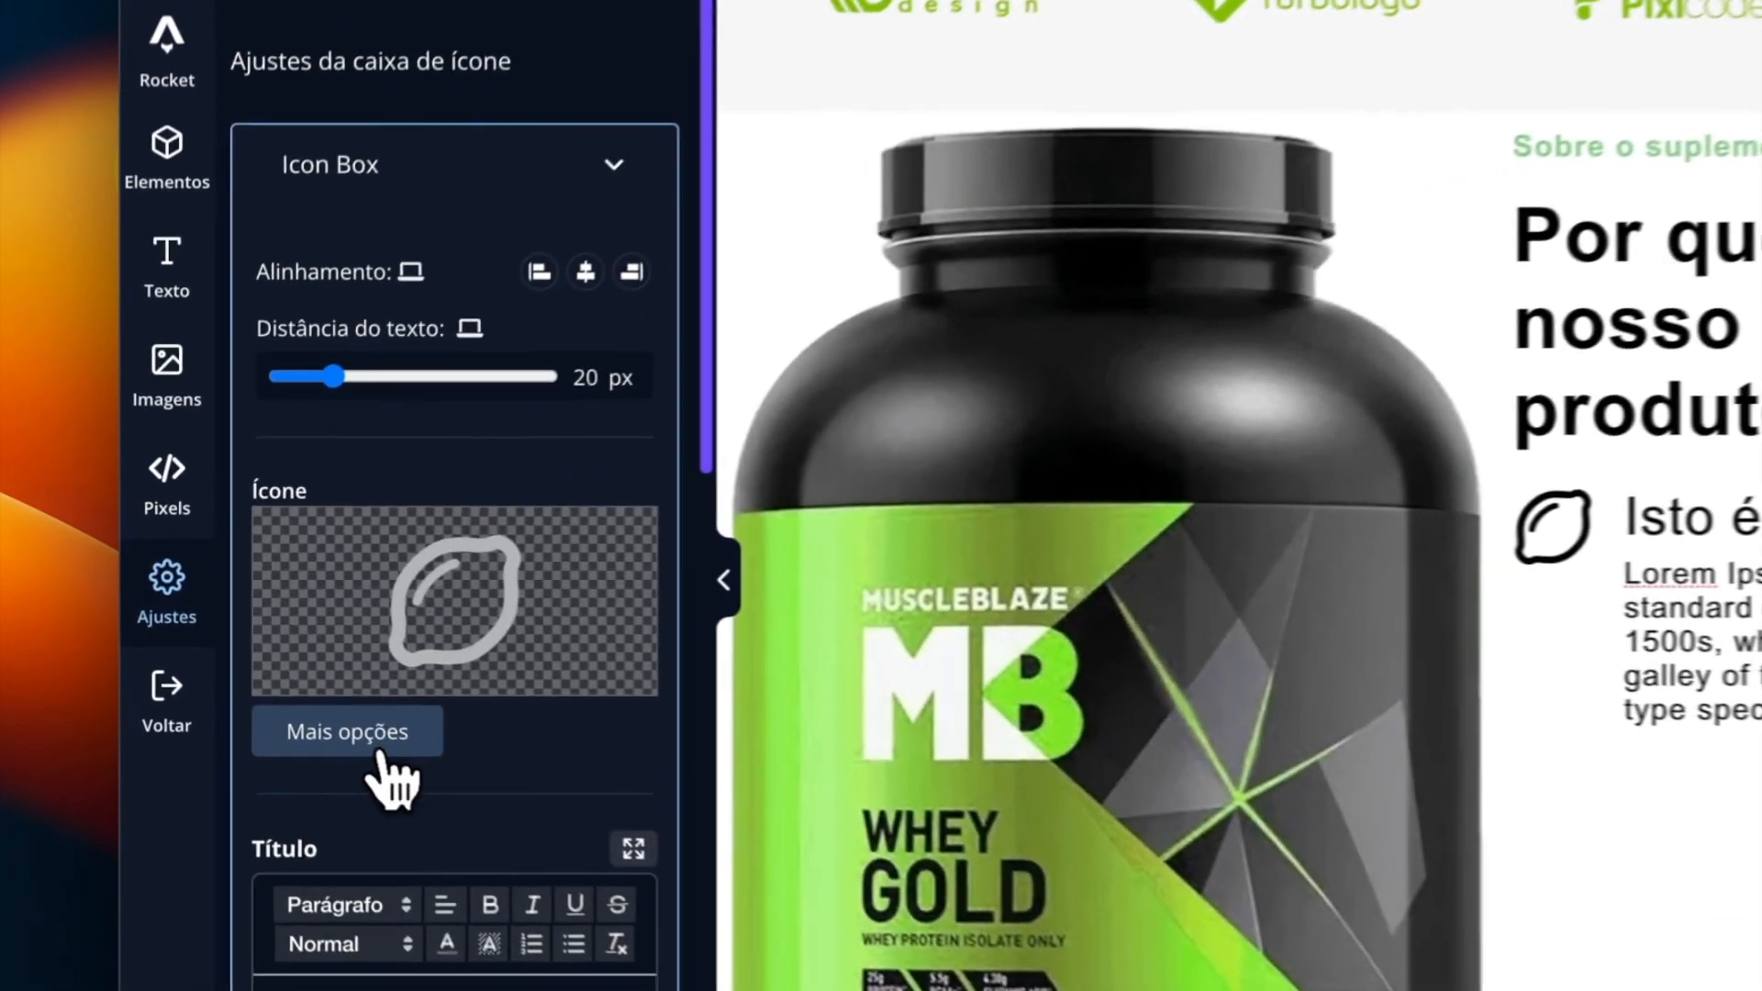
# - Set the lemon icon's display style to Empilhado and its primary colour to green 4cb050
pyautogui.click(301, 702)
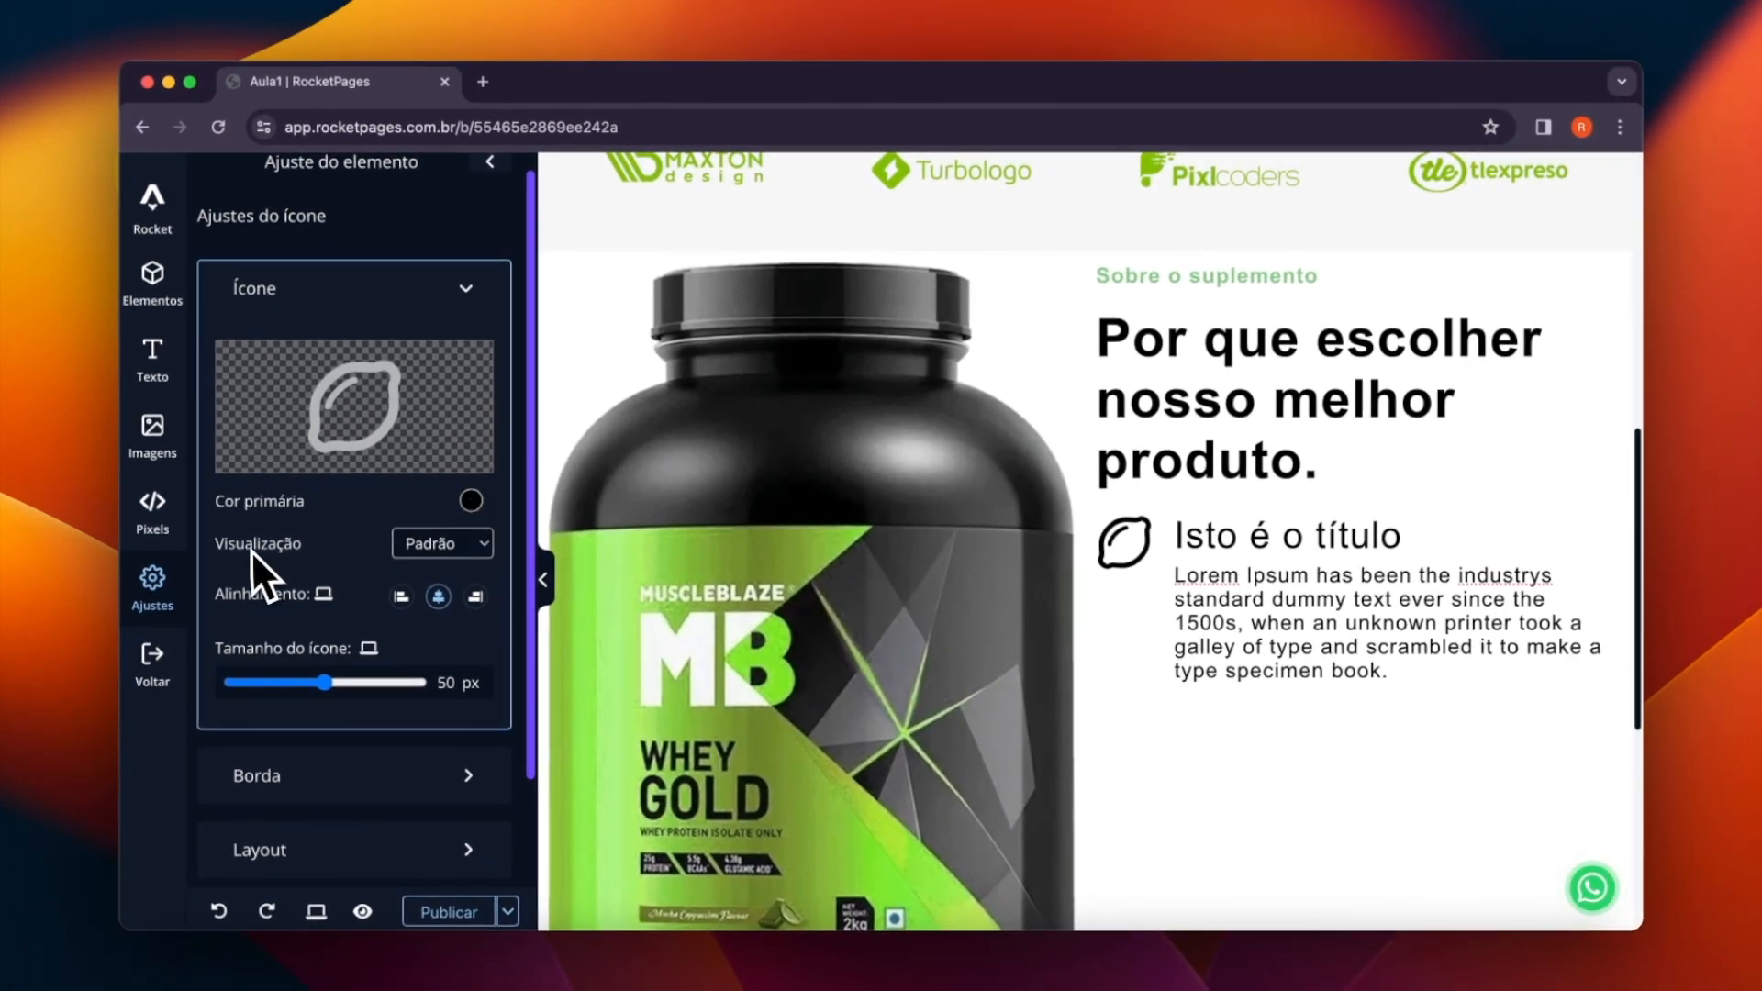
pyautogui.click(420, 551)
pyautogui.click(411, 573)
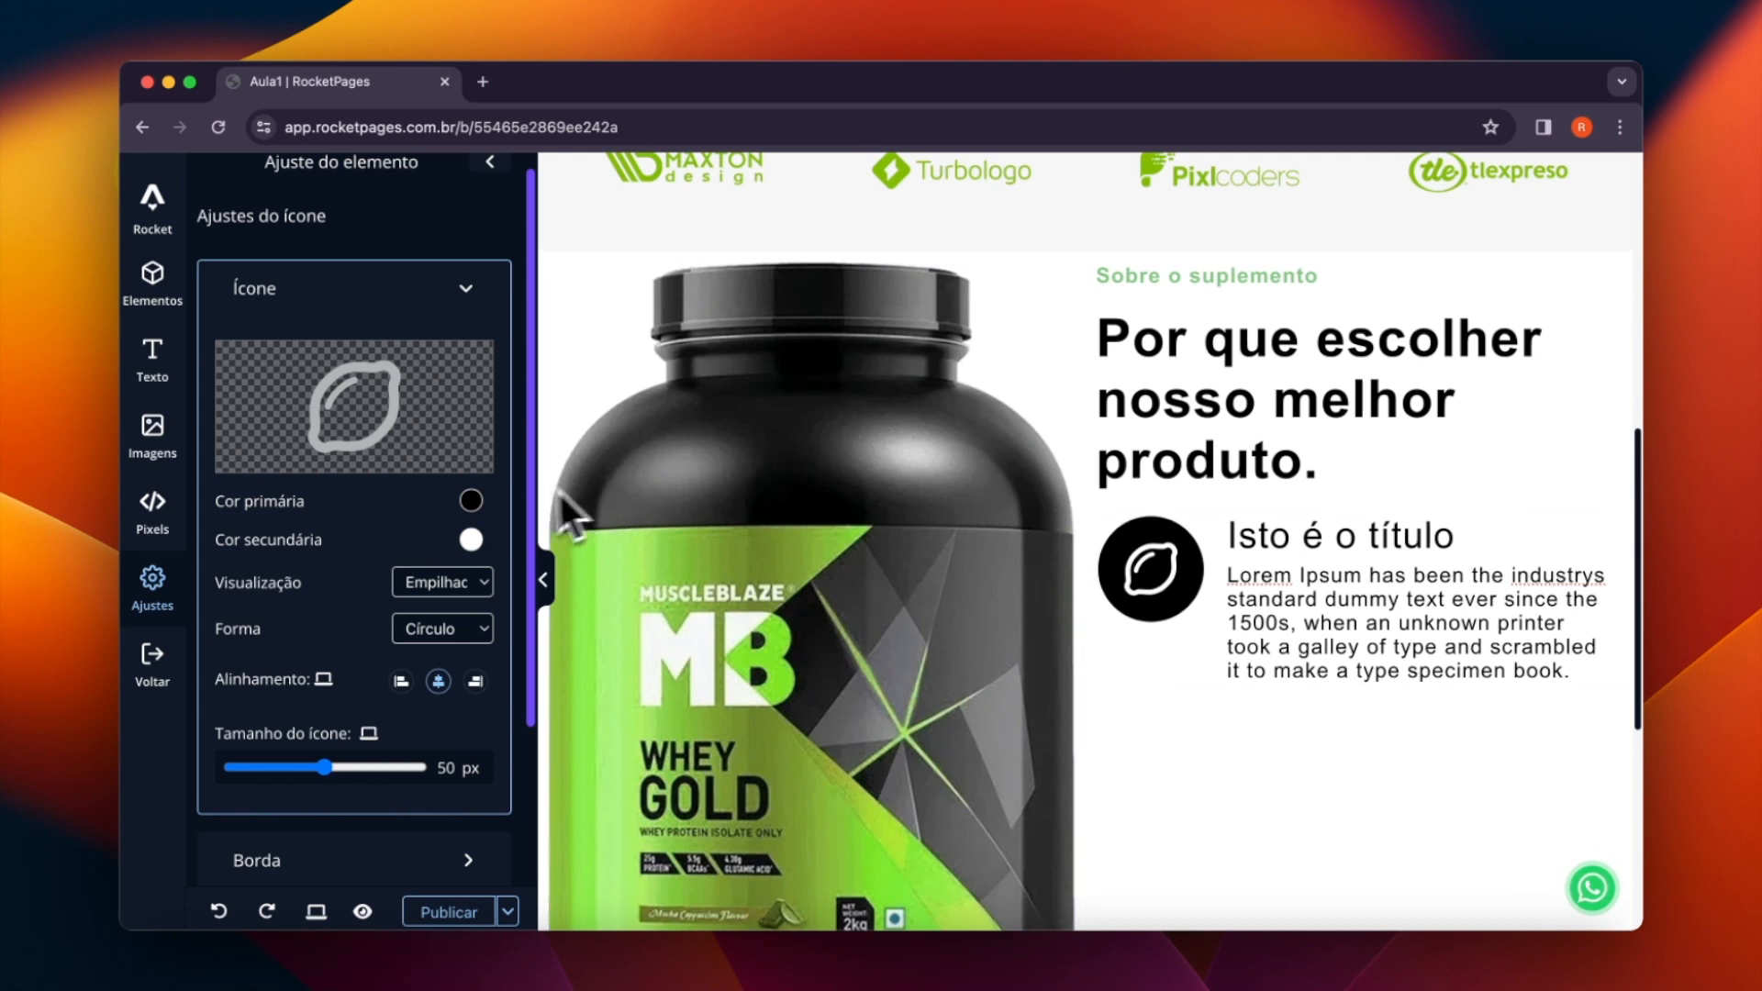
pyautogui.click(473, 505)
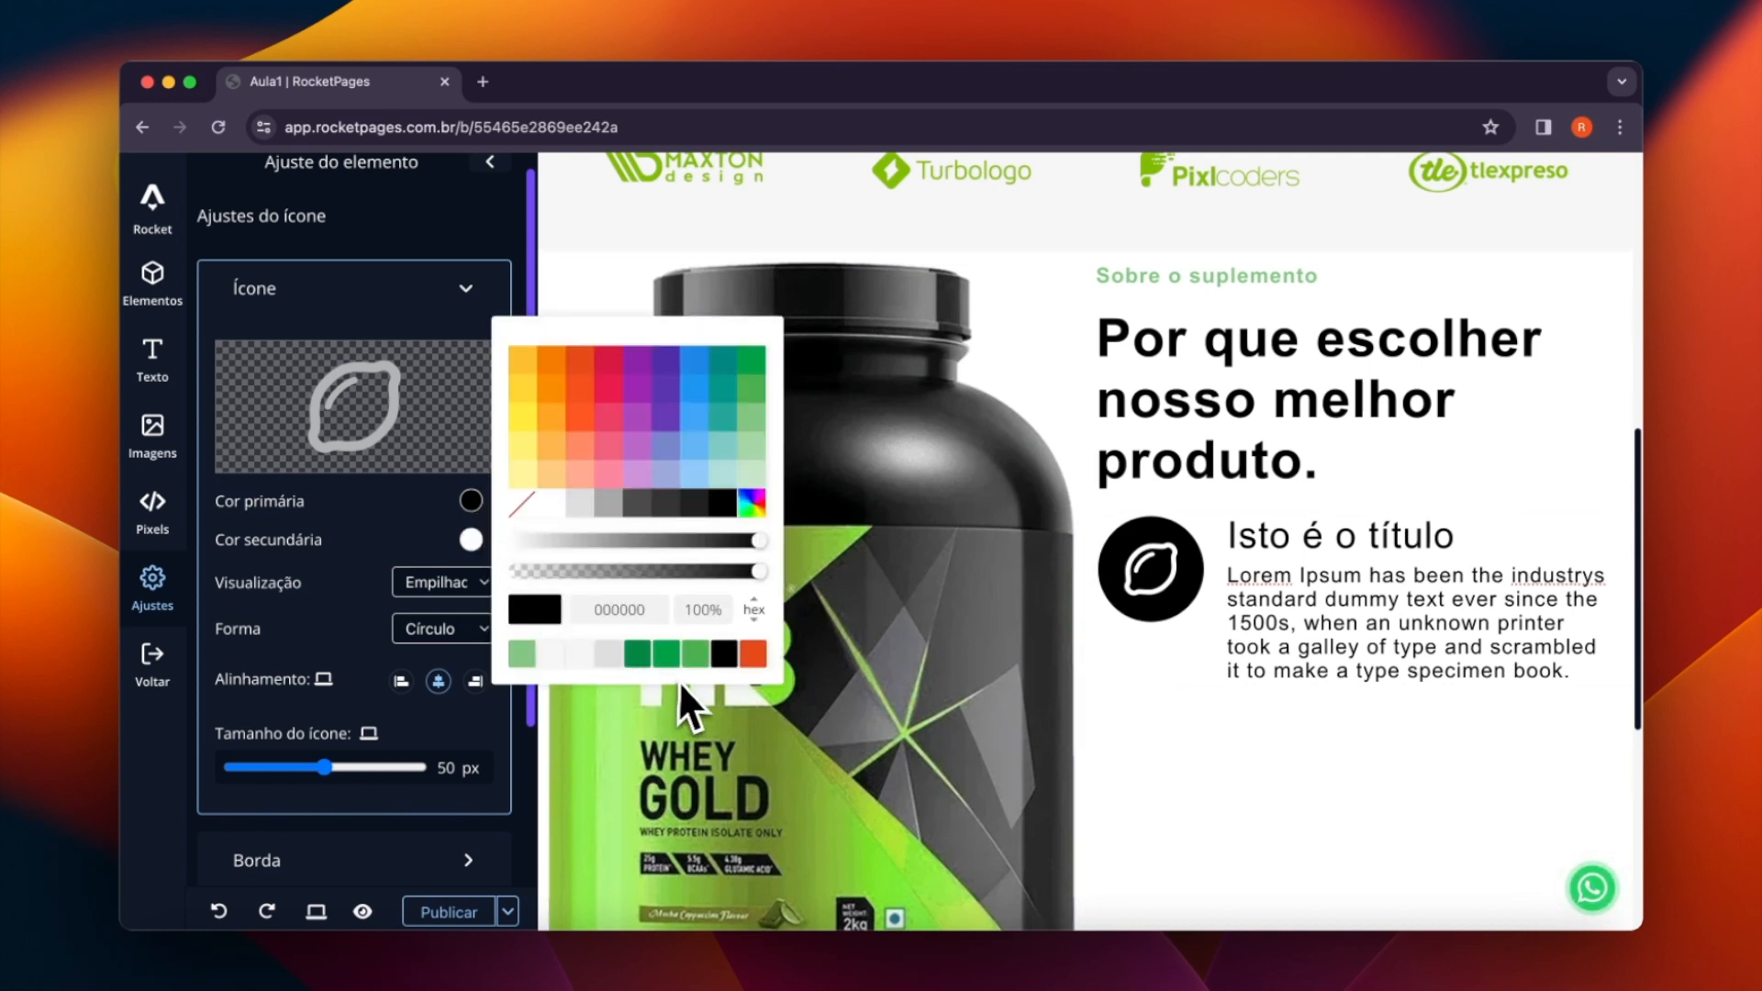
pyautogui.click(695, 655)
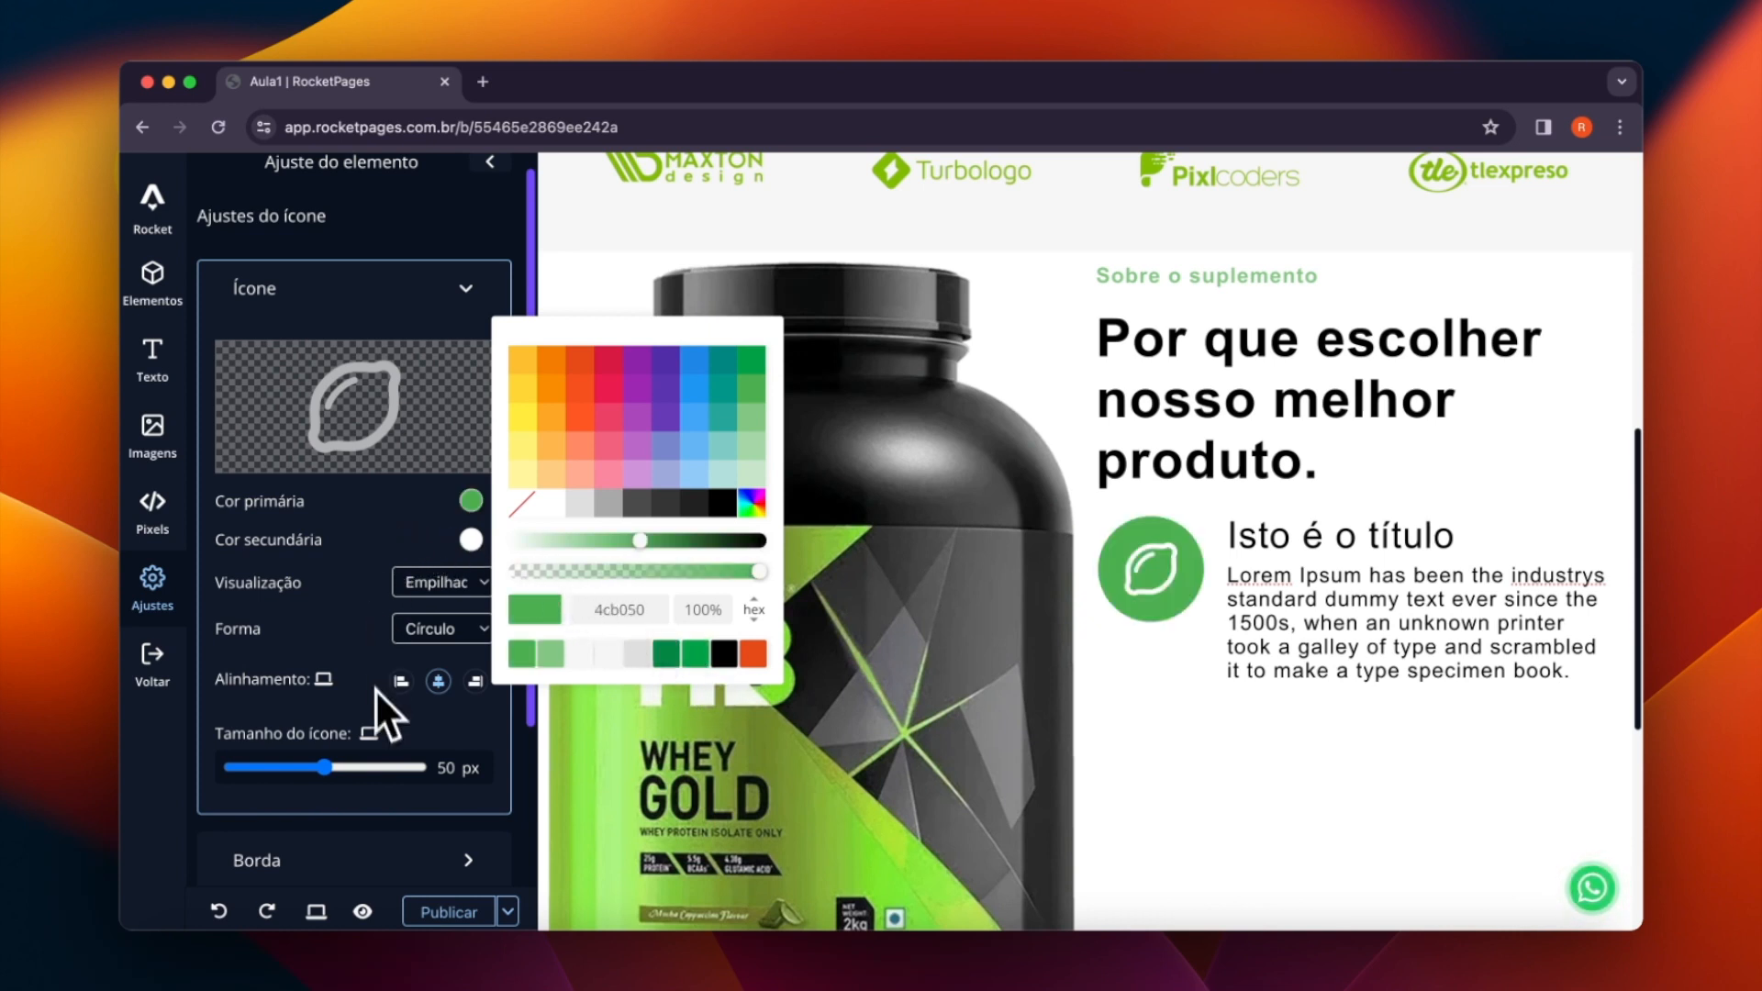
# - Reduce the lemon icon's size to 30 px and set its primary colour to light green 83c683
pyautogui.moveTo(326, 769); pyautogui.dragTo(289, 768)
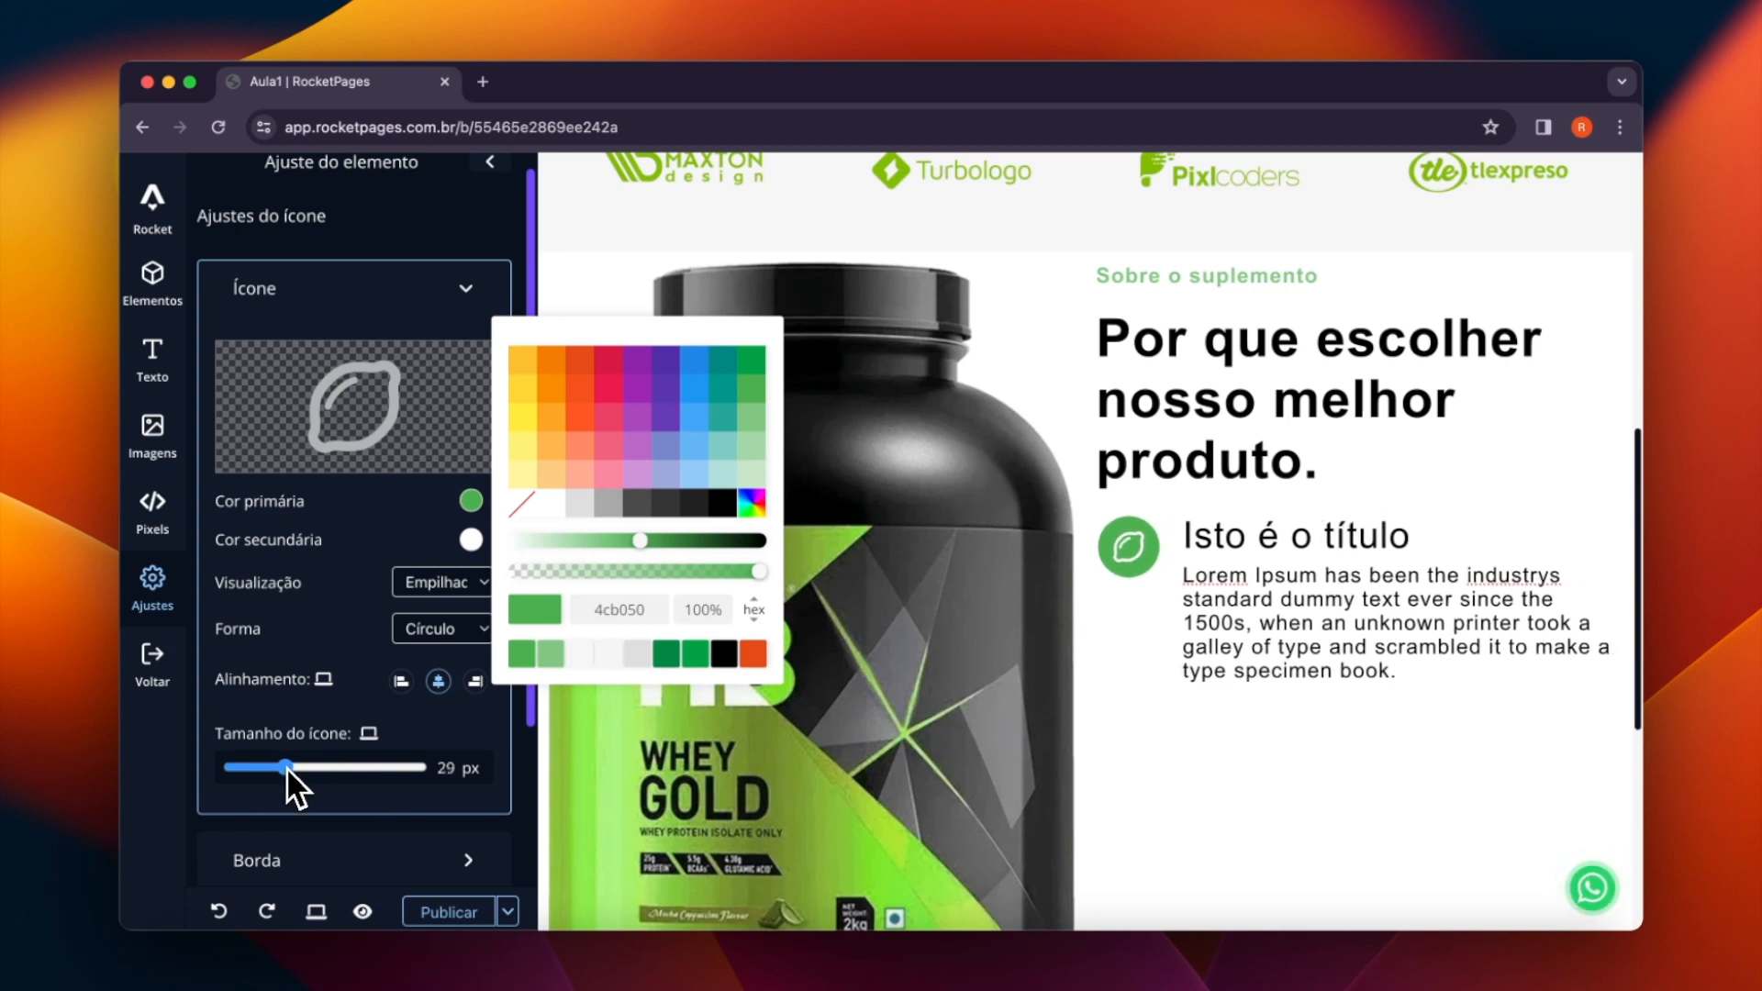
pyautogui.moveTo(288, 768); pyautogui.dragTo(289, 767)
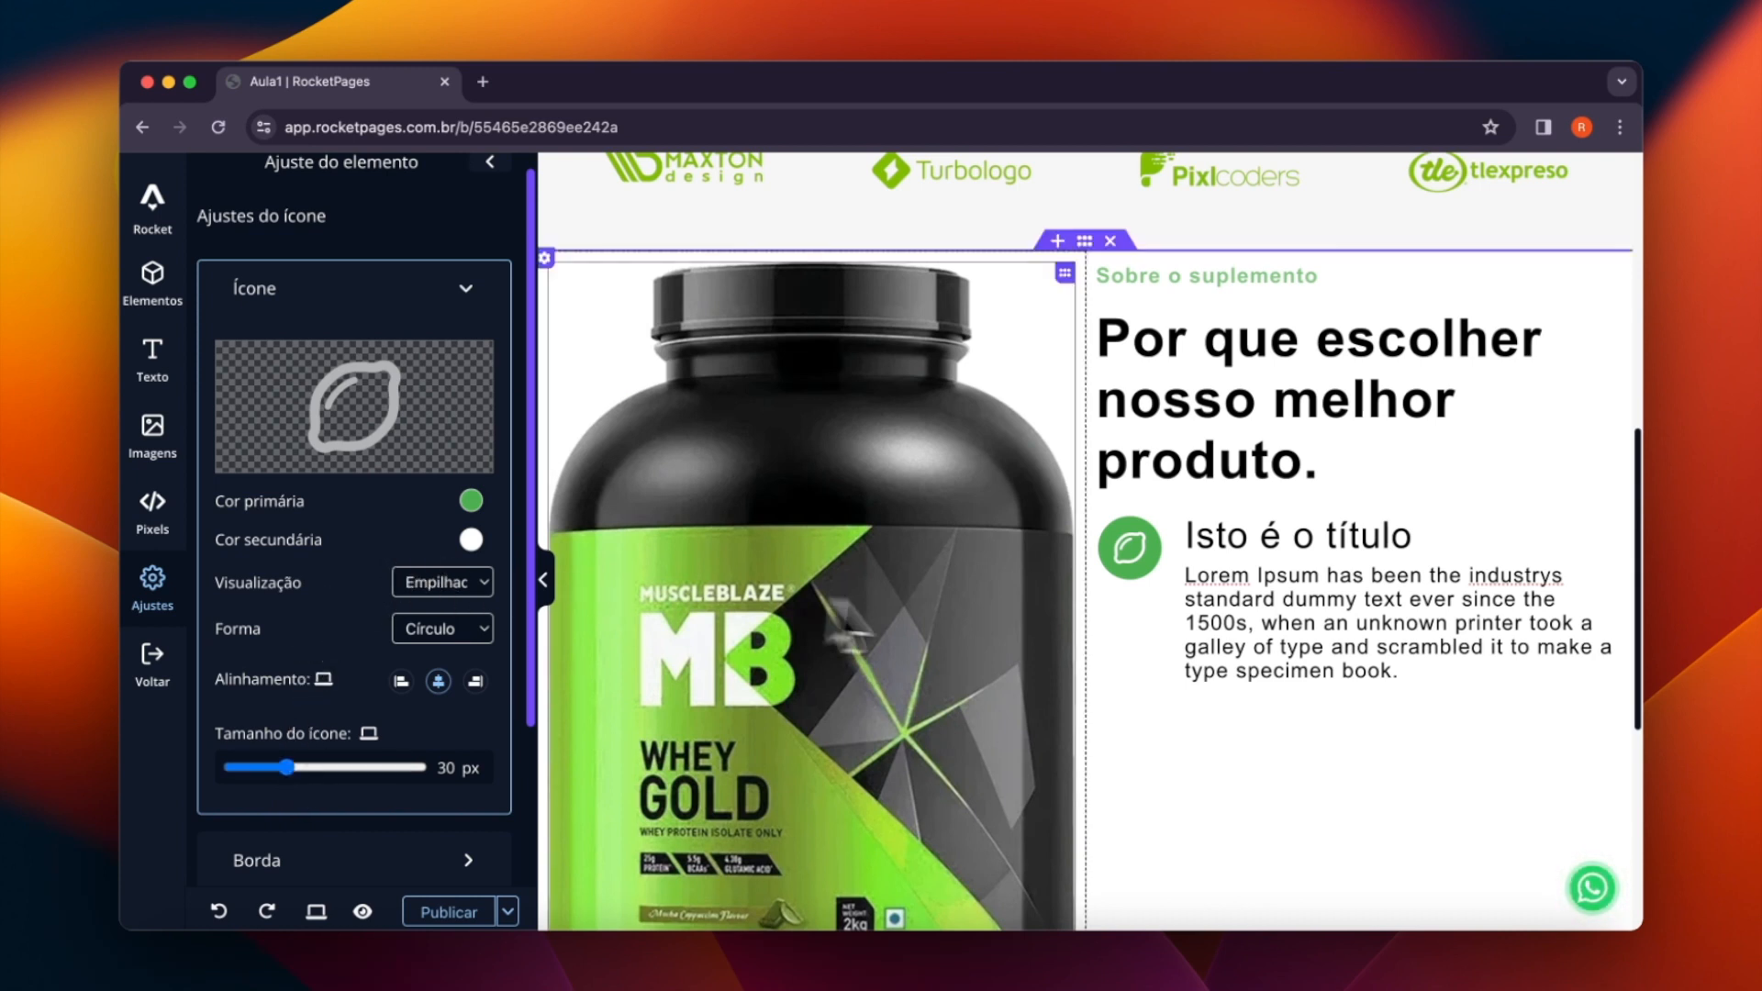
pyautogui.click(471, 514)
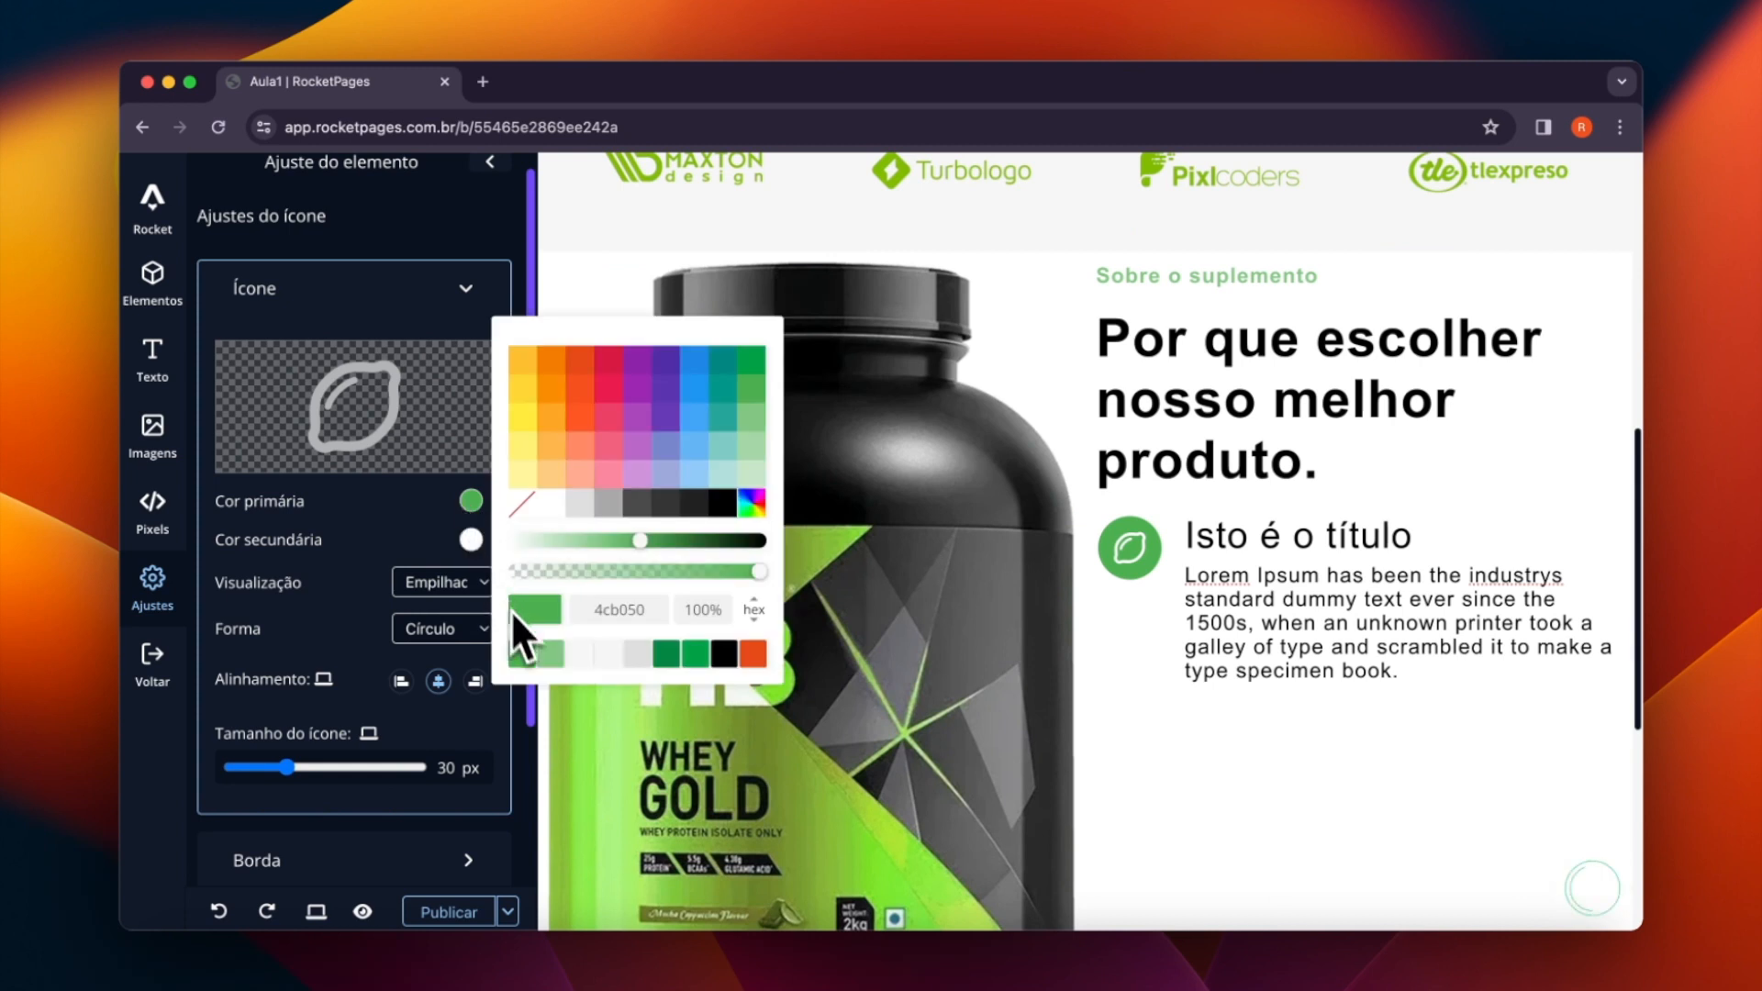
pyautogui.click(546, 663)
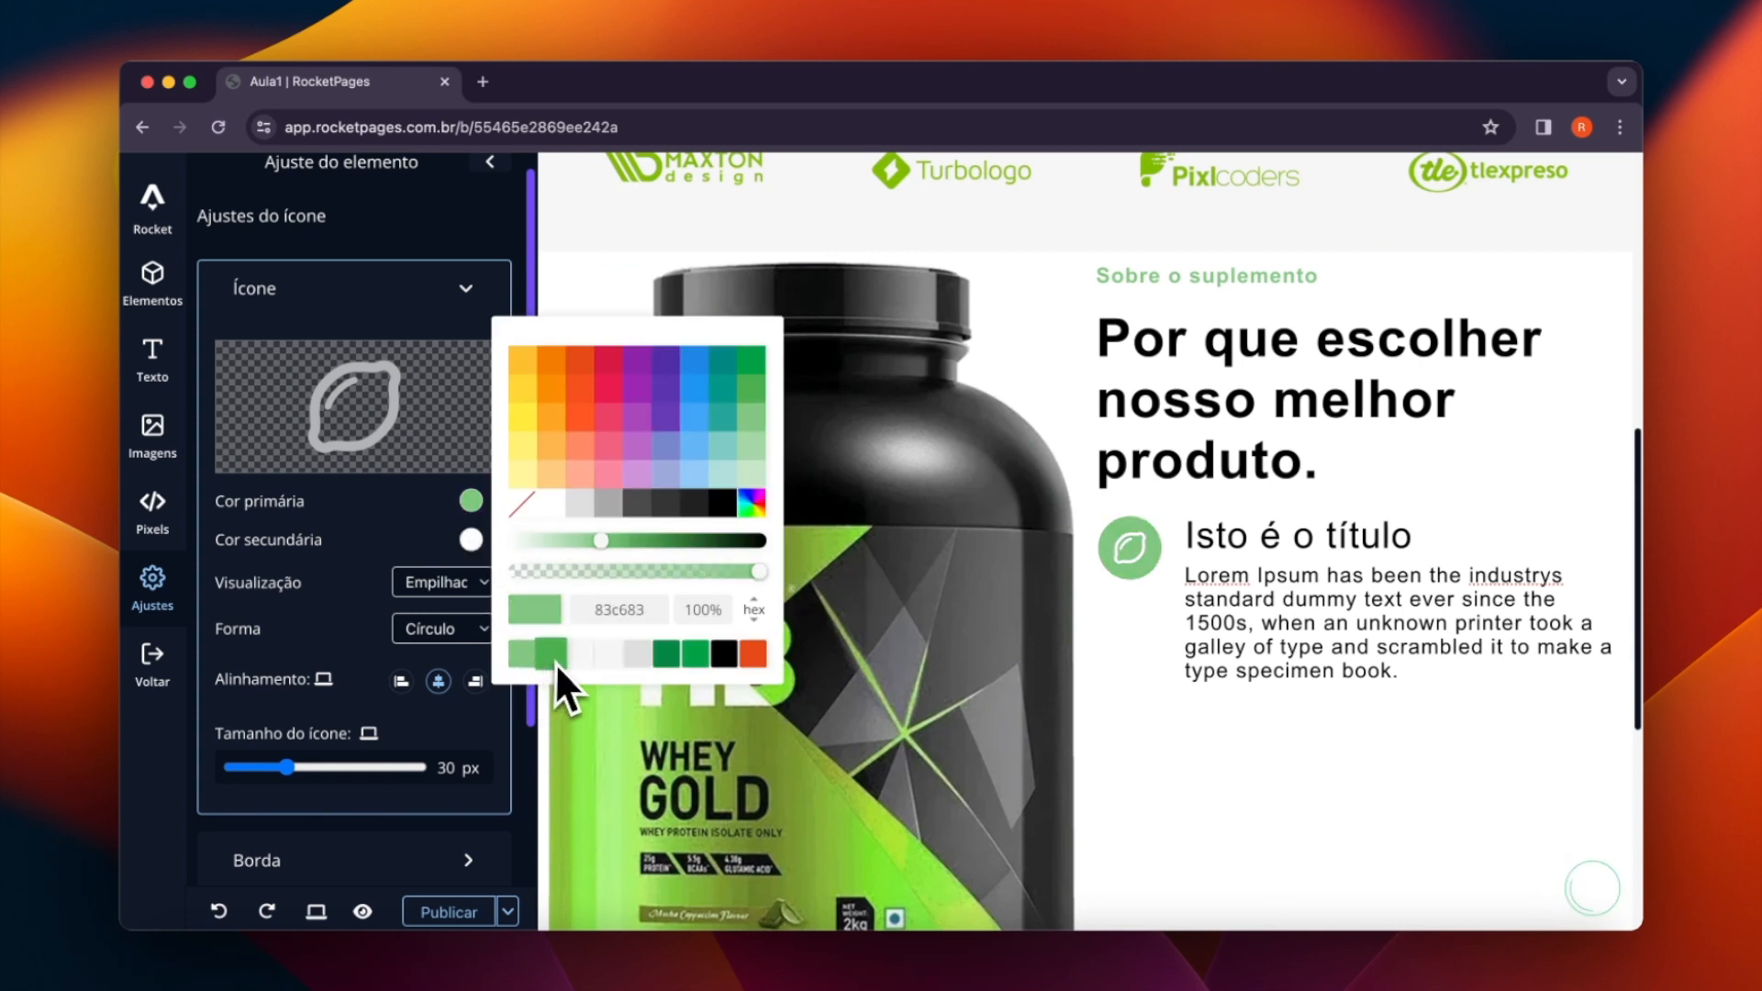
# - Try the Quadrado shape and the Emoldurado display on the icon, and restore the Empilhado display with the Círculo shape
pyautogui.click(355, 638)
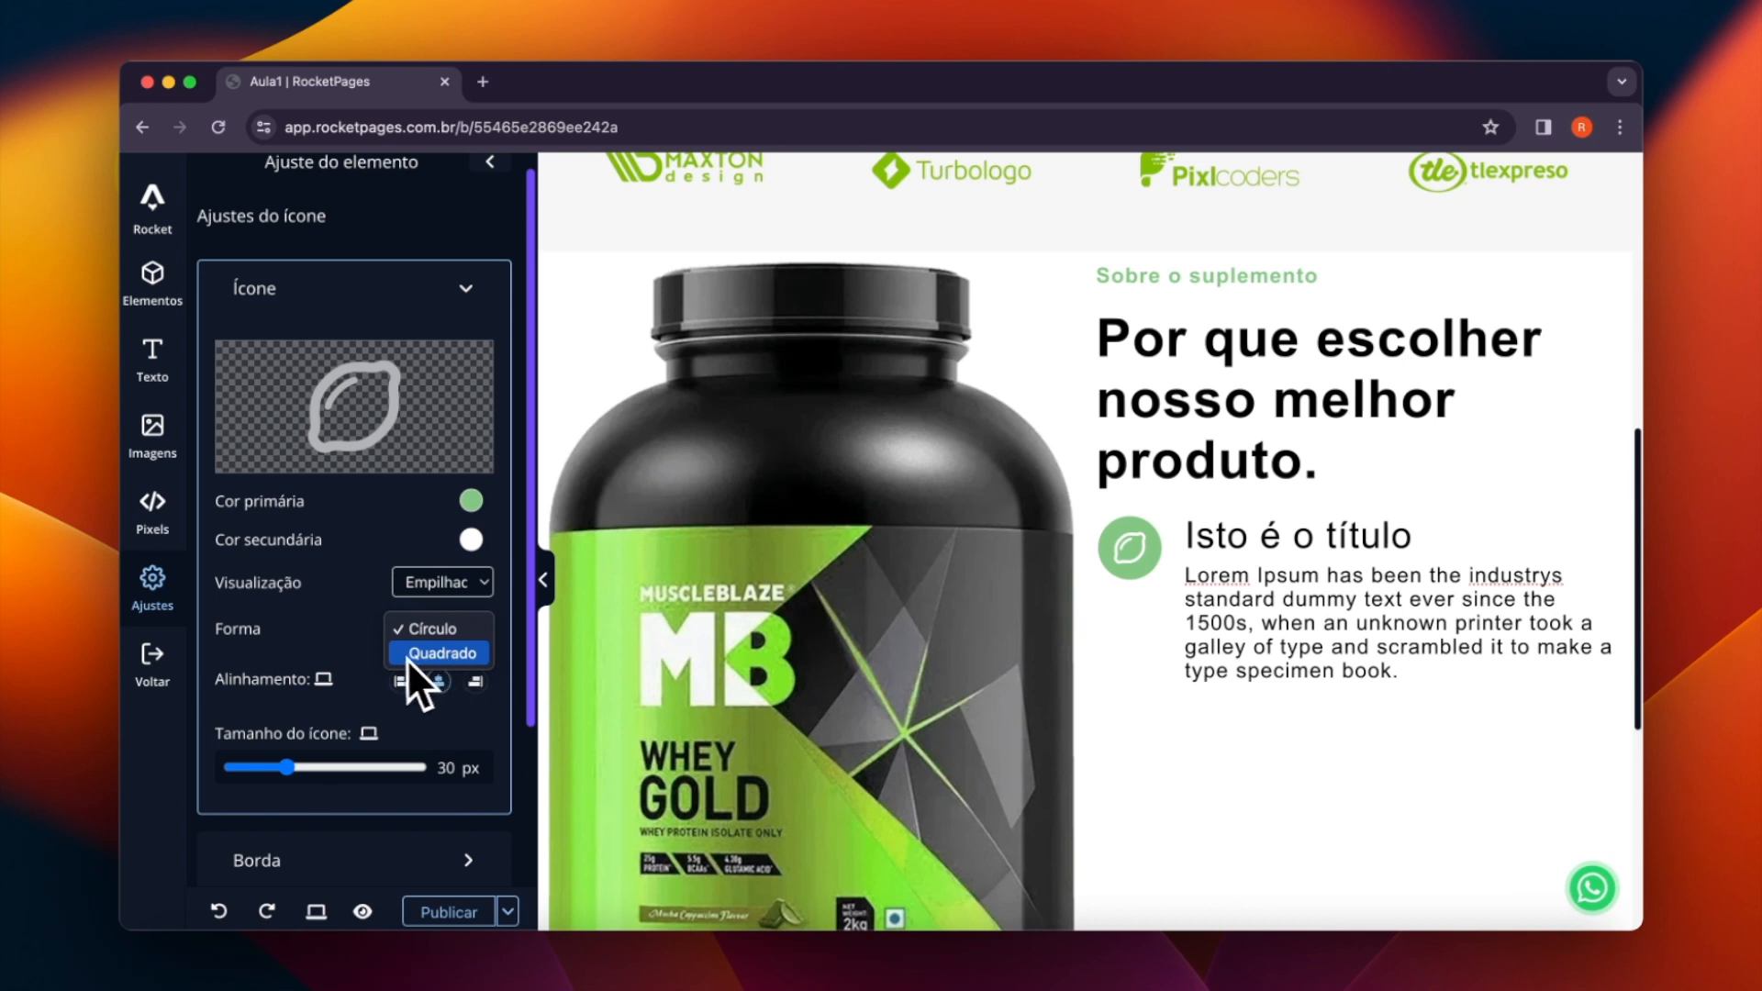
pyautogui.click(426, 657)
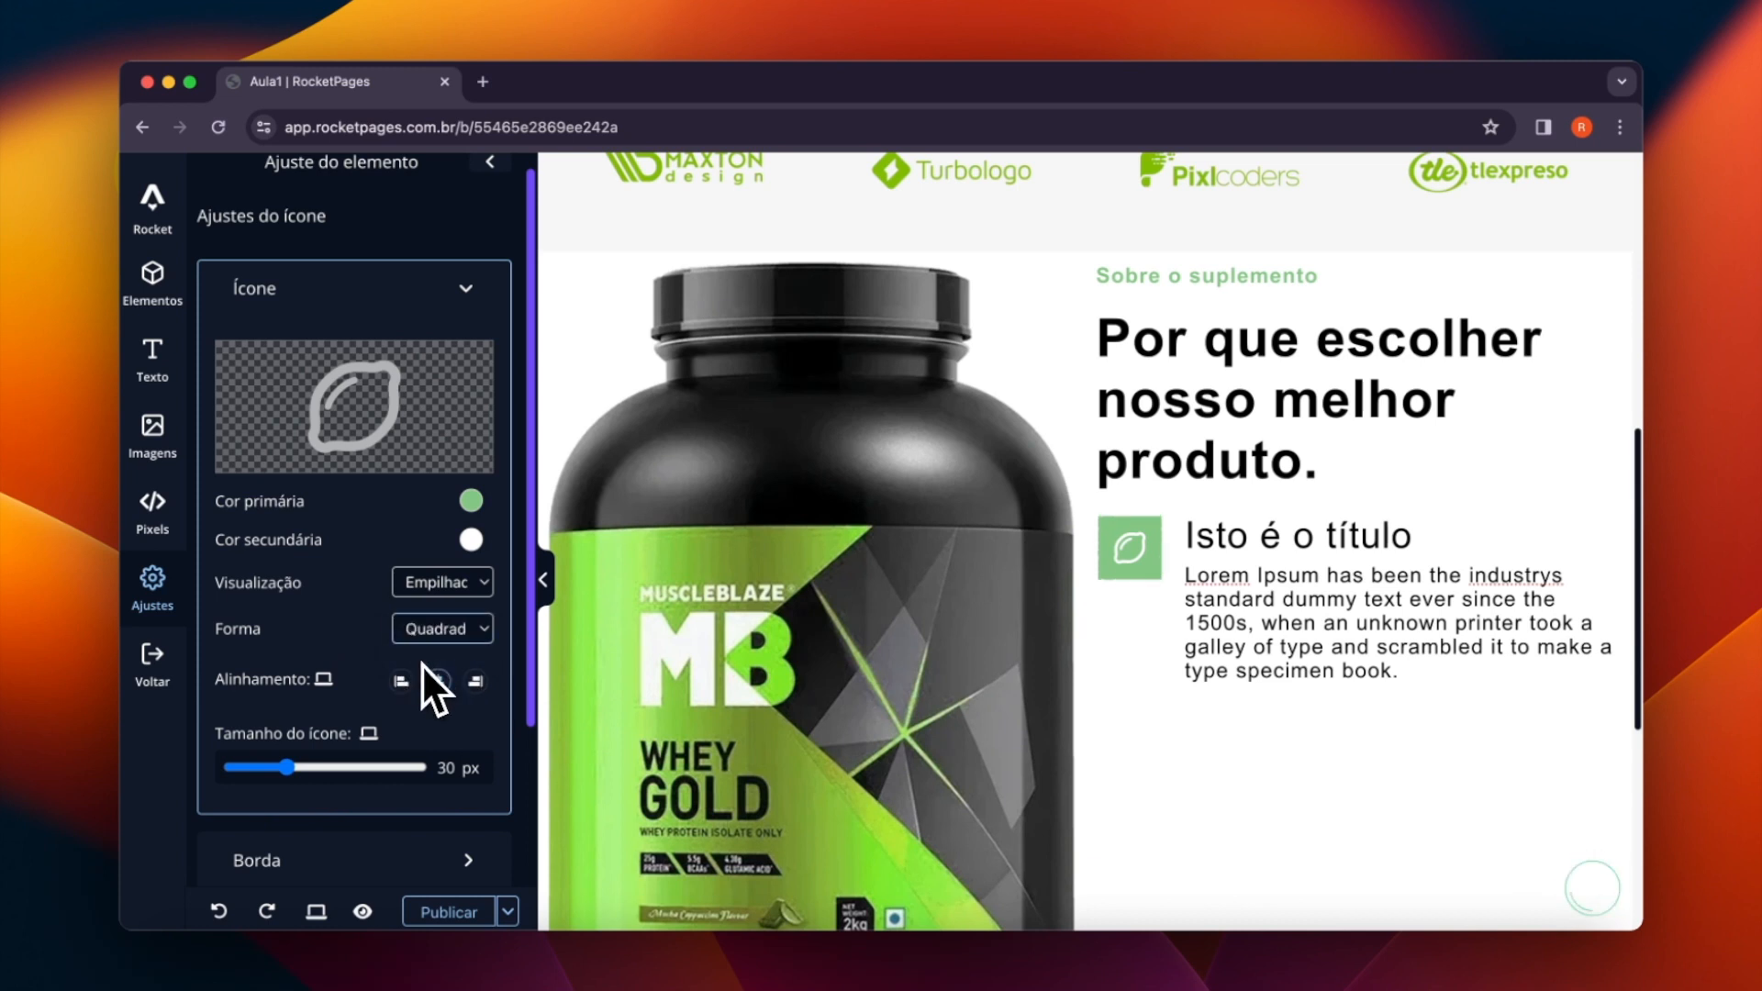
pyautogui.click(433, 590)
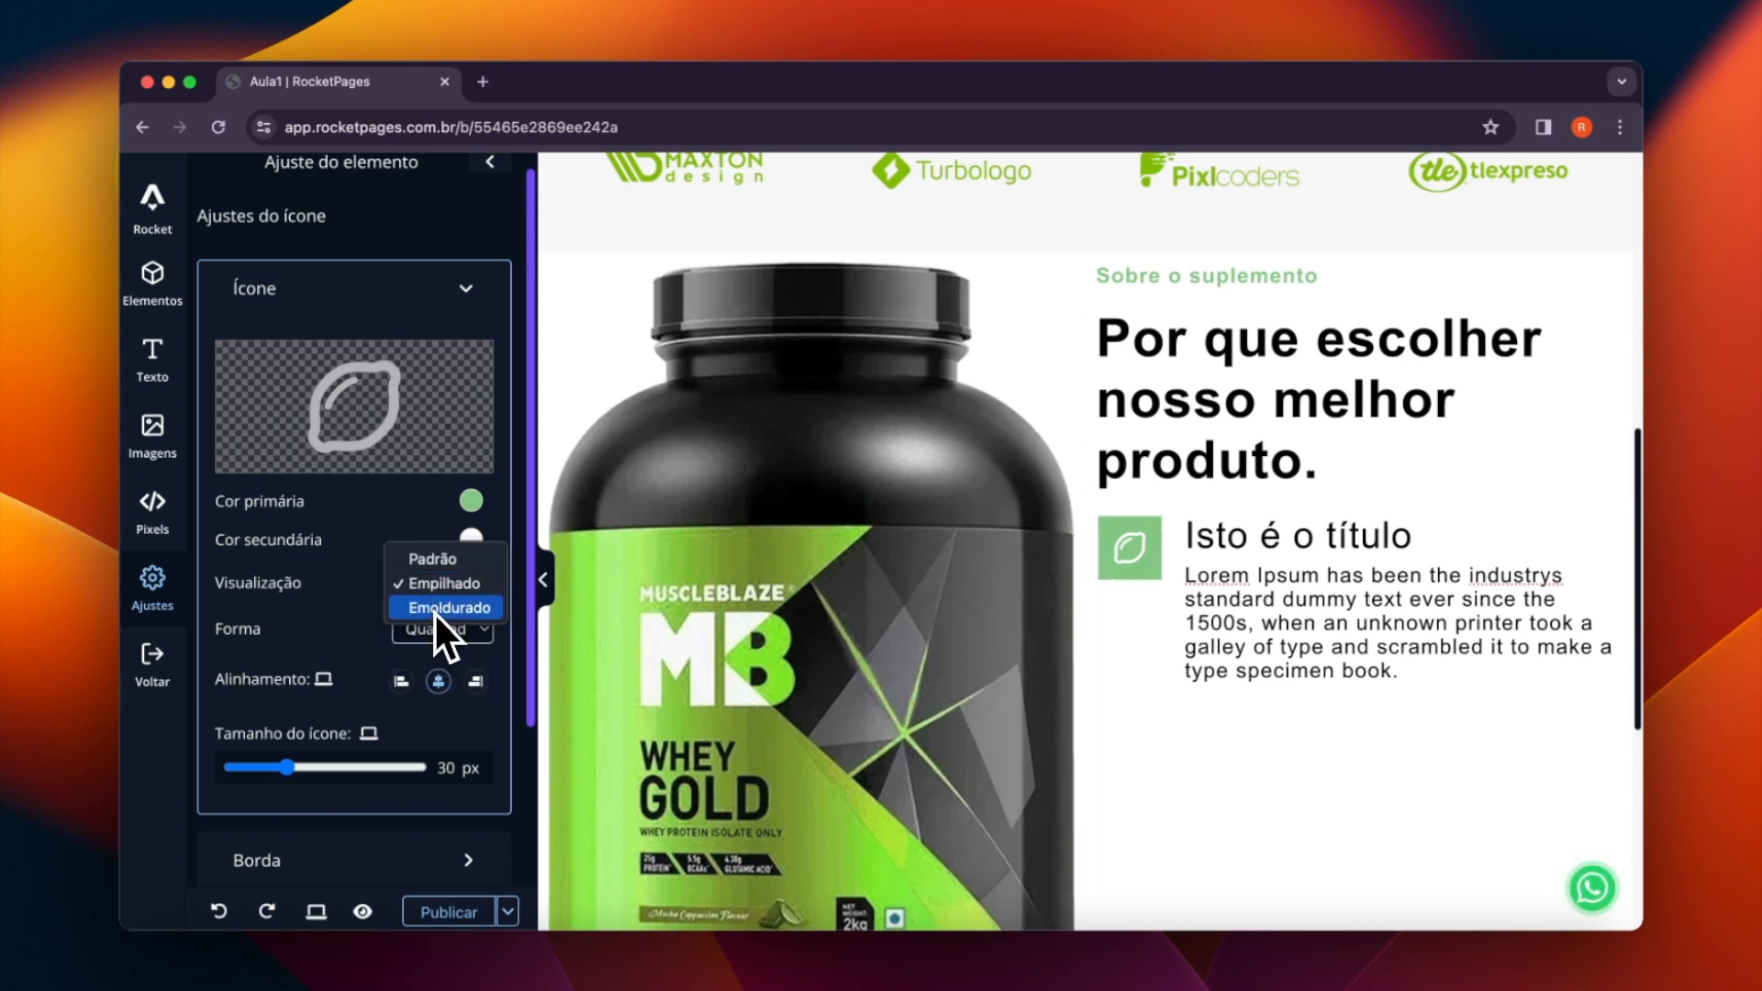
pyautogui.click(435, 609)
pyautogui.click(433, 589)
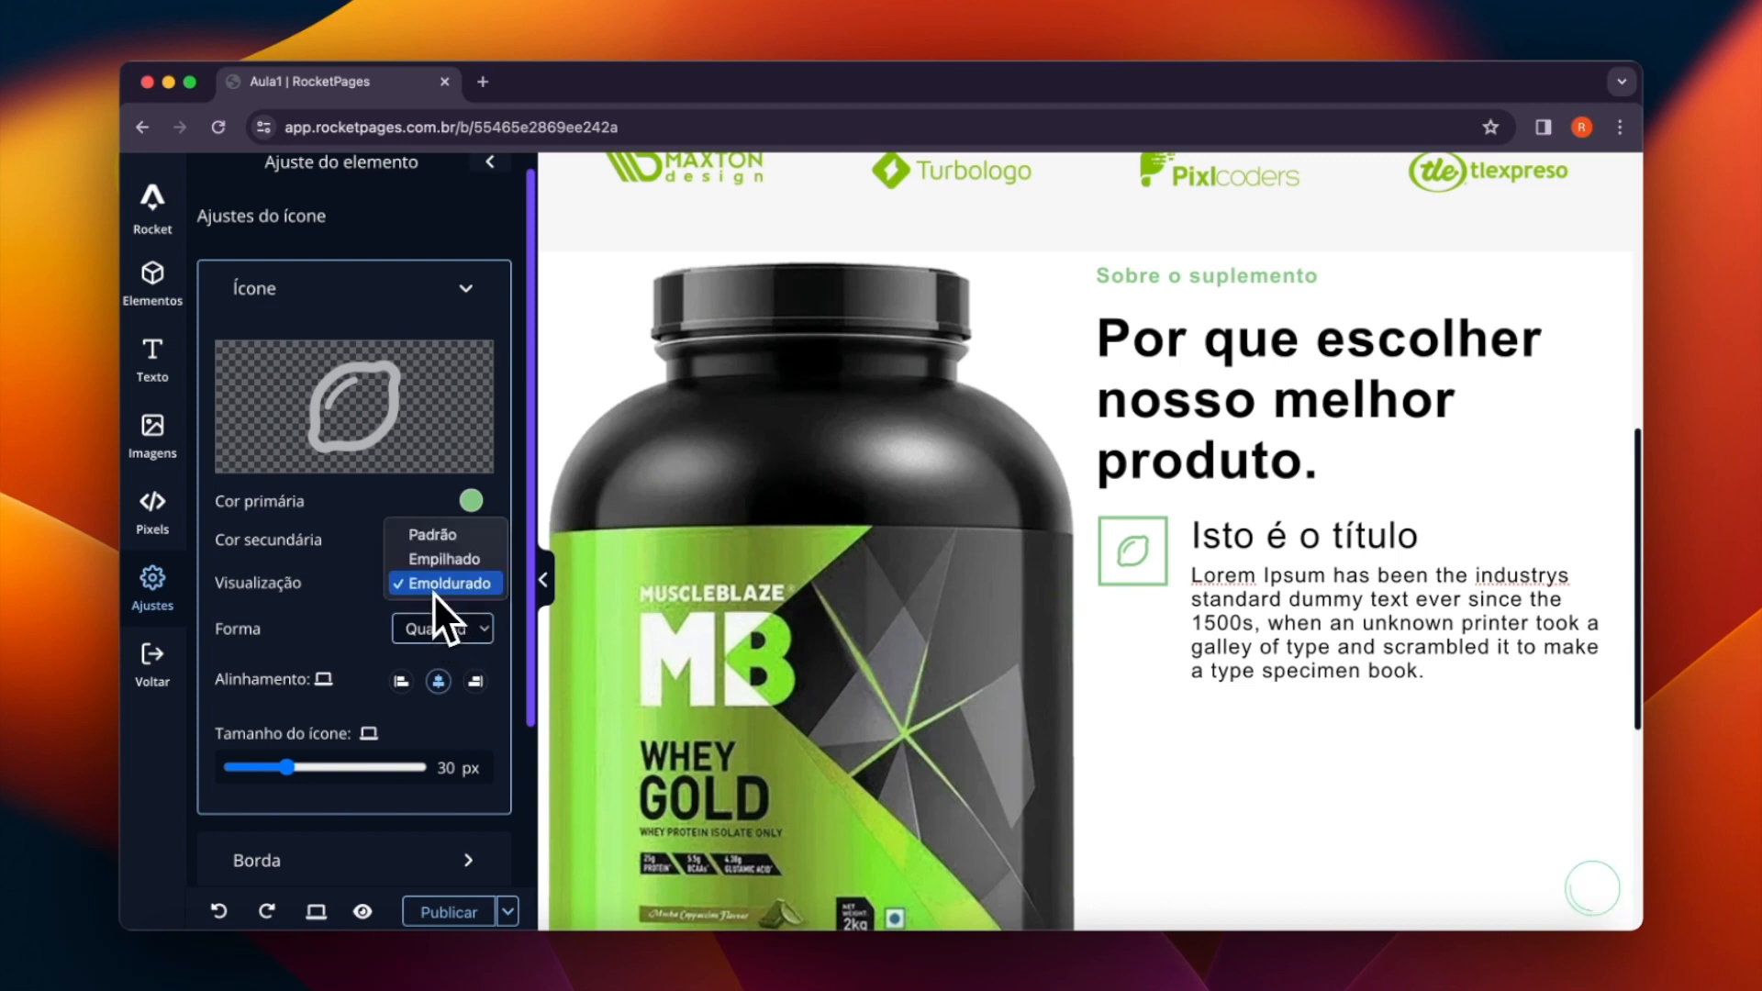
pyautogui.click(476, 565)
pyautogui.click(446, 624)
pyautogui.click(432, 604)
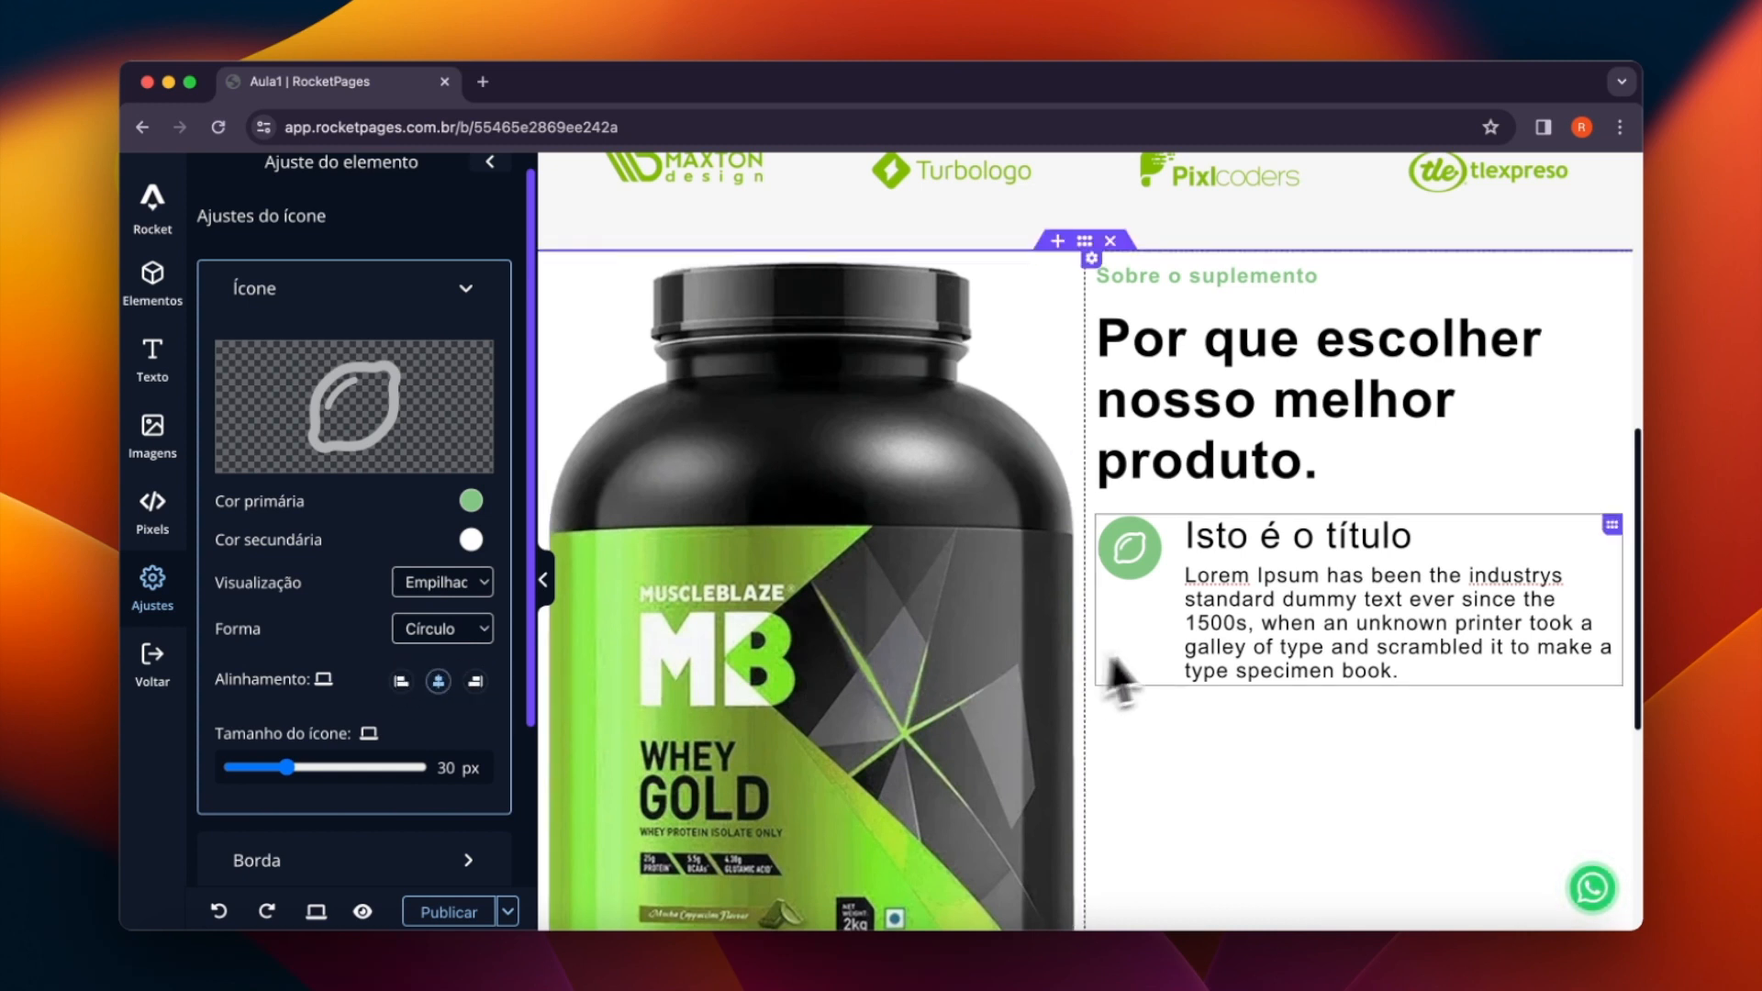
# - Replace the icon box title with "Sabor Multi Frutas", without an extra blank line below it
pyautogui.press('super+Tab')
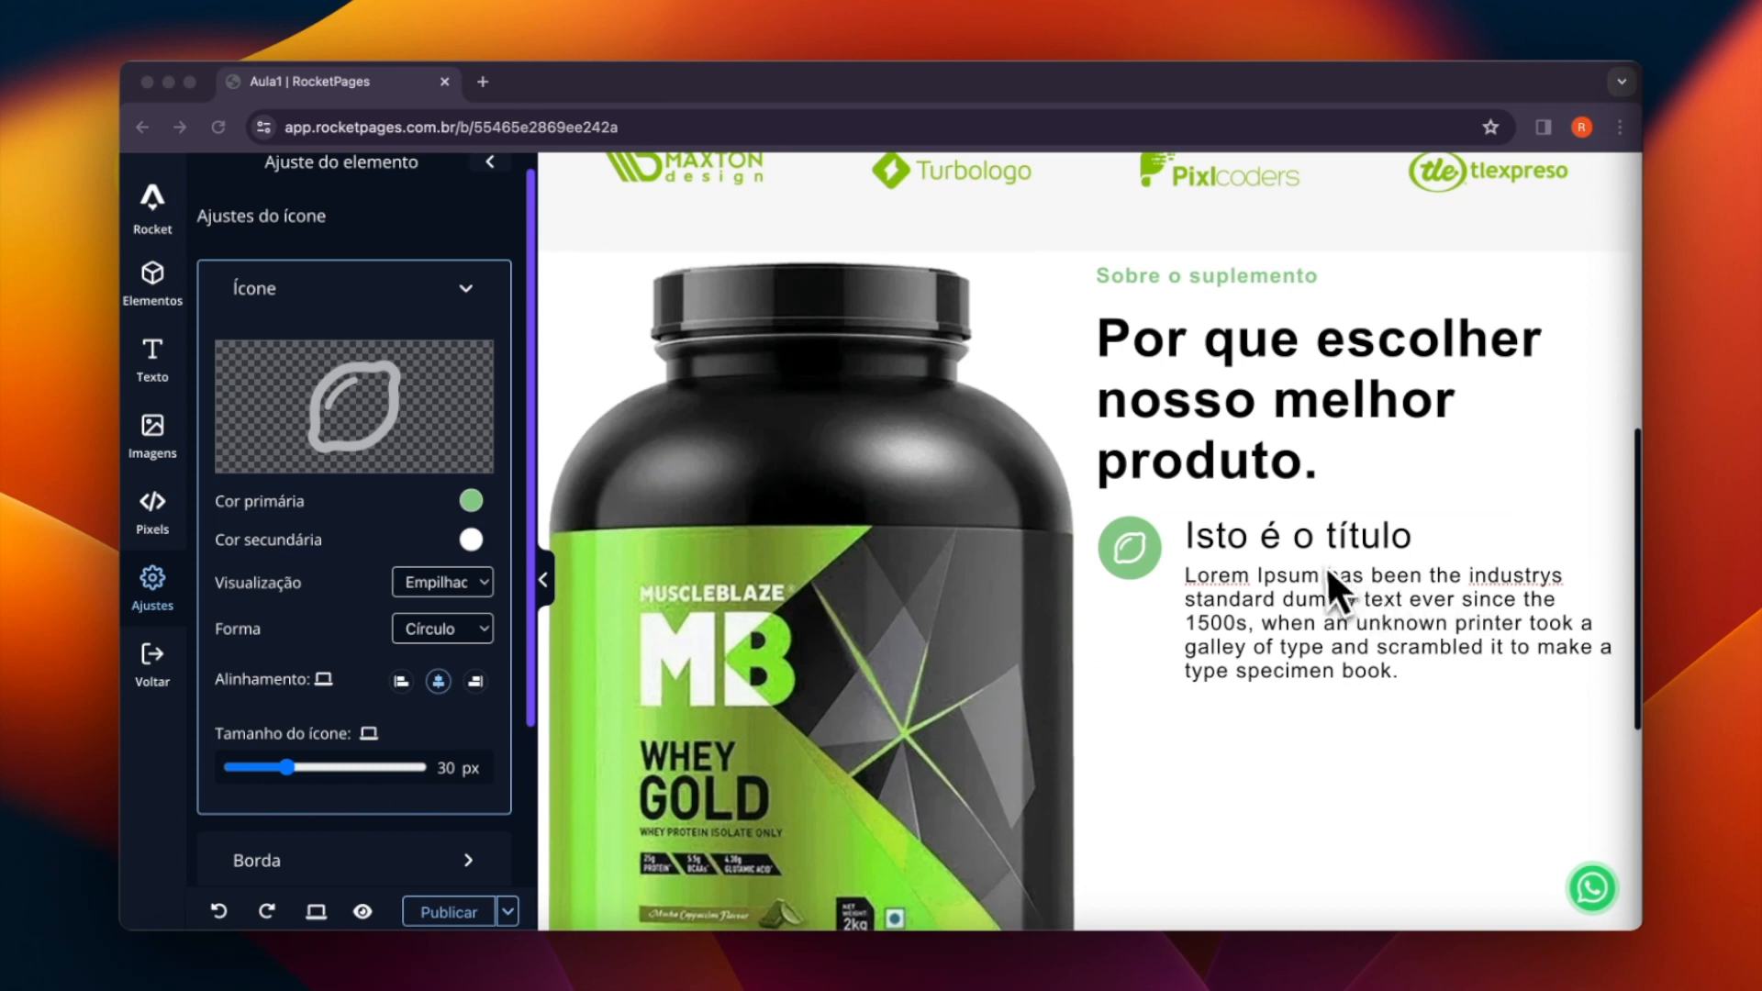
pyautogui.click(1310, 536)
pyautogui.tripleClick(1314, 542)
pyautogui.write('Sabor Multi Frutas')
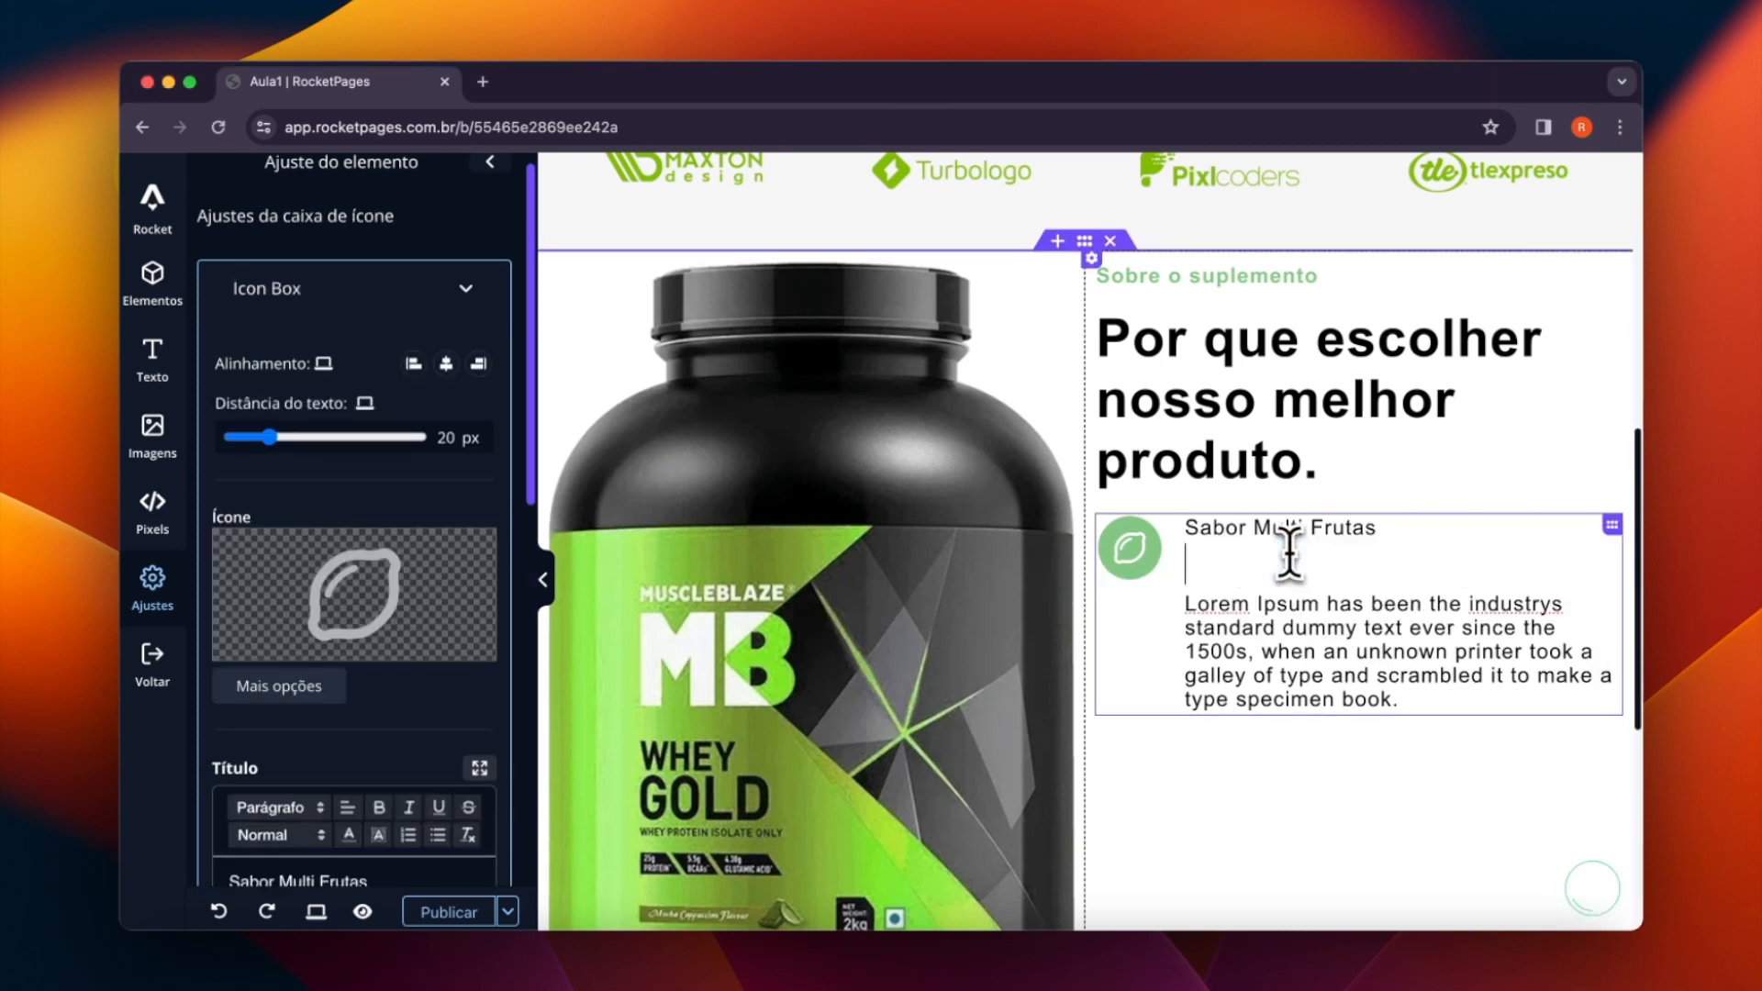
pyautogui.press('BackSpace')
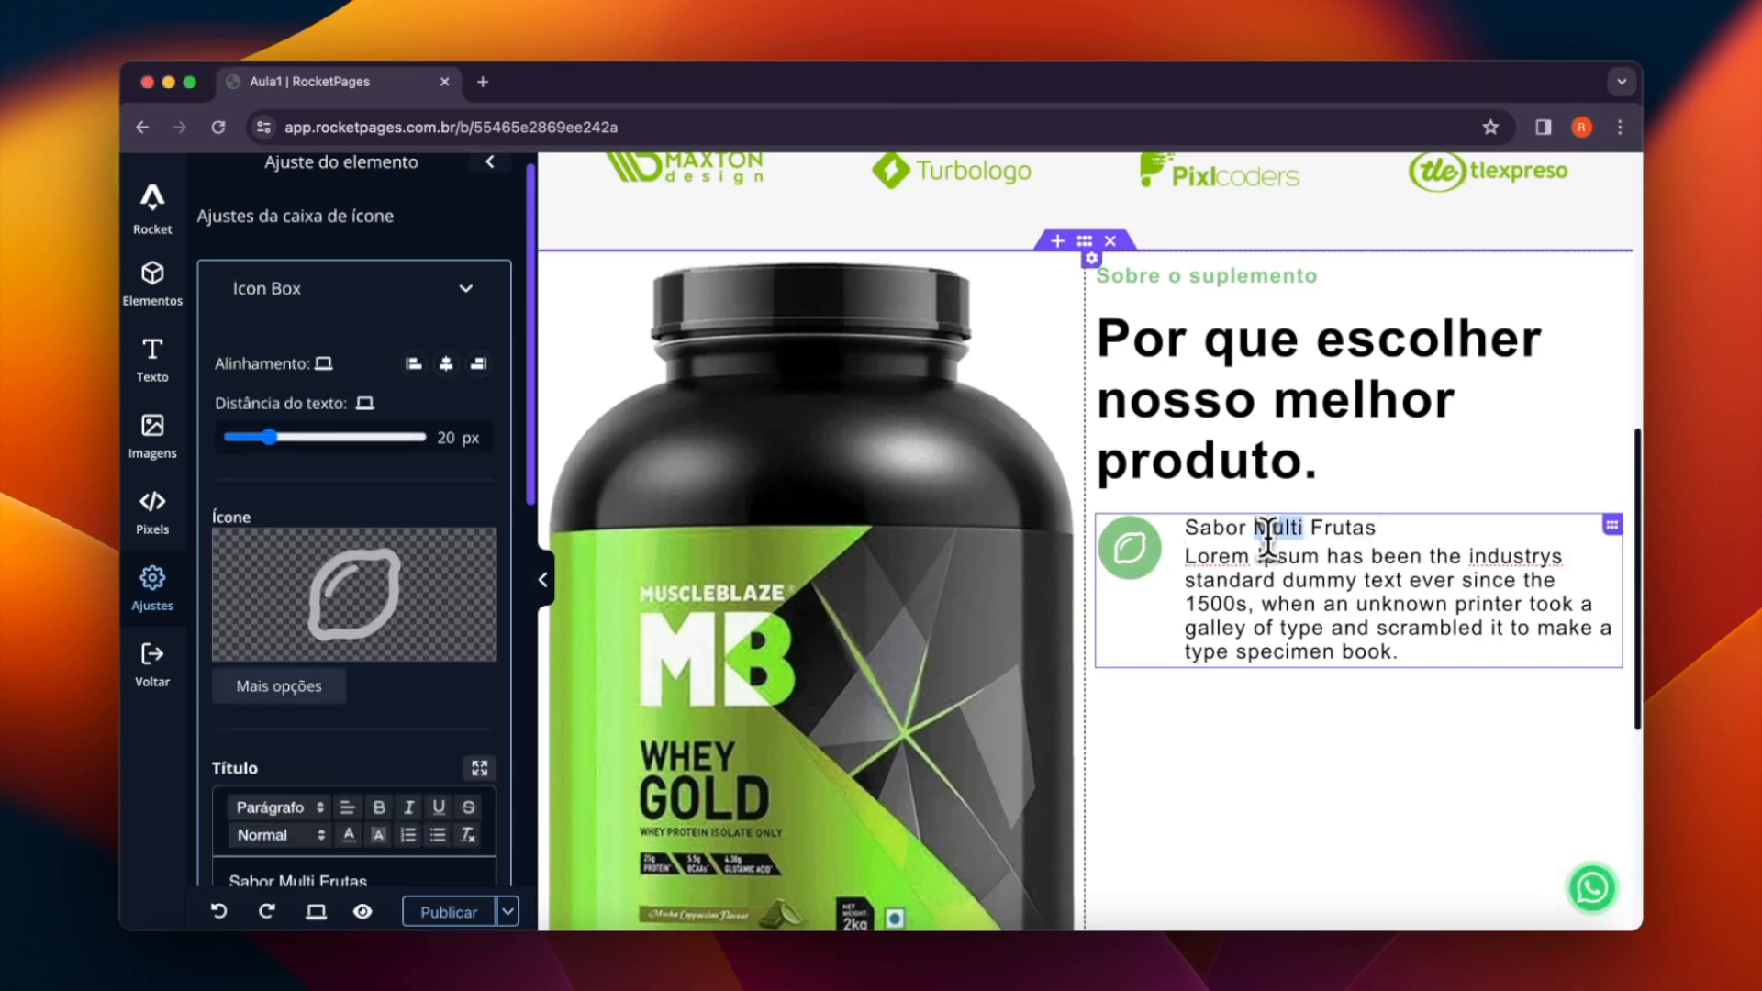
# - Format the "Sabor Multi Frutas" title as a bold H3 heading
pyautogui.tripleClick(1267, 537)
pyautogui.click(1097, 572)
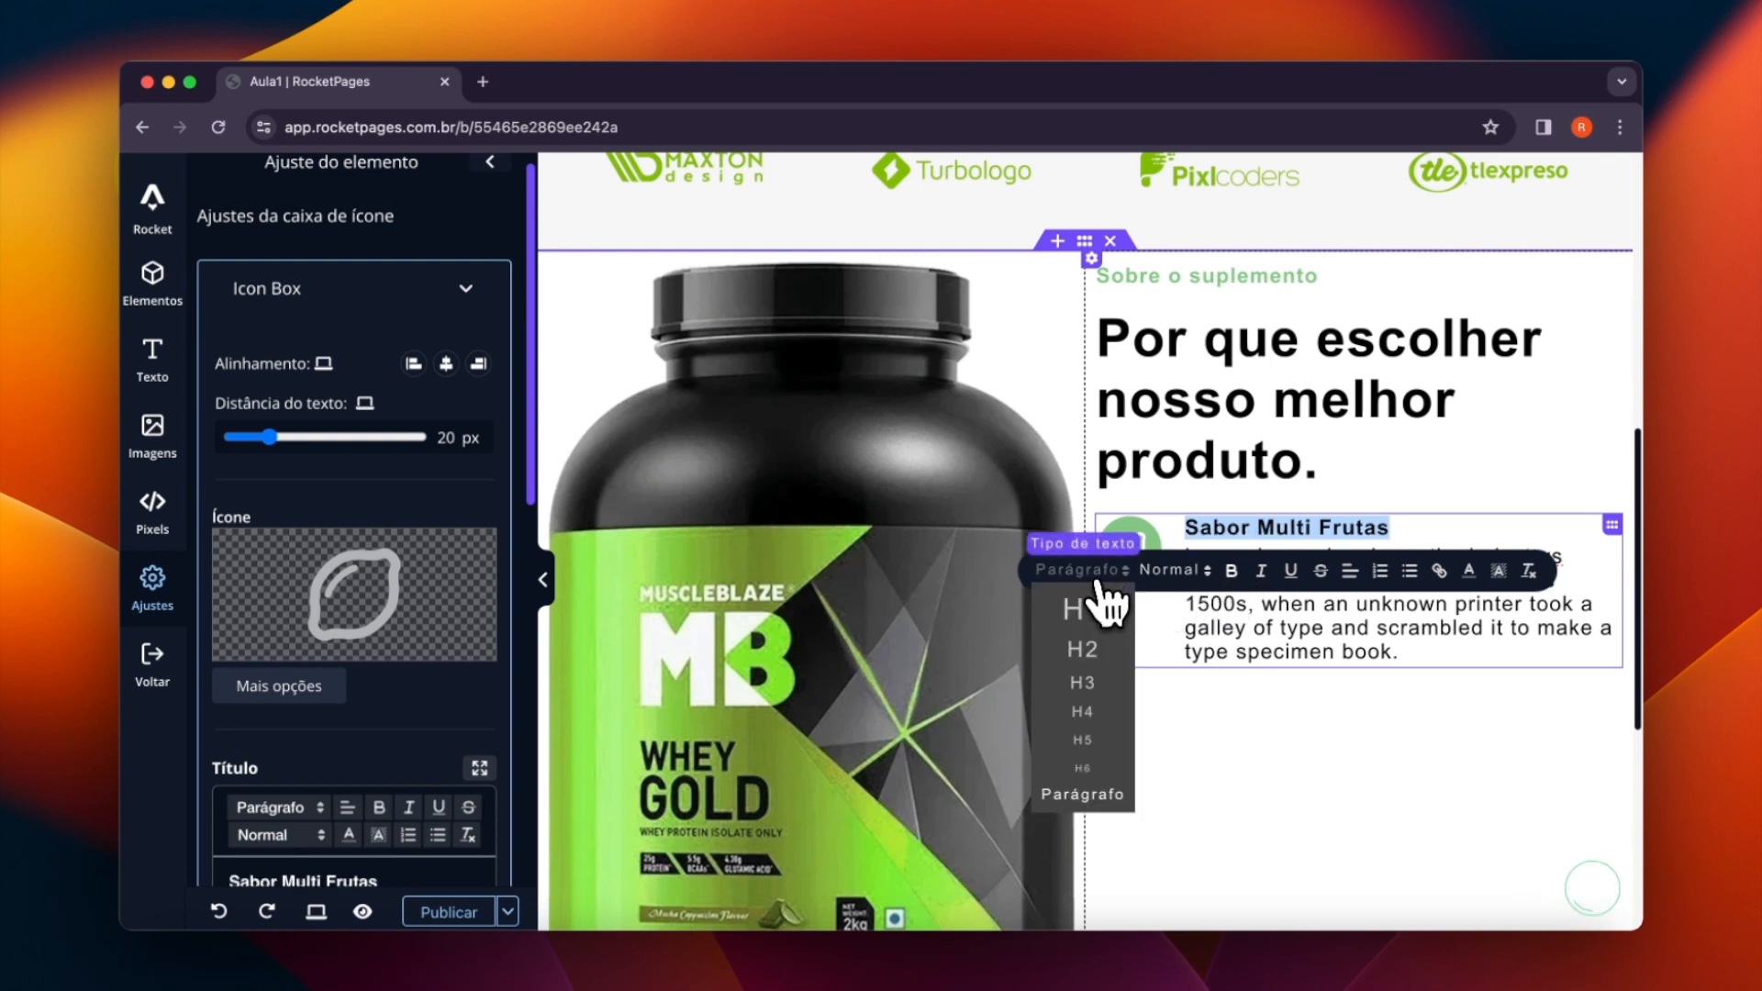
pyautogui.click(1090, 659)
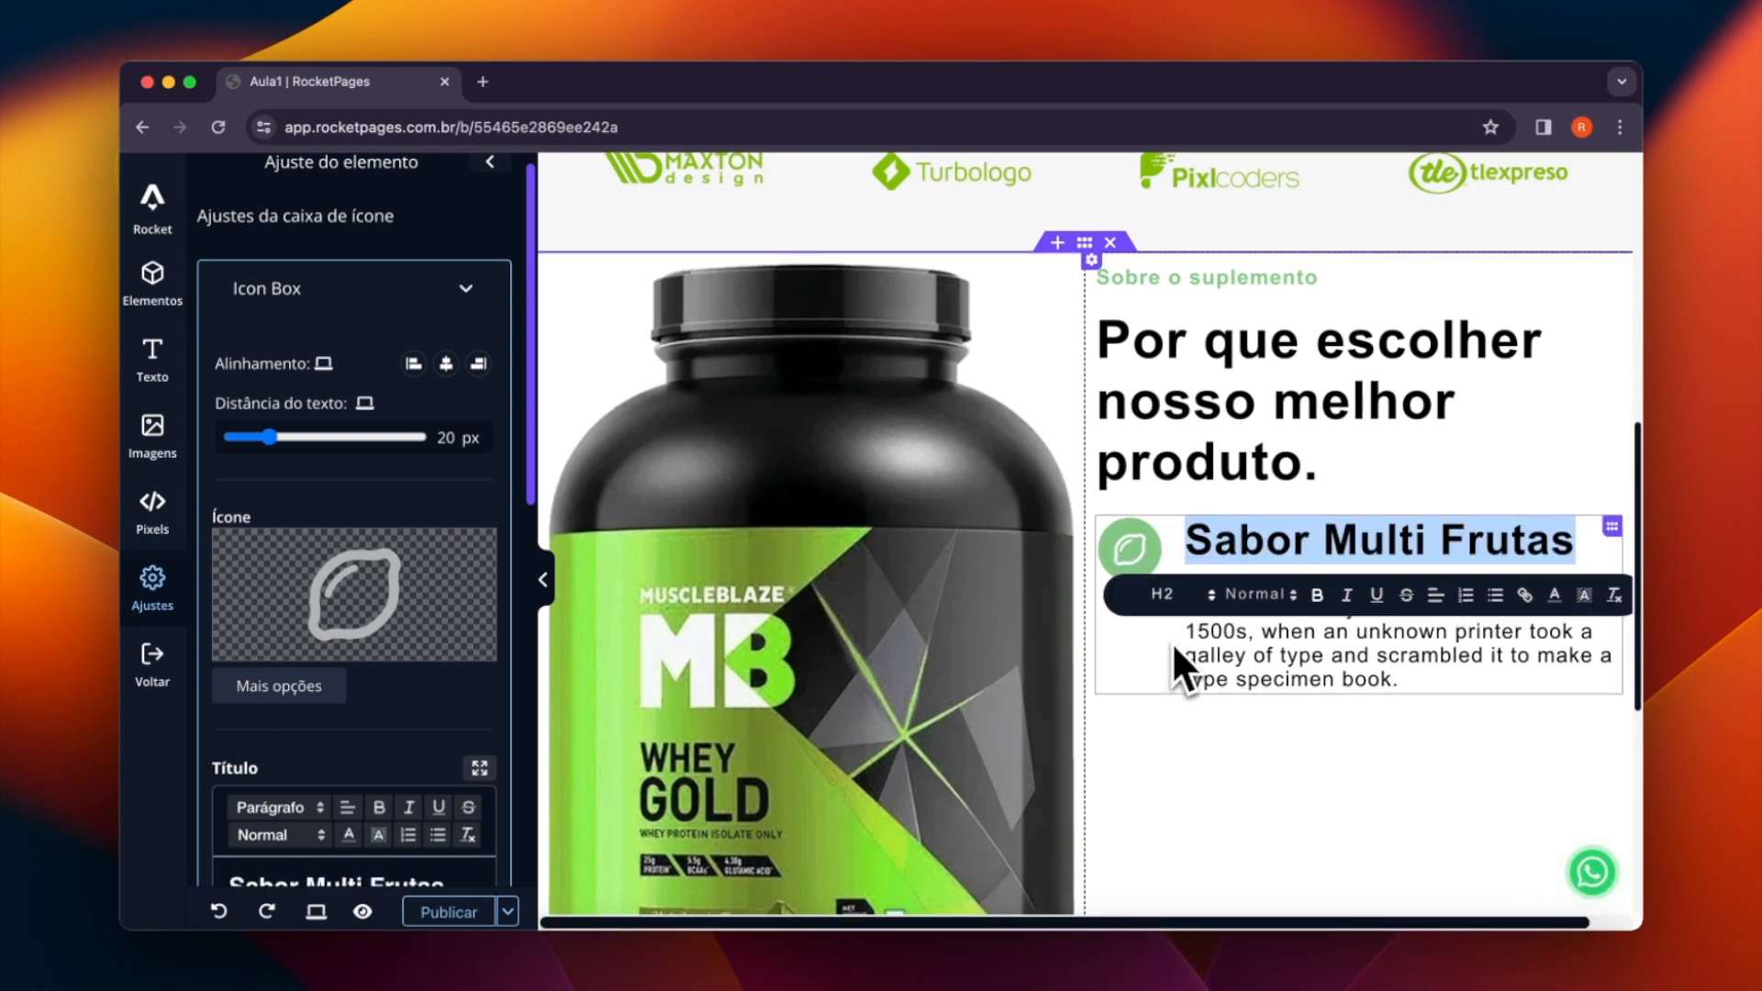
pyautogui.click(1163, 594)
pyautogui.click(1173, 709)
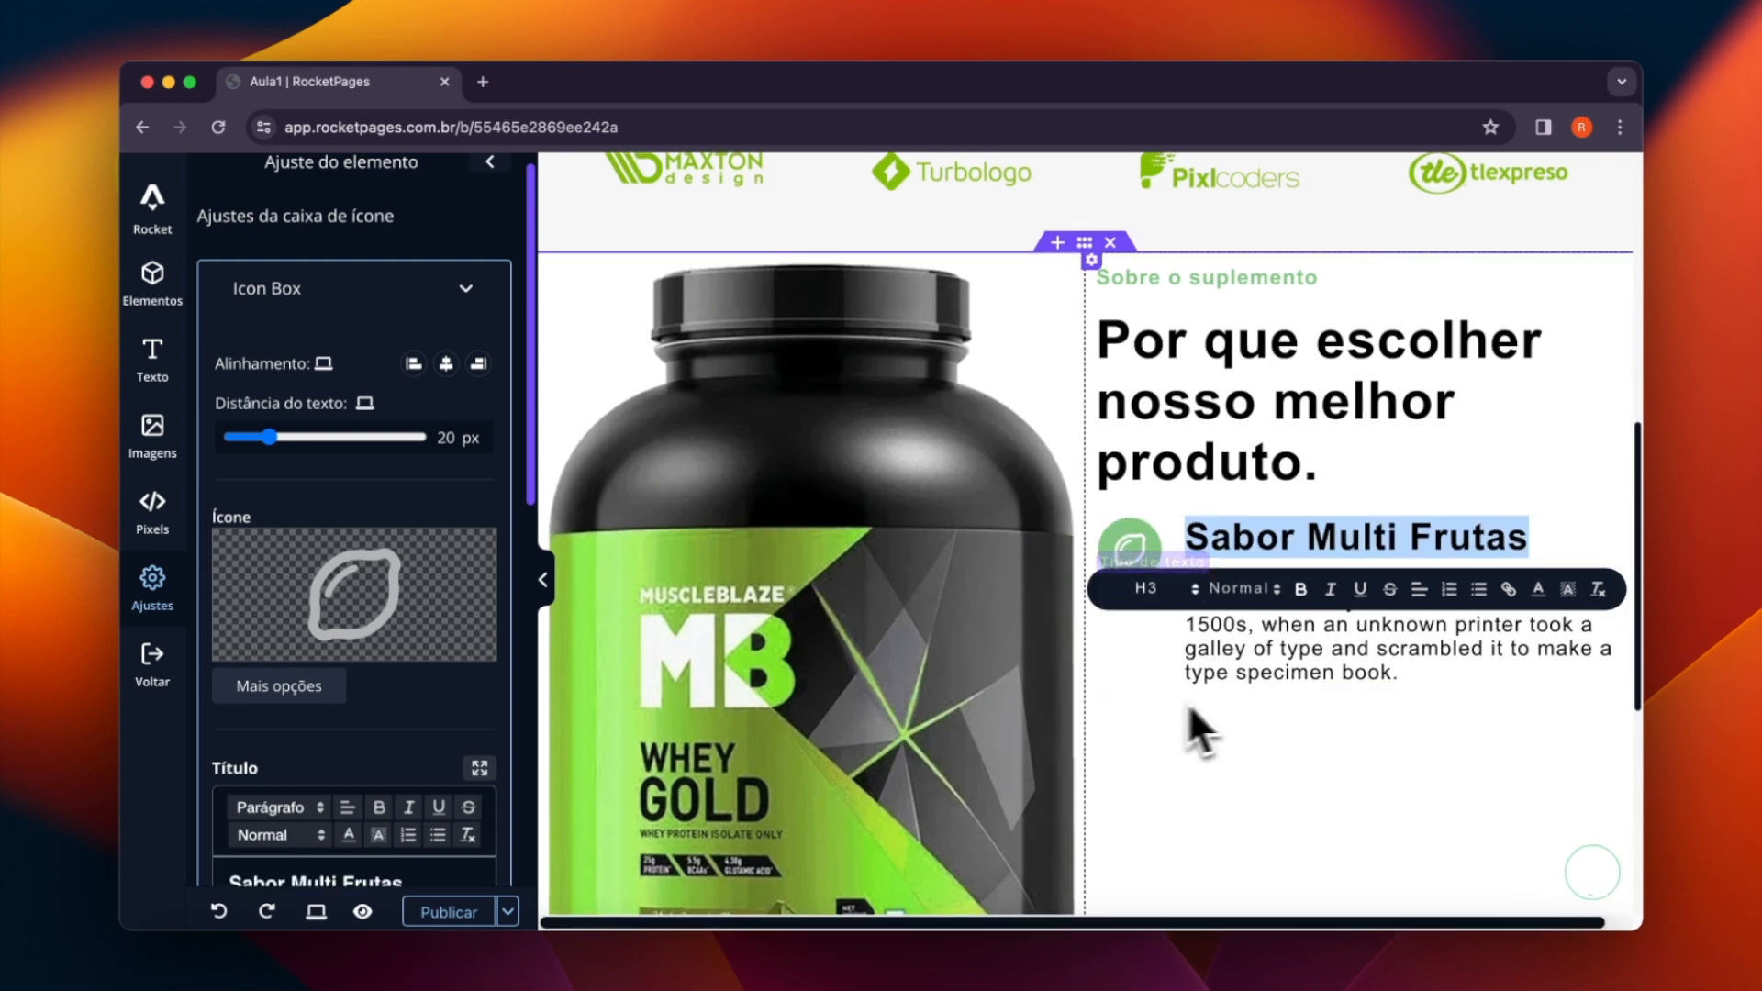
pyautogui.click(1387, 649)
# - Replace the icon box description with "Lorem ipsum dolor sit amet, consectetur adipiscing elit, sed do eiusmod tempor."
pyautogui.press('super+Tab')
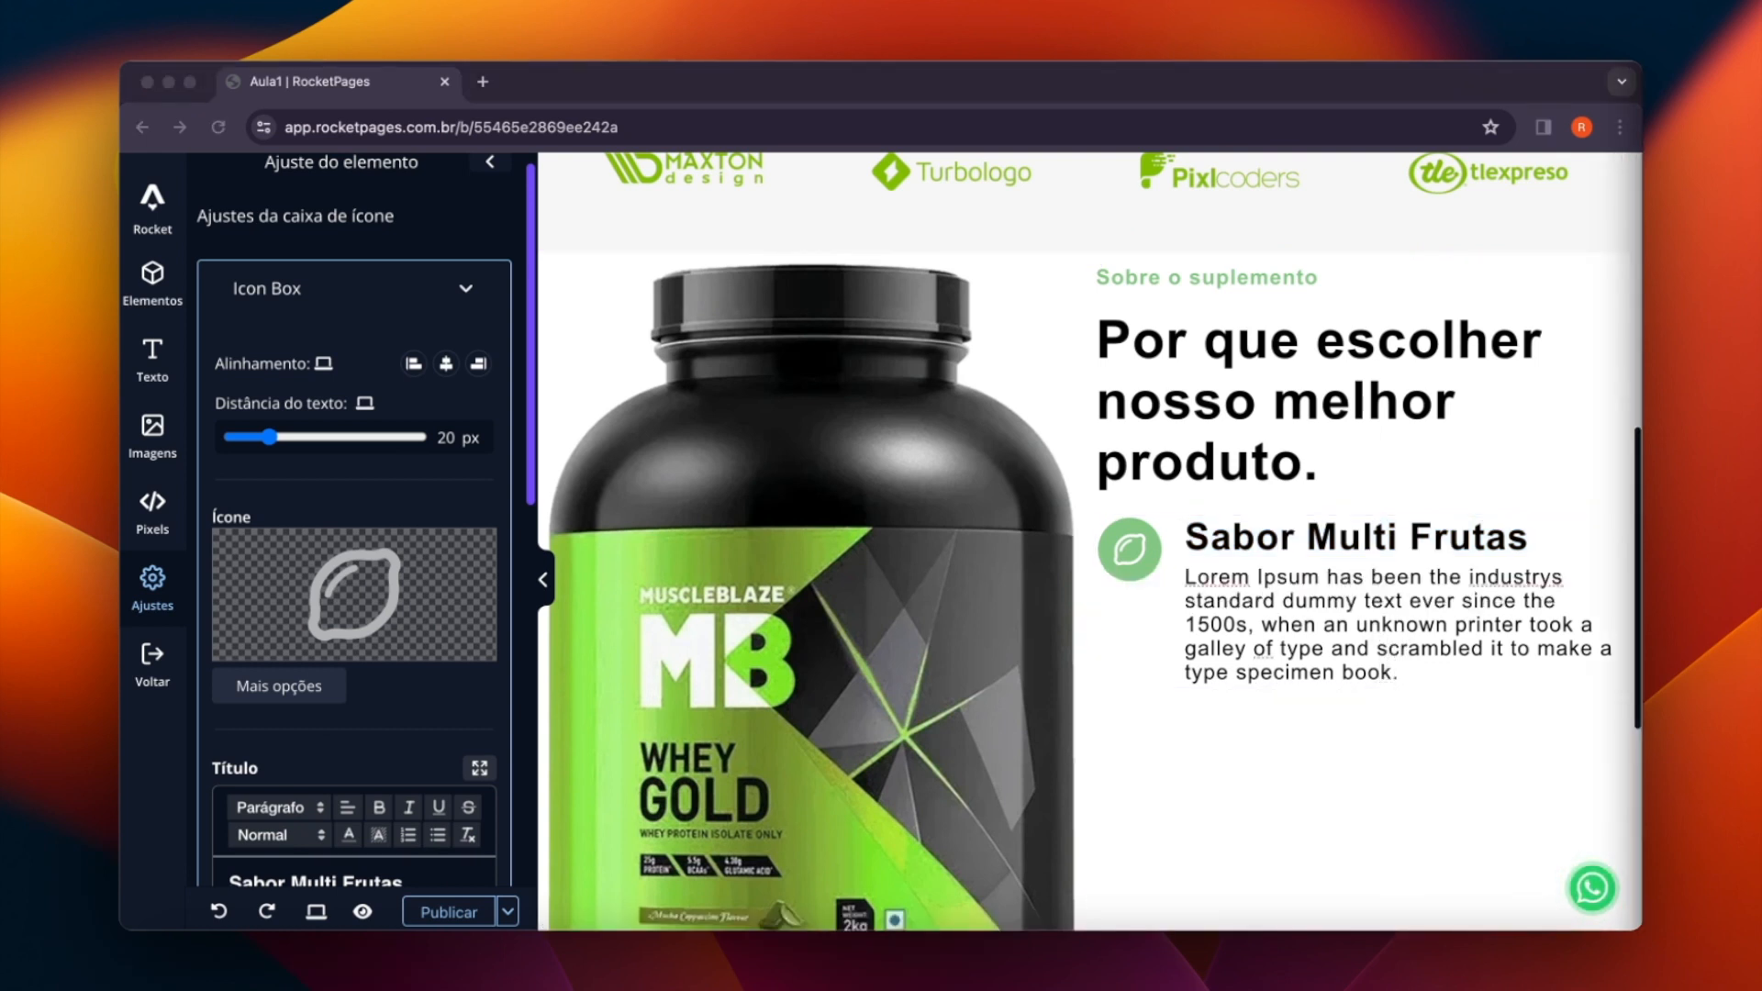
pyautogui.press('super+Tab')
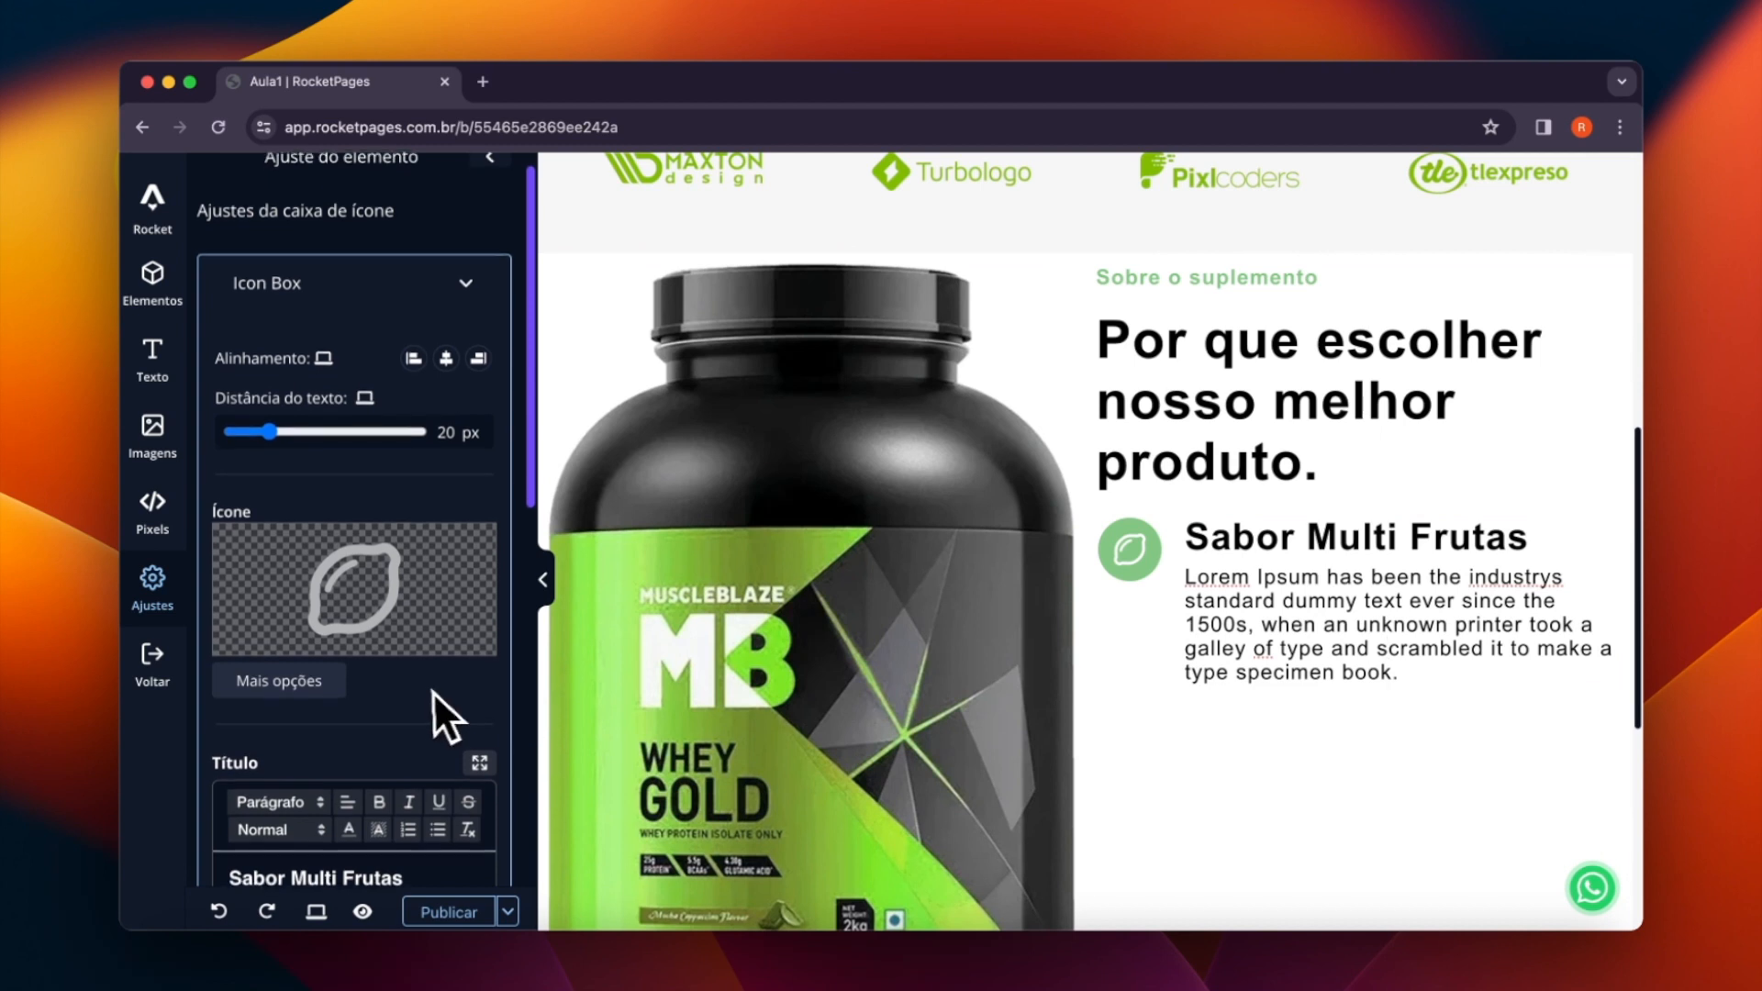
pyautogui.scroll(-3, 426, 692)
pyautogui.scroll(-5, 426, 692)
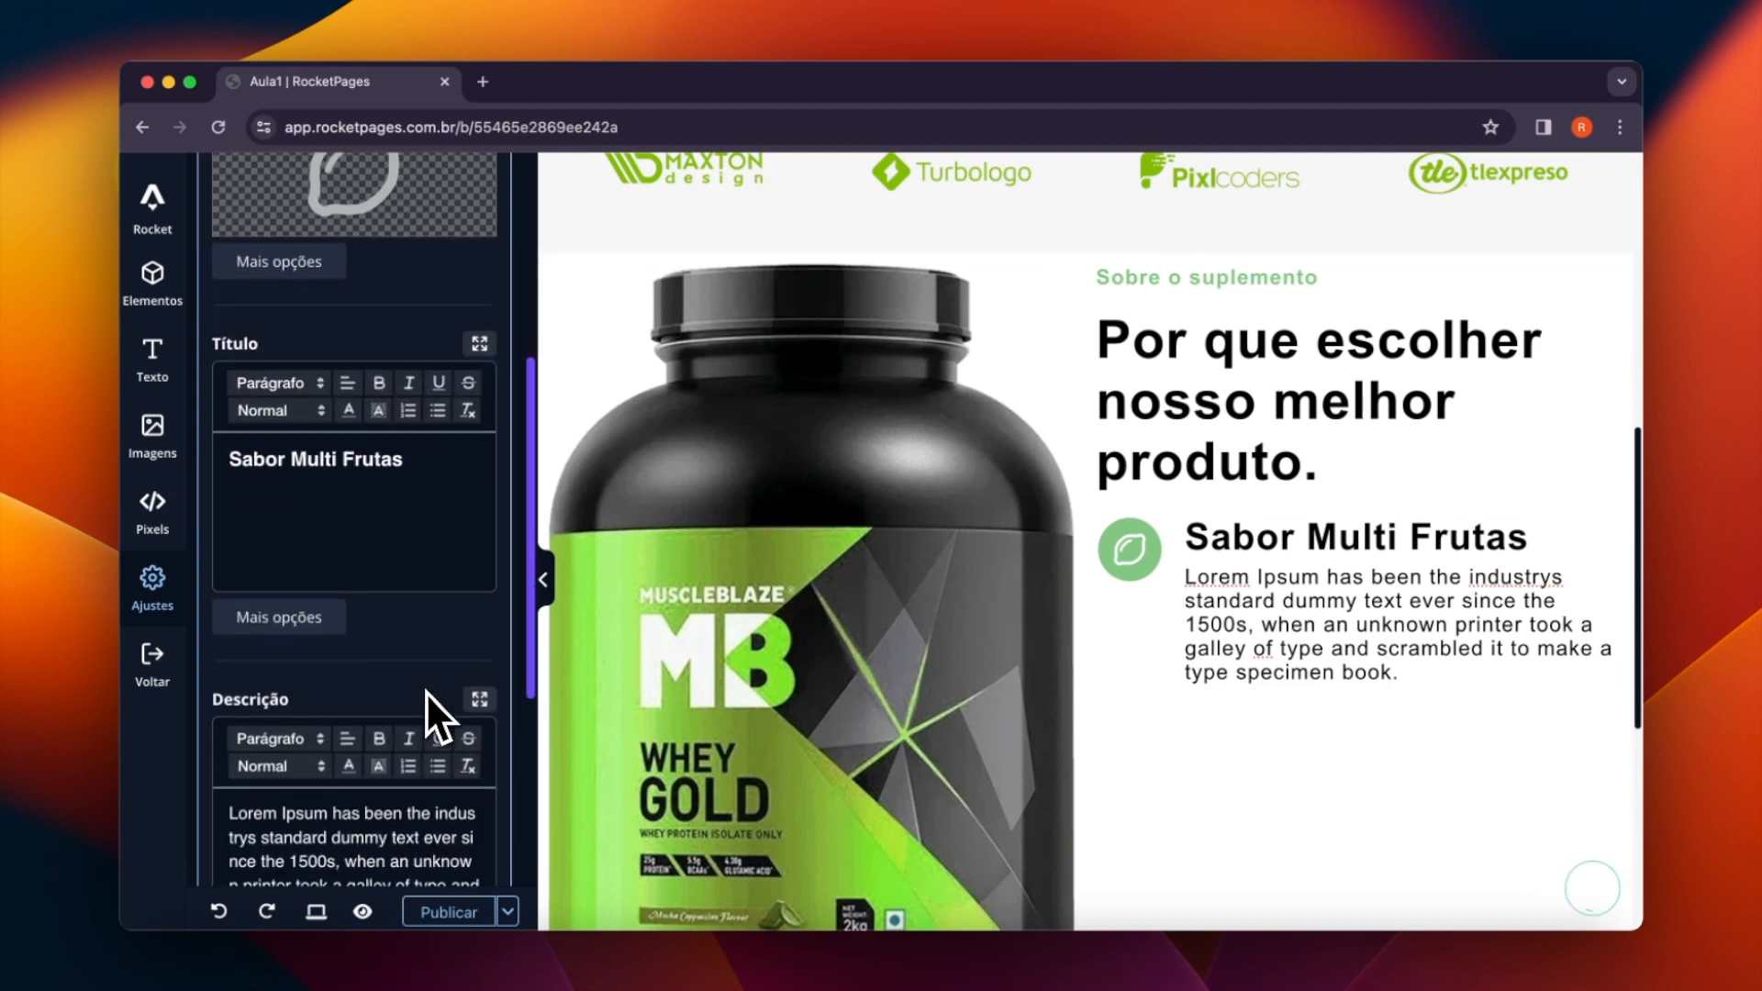
pyautogui.moveTo(385, 463); pyautogui.dragTo(221, 463)
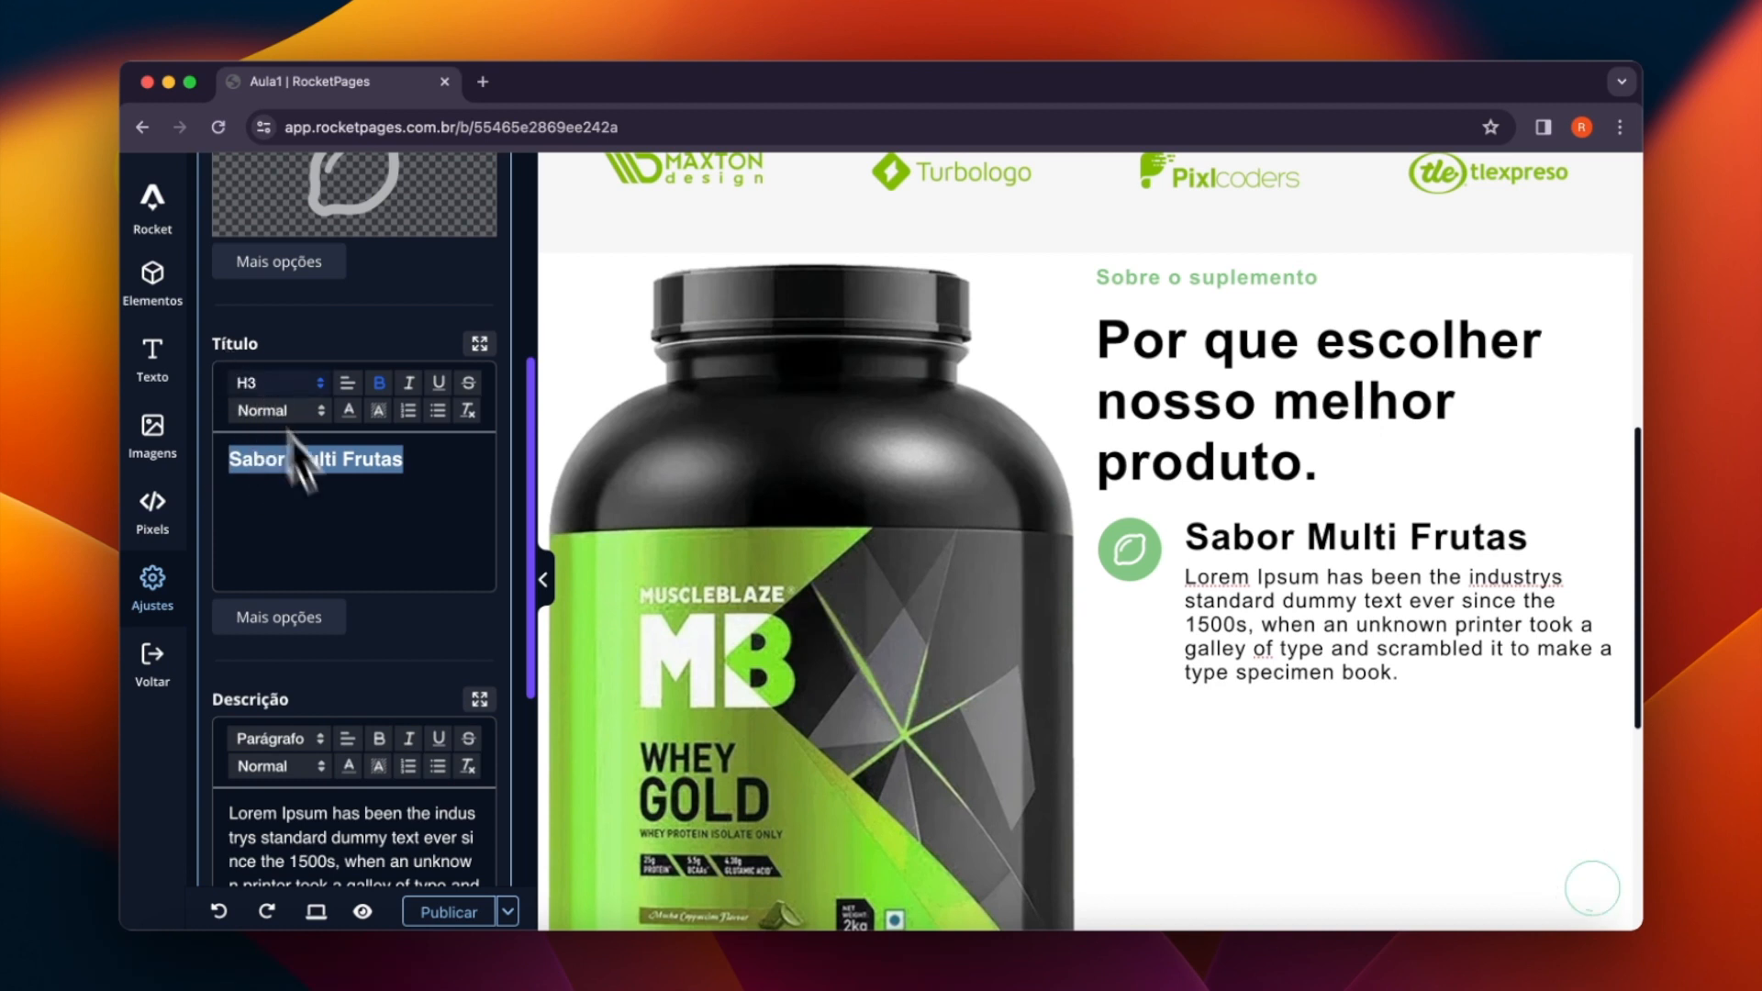
pyautogui.scroll(-1, 352, 591)
pyautogui.scroll(-5, 241, 425)
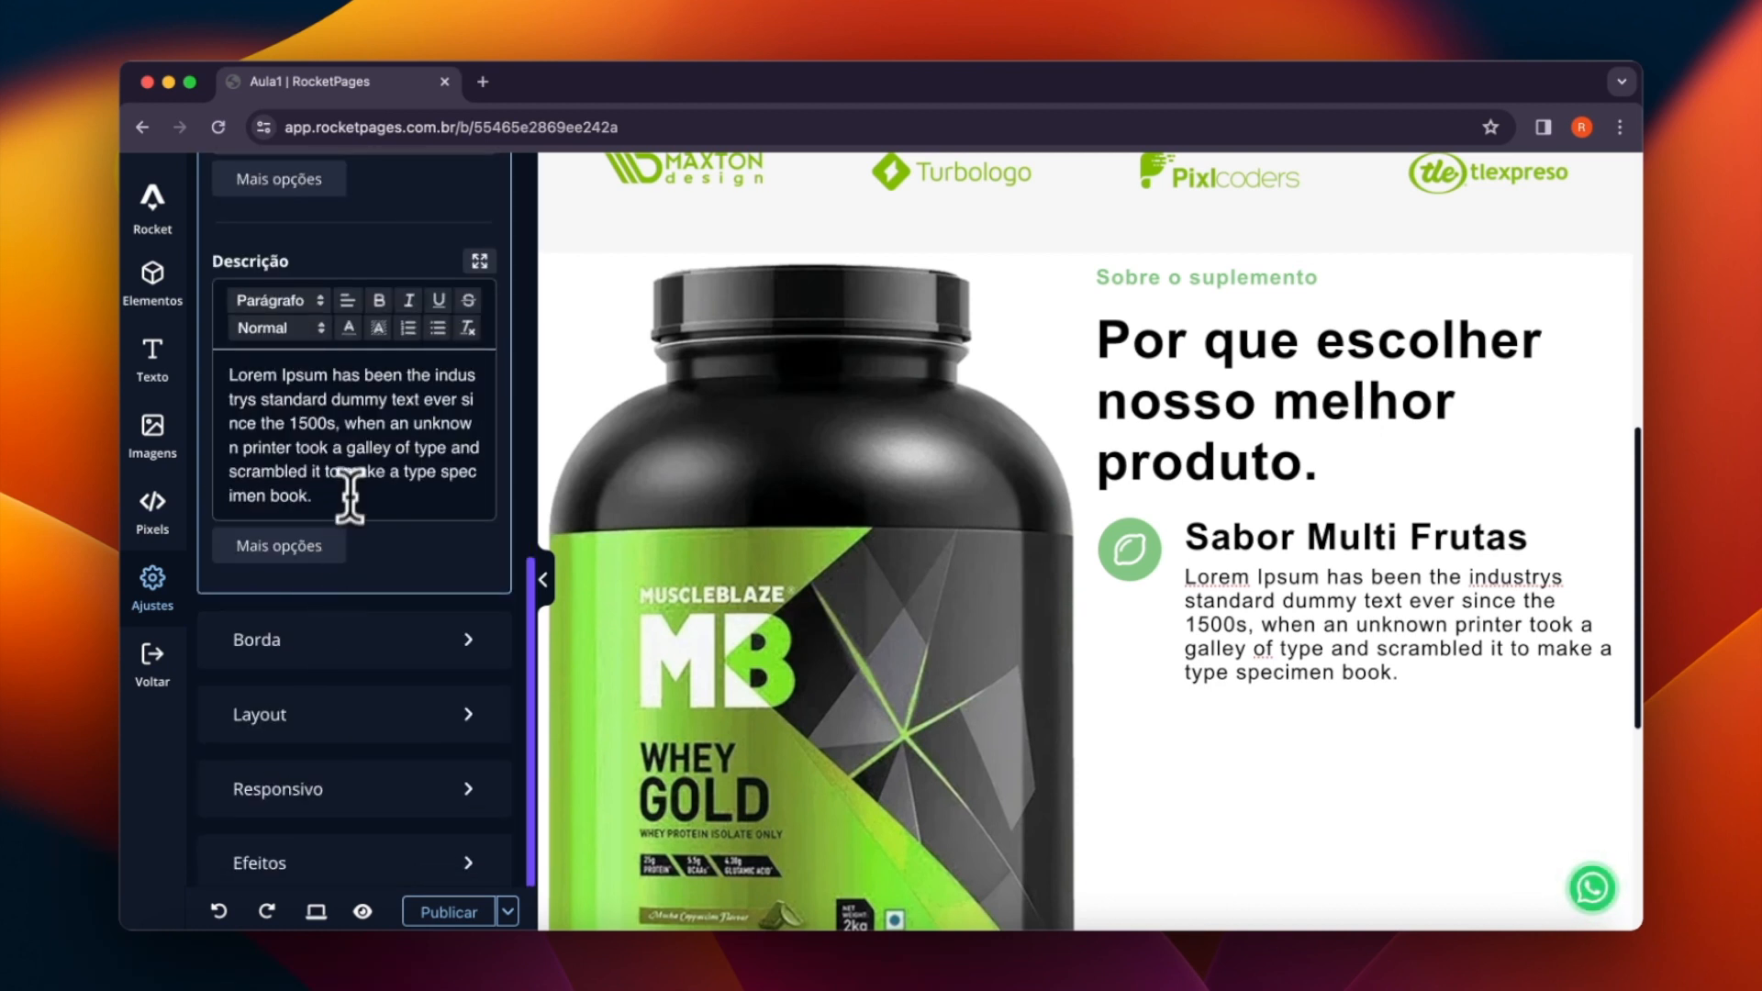
pyautogui.moveTo(350, 496); pyautogui.dragTo(191, 358)
pyautogui.write('Lorem ipsum dolor sit amet, consectetur adipiscing elit, sed do eiusmod tempor.')
pyautogui.scroll(1, 389, 455)
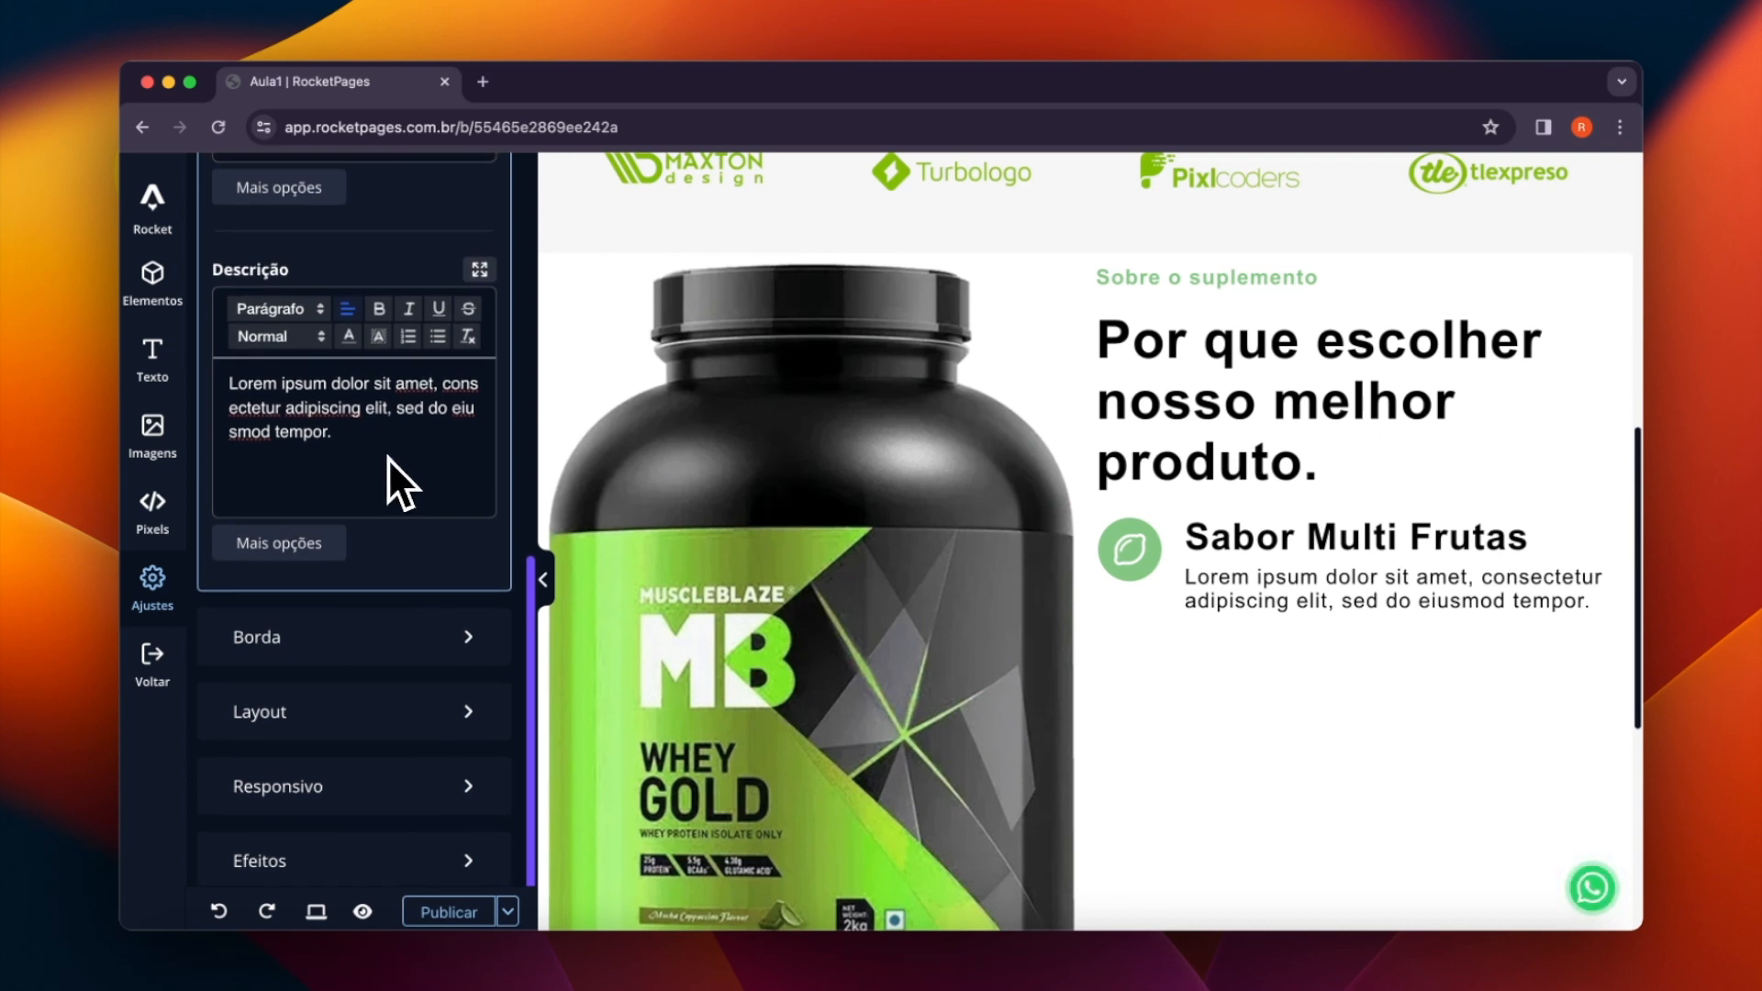
pyautogui.scroll(1, 257, 484)
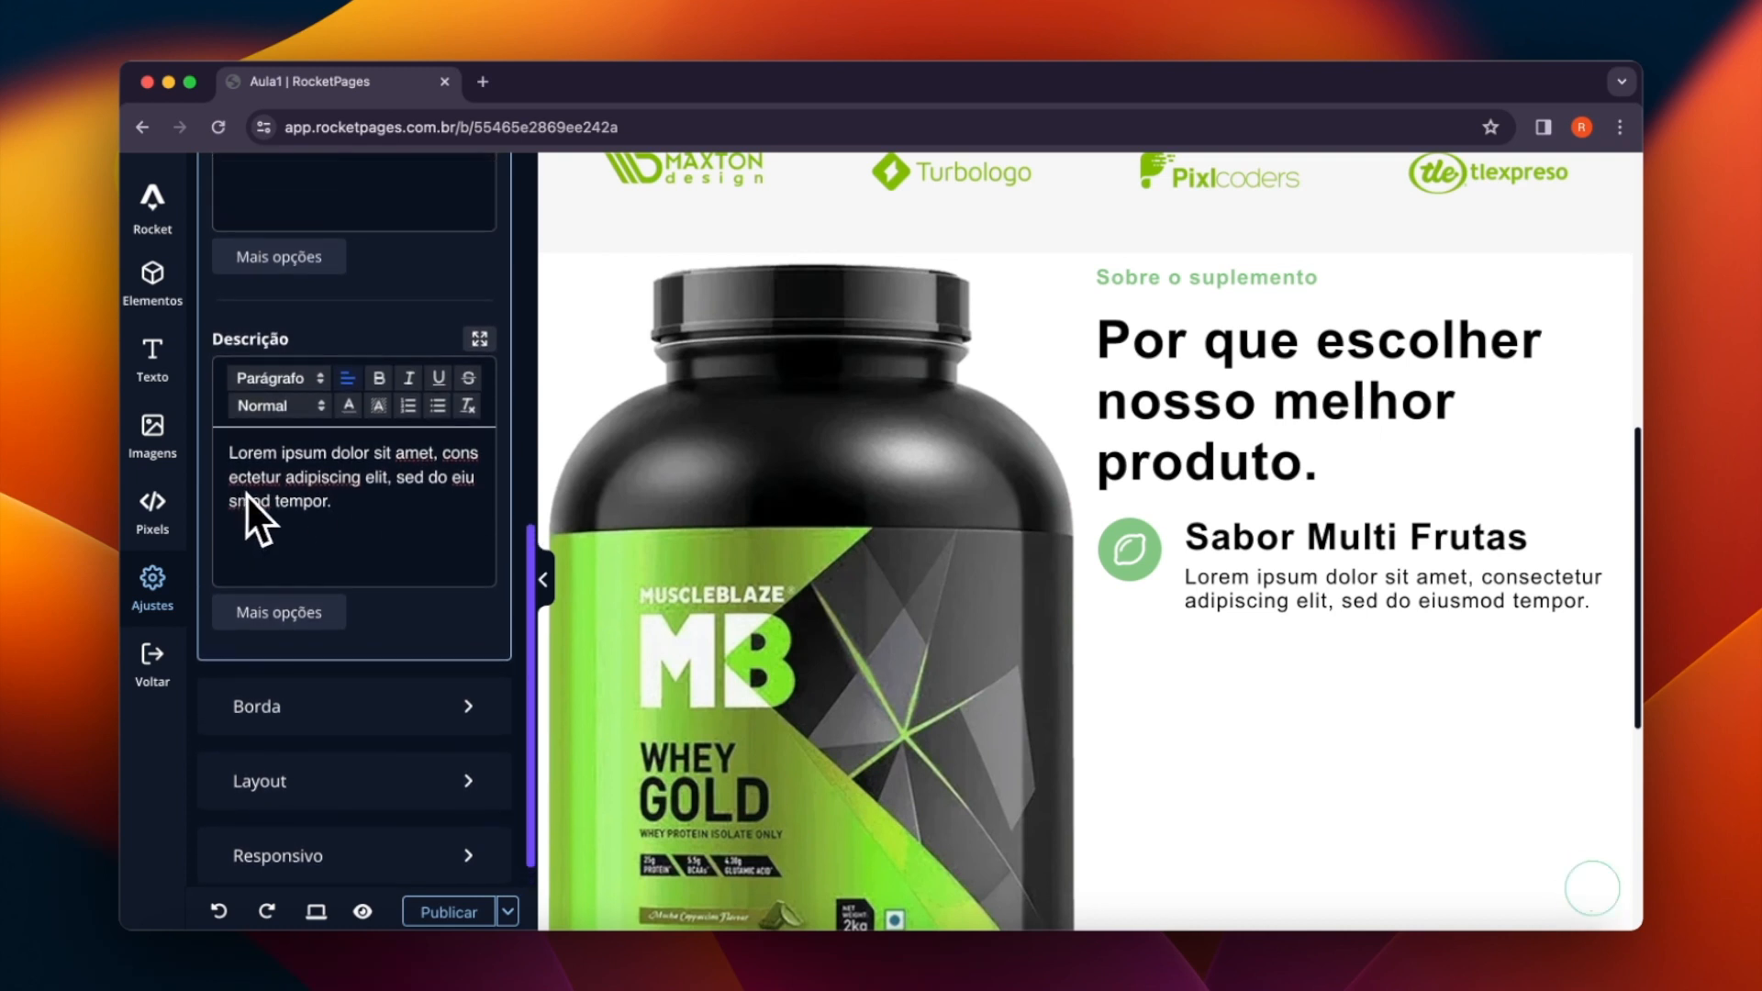
pyautogui.scroll(5, 344, 515)
pyautogui.scroll(8, 344, 515)
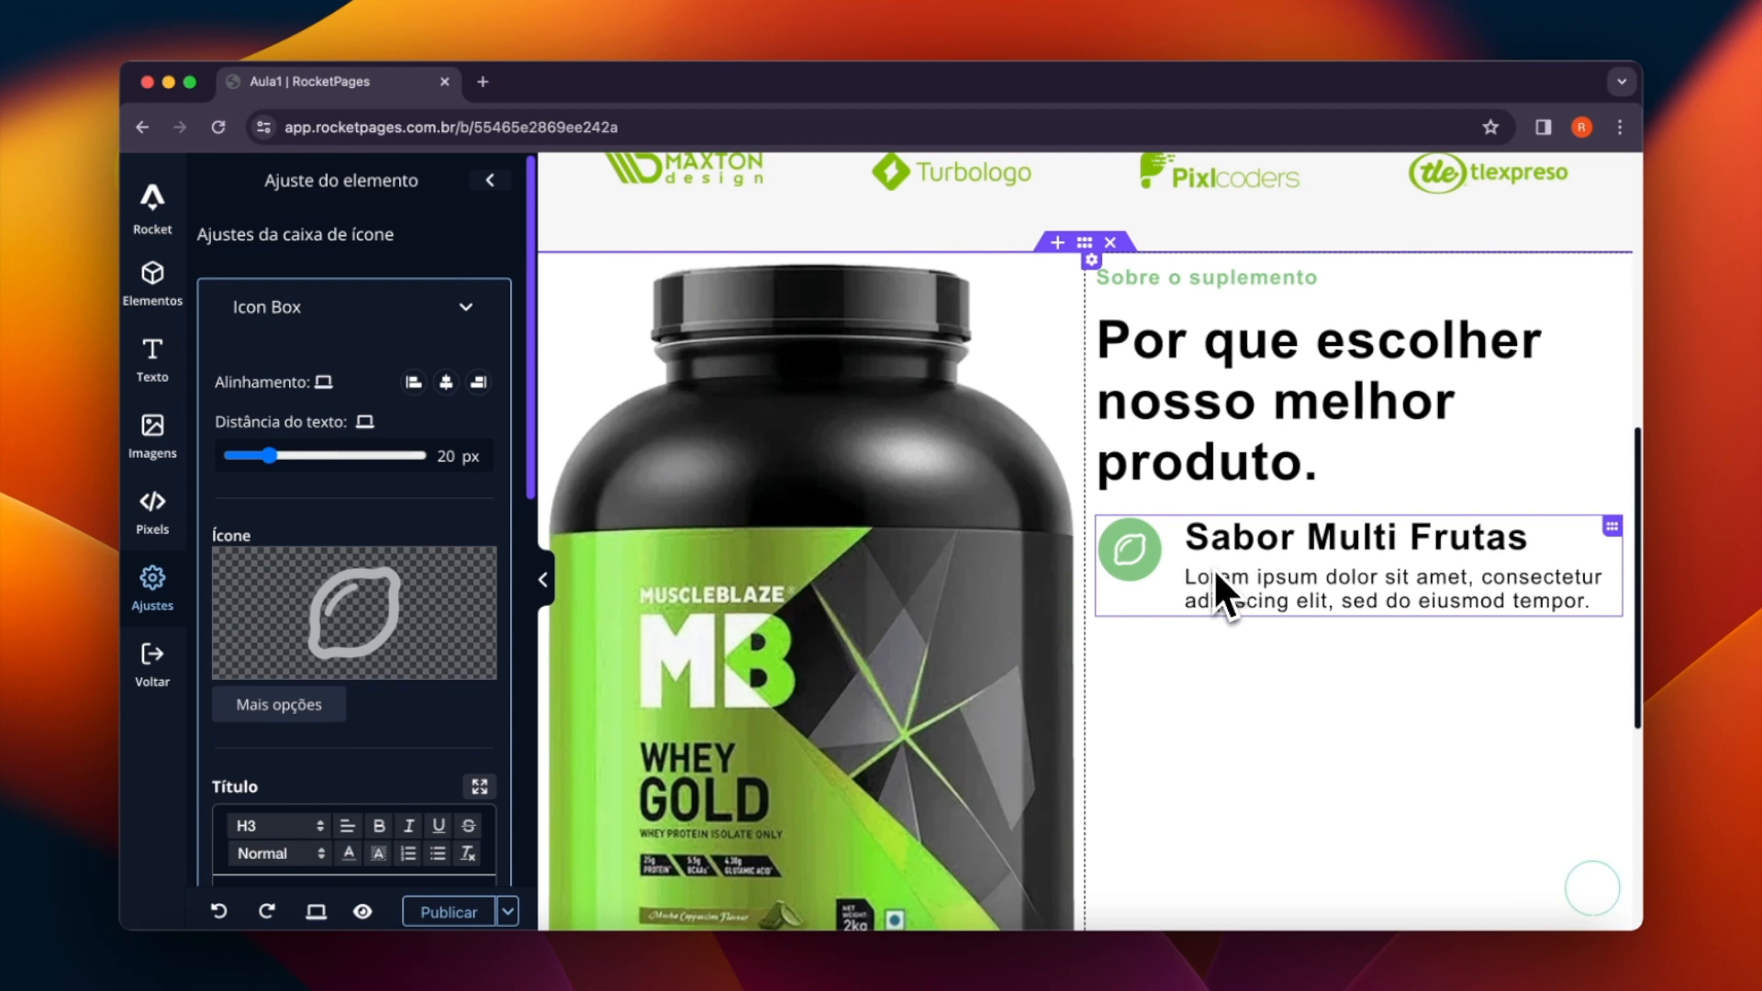
# - Duplicate the "Sabor Multi Frutas" icon box twice so that three are stacked below the H1 heading
pyautogui.rightClick(1169, 573)
pyautogui.click(1176, 584)
pyautogui.rightClick(1195, 652)
pyautogui.click(1203, 663)
pyautogui.scroll(-3, 1219, 654)
pyautogui.scroll(2, 1218, 654)
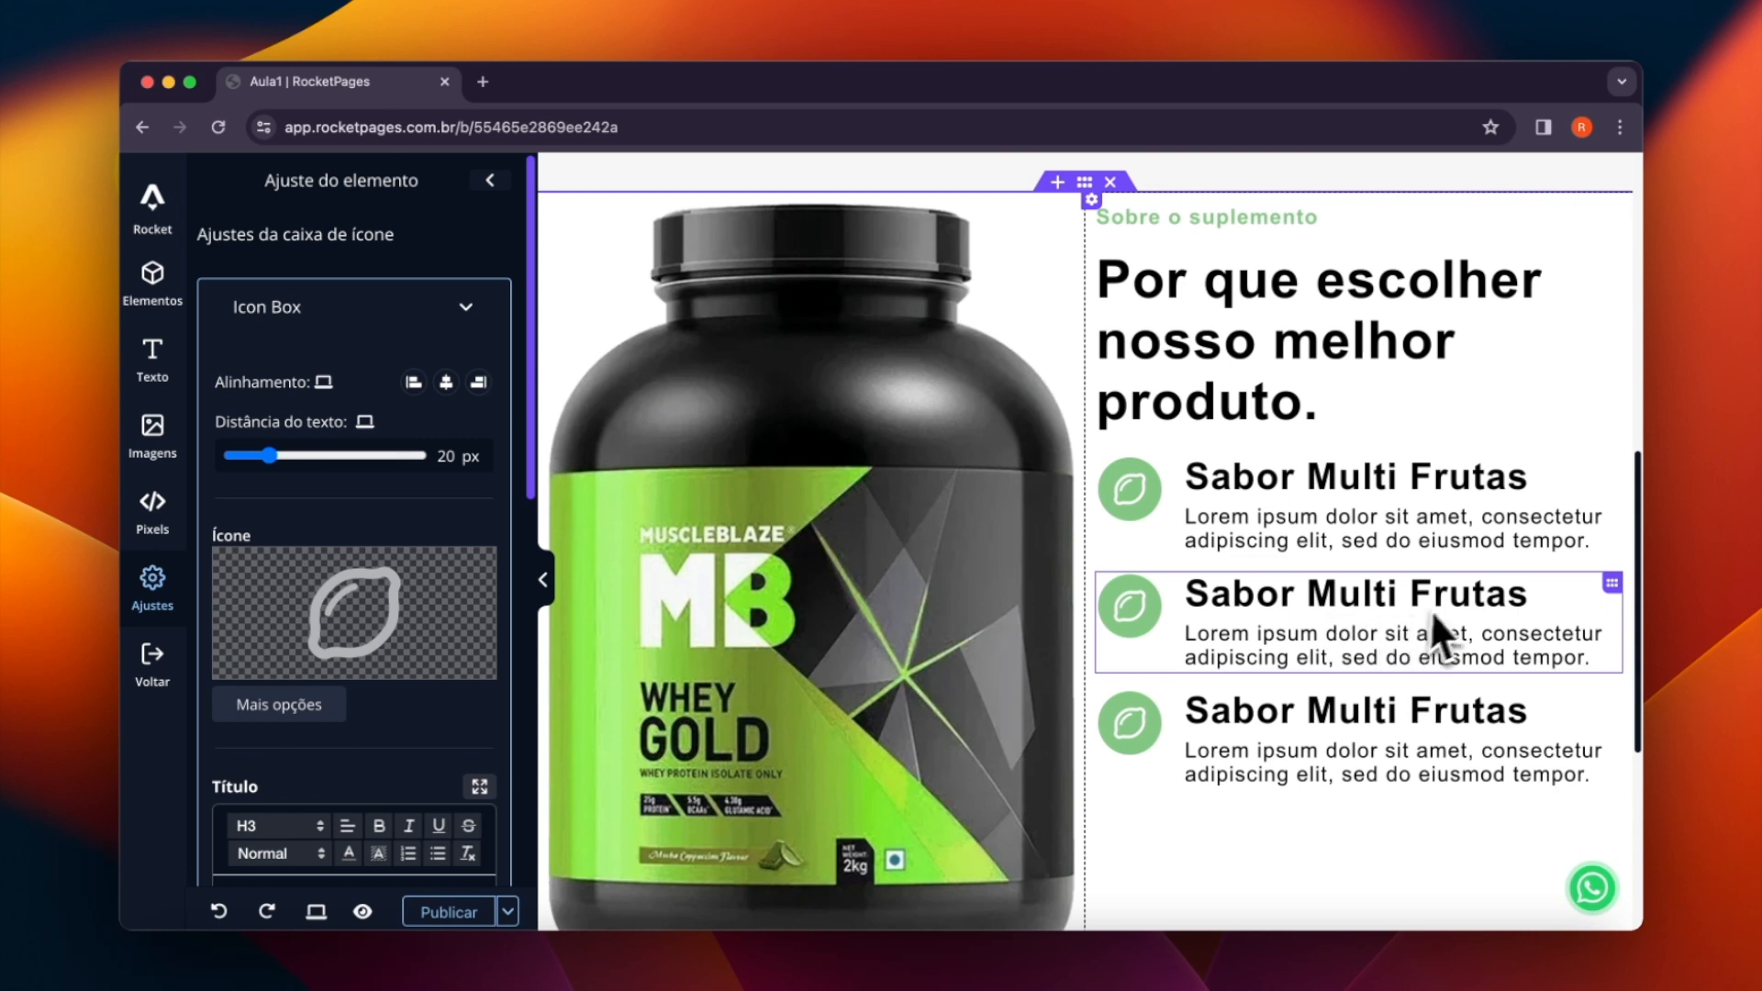
# - Change the second icon box's icon to the "far fa-edit" icon
pyautogui.click(1145, 602)
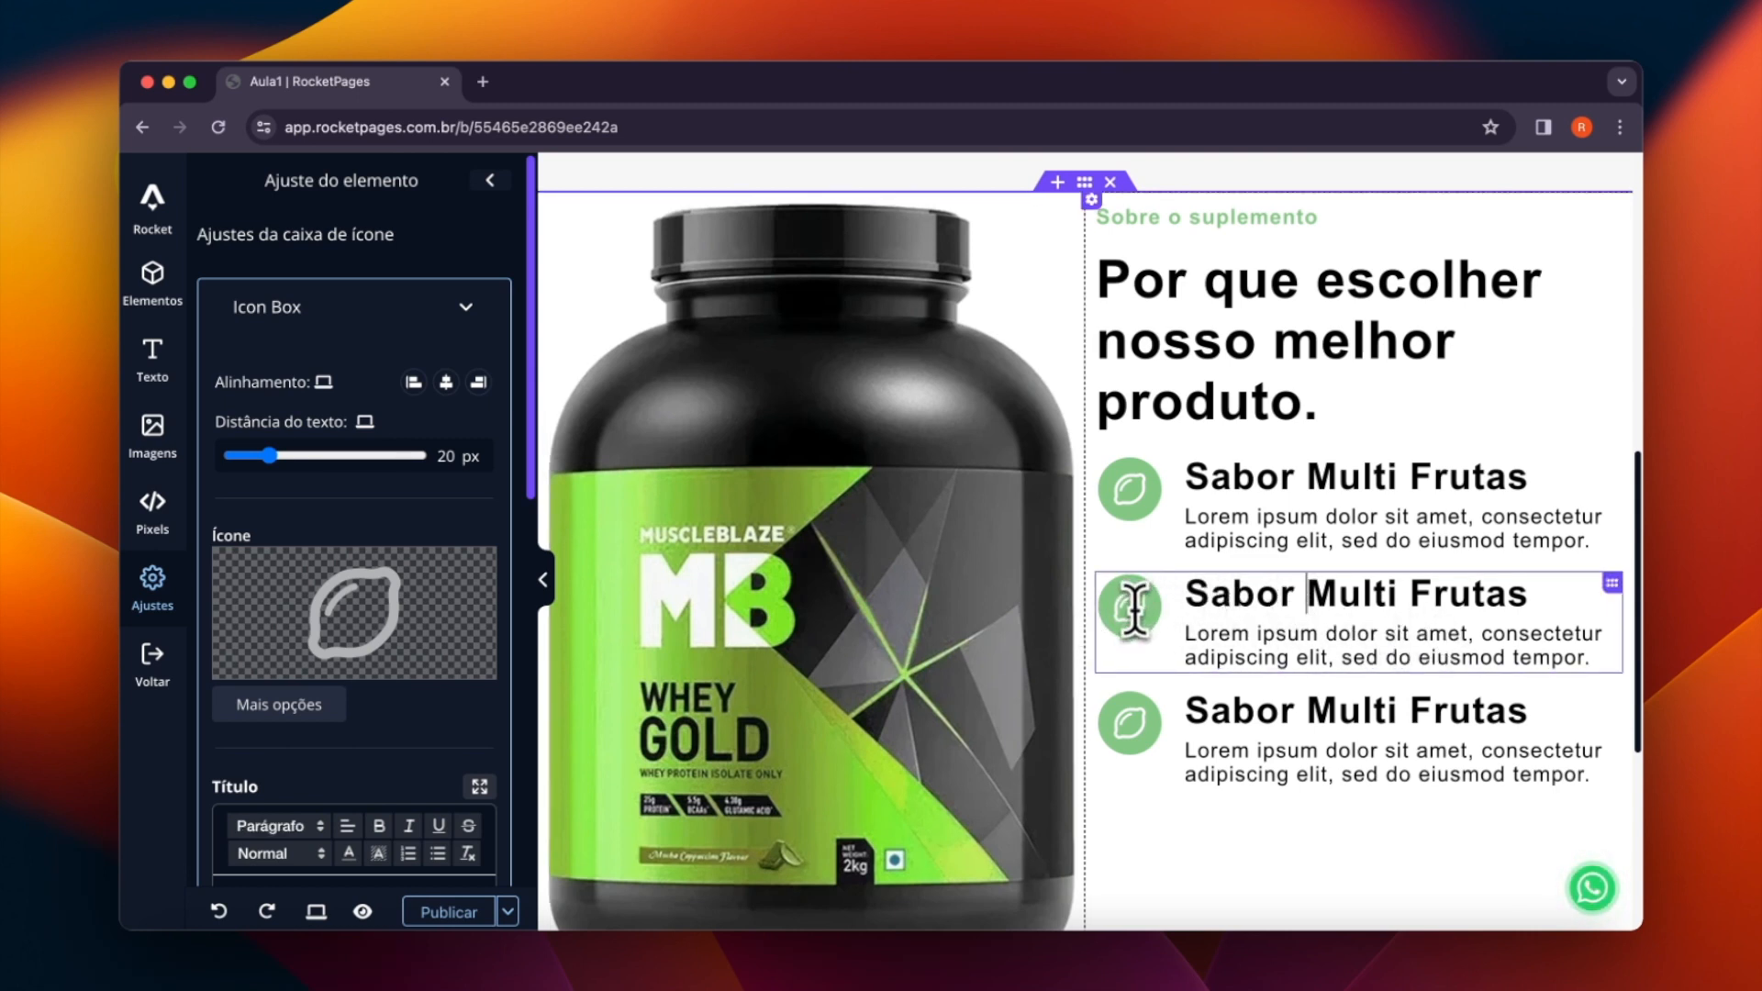
pyautogui.click(354, 615)
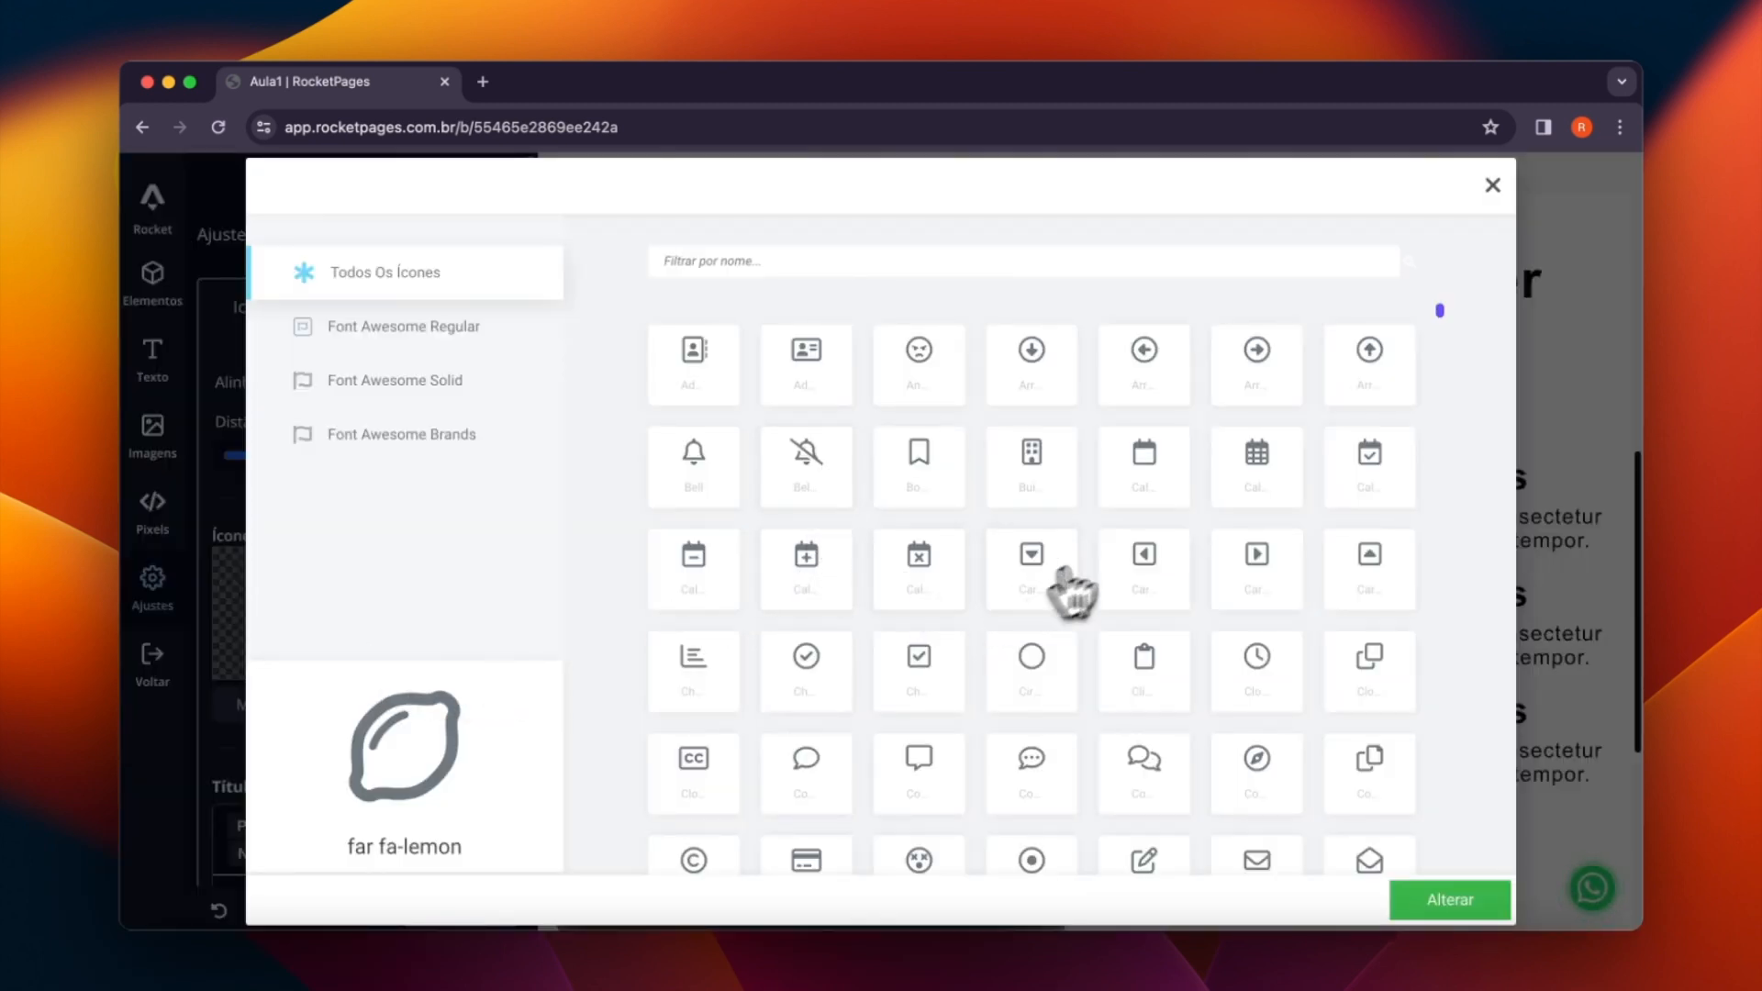
pyautogui.scroll(-2, 1013, 505)
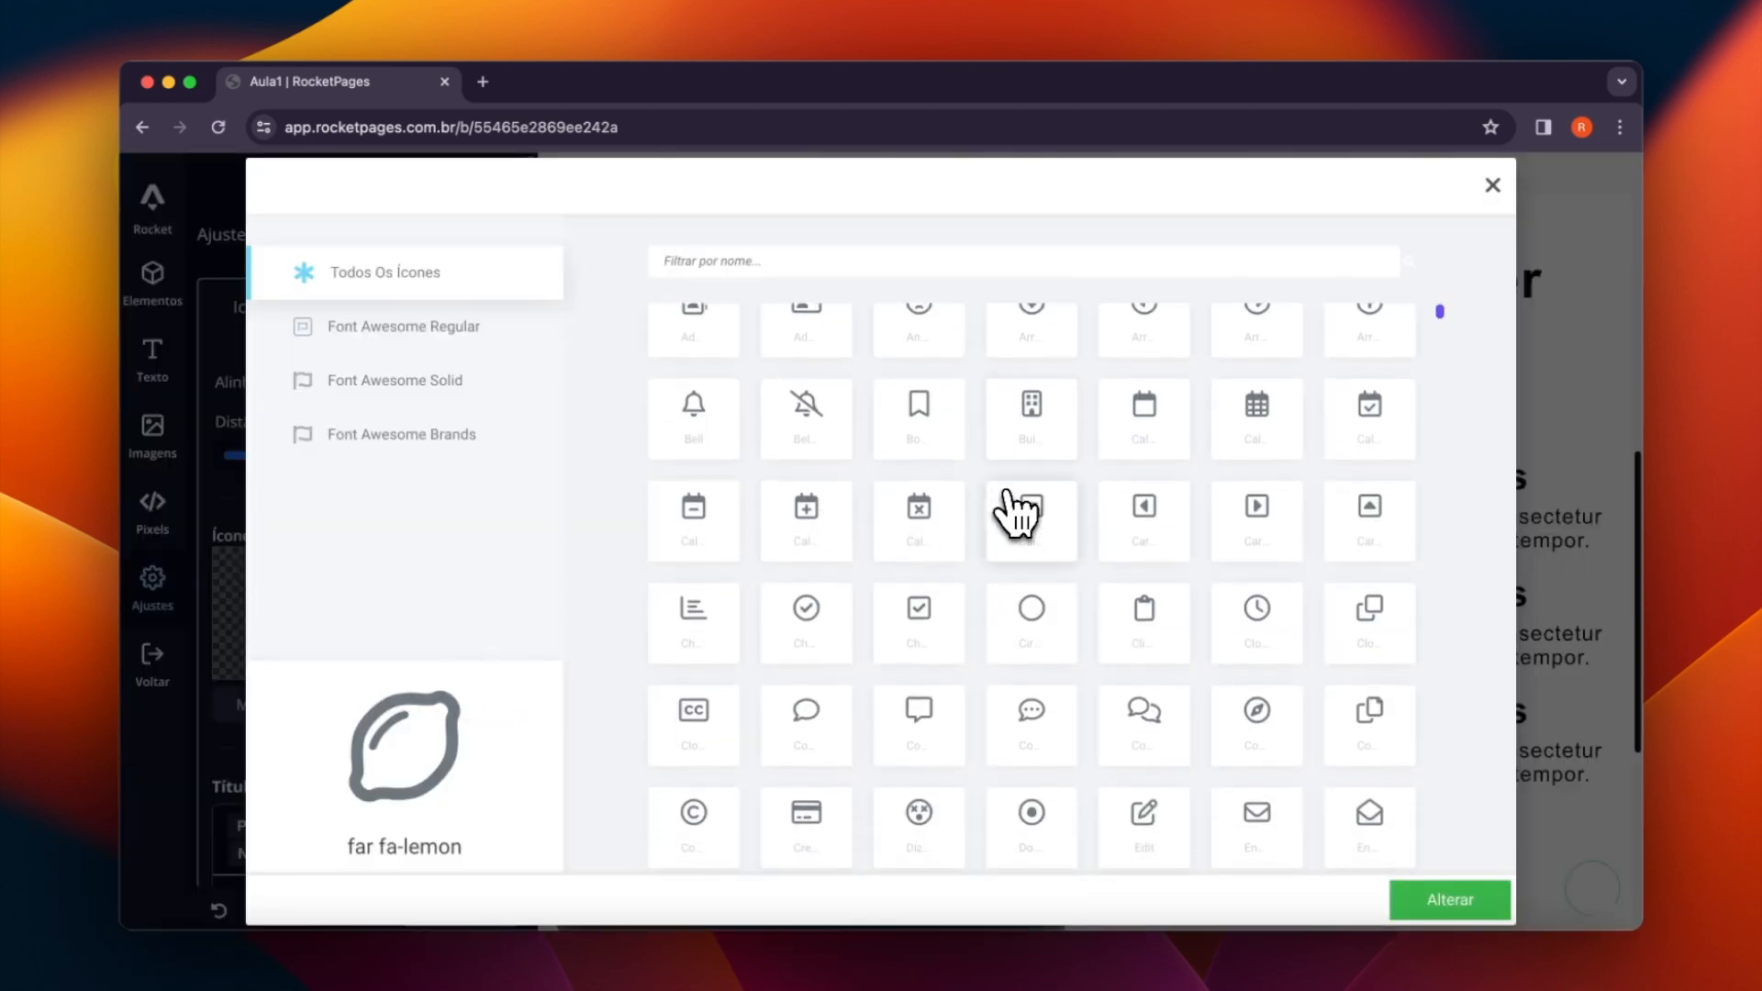
pyautogui.scroll(-5, 1013, 514)
pyautogui.scroll(-1, 1015, 510)
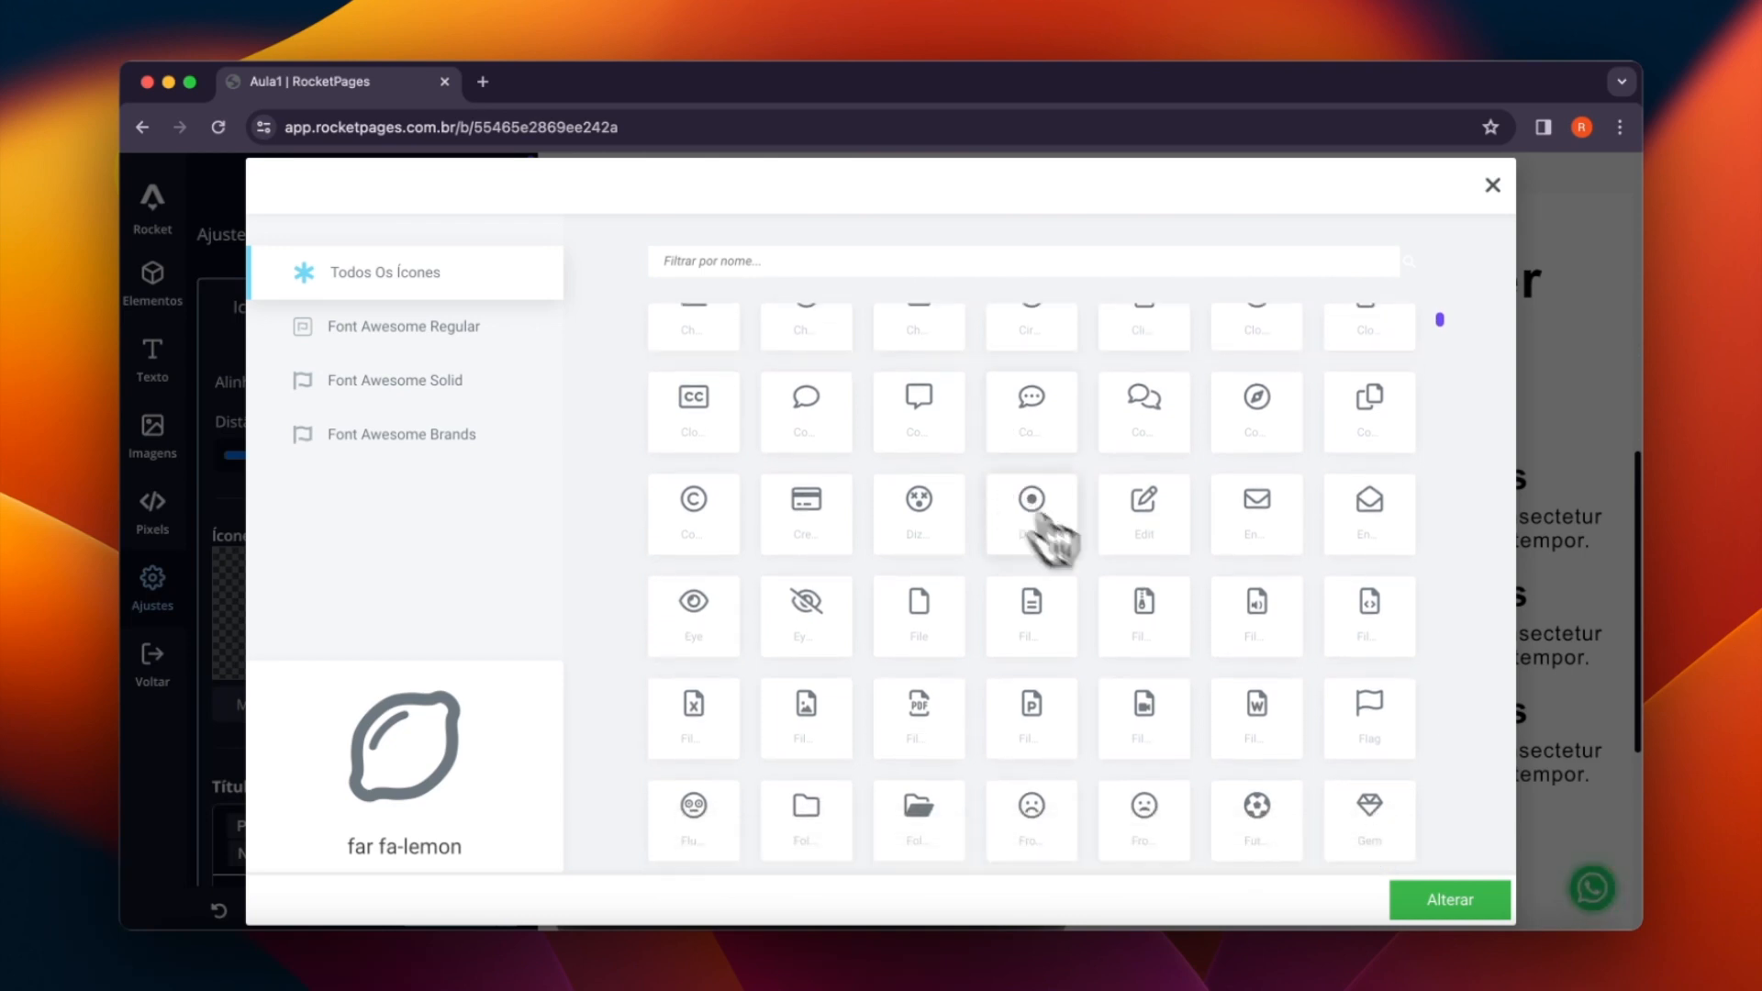
pyautogui.click(1164, 542)
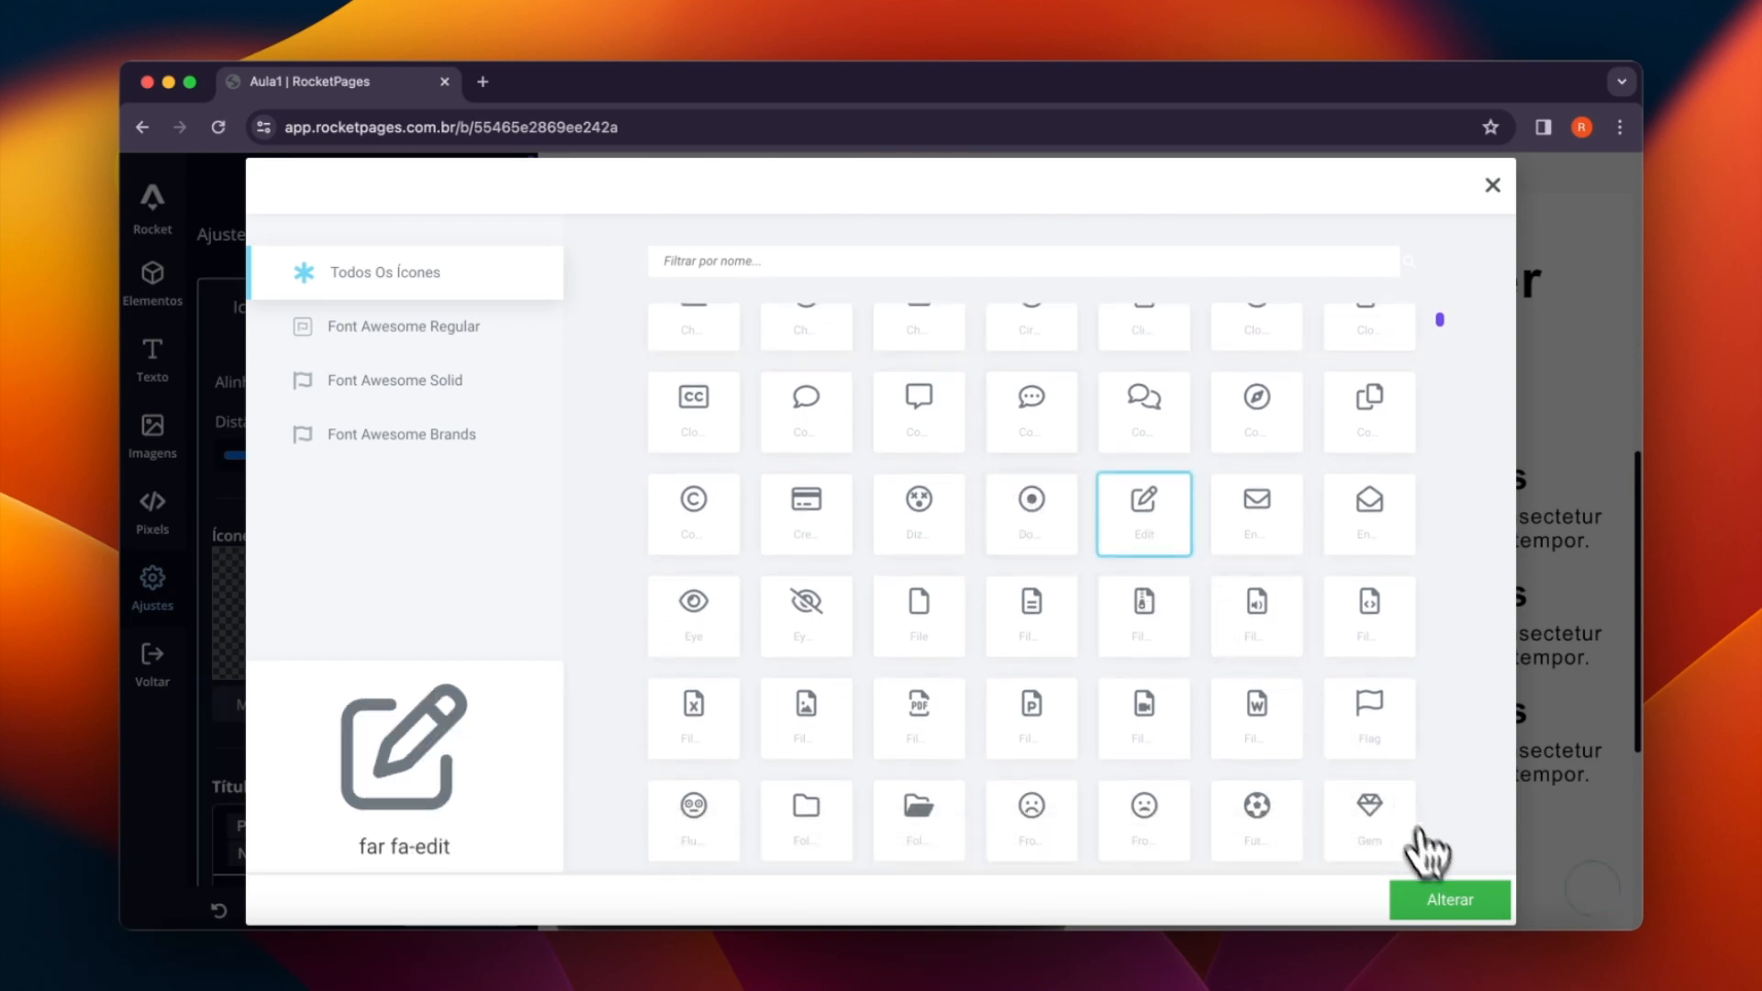
pyautogui.click(1445, 907)
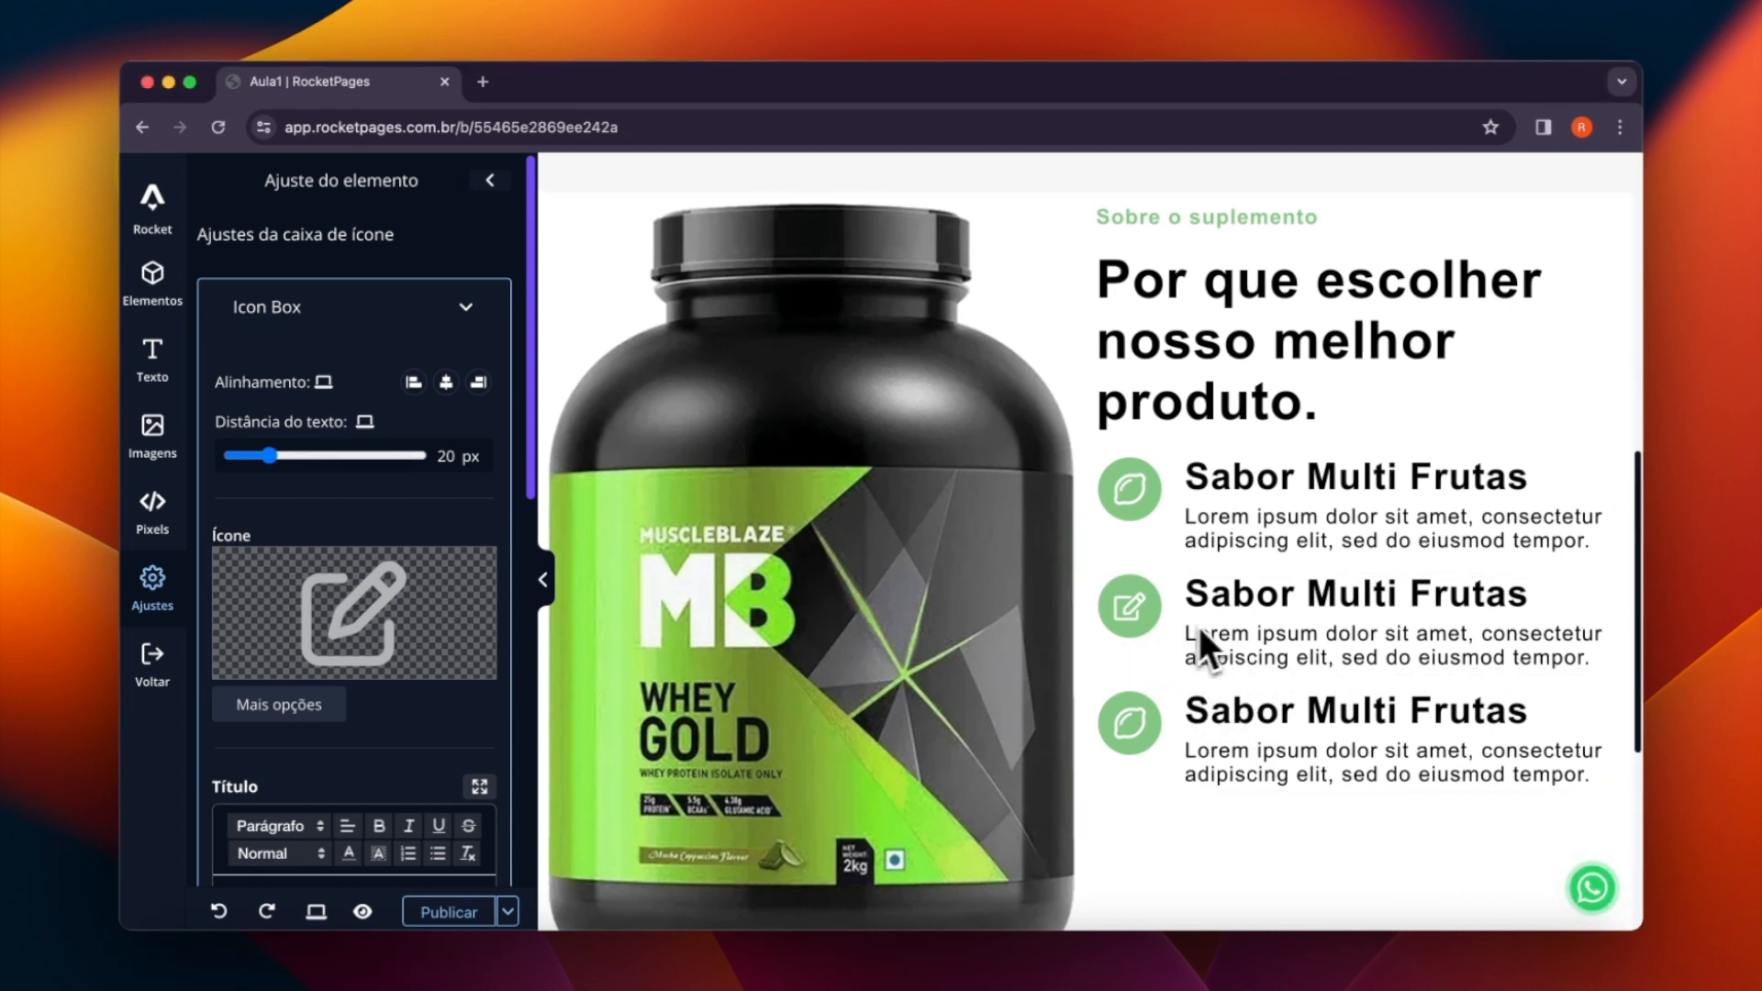
# - Replace the second icon box's title with "Nova Formula", without an extra blank line, and format it as a bold H3 heading
pyautogui.tripleClick(1219, 592)
pyautogui.write('Nova Fórmula')
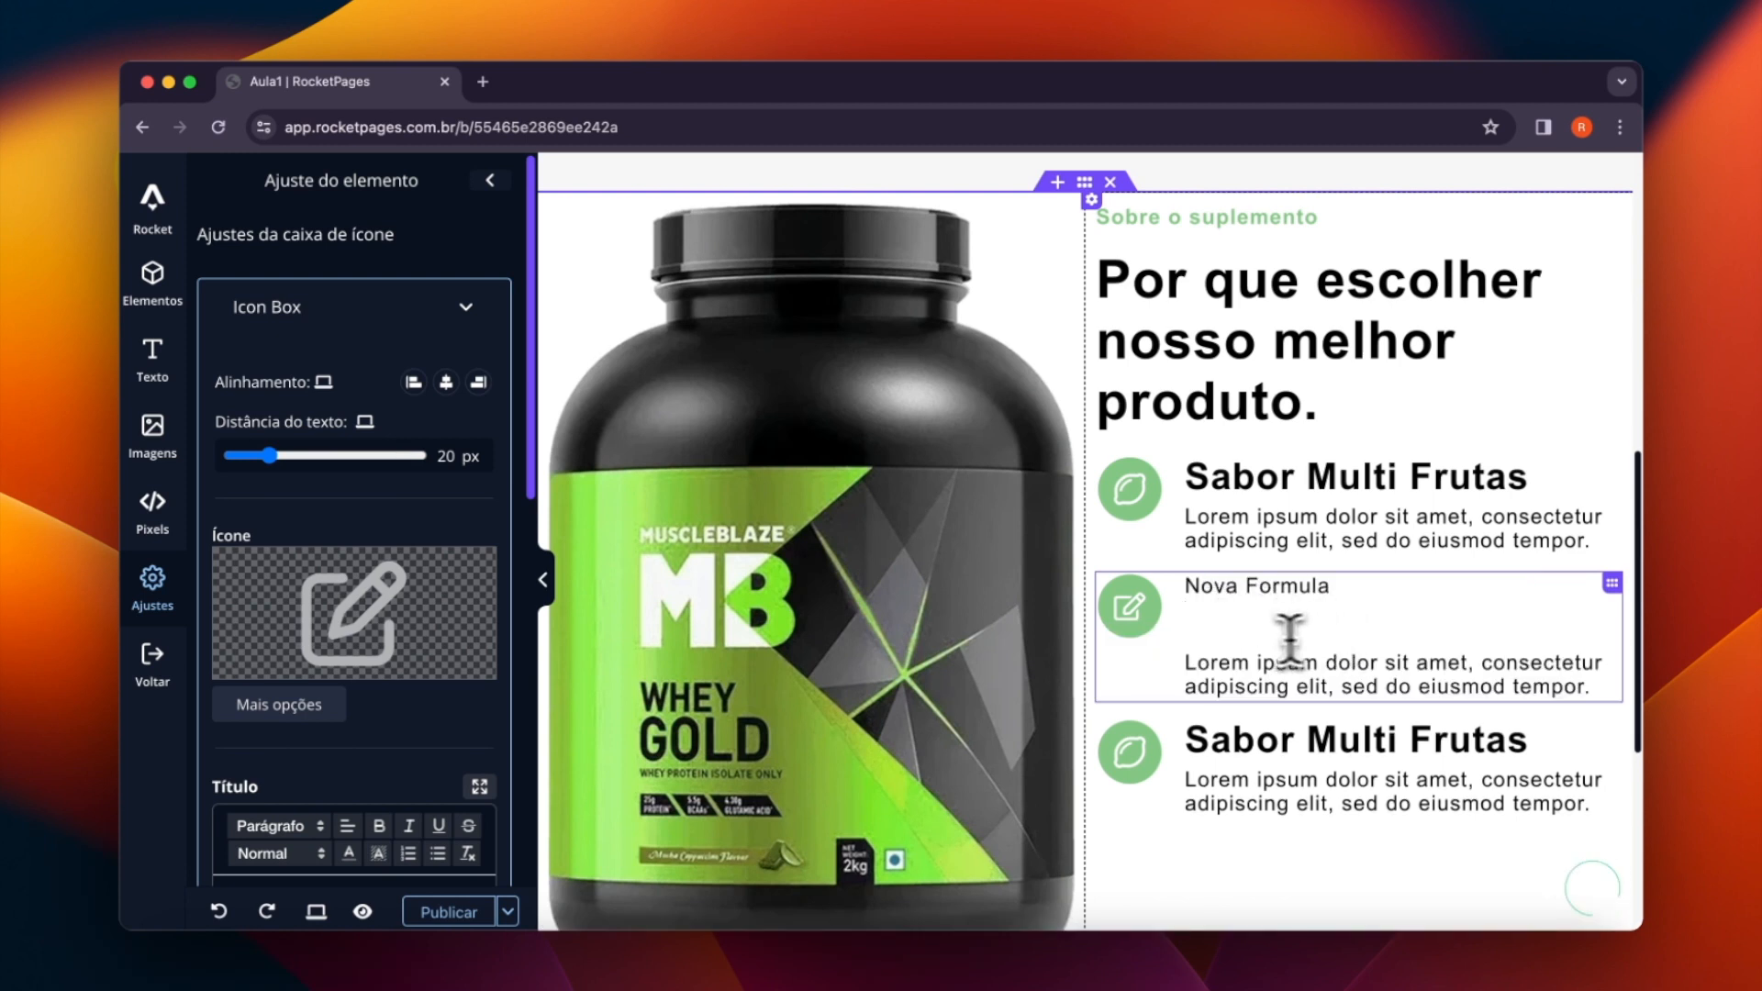
pyautogui.press('BackSpace')
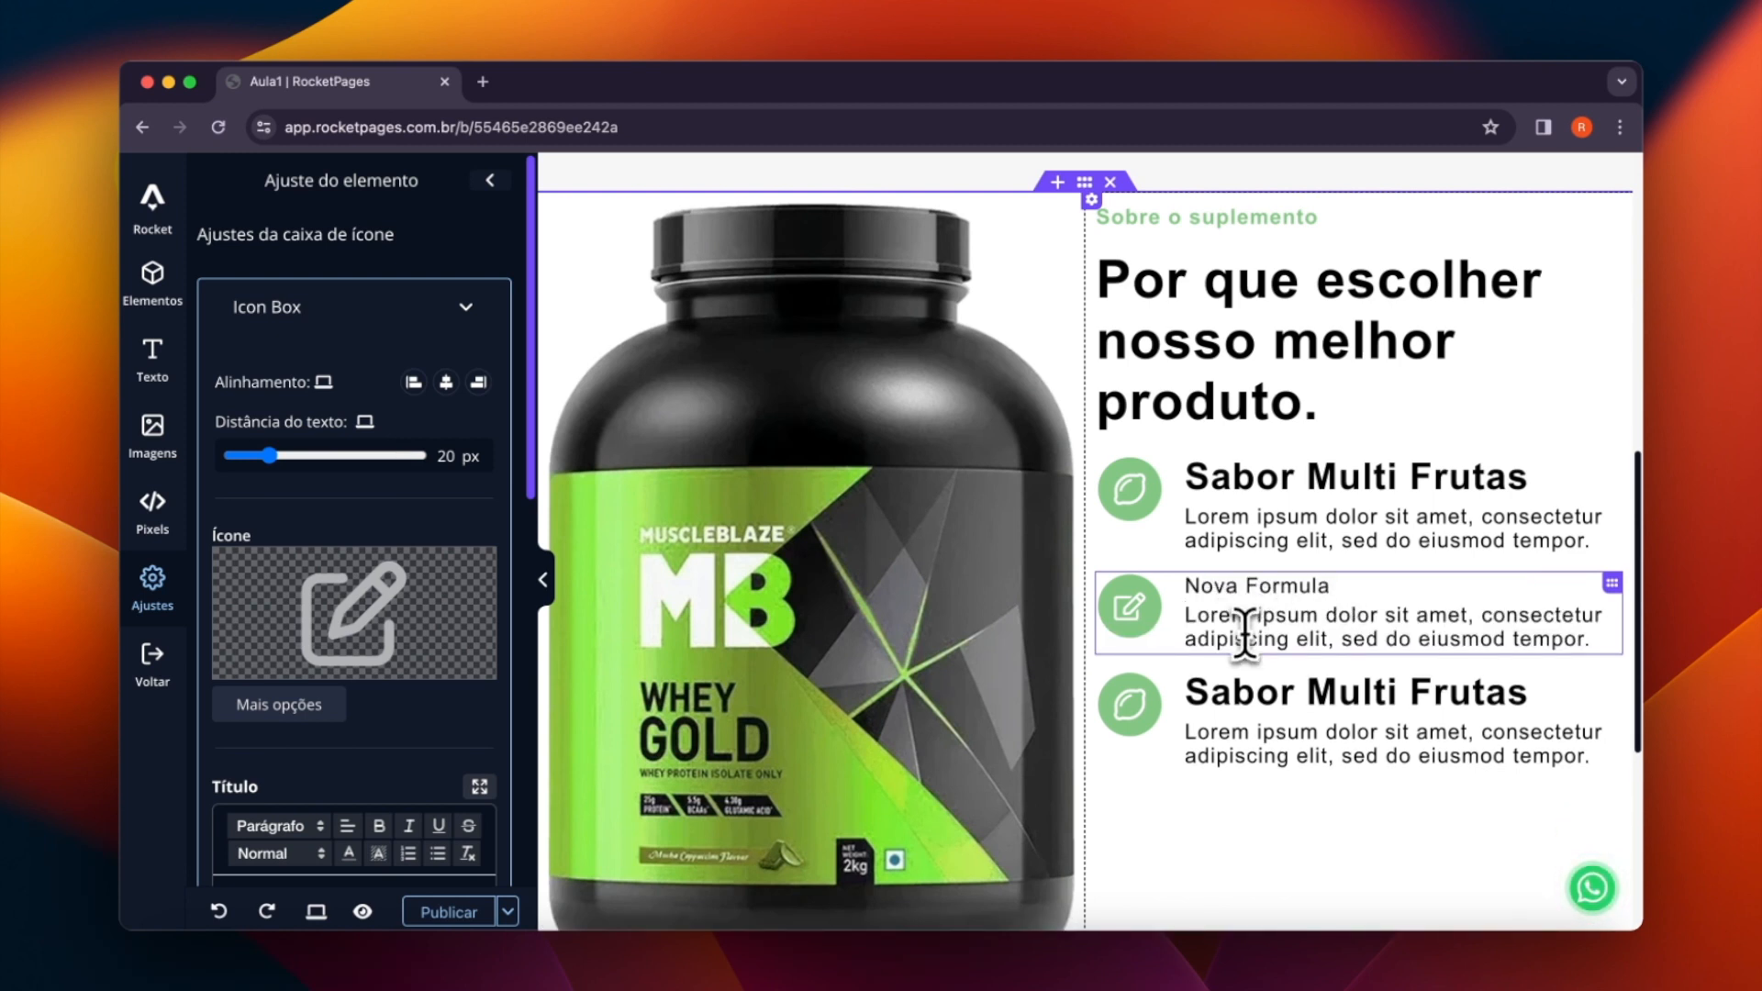
pyautogui.tripleClick(1248, 606)
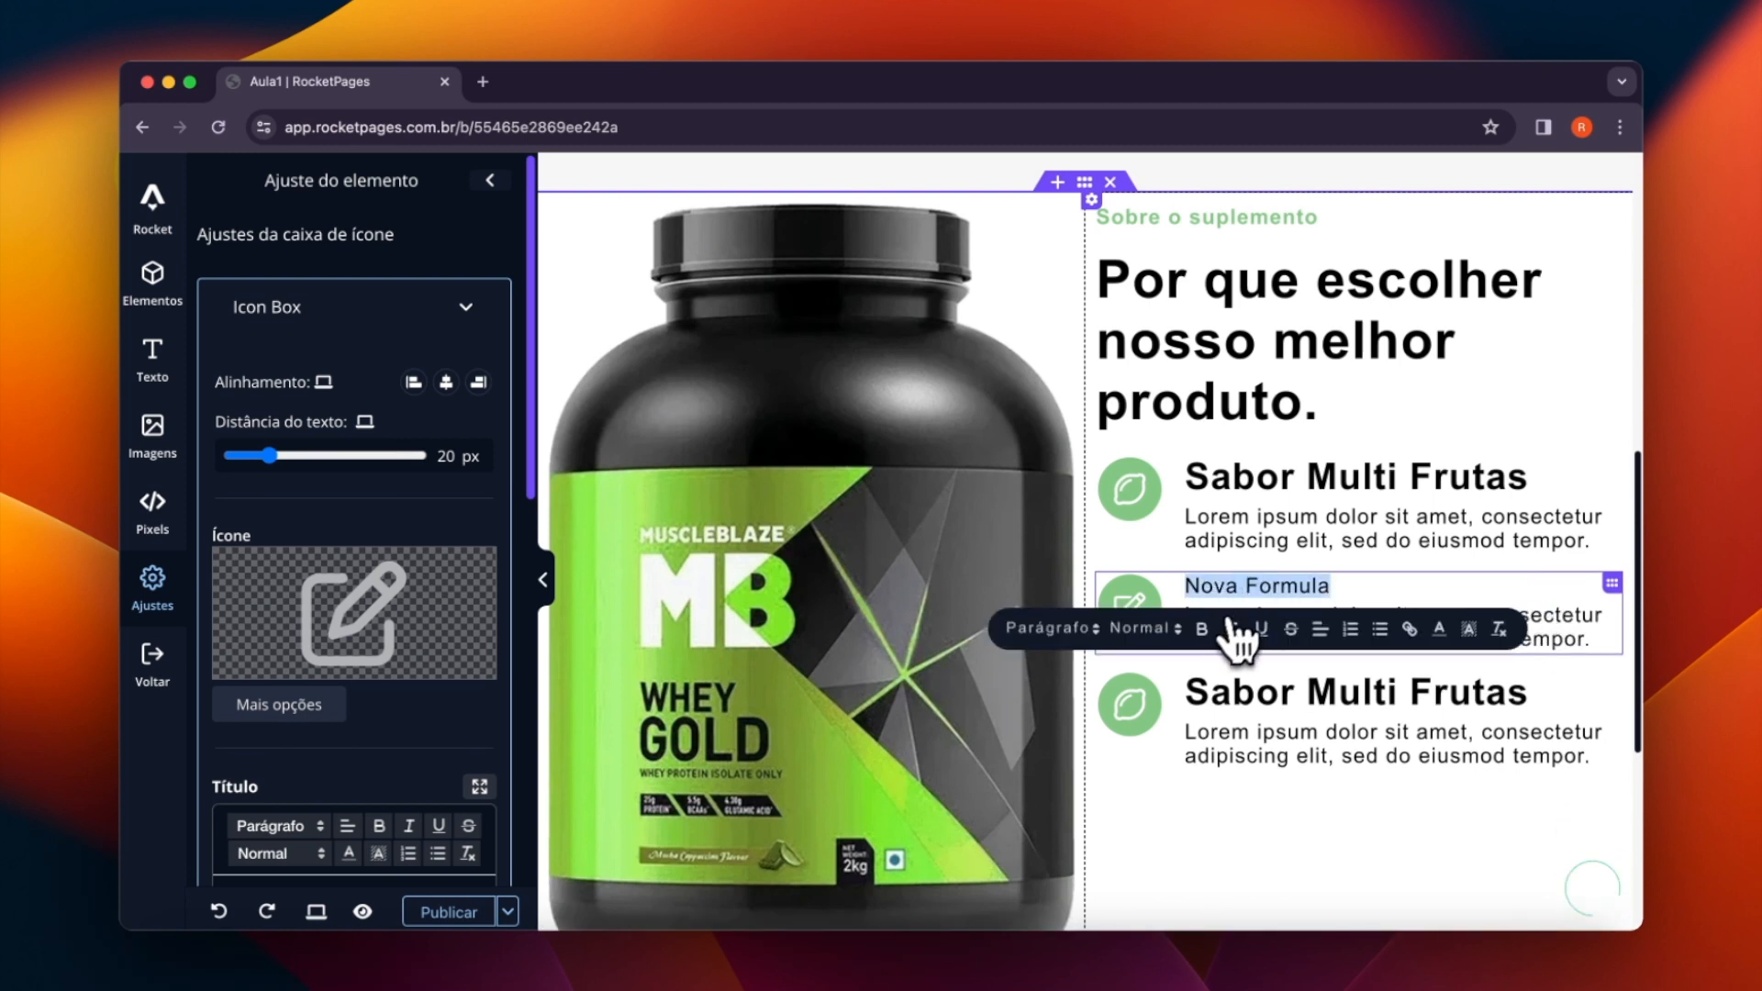
pyautogui.click(1092, 634)
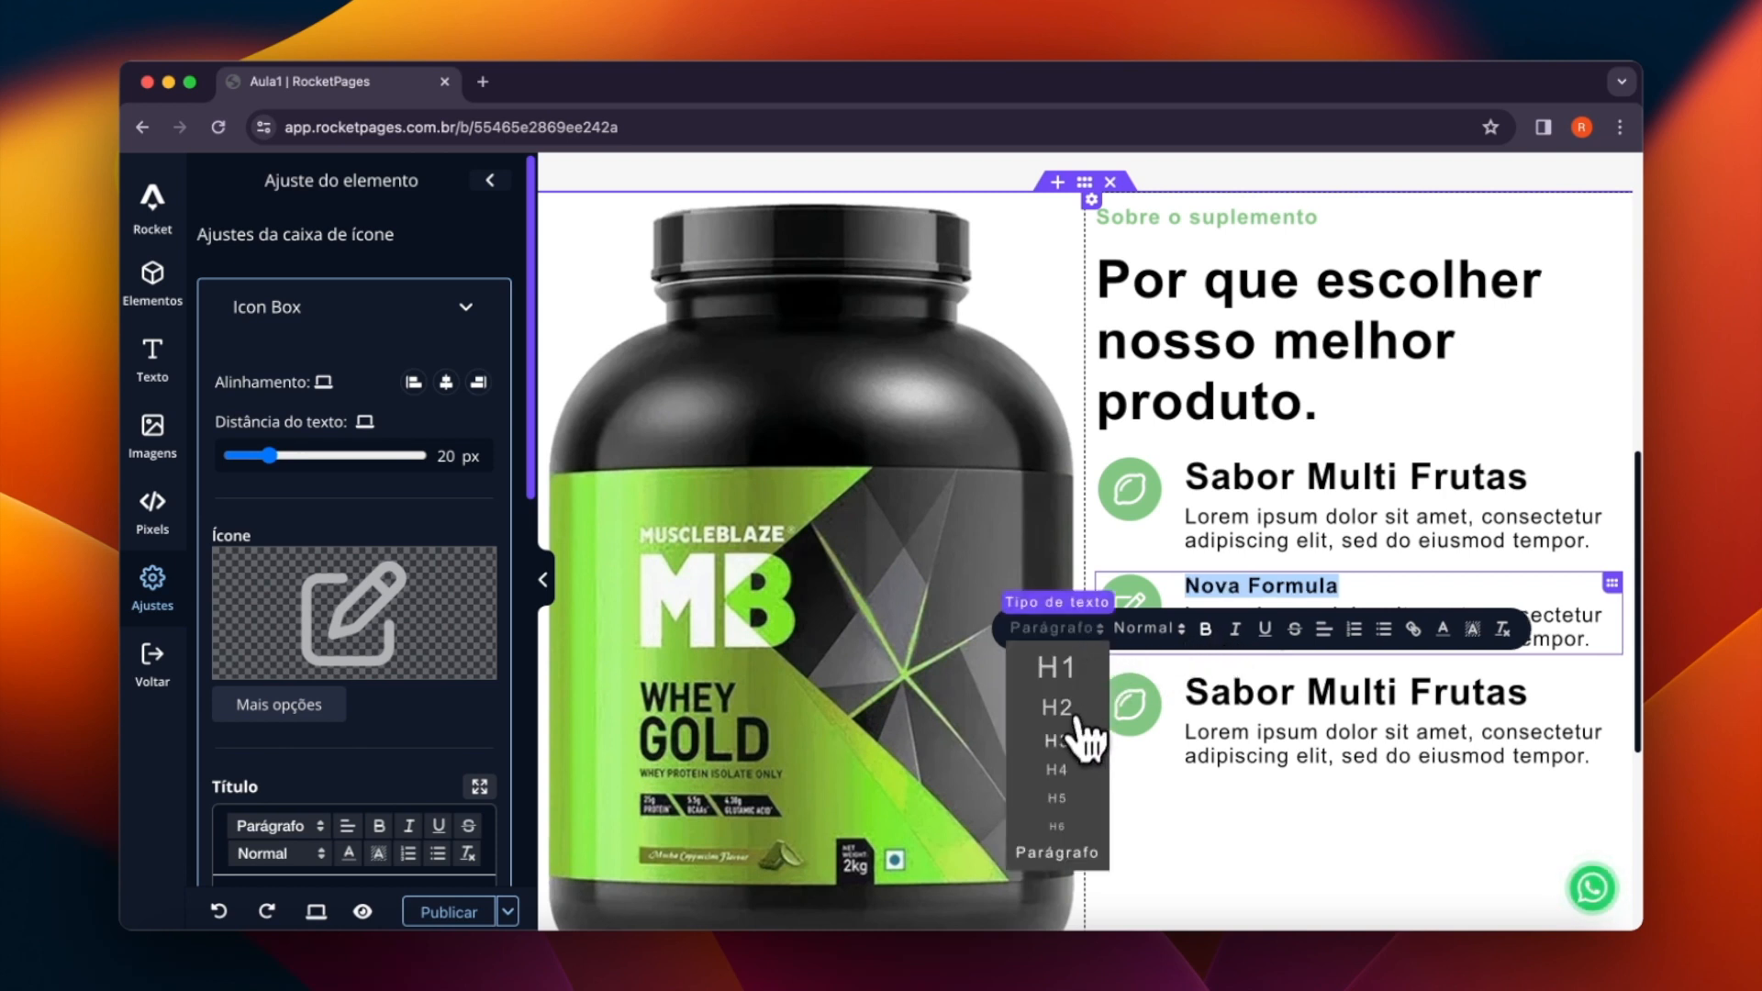
pyautogui.click(1083, 754)
pyautogui.click(1689, 766)
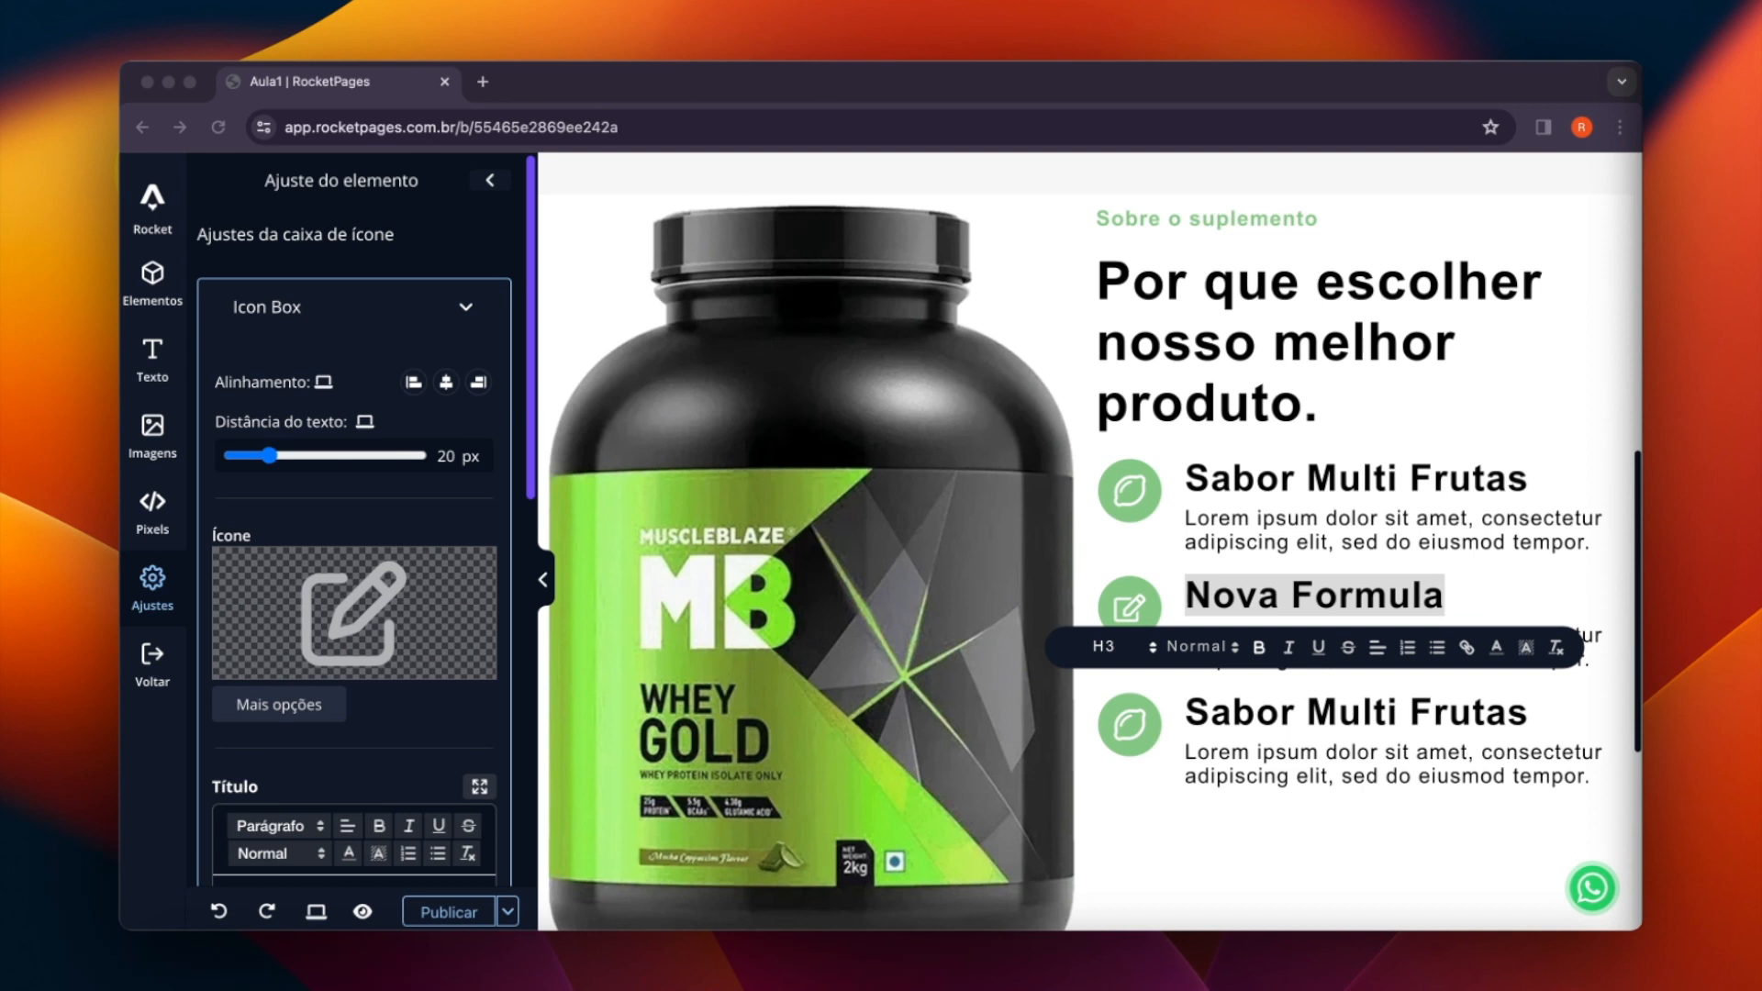
# - Change the third icon box's icon to the "far fa-money-bill-alt" icon
pyautogui.click(1132, 745)
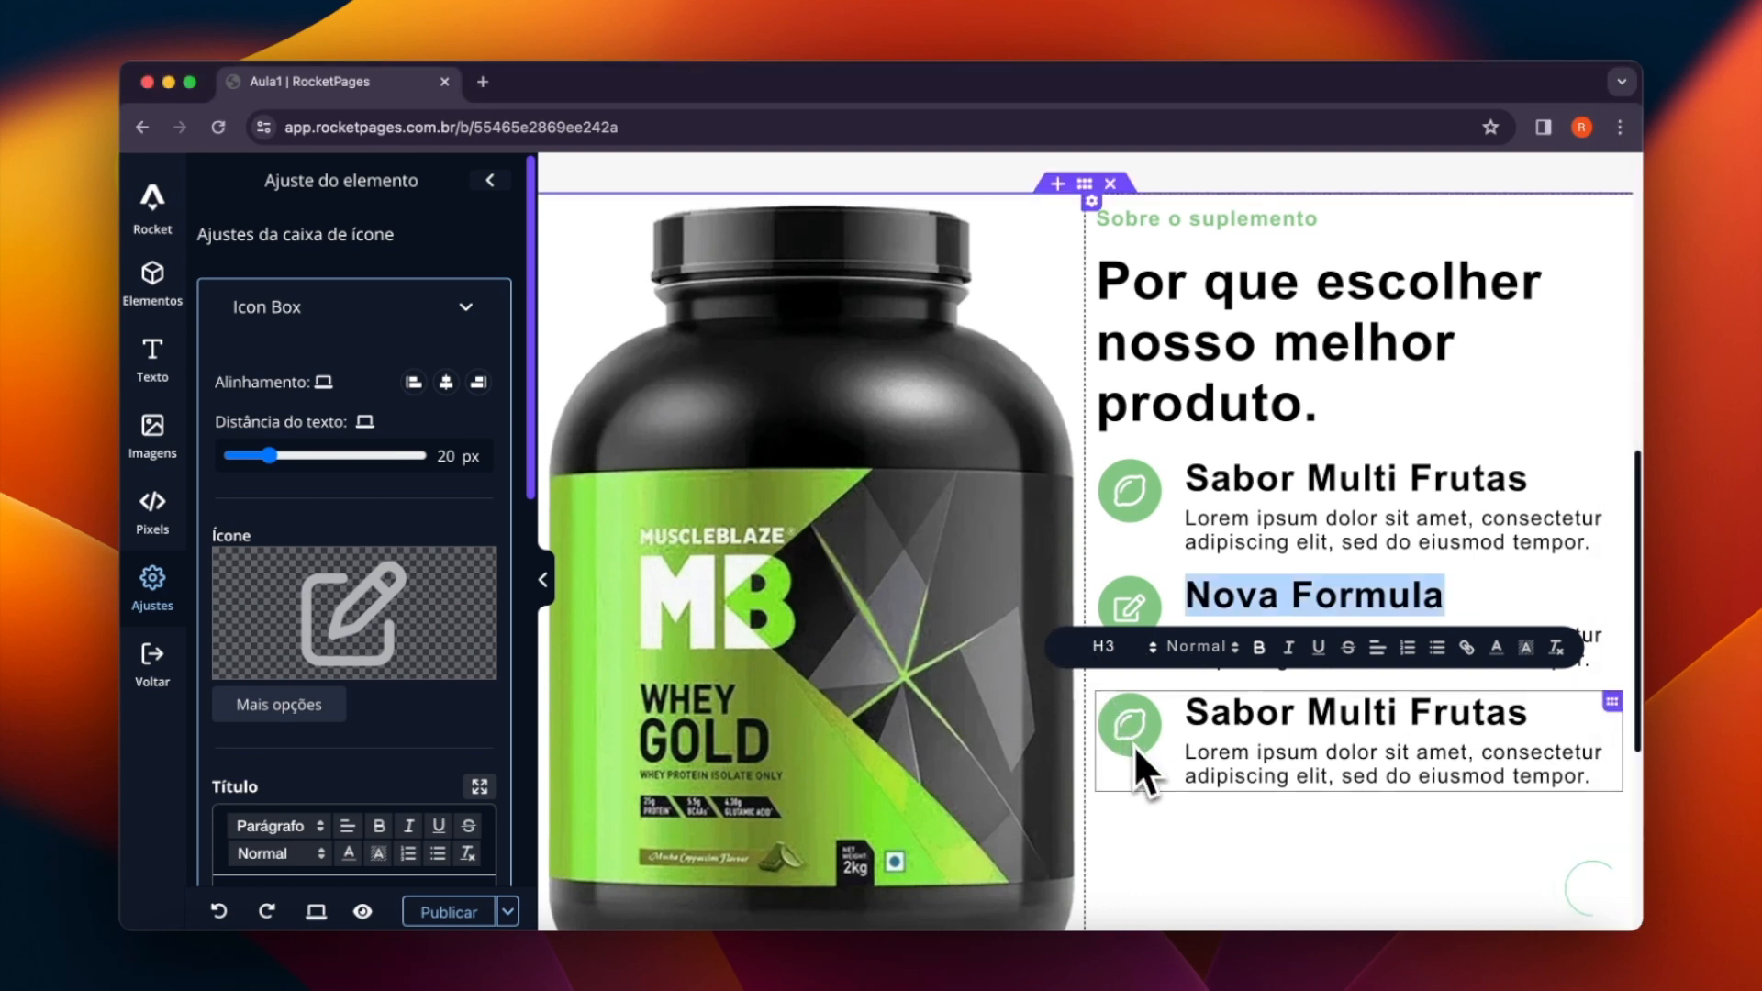
pyautogui.click(1137, 741)
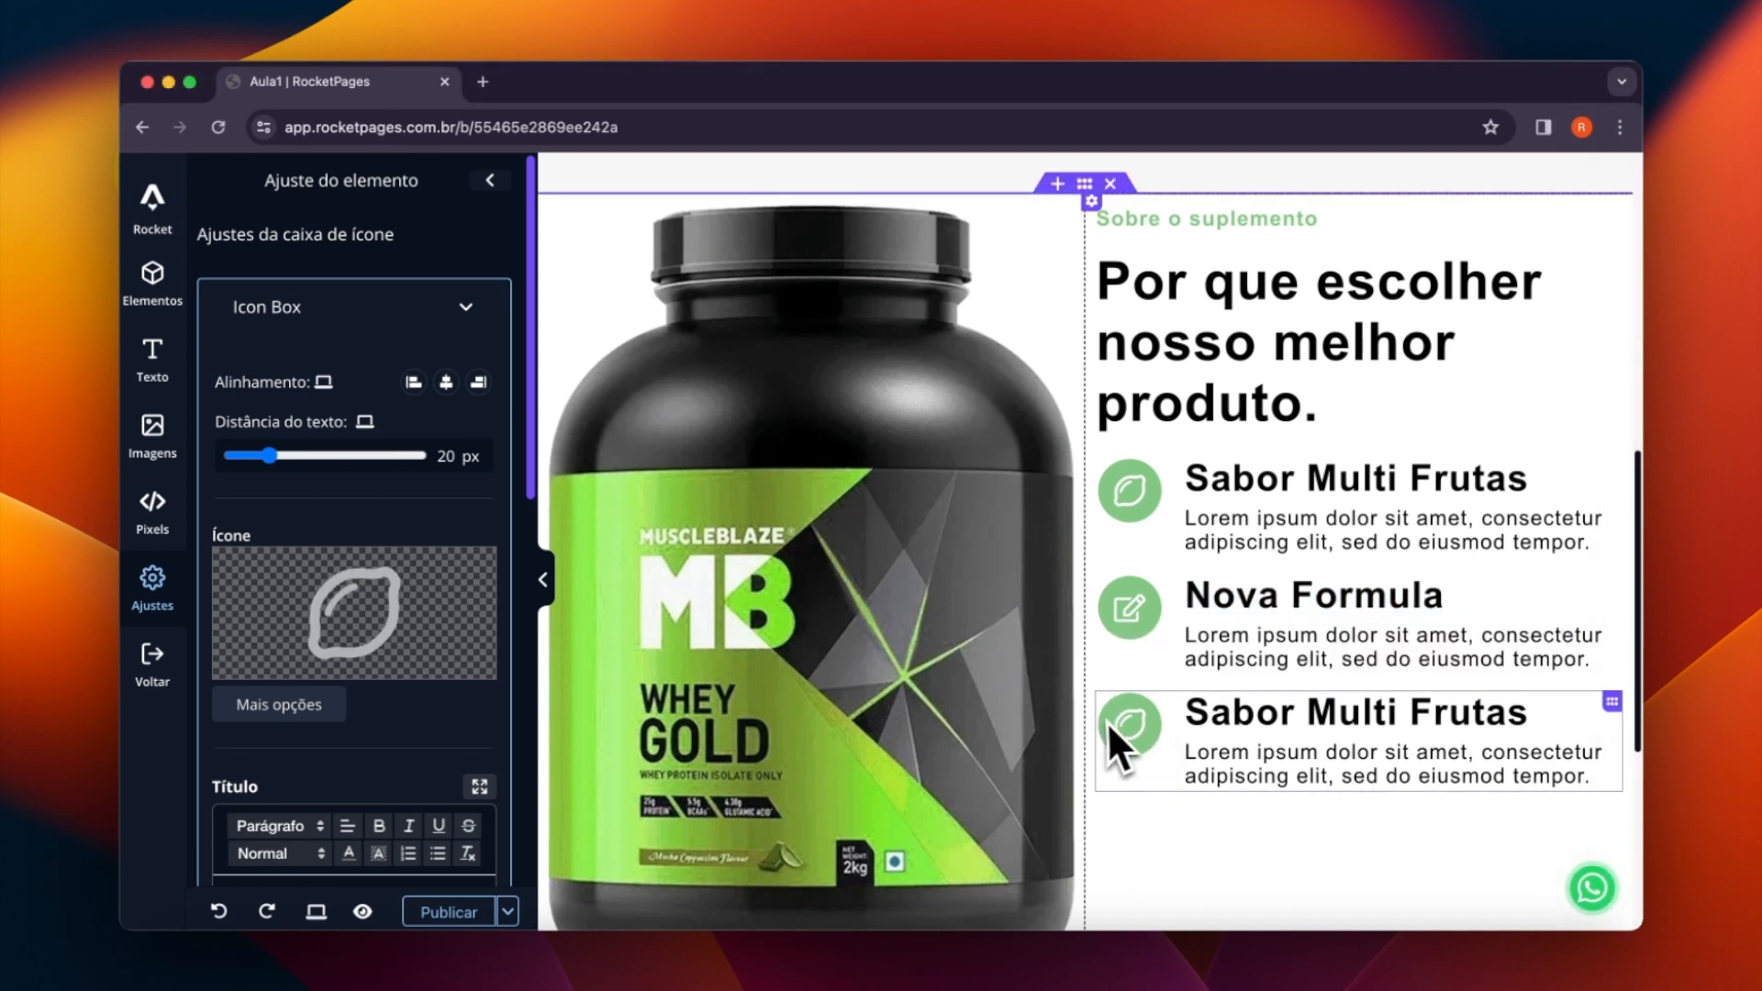
pyautogui.click(335, 657)
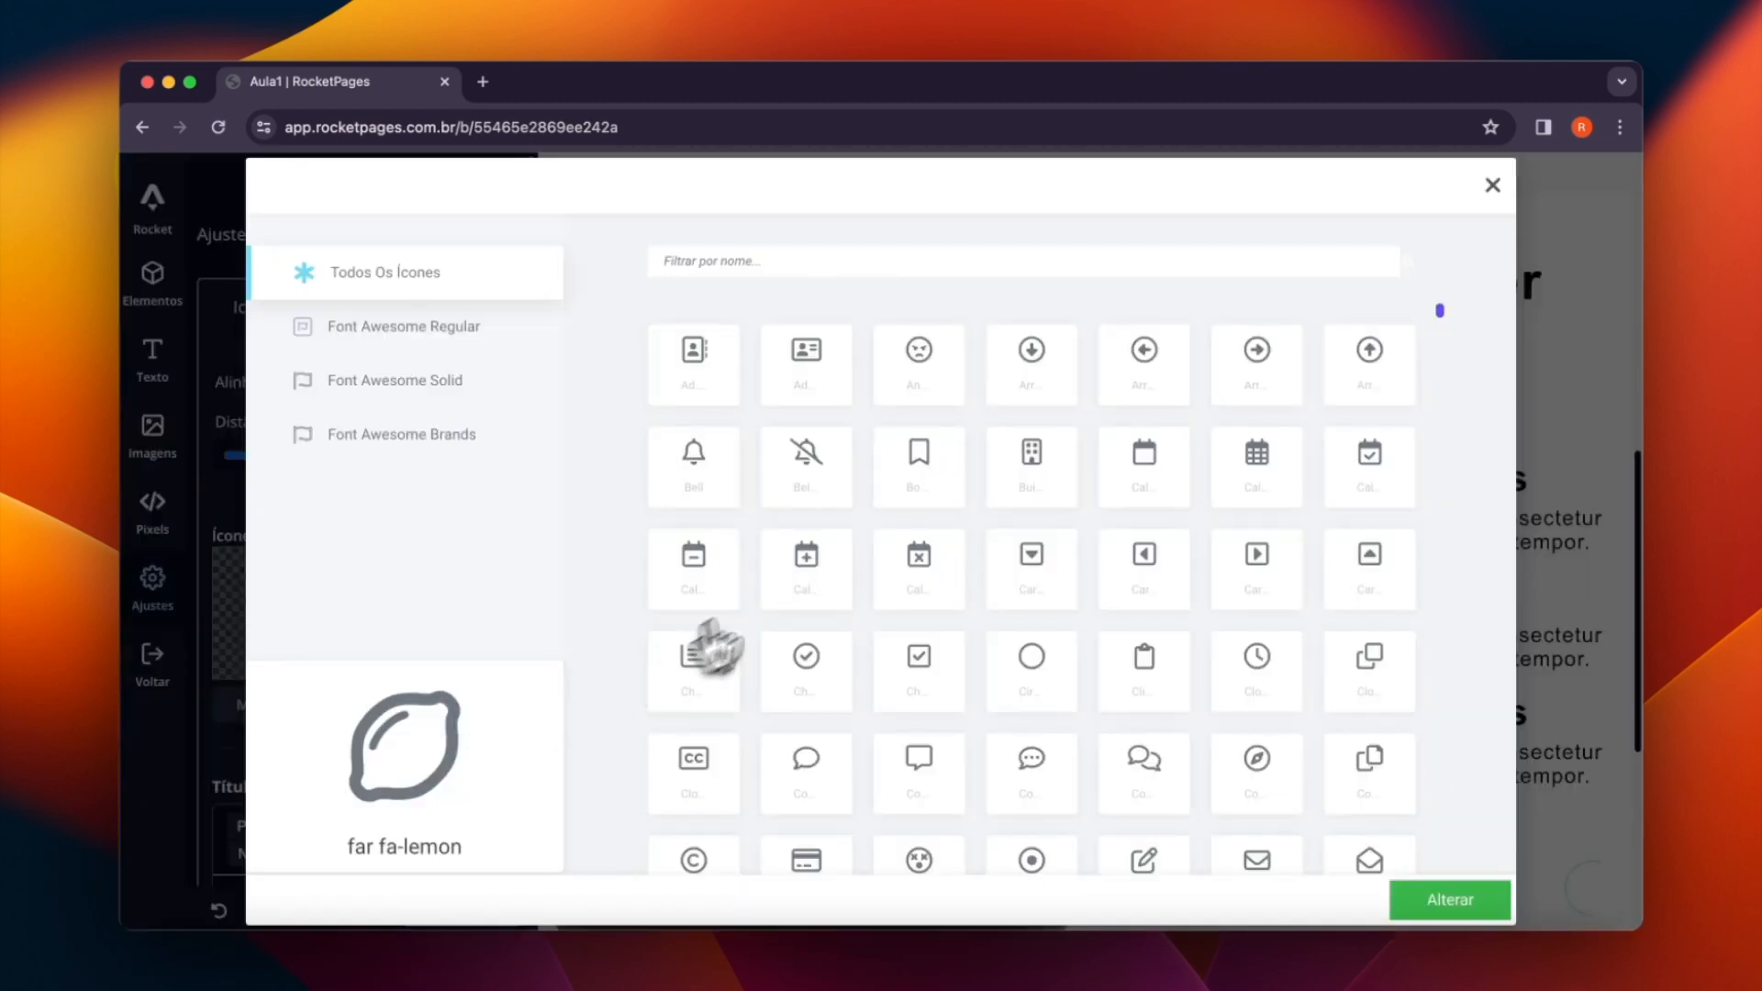
pyautogui.scroll(-6, 1083, 599)
pyautogui.scroll(-5, 1143, 640)
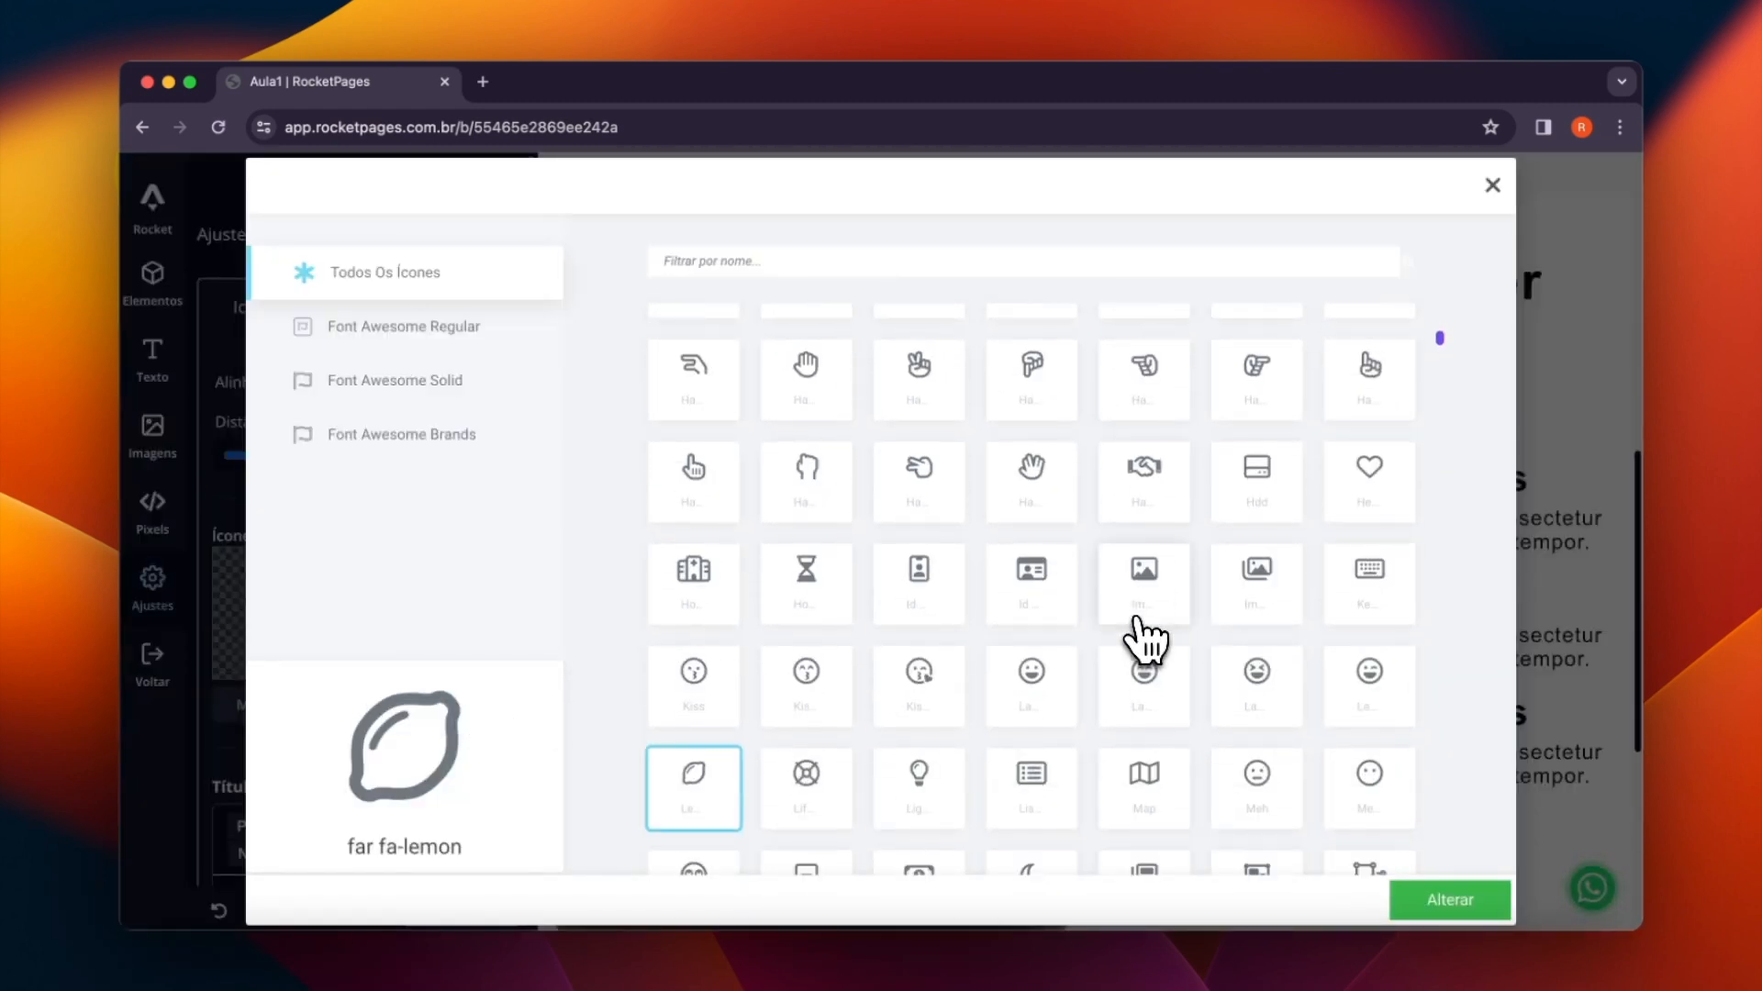
pyautogui.scroll(-2, 1143, 639)
pyautogui.scroll(-1, 1143, 639)
pyautogui.scroll(-1, 1056, 640)
pyautogui.click(934, 596)
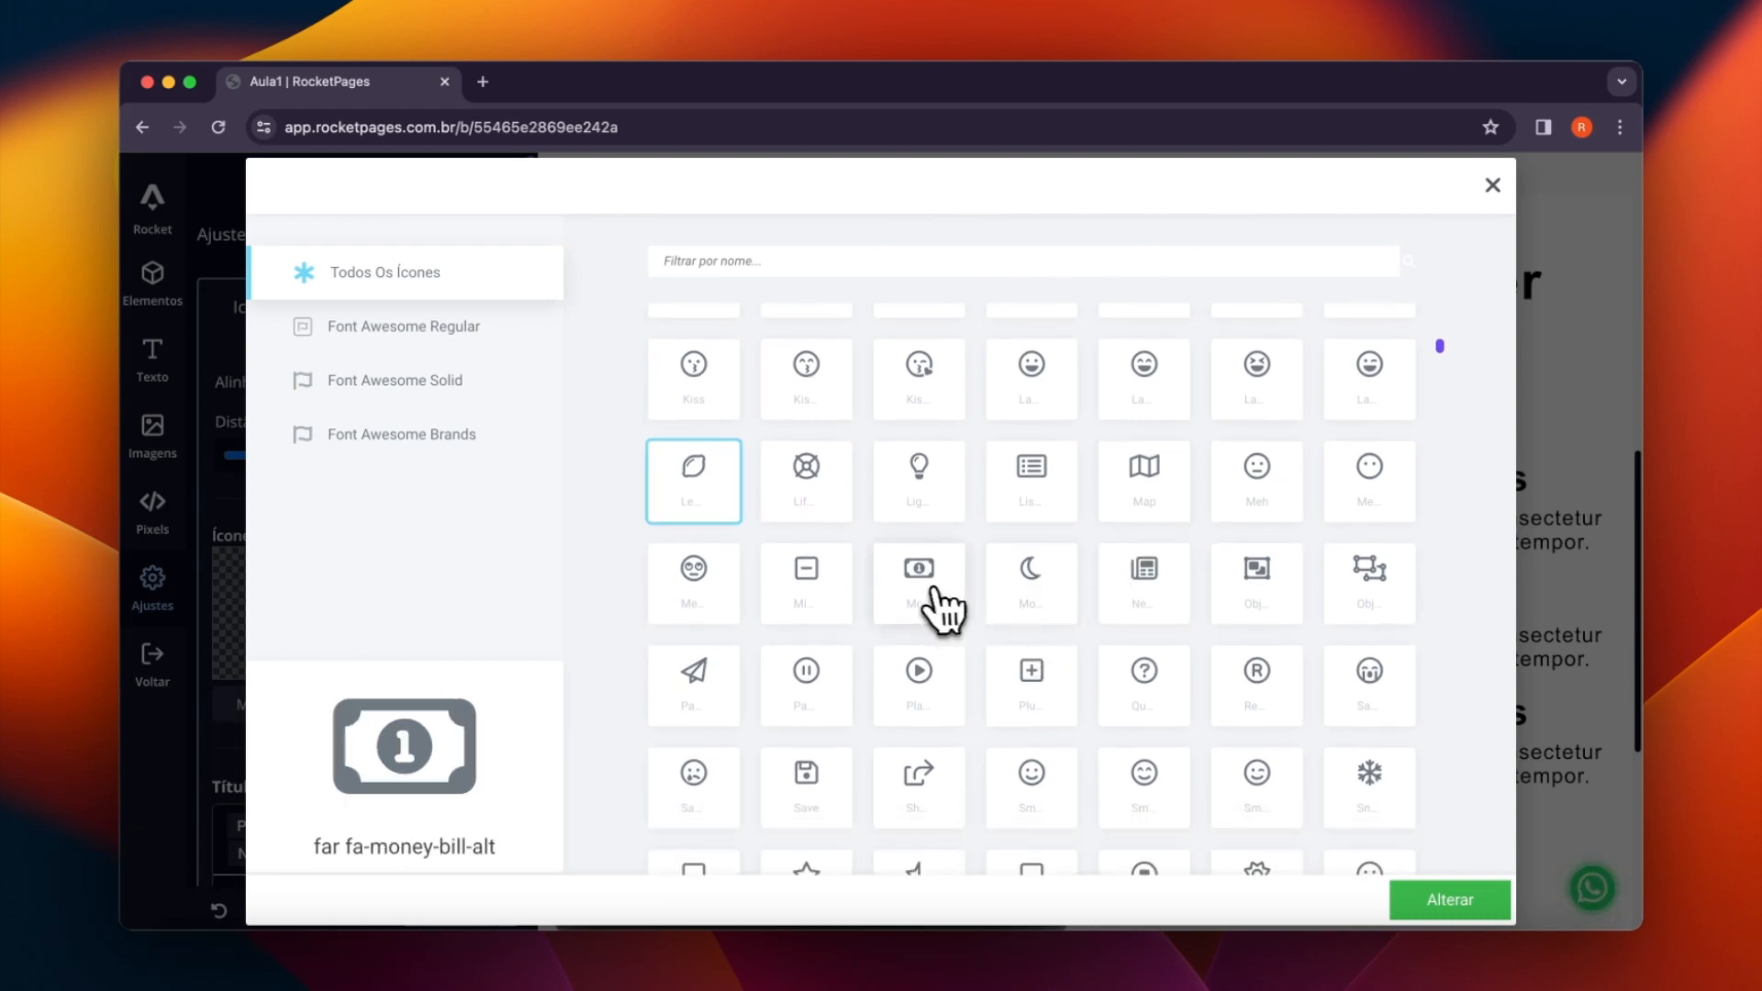
pyautogui.click(1431, 904)
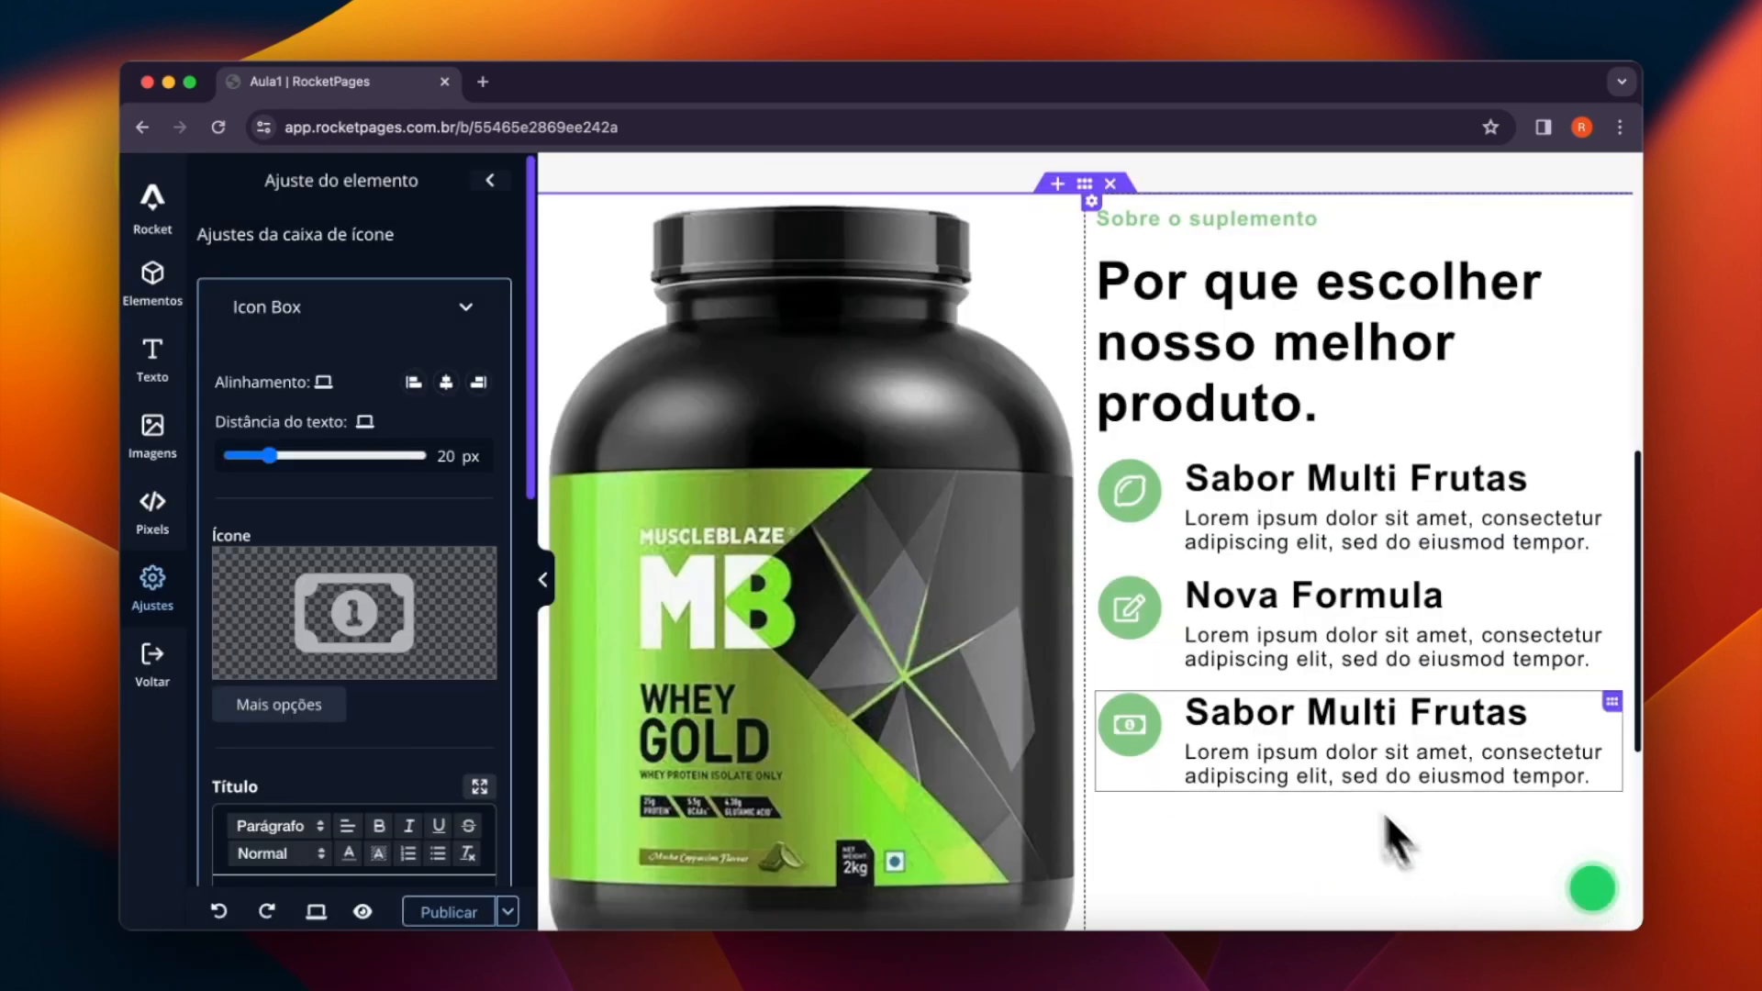
# - Replace the third icon box's title with "Valor Agredado", without an extra blank line below it
pyautogui.doubleClick(1260, 725)
pyautogui.tripleClick(1259, 725)
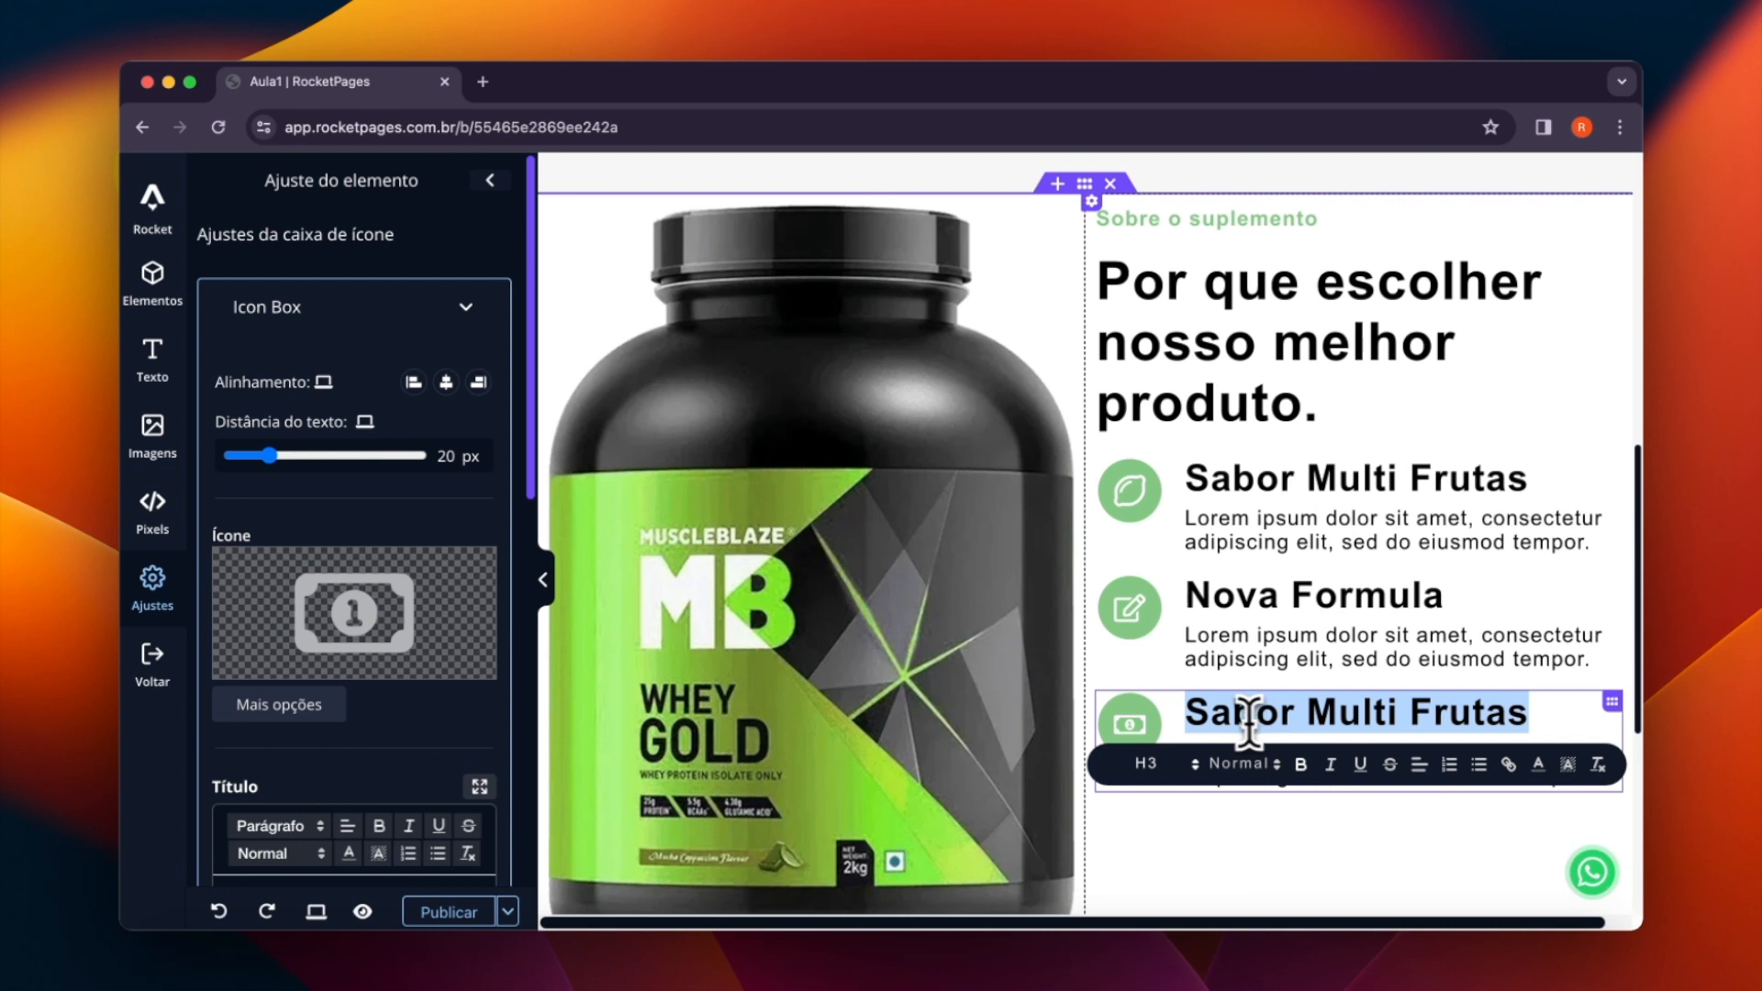
pyautogui.scroll(-4, 256, 762)
pyautogui.moveTo(413, 601); pyautogui.dragTo(122, 544)
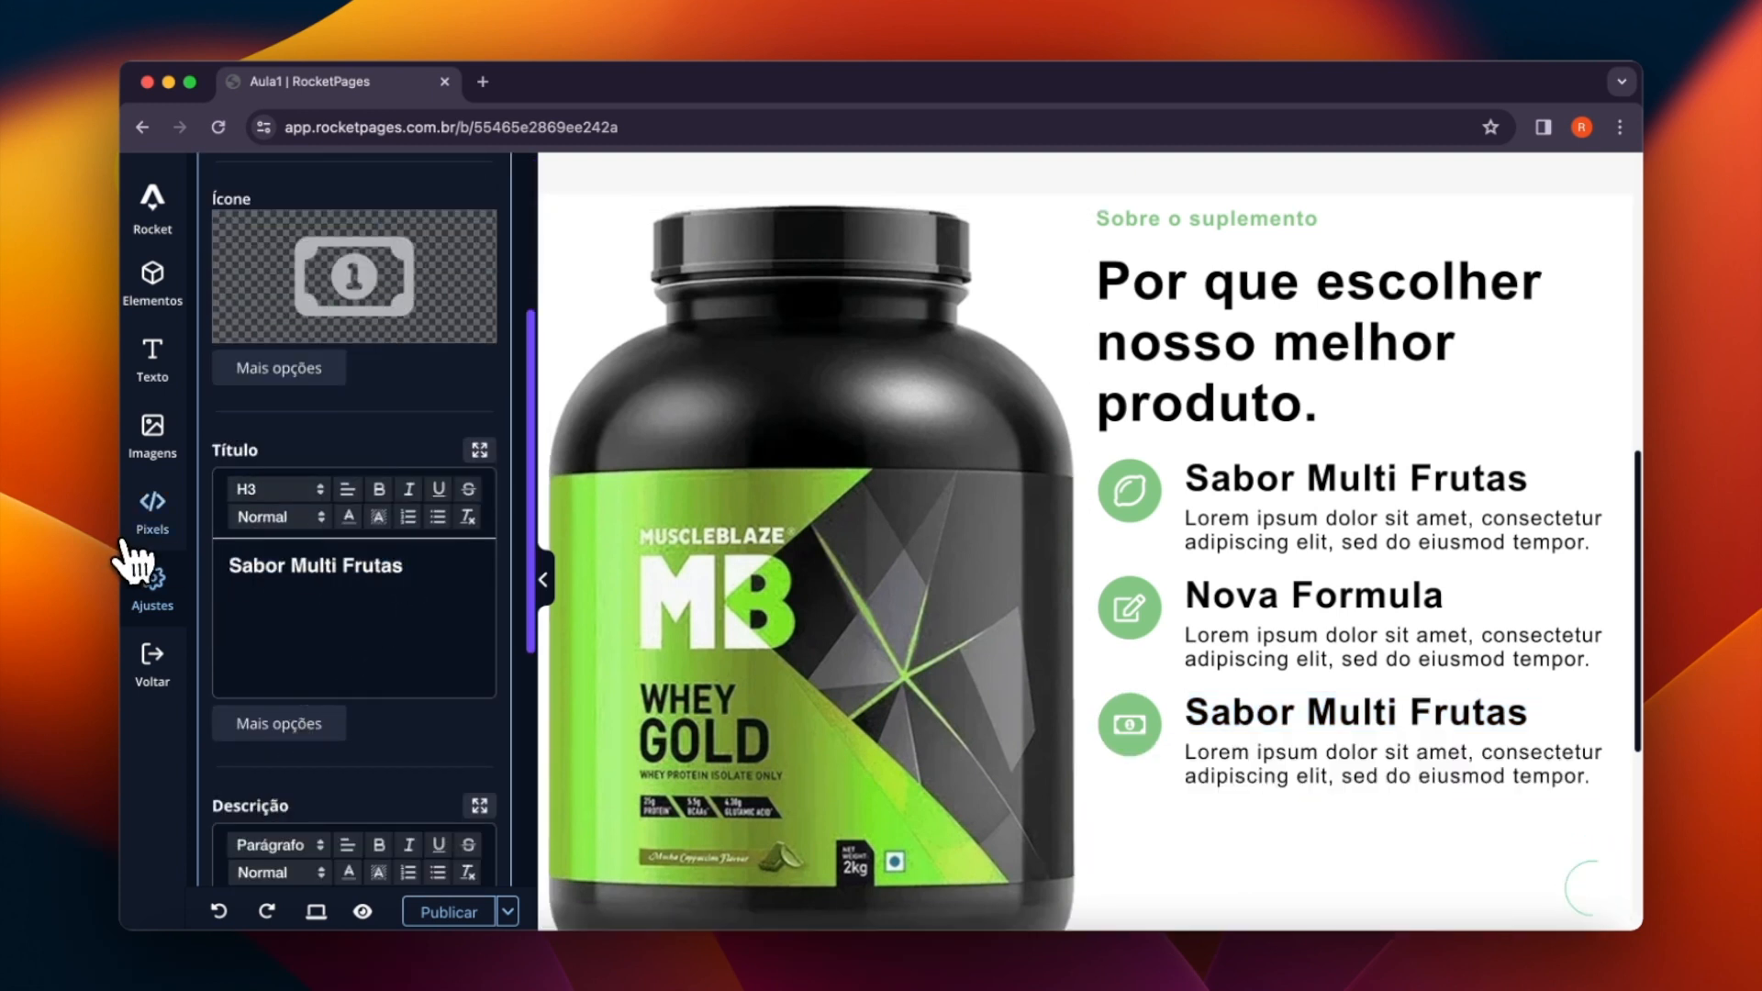
pyautogui.write('Valor Agregado')
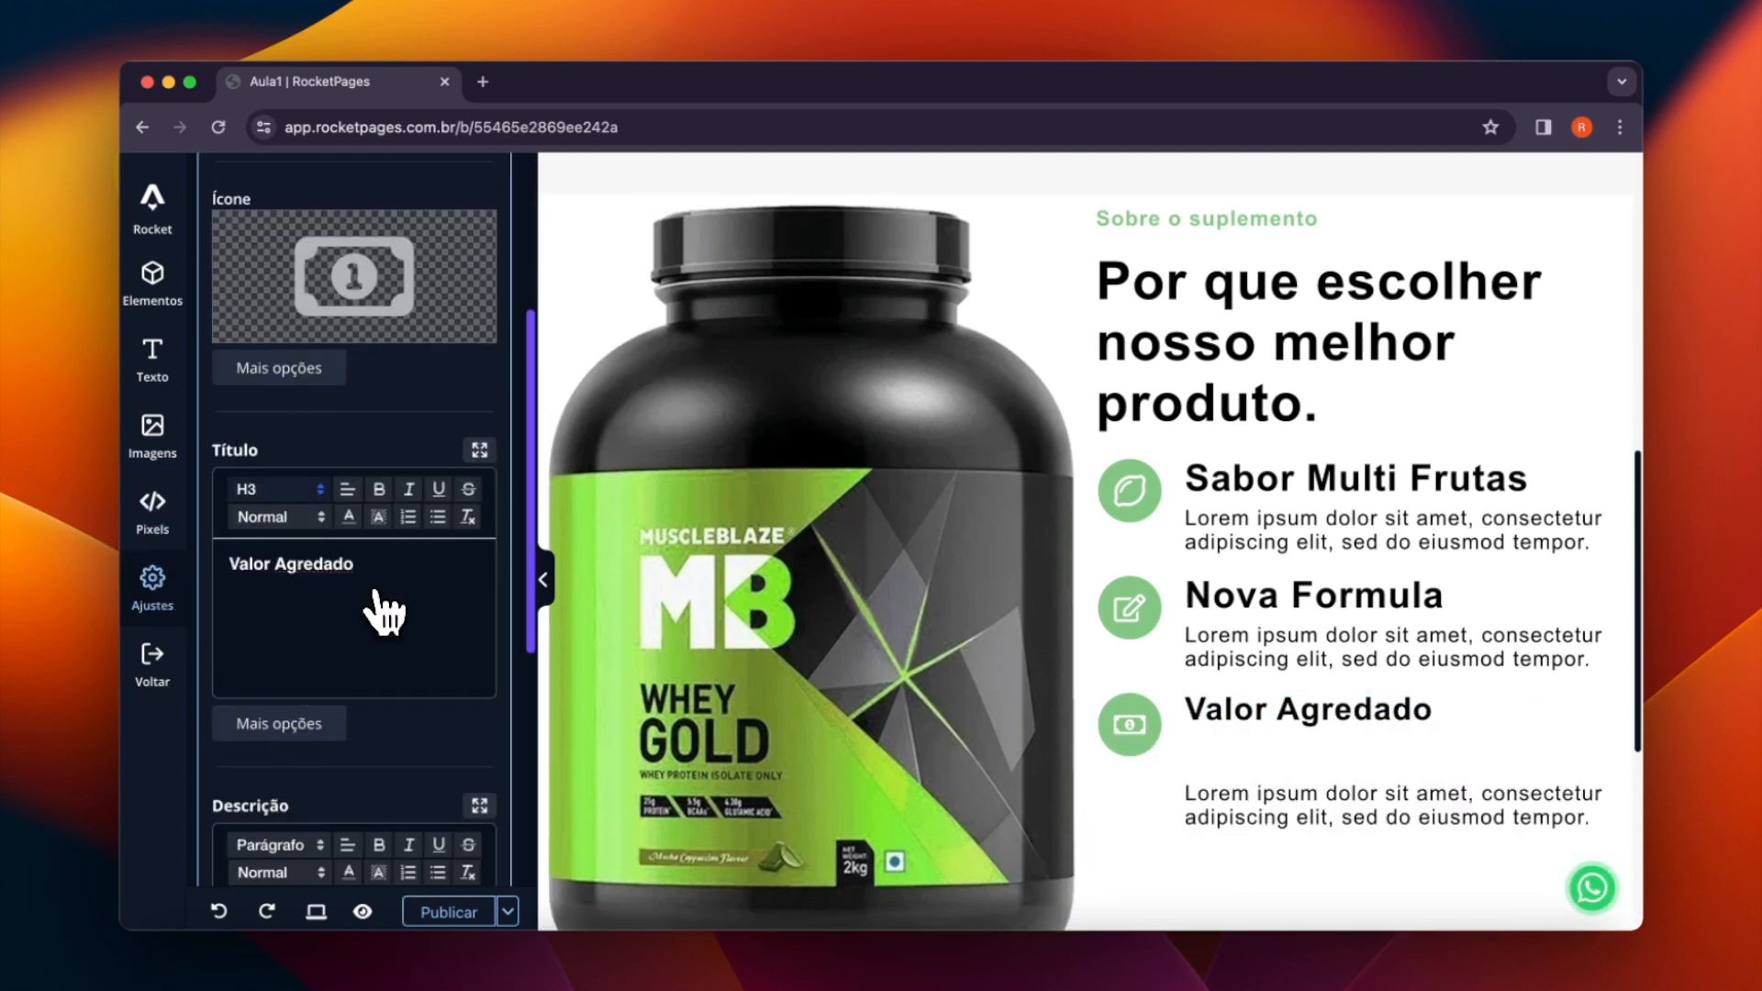
pyautogui.press('BackSpace')
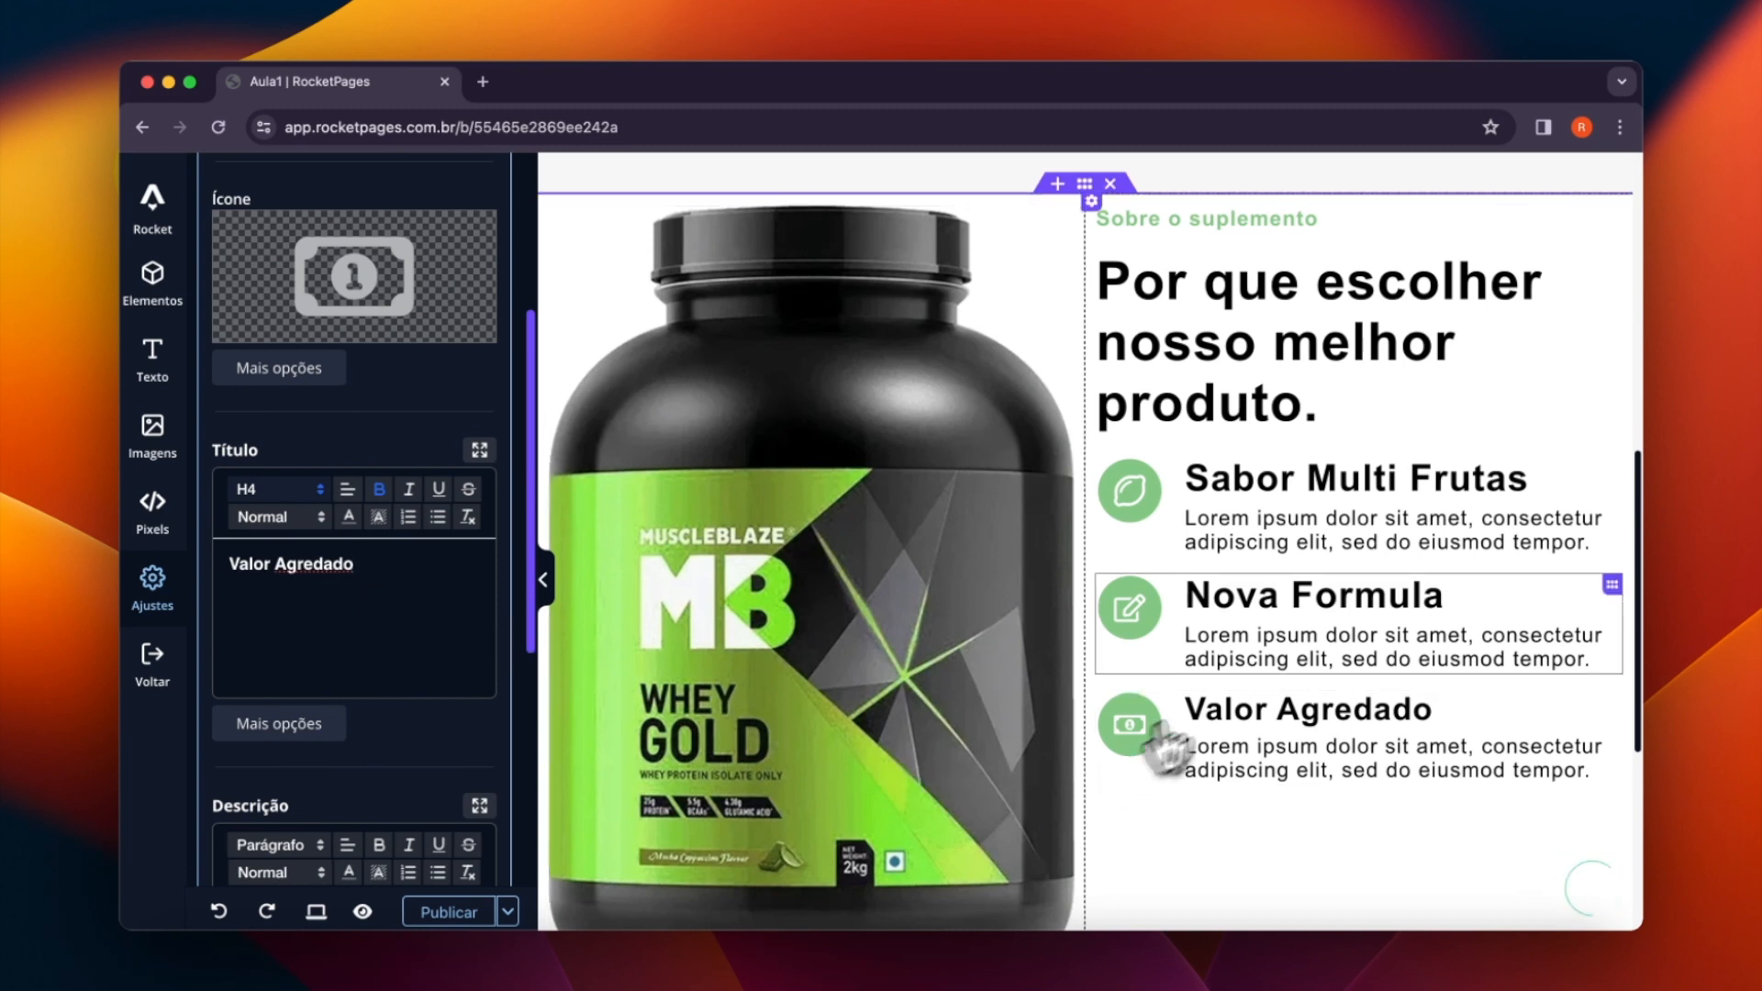
# - Set the supplement image to the Customizado size with a width of 329 px and center it horizontally
pyautogui.scroll(1, 892, 532)
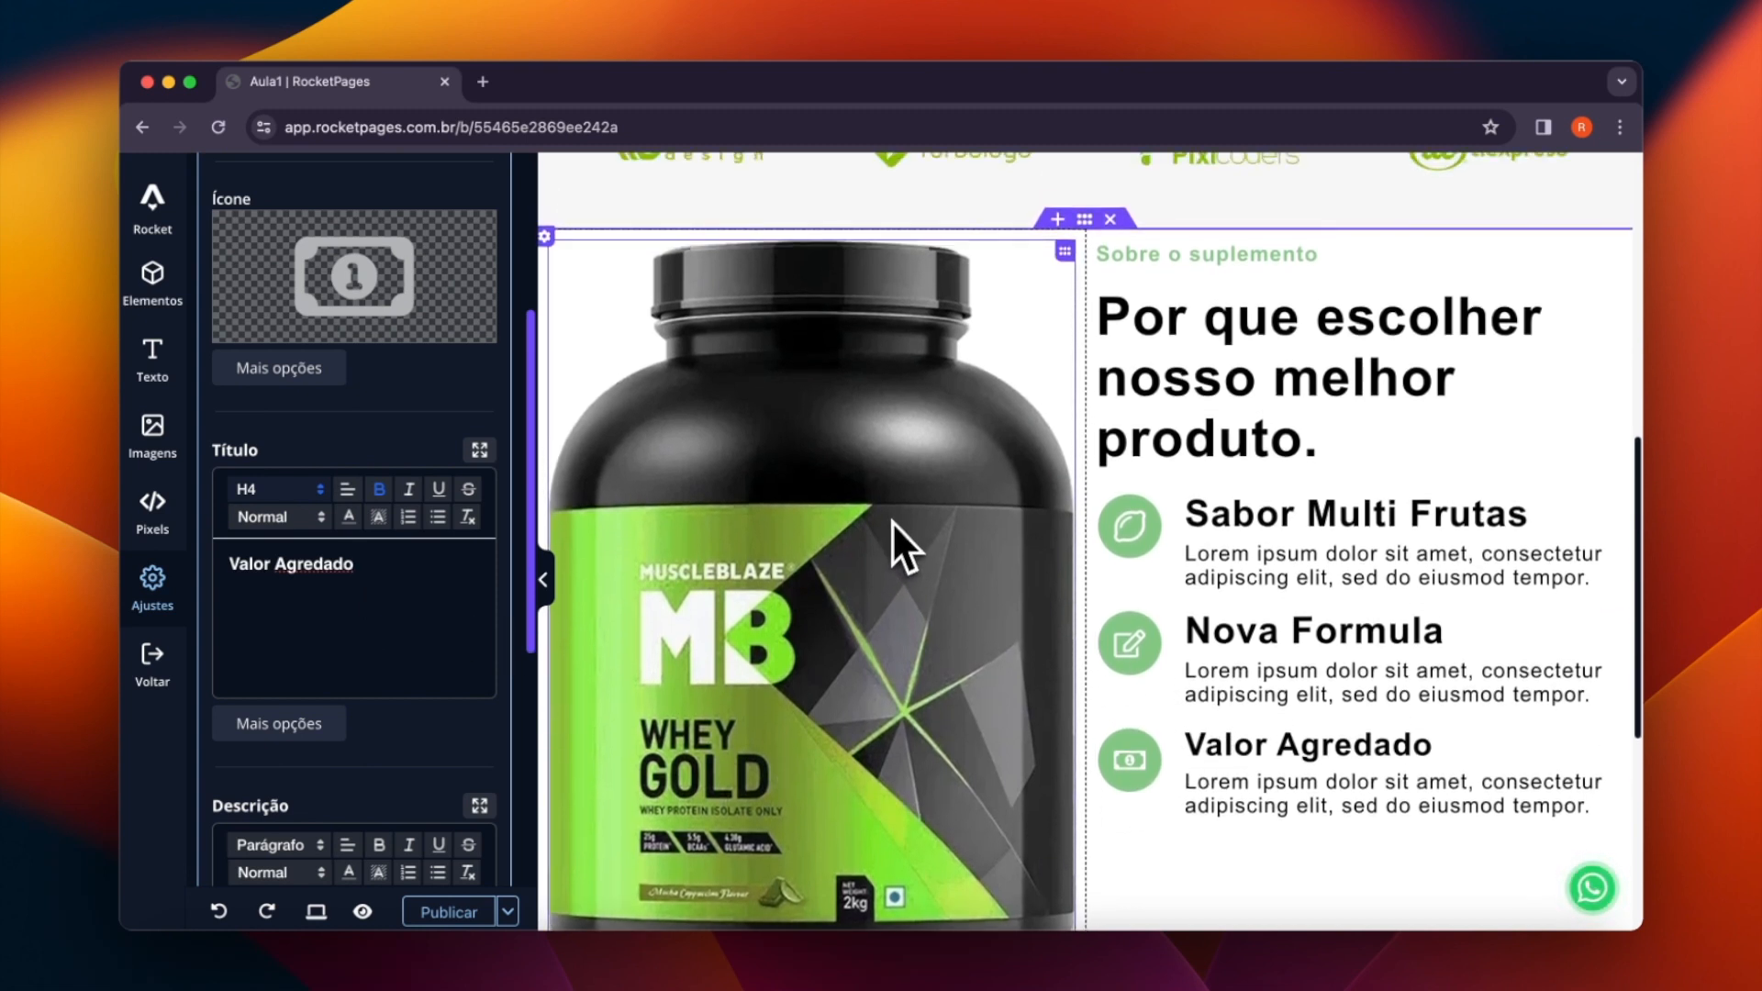
pyautogui.scroll(1, 900, 523)
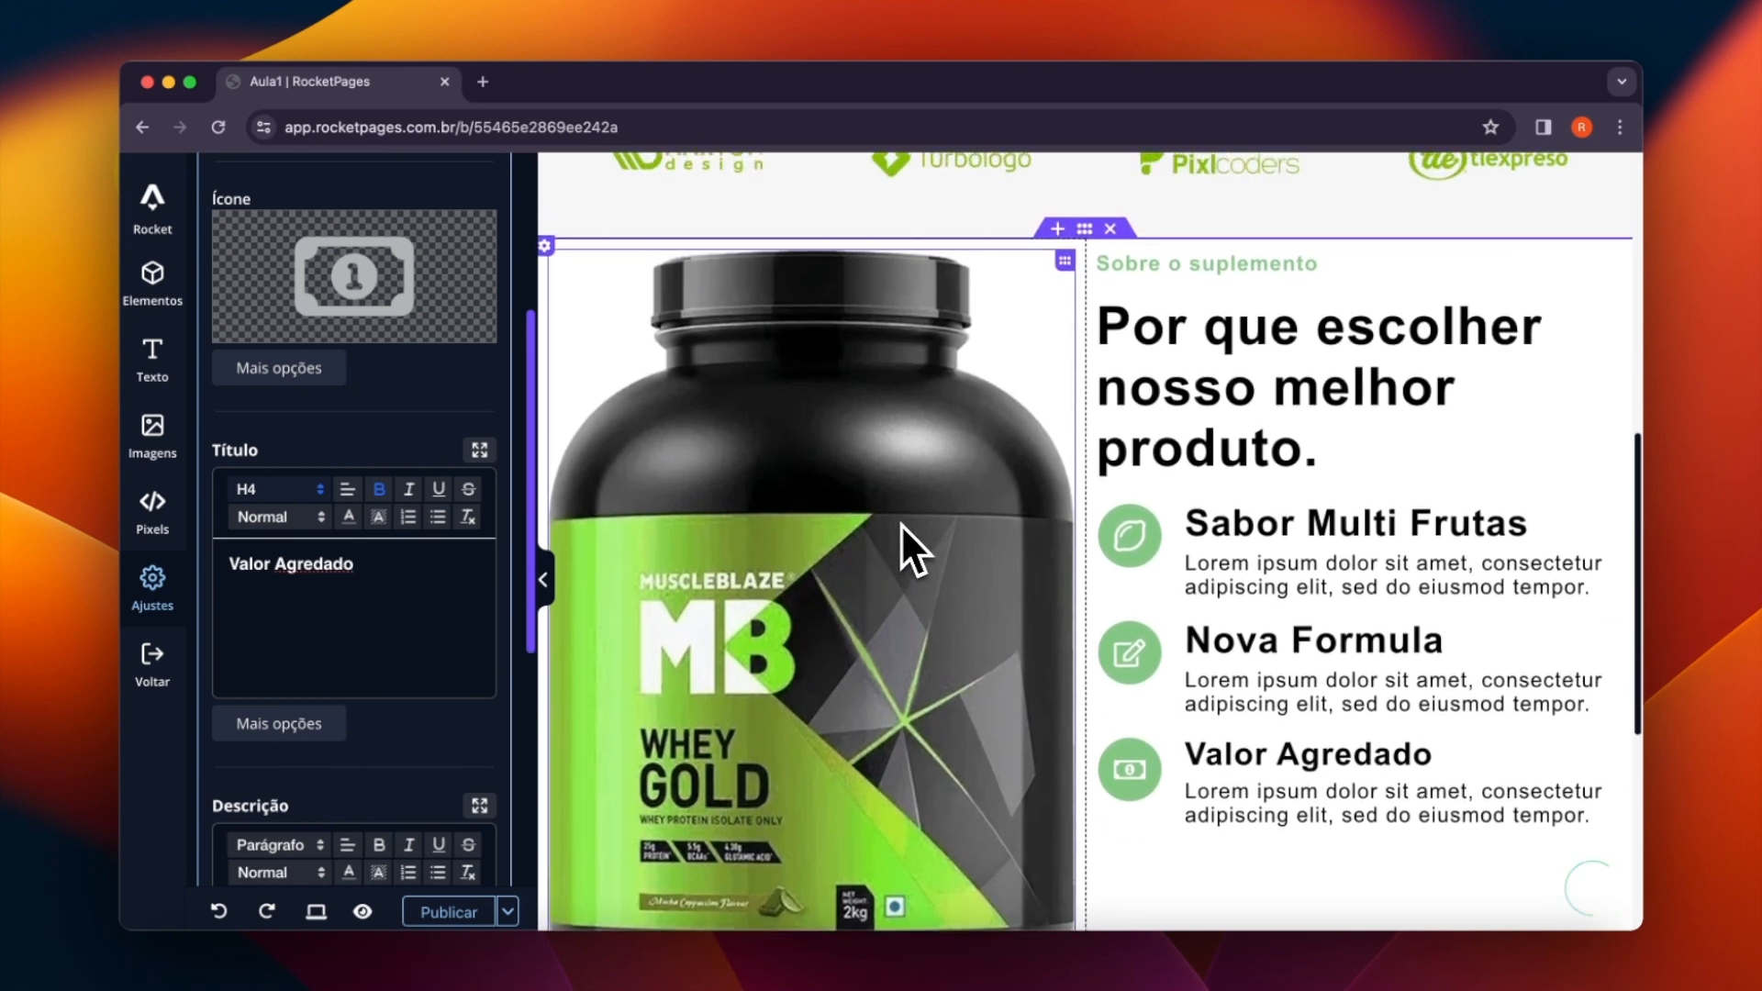
pyautogui.click(784, 419)
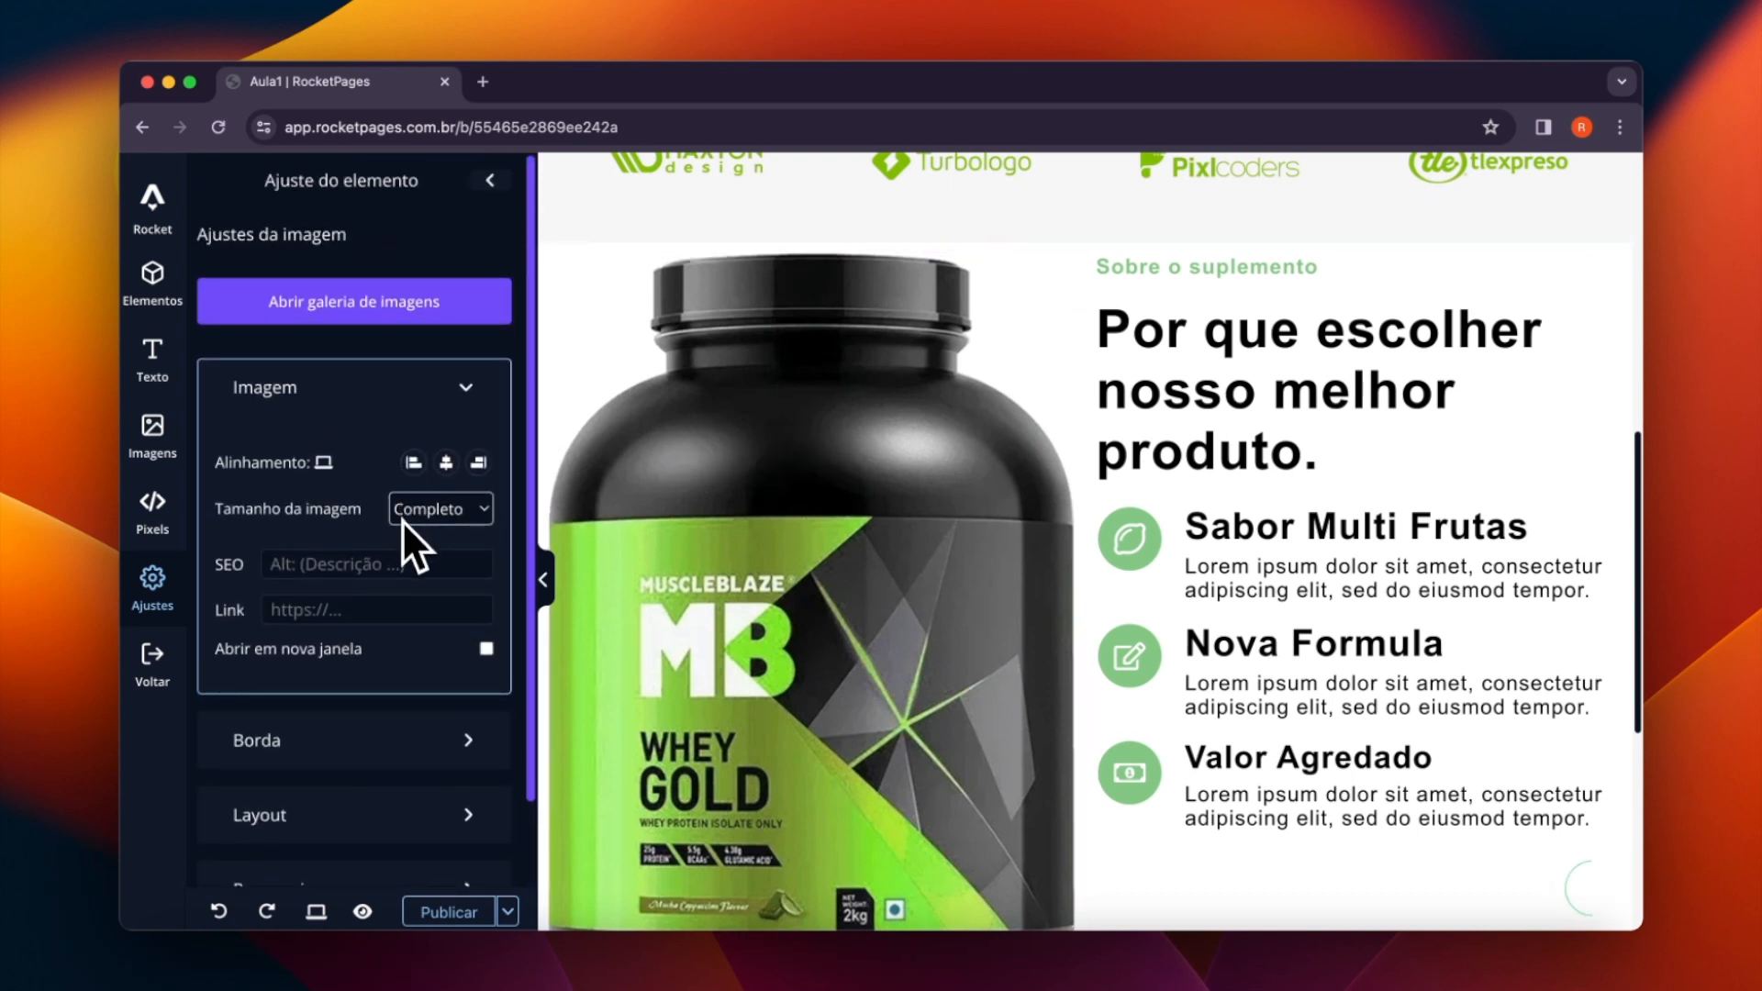
pyautogui.click(404, 514)
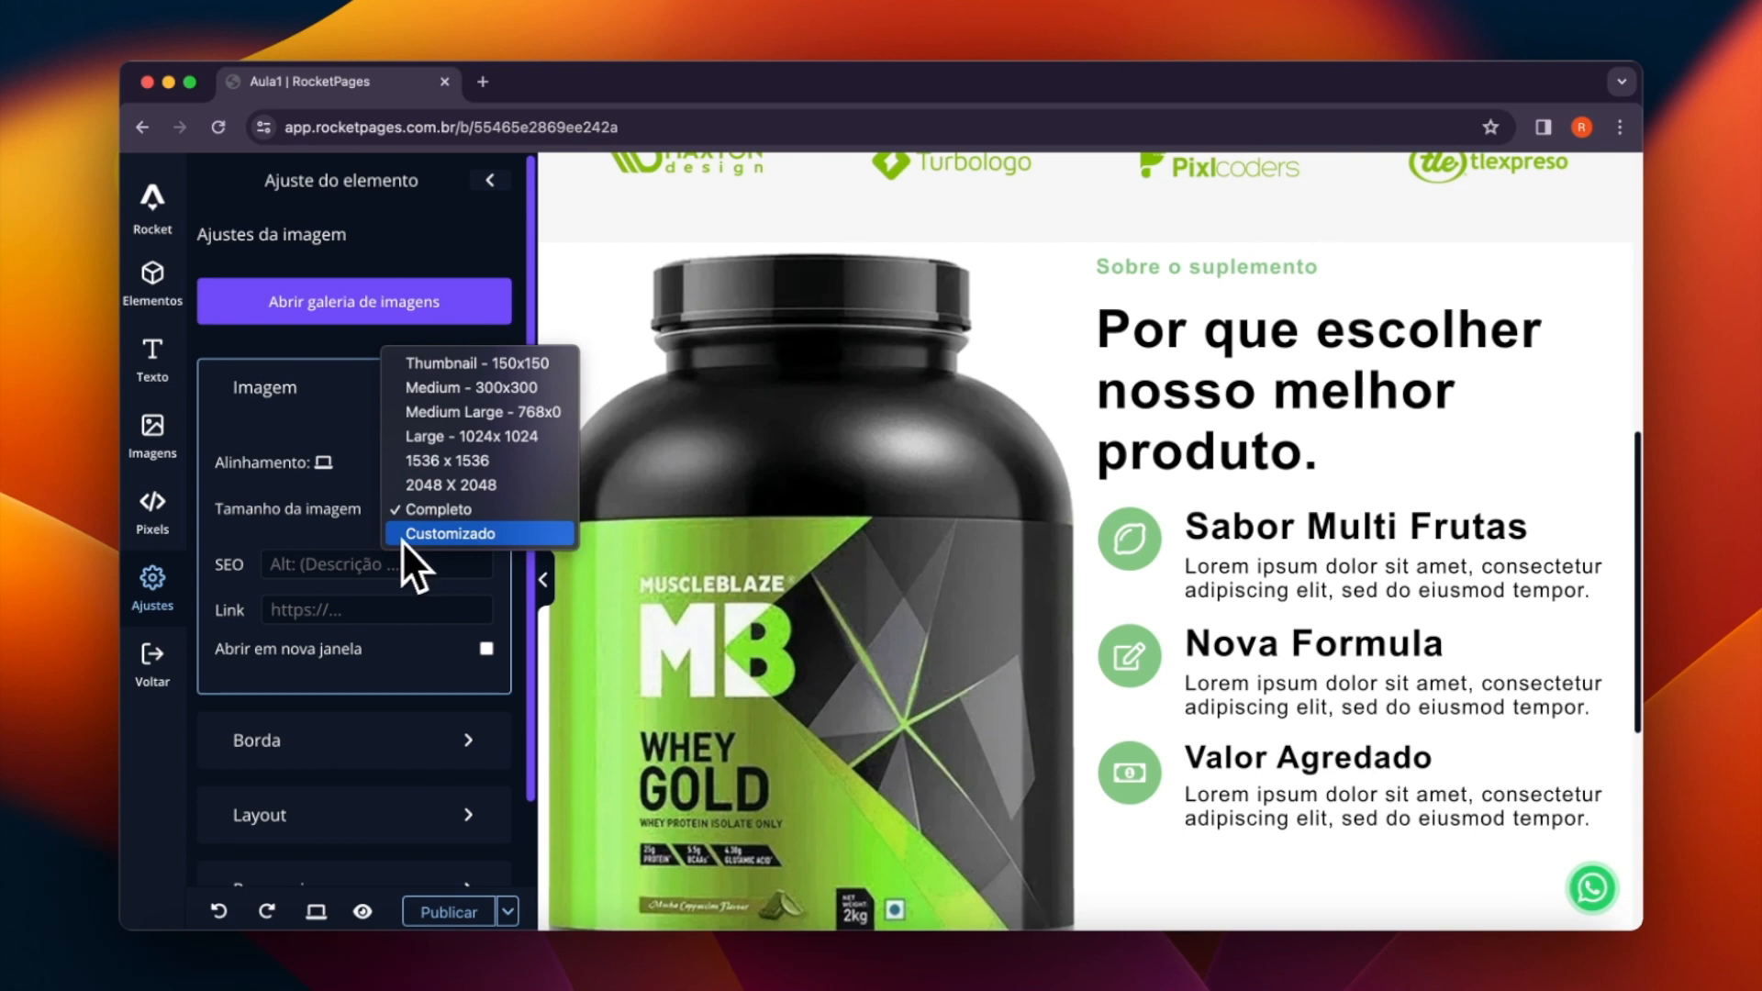
pyautogui.click(438, 537)
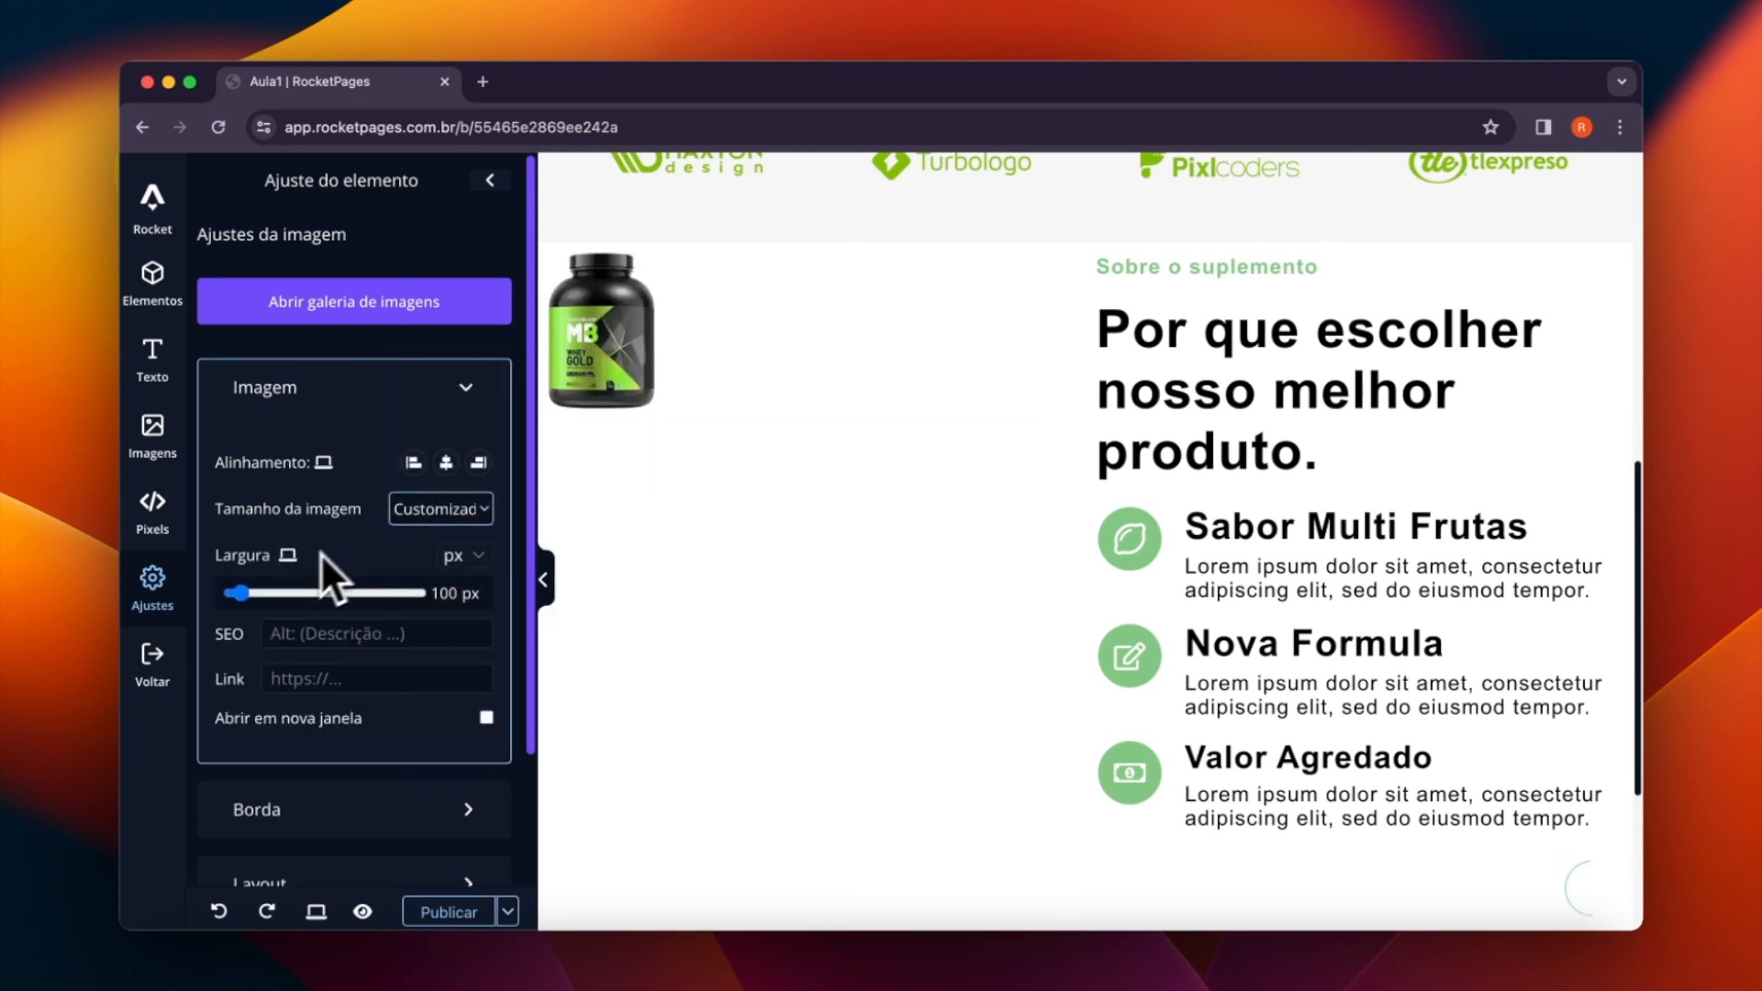
pyautogui.moveTo(250, 595); pyautogui.dragTo(267, 604)
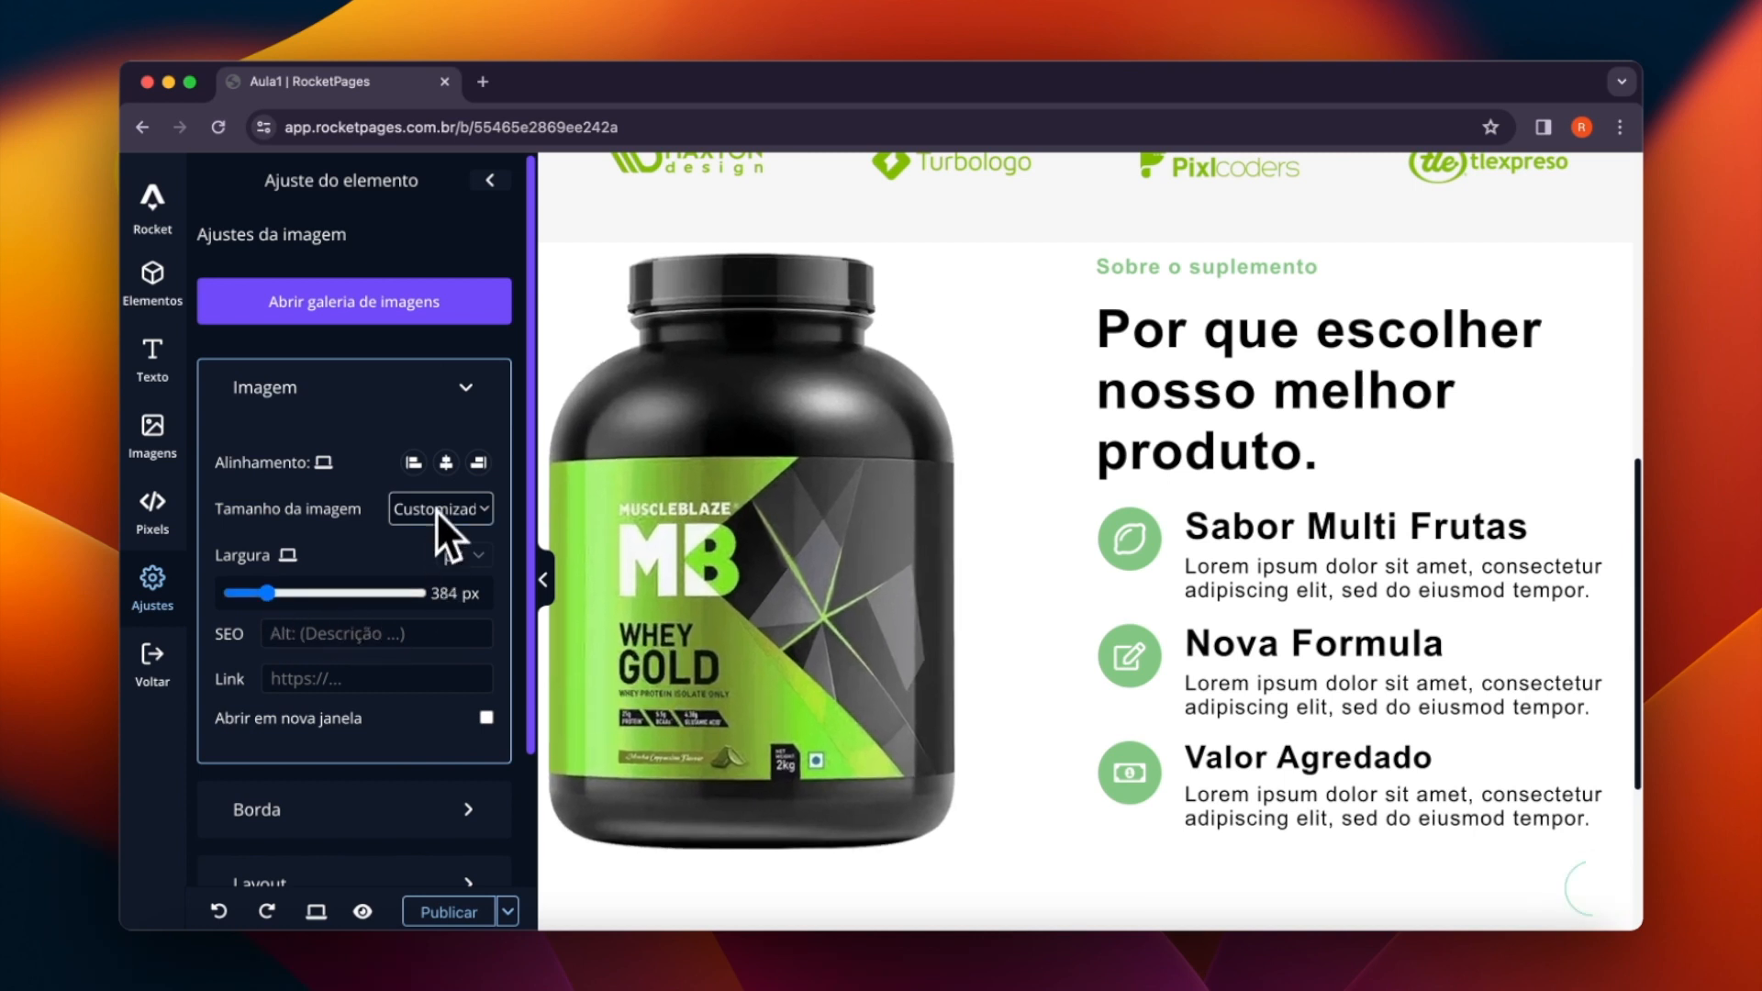
pyautogui.click(448, 470)
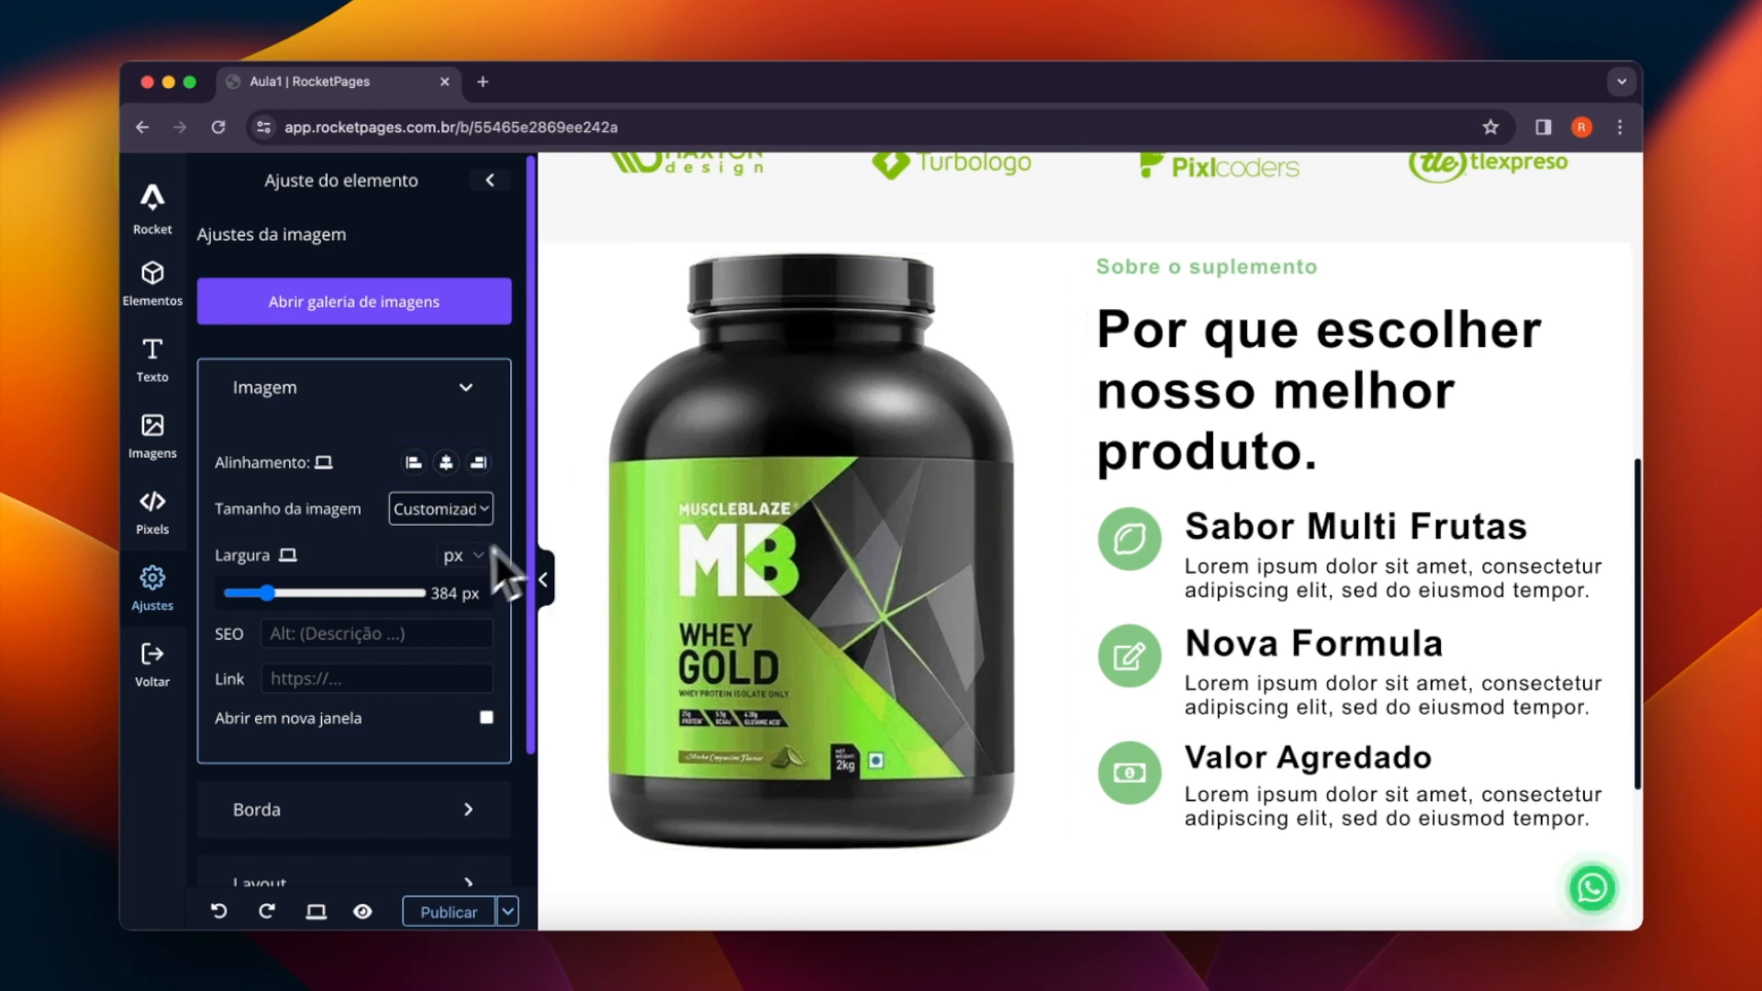
pyautogui.moveTo(257, 603); pyautogui.dragTo(263, 604)
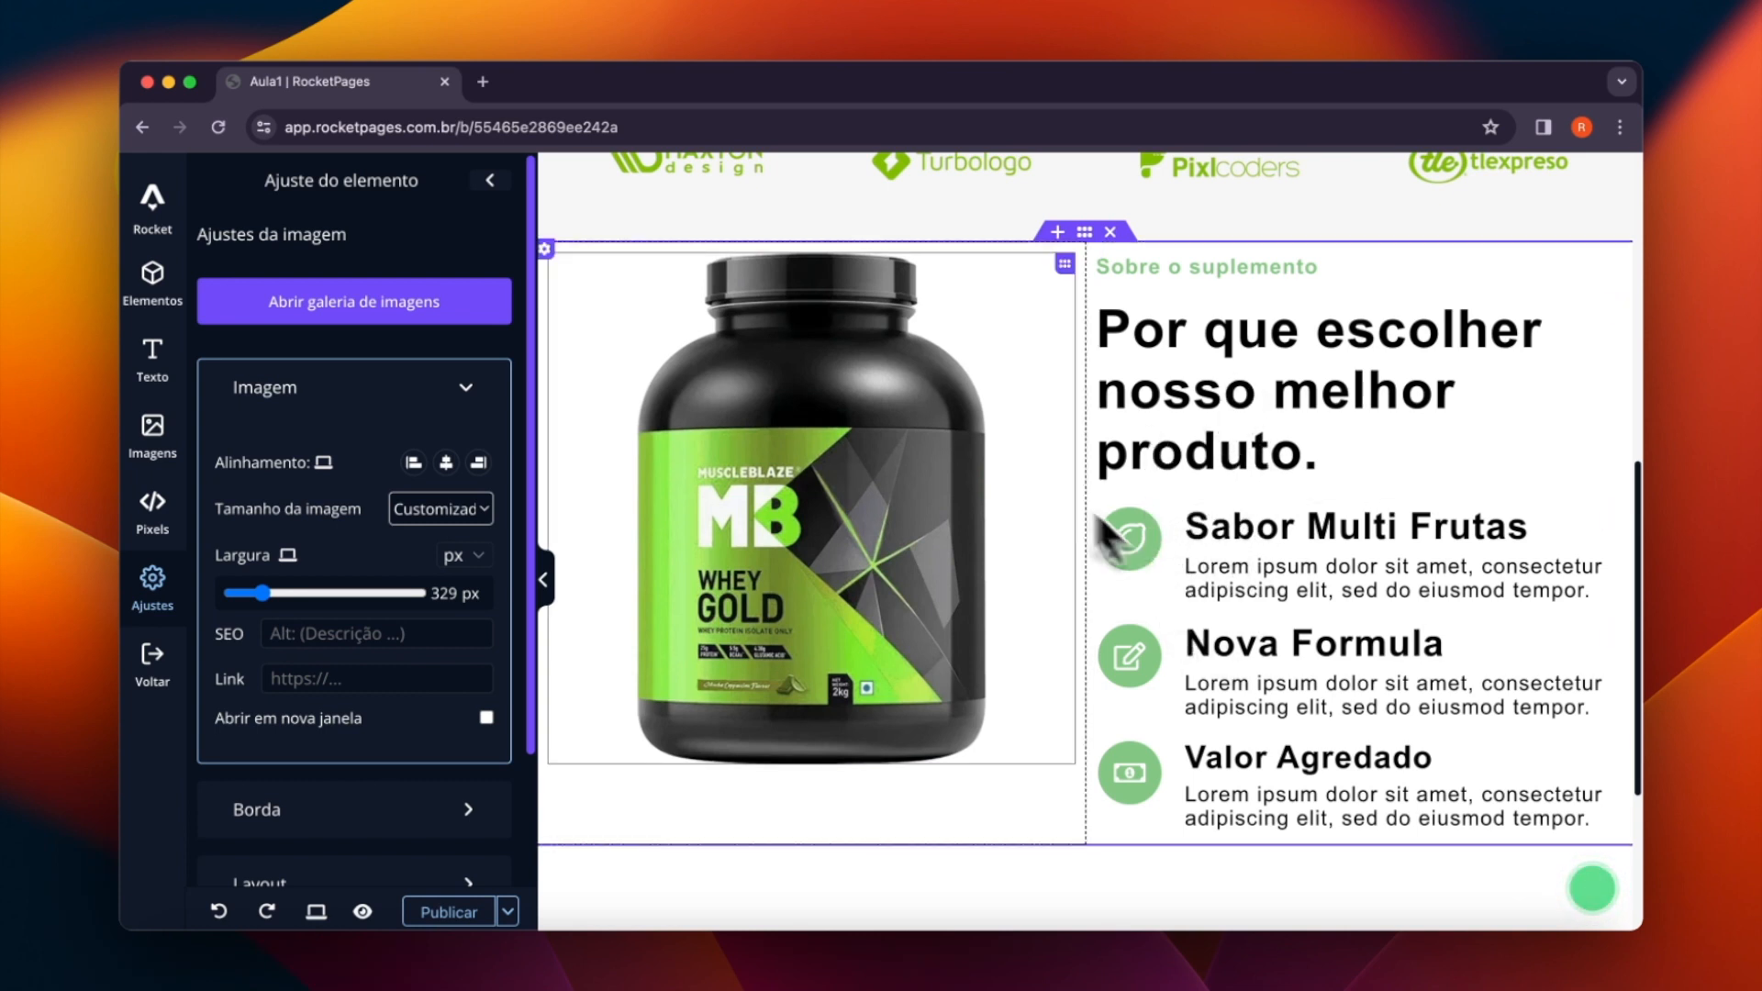
# - Set the vertical alignment of the column containing the supplement image to Centro
pyautogui.click(546, 249)
pyautogui.scroll(-1, 384, 601)
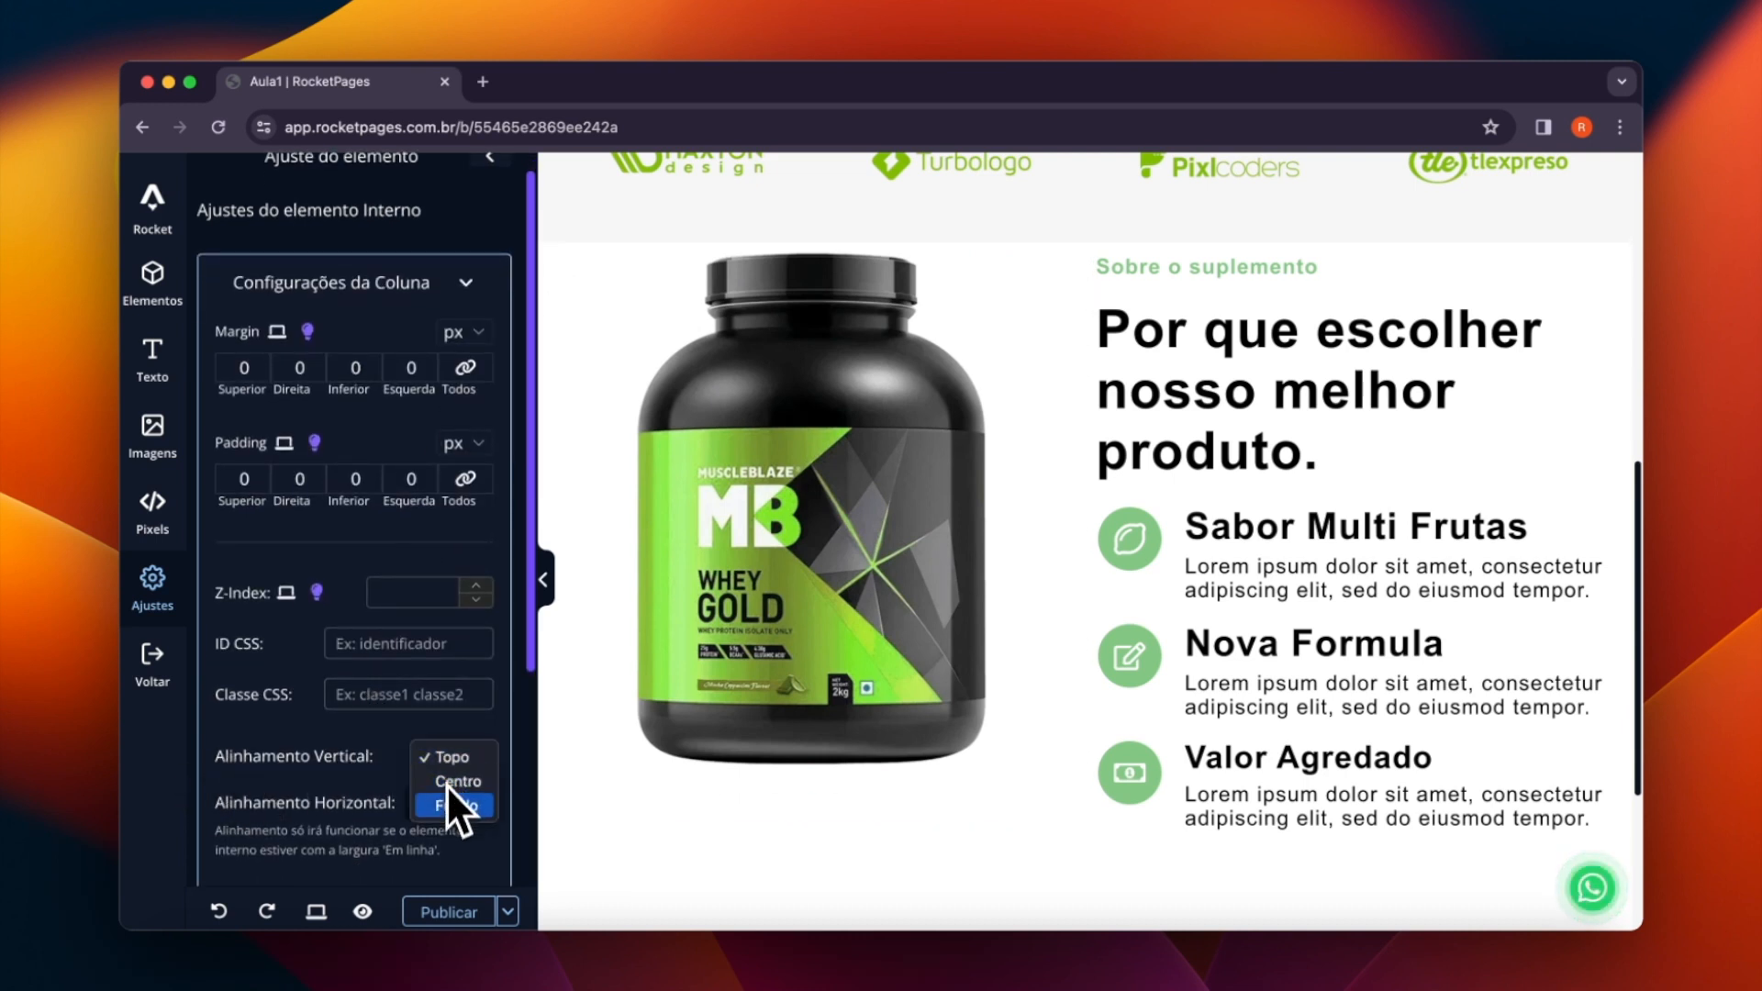
pyautogui.click(448, 787)
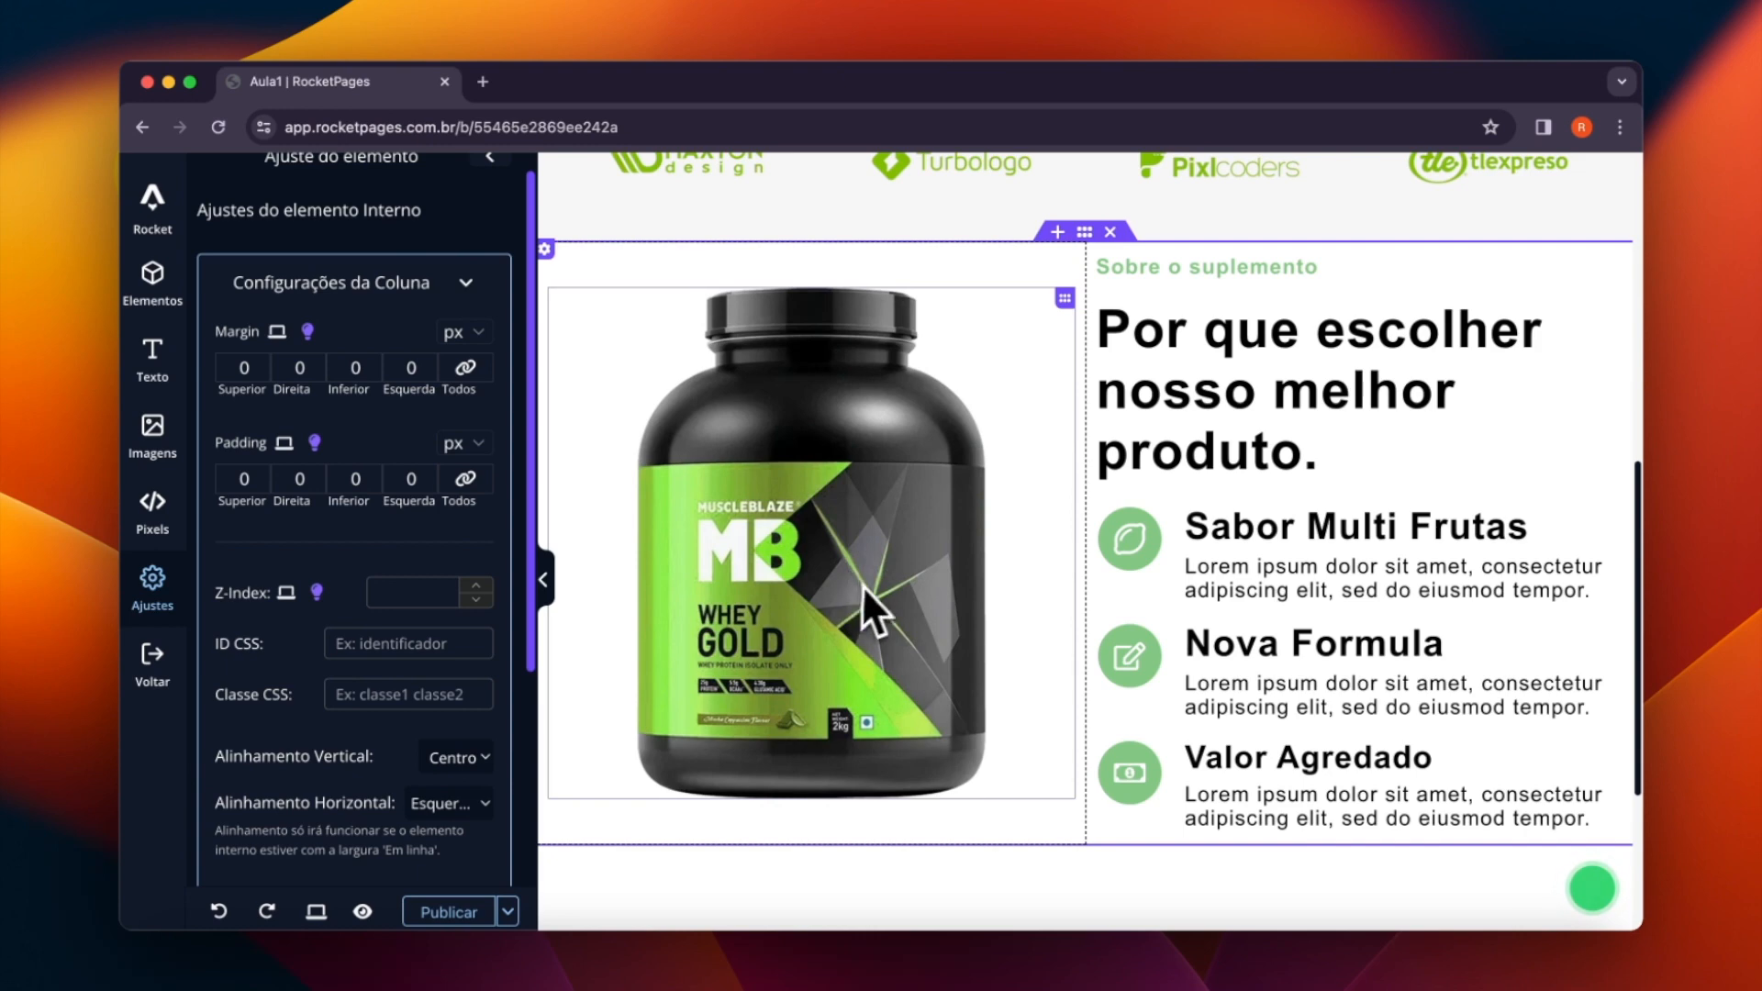
# - Set the top margin of the two-column product section to 25 px
pyautogui.scroll(4, 1165, 535)
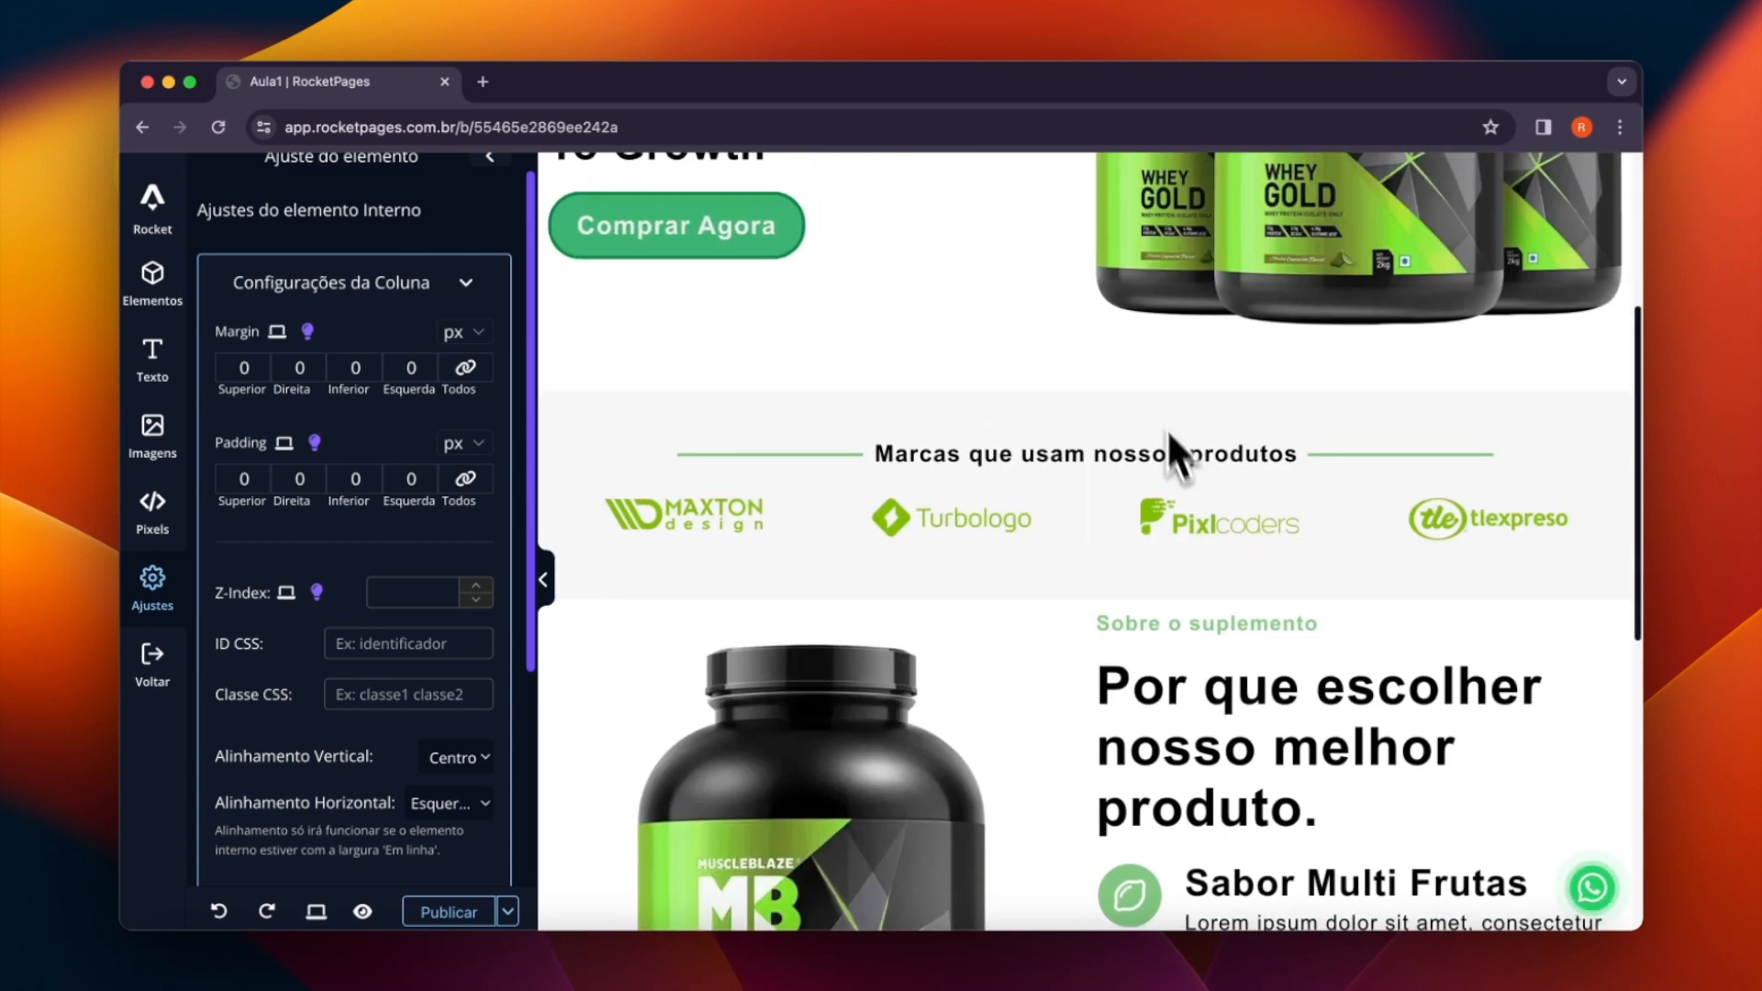
pyautogui.scroll(-1, 1180, 613)
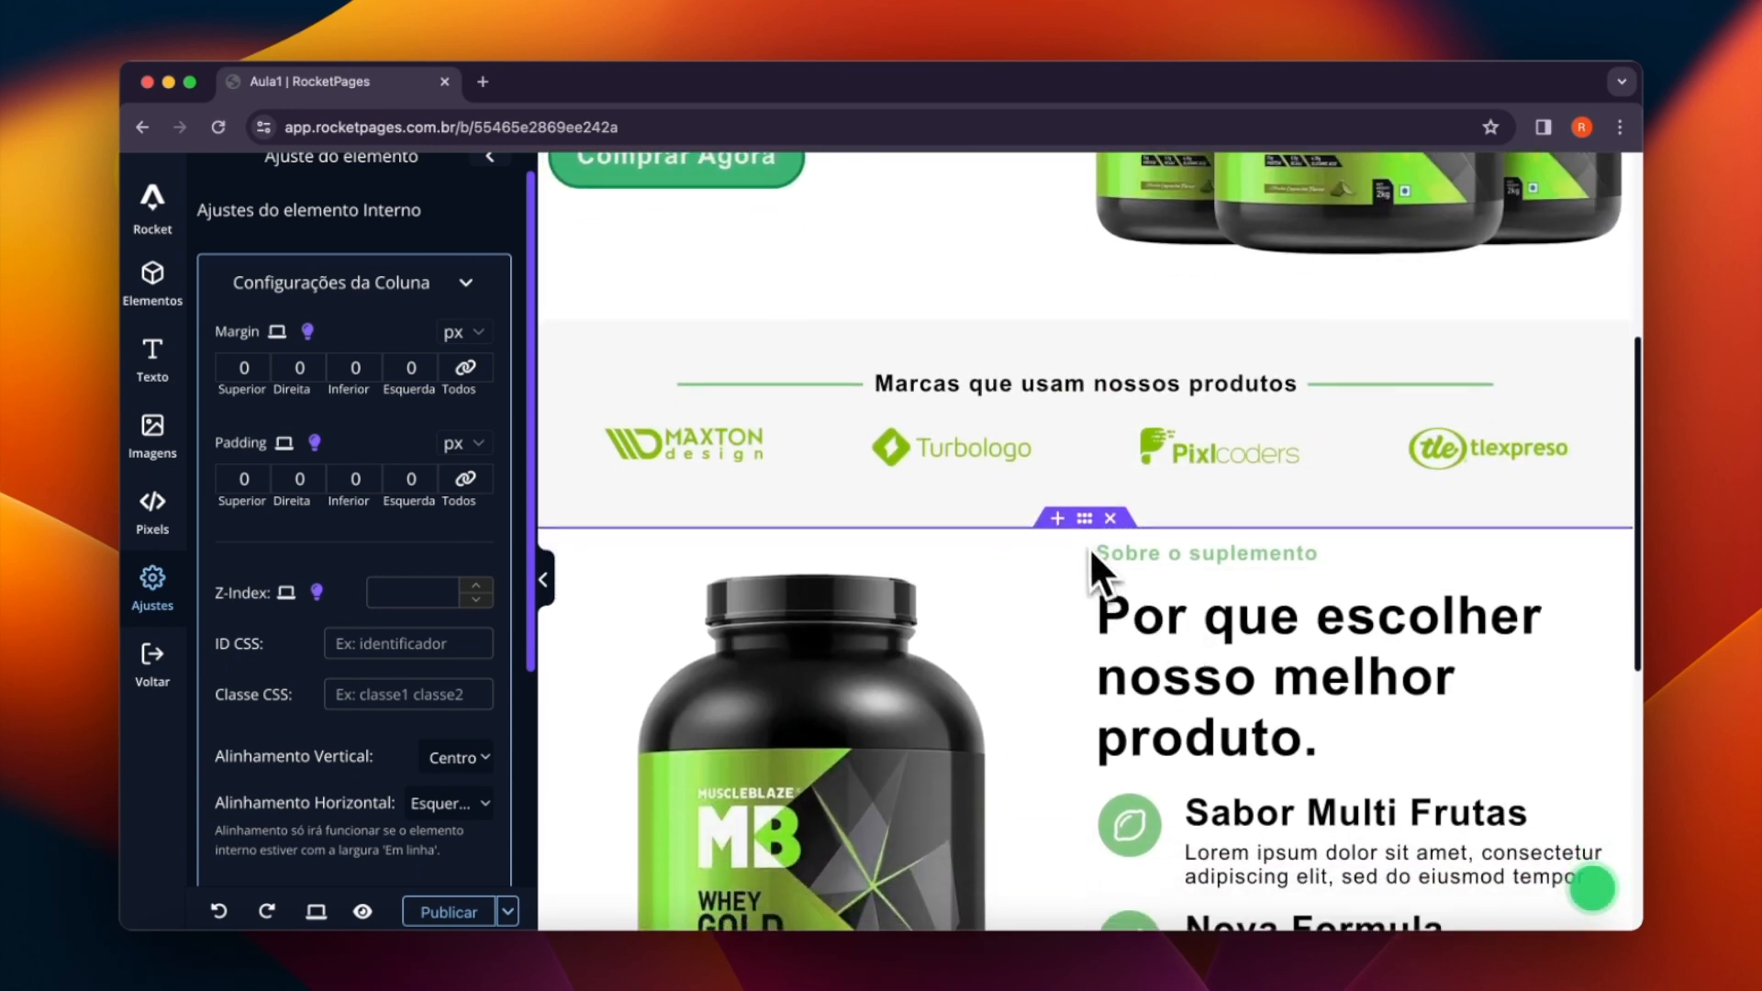
pyautogui.click(1081, 530)
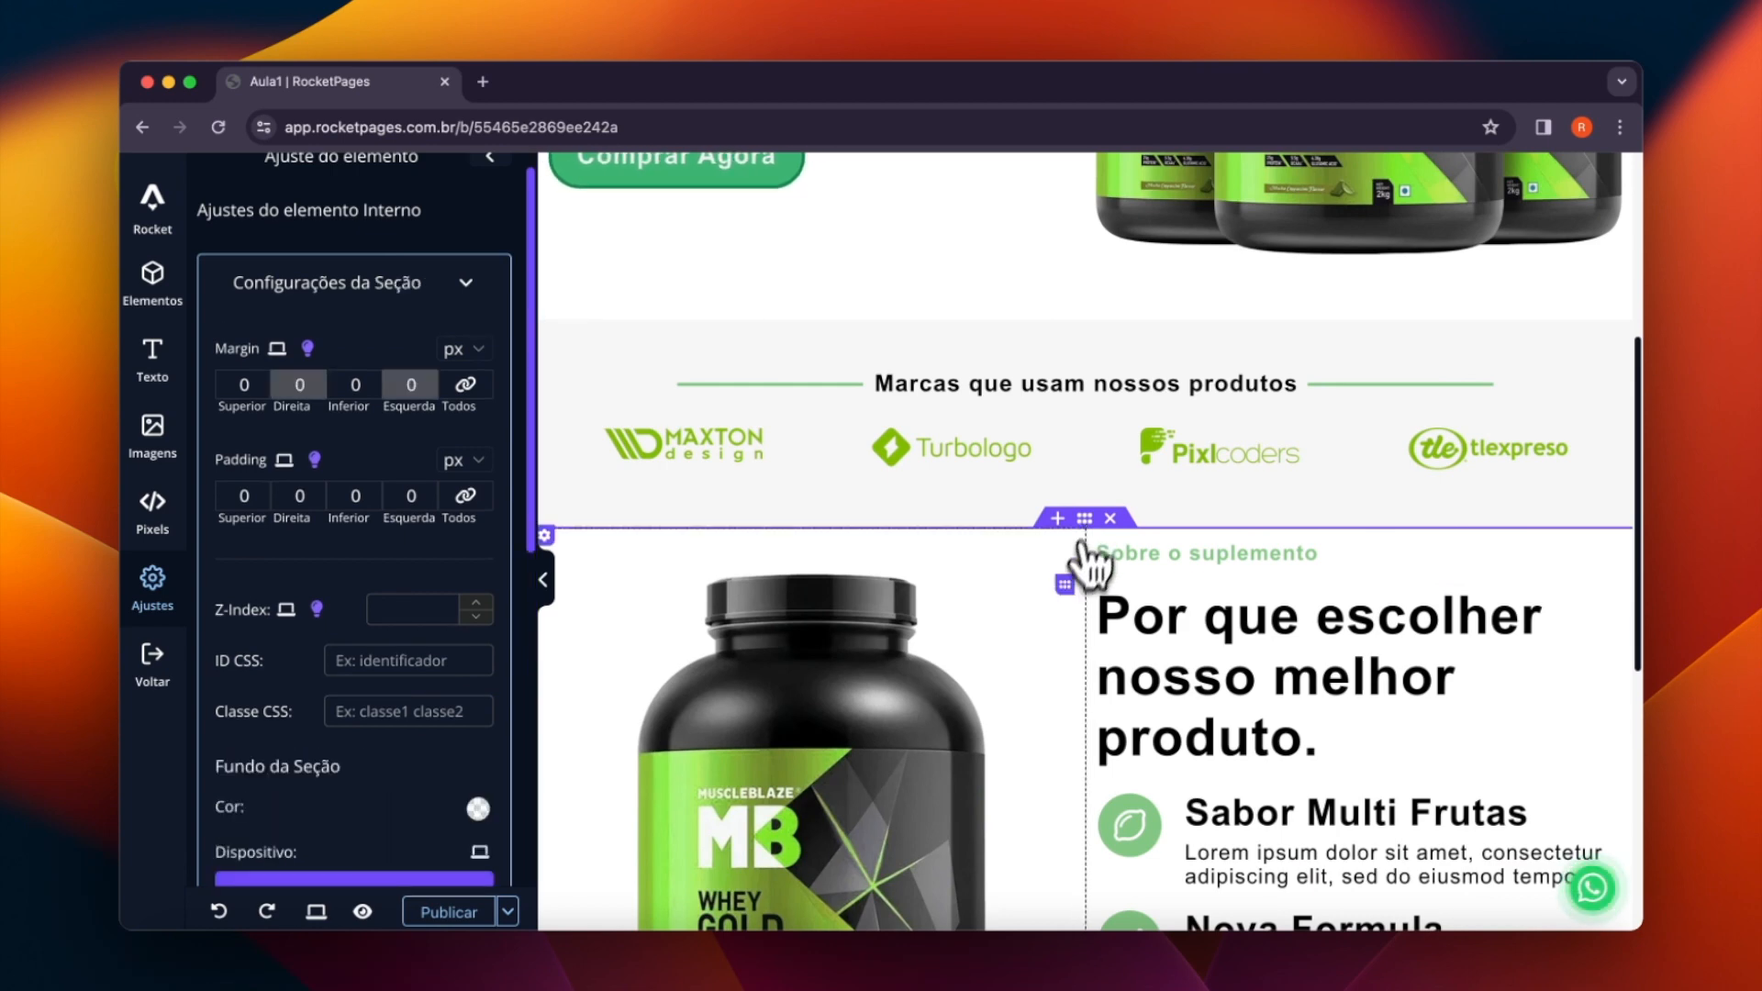
pyautogui.scroll(-2, 1069, 578)
pyautogui.scroll(-3, 1069, 614)
pyautogui.click(256, 383)
pyautogui.click(256, 383)
pyautogui.click(256, 384)
pyautogui.click(256, 384)
pyautogui.scroll(4, 888, 448)
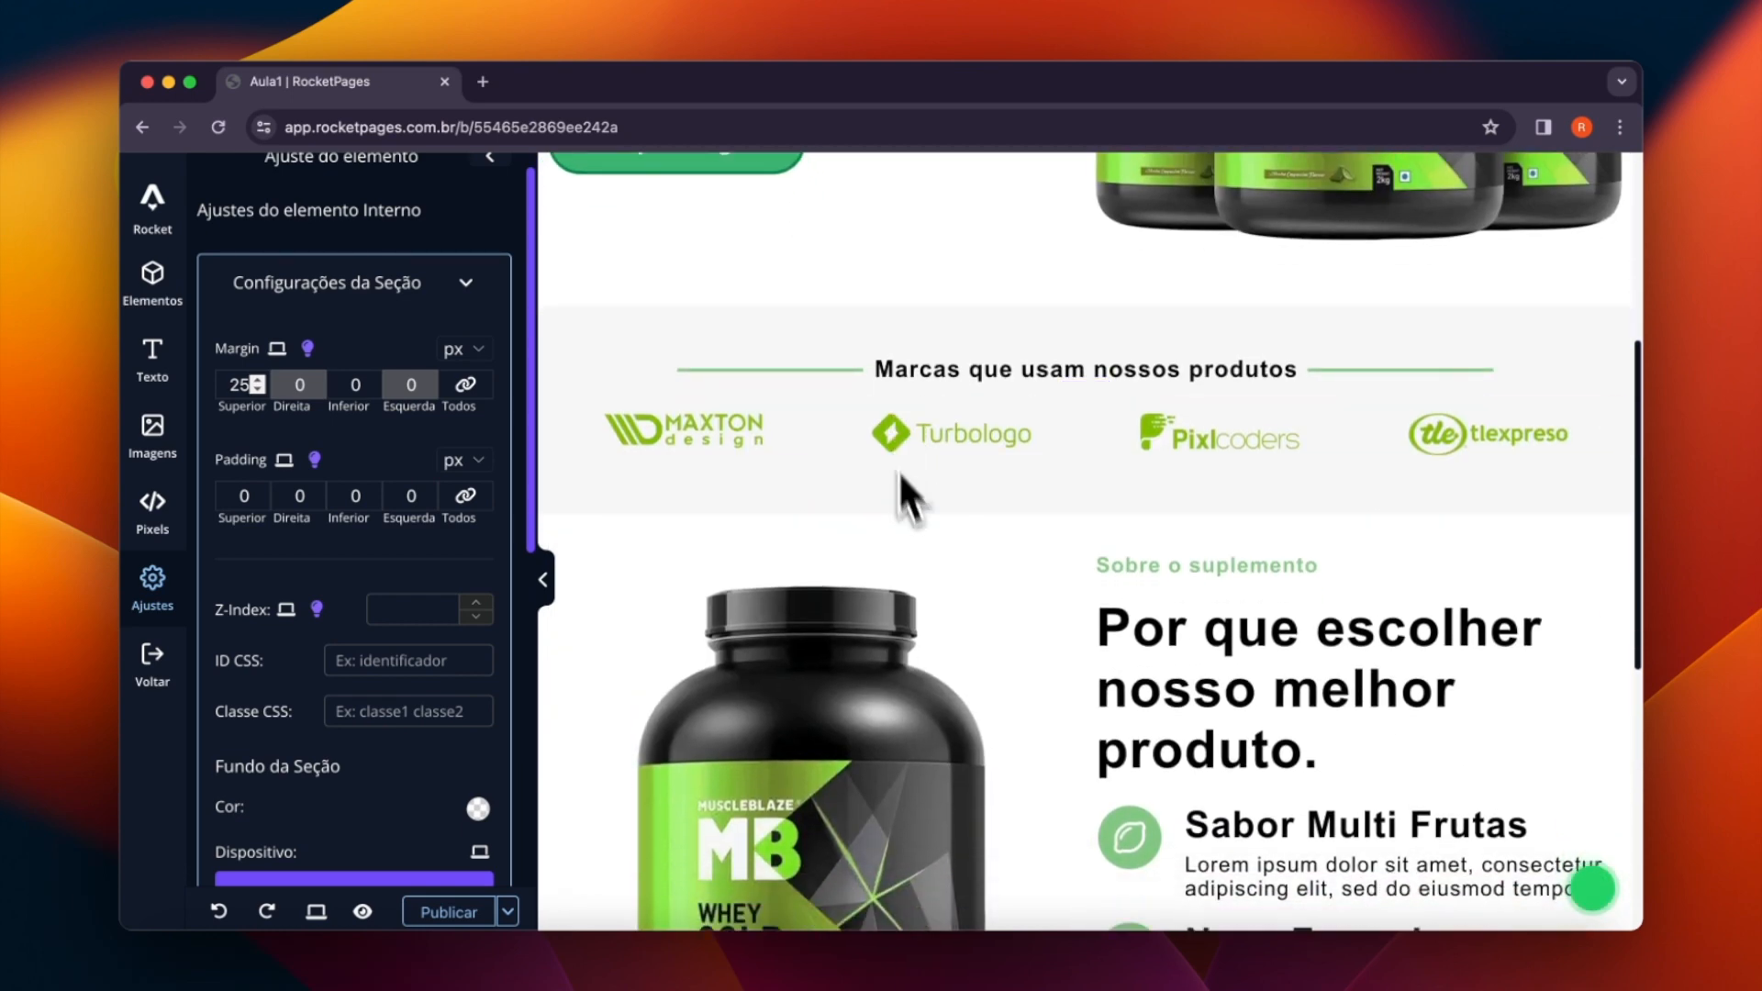
# - Set both the top and bottom margins of the two-column product section to 48 px
pyautogui.scroll(-1, 1147, 642)
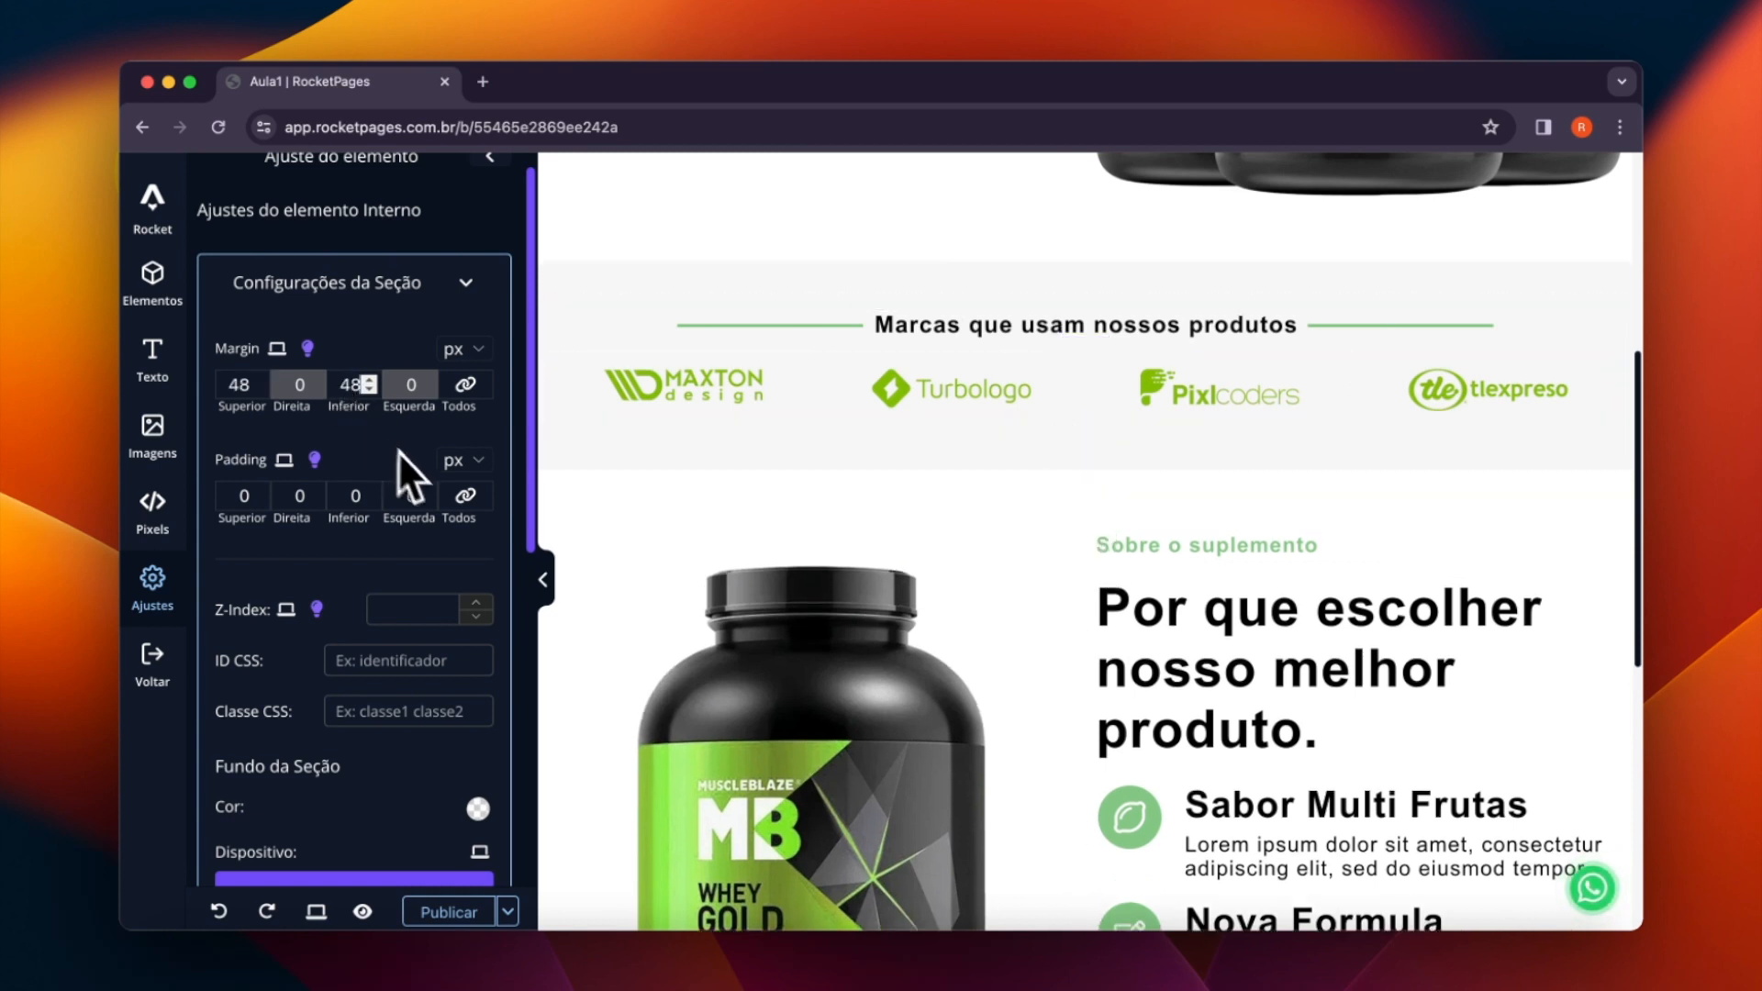
pyautogui.scroll(-3, 791, 504)
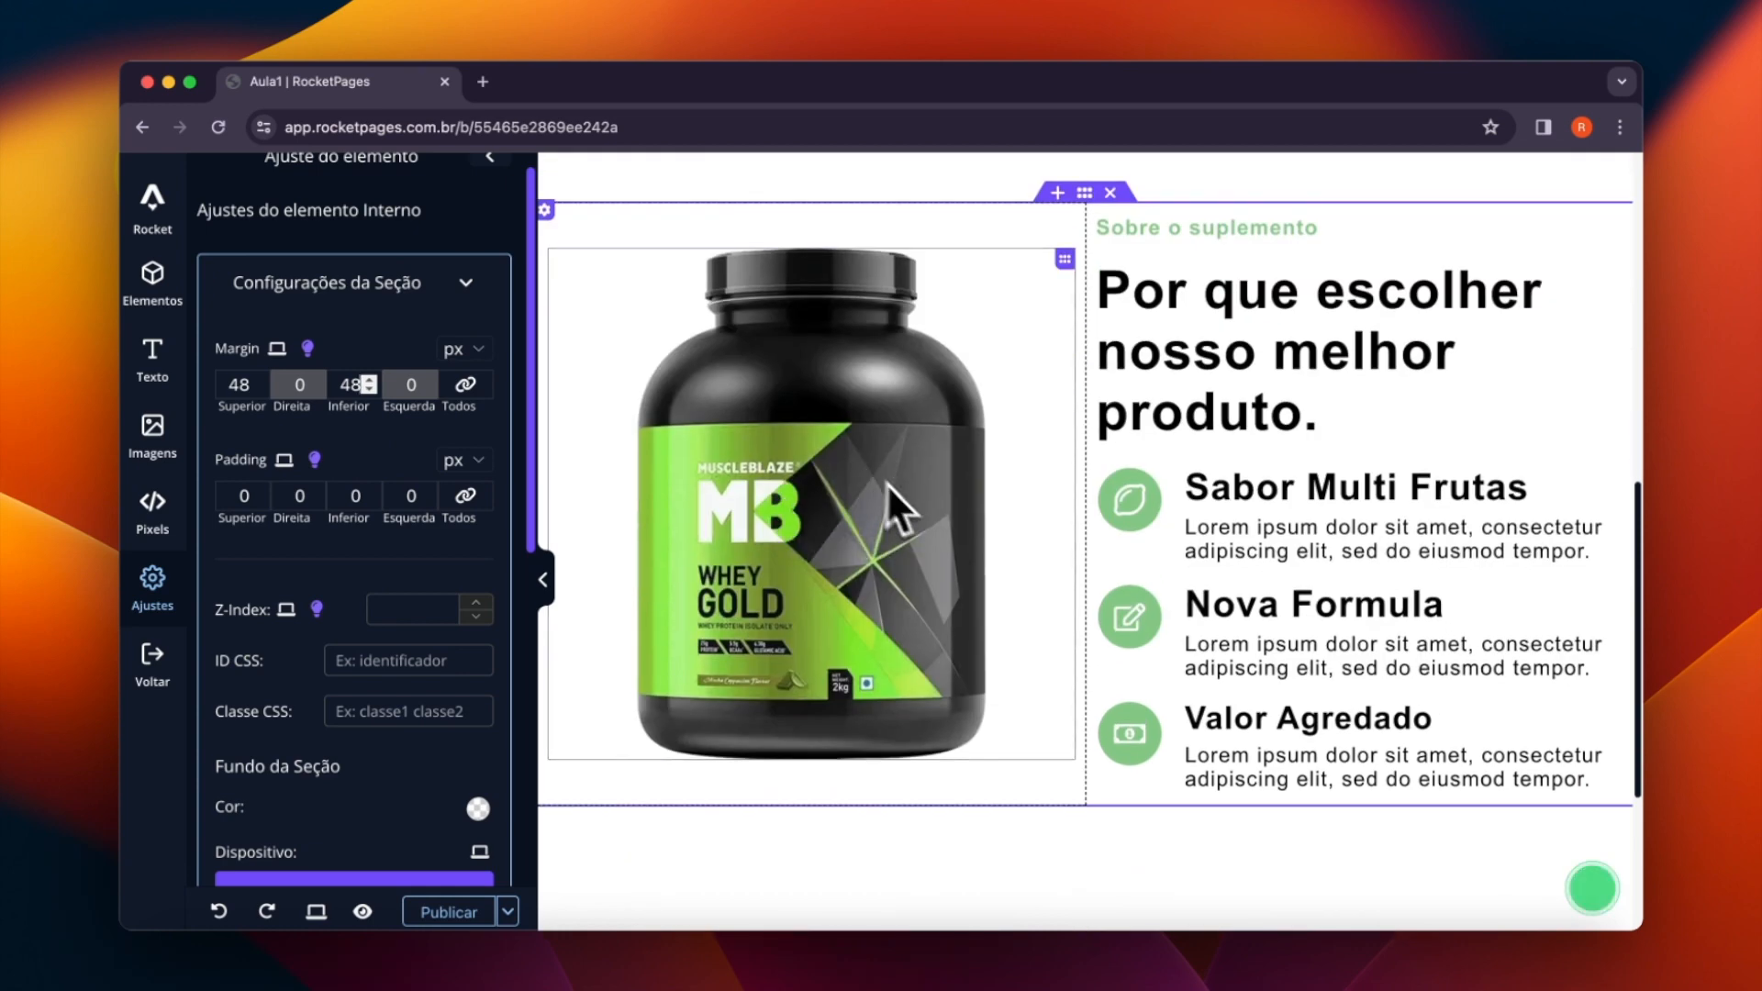
pyautogui.scroll(-1, 1022, 700)
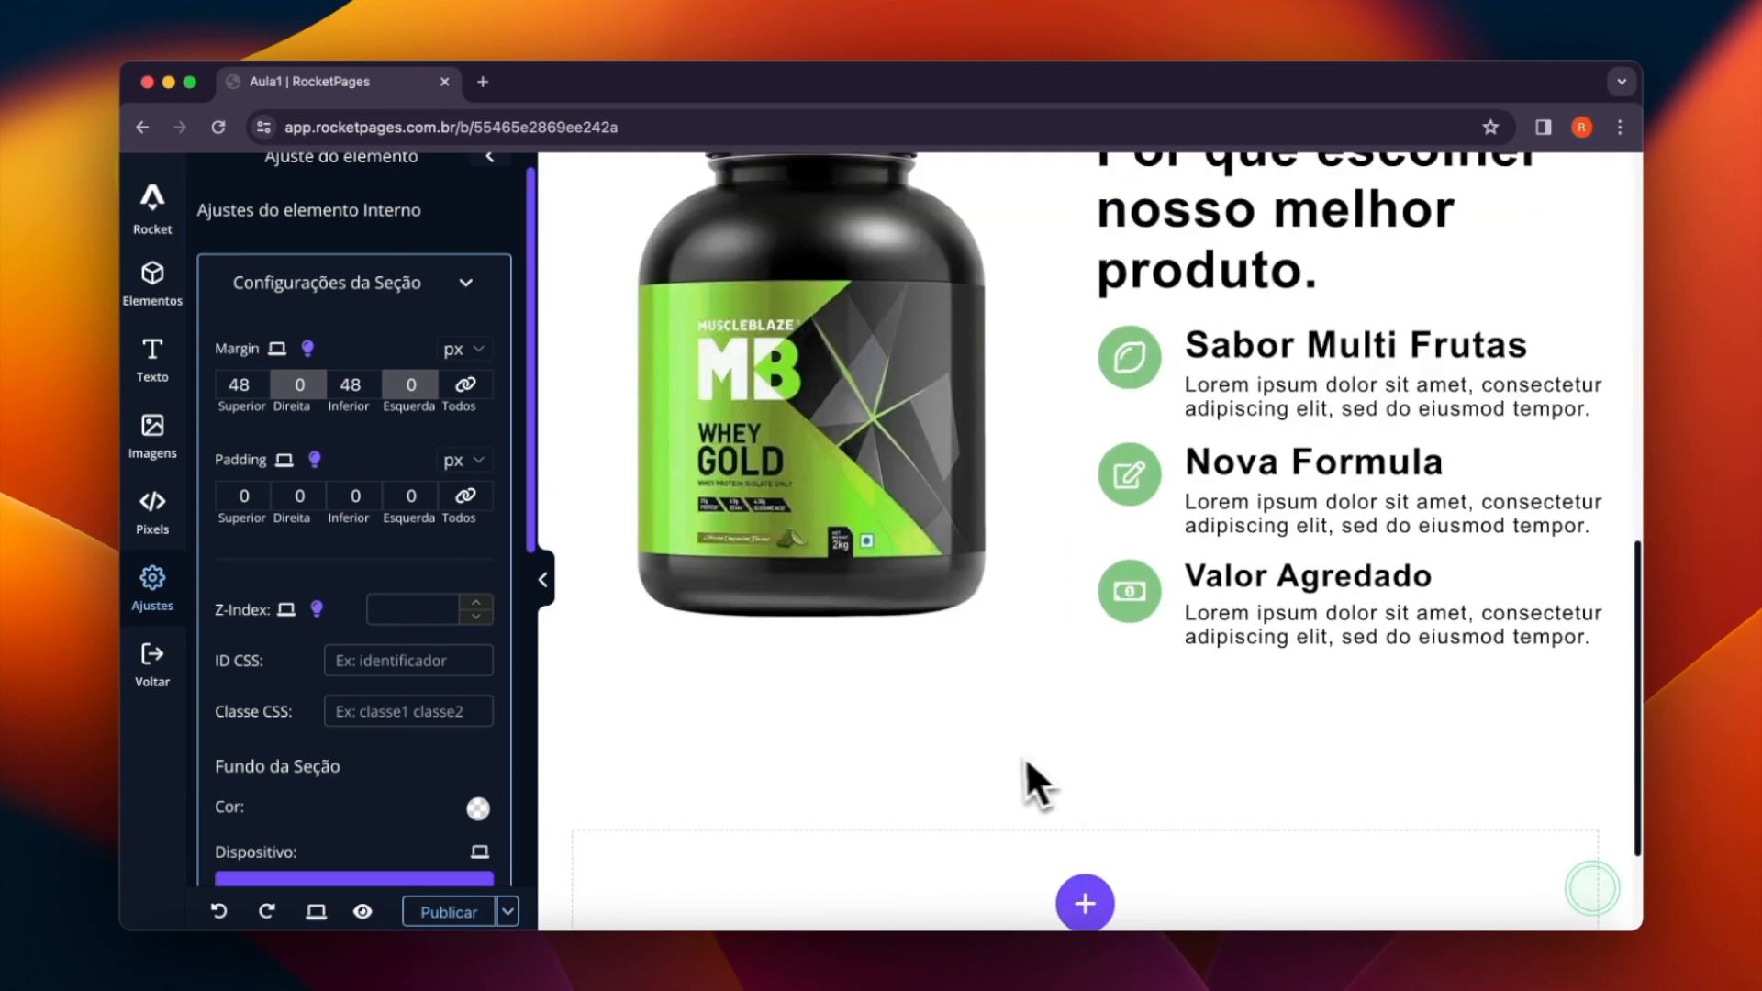
pyautogui.scroll(5, 1007, 759)
pyautogui.scroll(-2, 1006, 759)
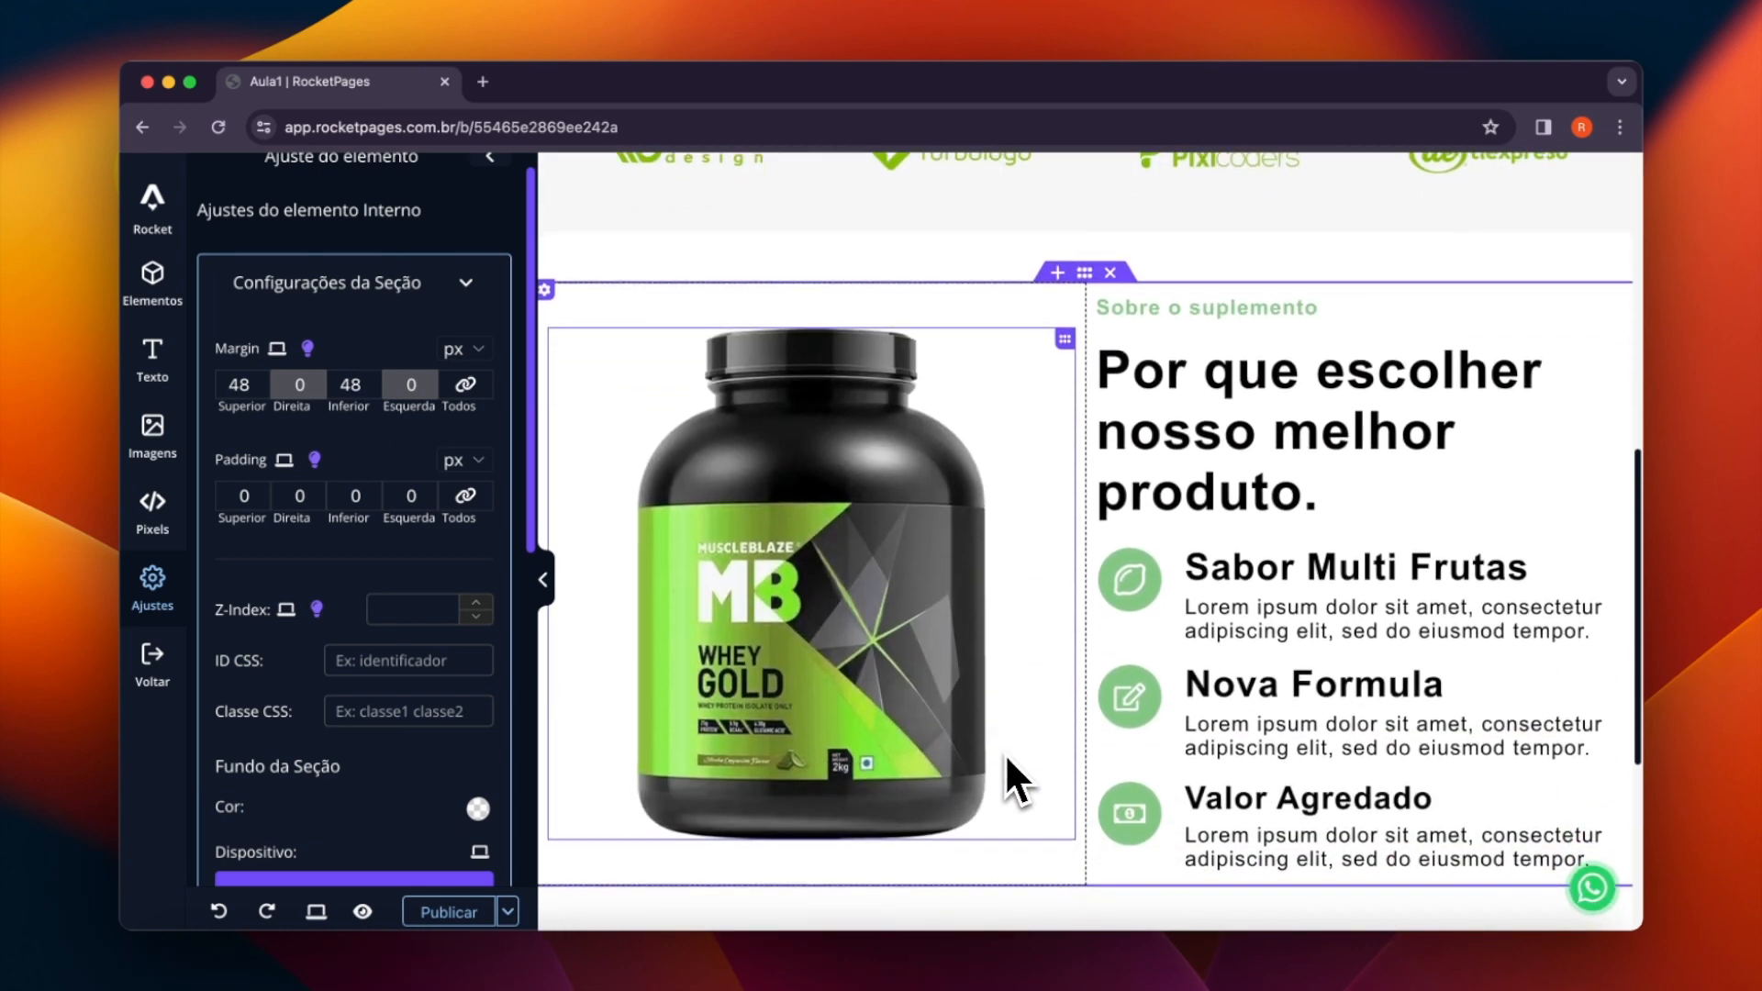
# - Add a new section with a single-column structure below the product section
pyautogui.scroll(-1, 1007, 758)
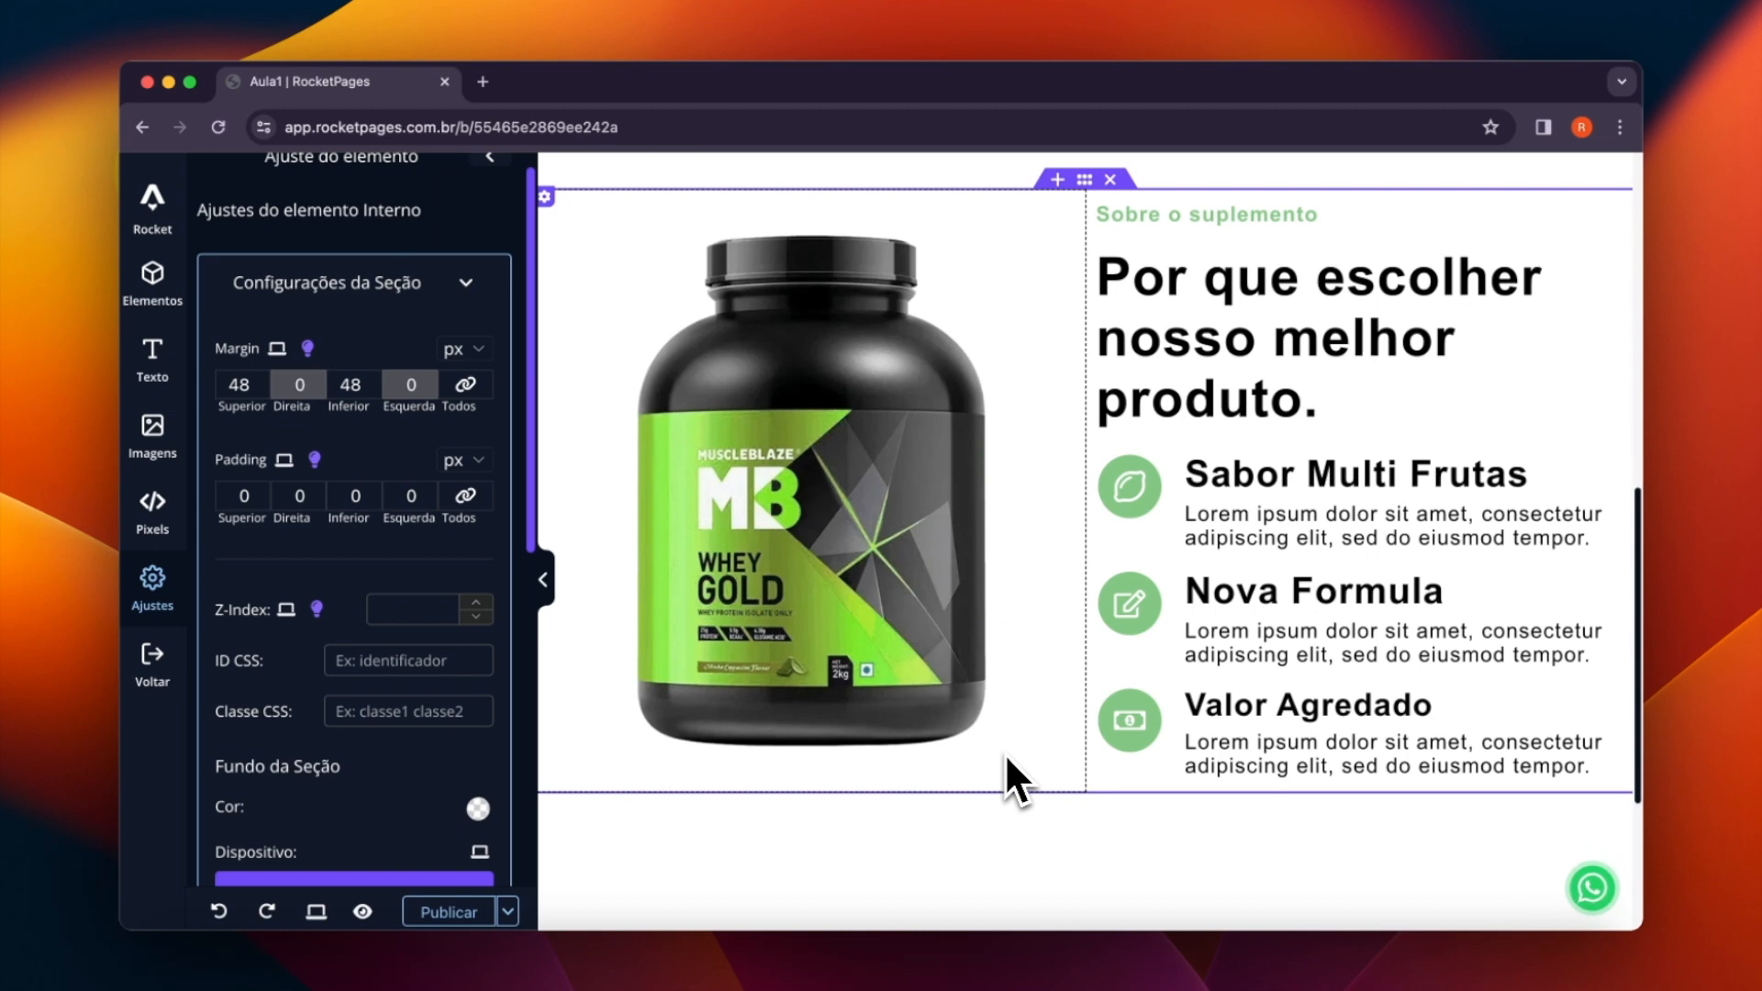
pyautogui.scroll(-4, 1005, 752)
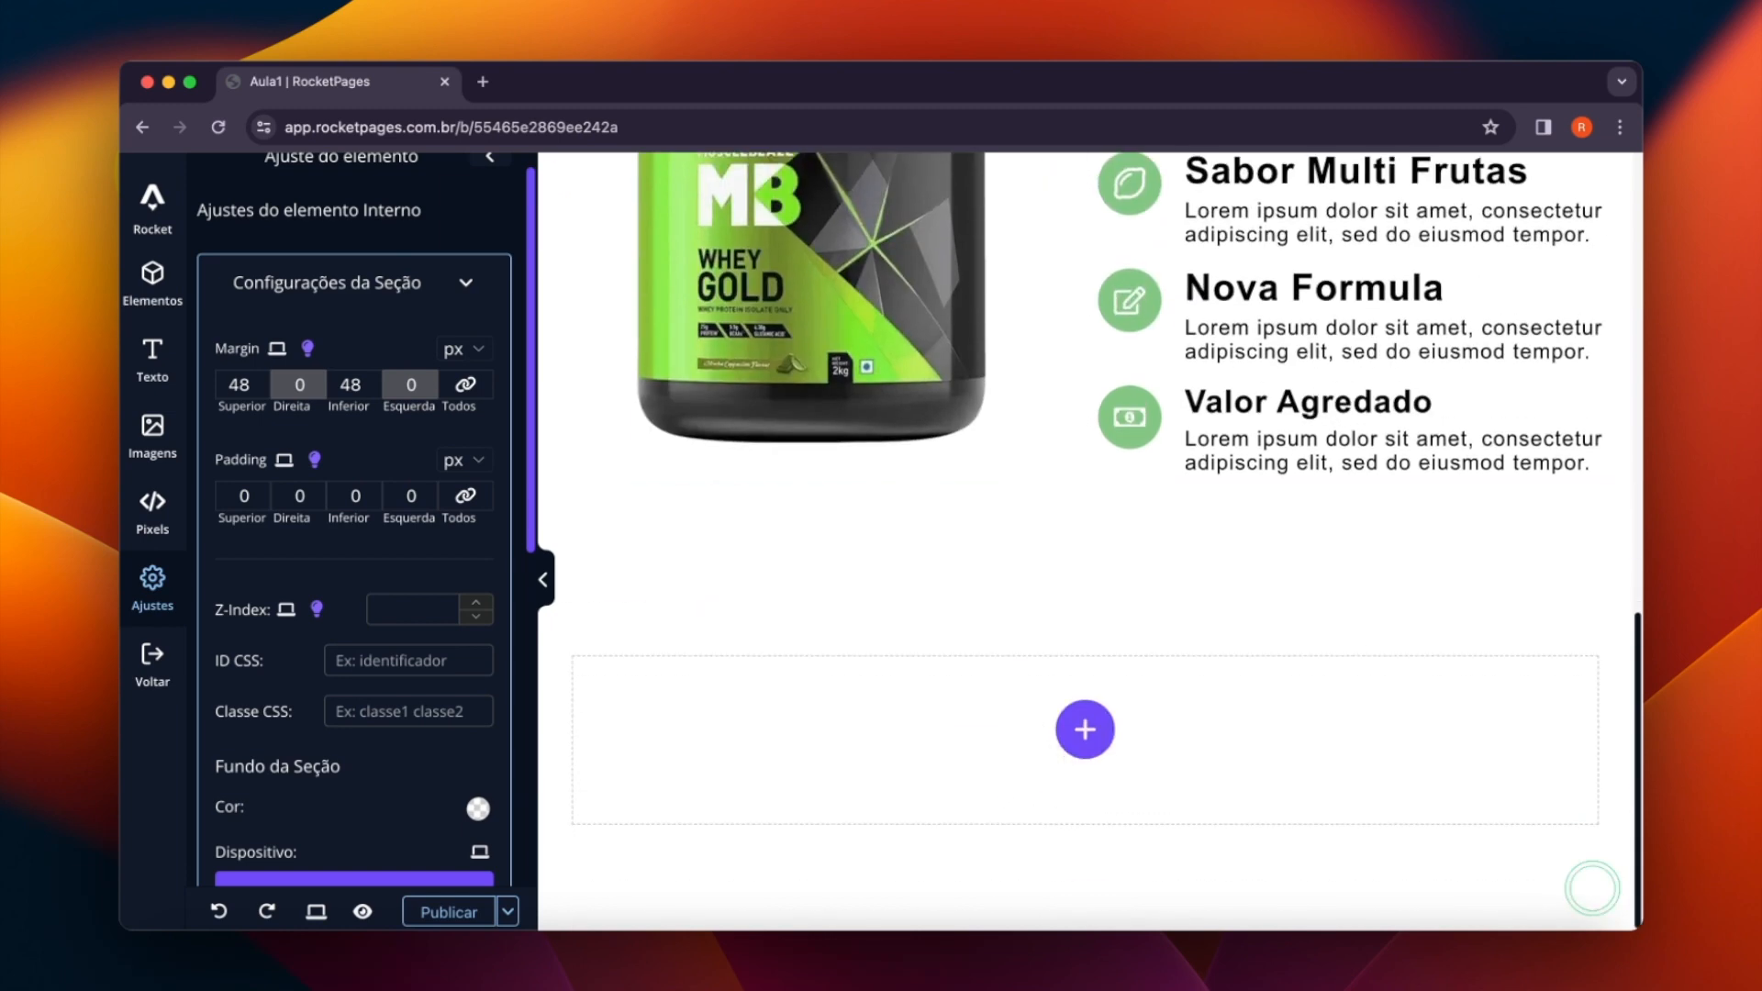
pyautogui.click(1084, 747)
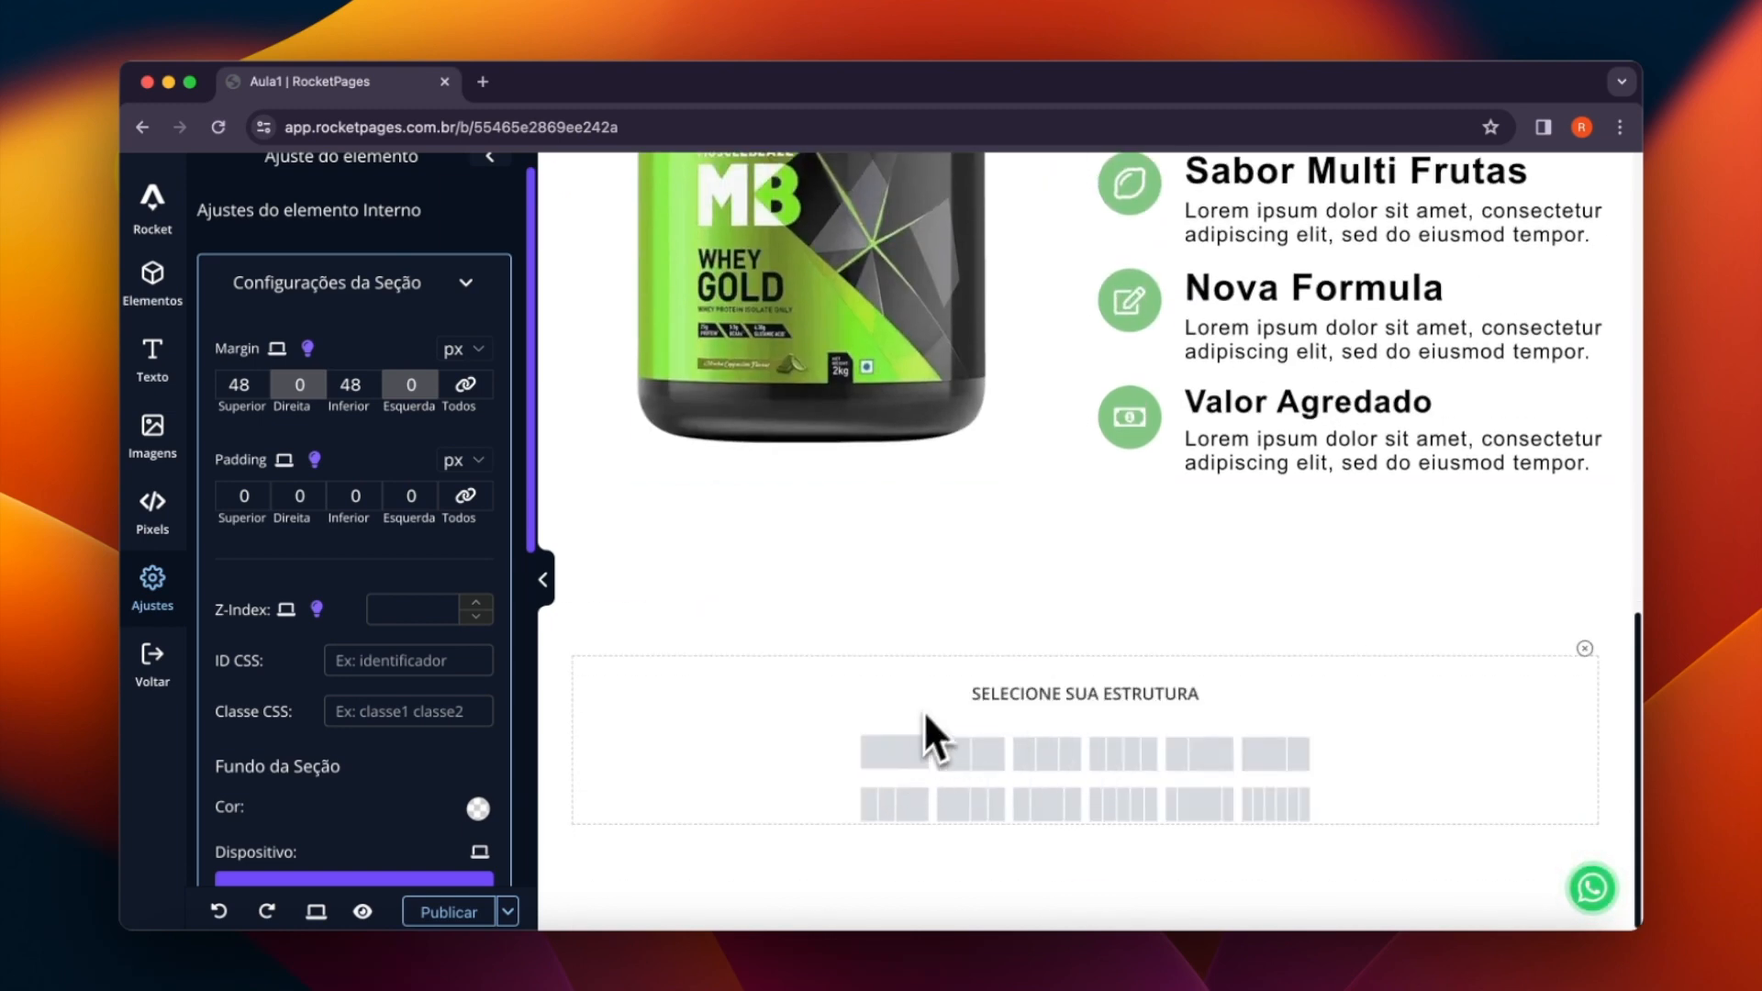
pyautogui.click(896, 754)
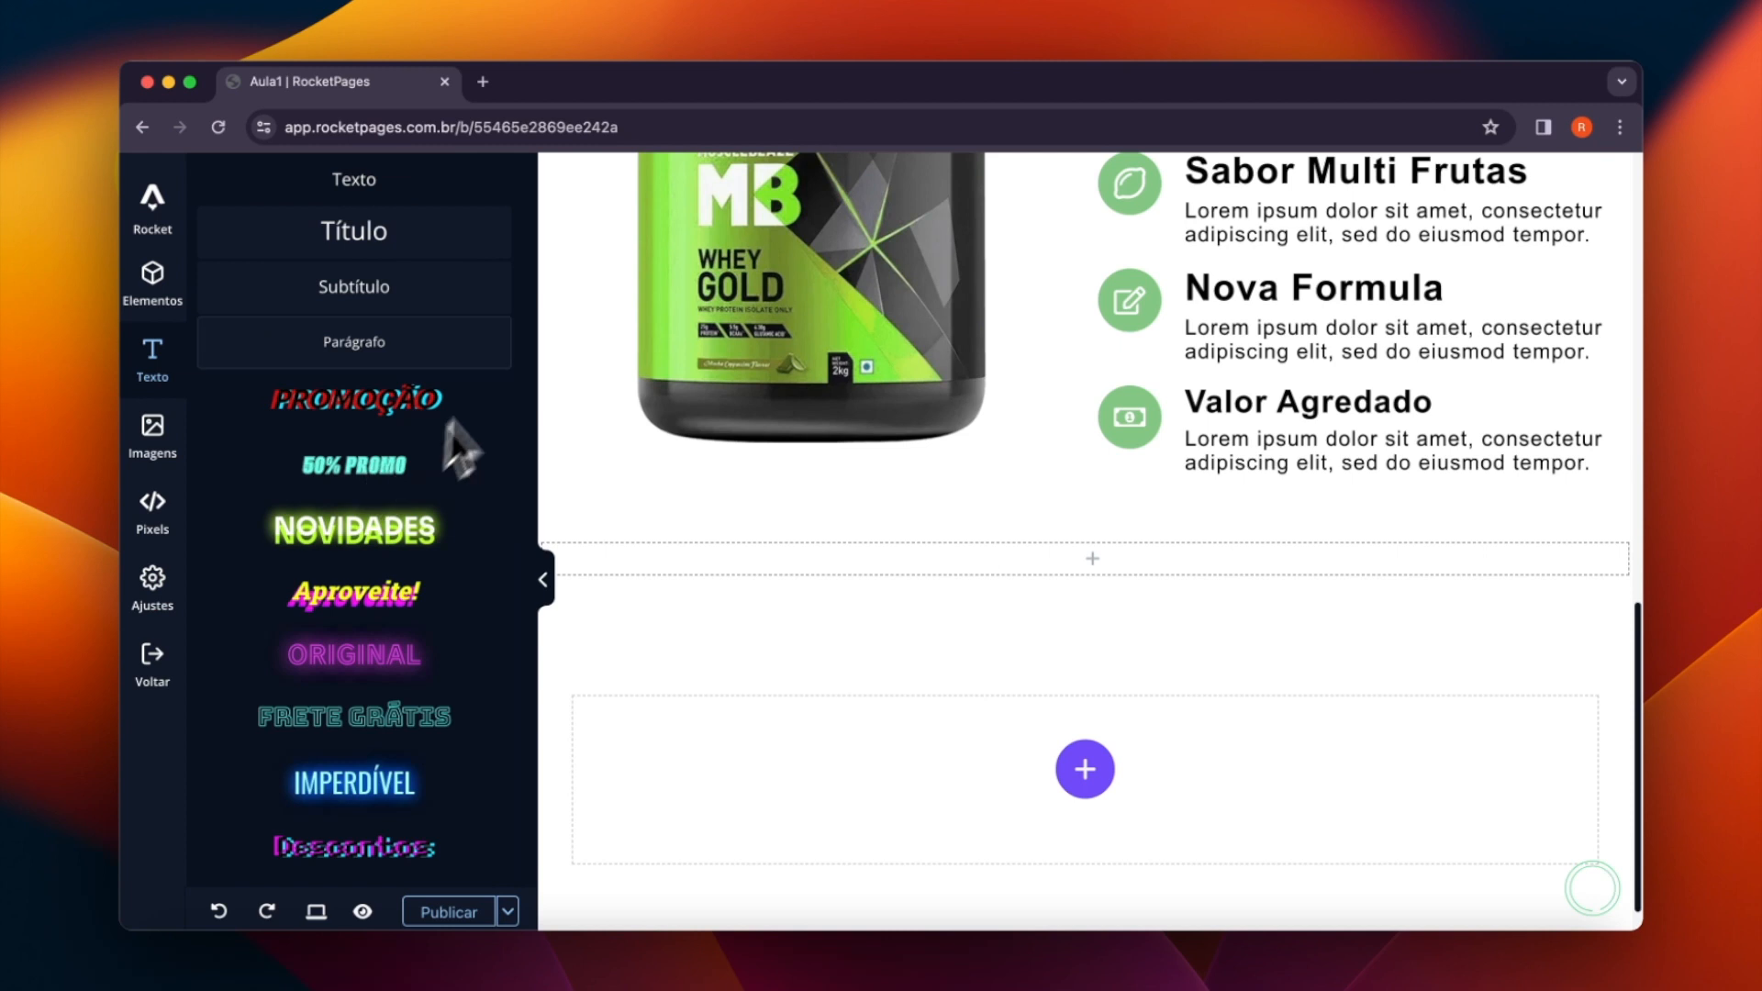
# - Place a Parágrafo text element in the new single-column section and duplicate it
pyautogui.moveTo(351, 341); pyautogui.dragTo(1029, 559)
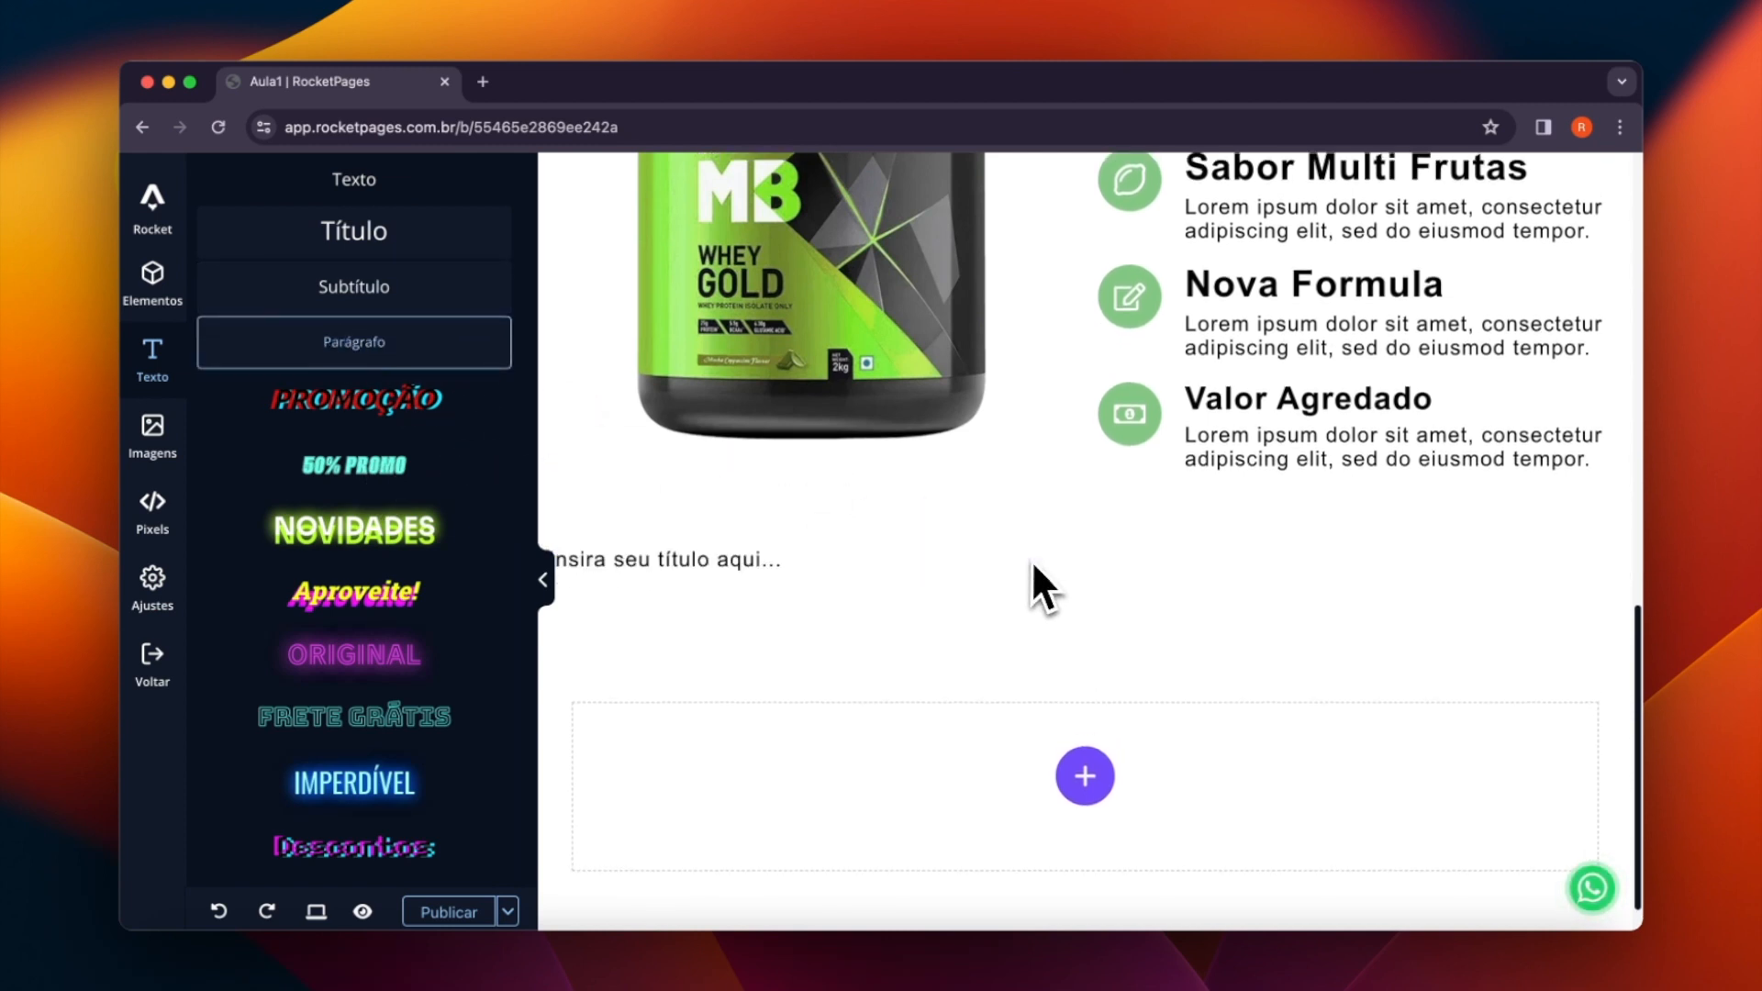
pyautogui.rightClick(831, 571)
pyautogui.click(855, 587)
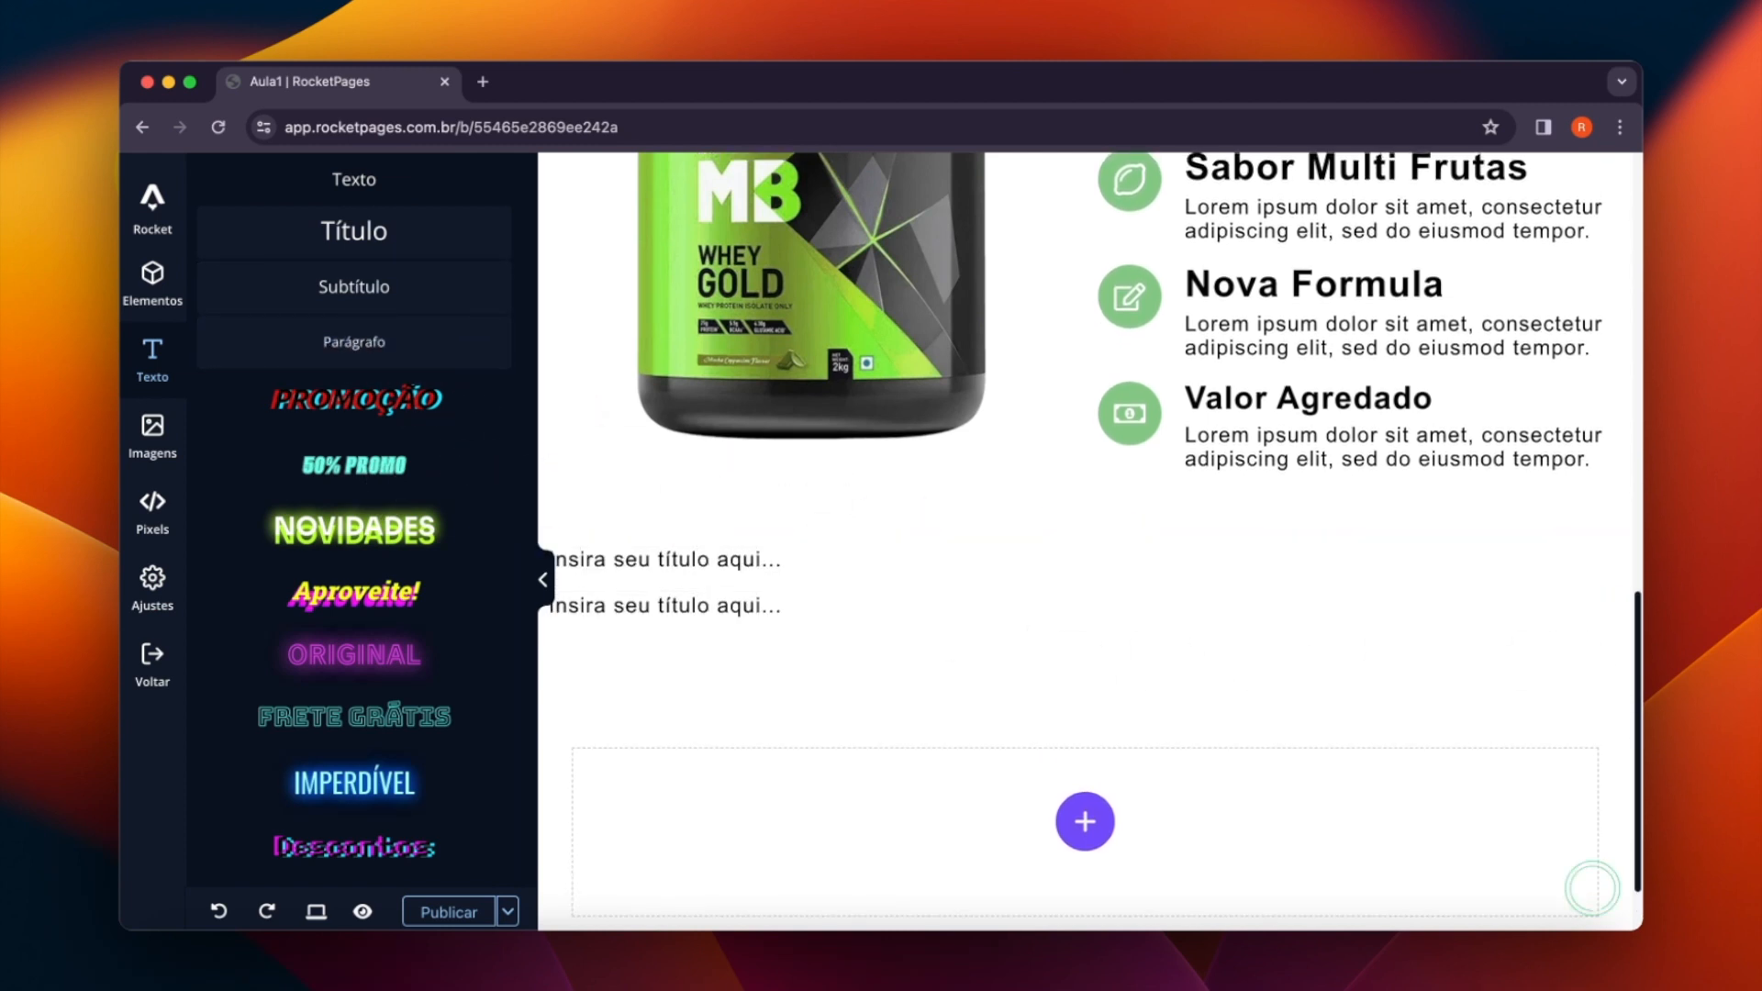
# - Replace the text of the first paragraph in the new section with the copied line "Aumento de energia com Mixlix"
pyautogui.press('super+Tab')
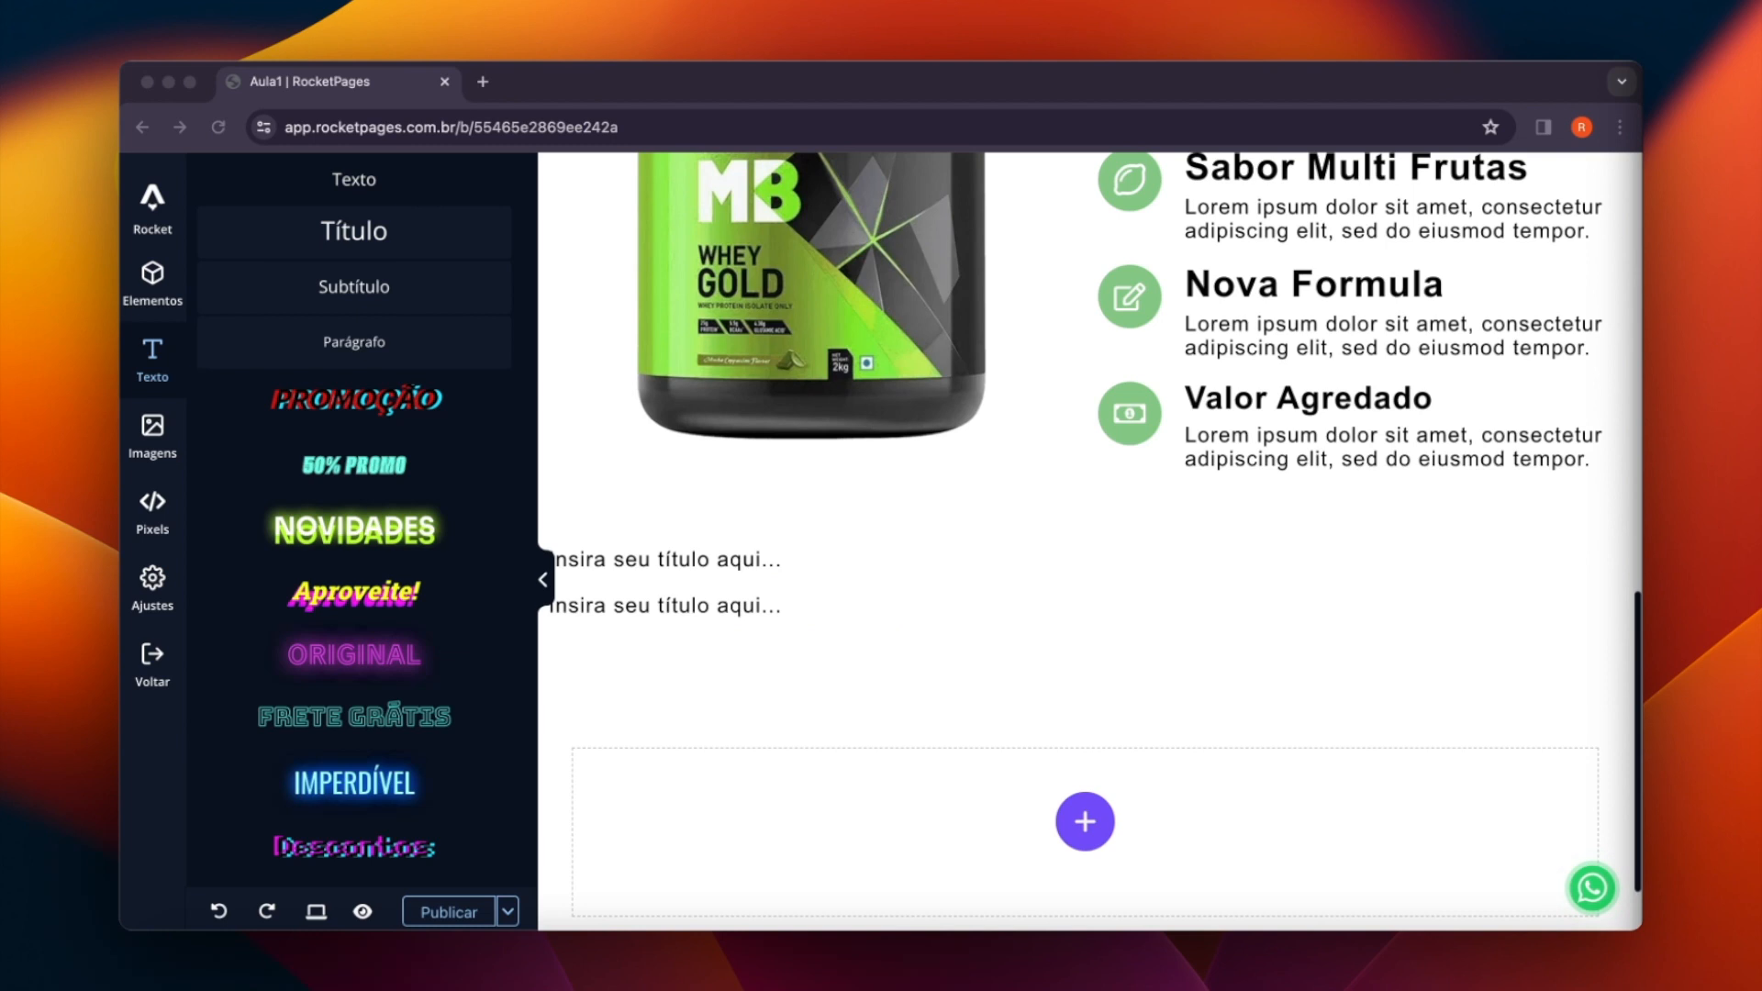
pyautogui.click(833, 575)
pyautogui.click(828, 574)
pyautogui.click(466, 570)
pyautogui.press('super+a')
pyautogui.write('Aumento de energia com Mixlix')
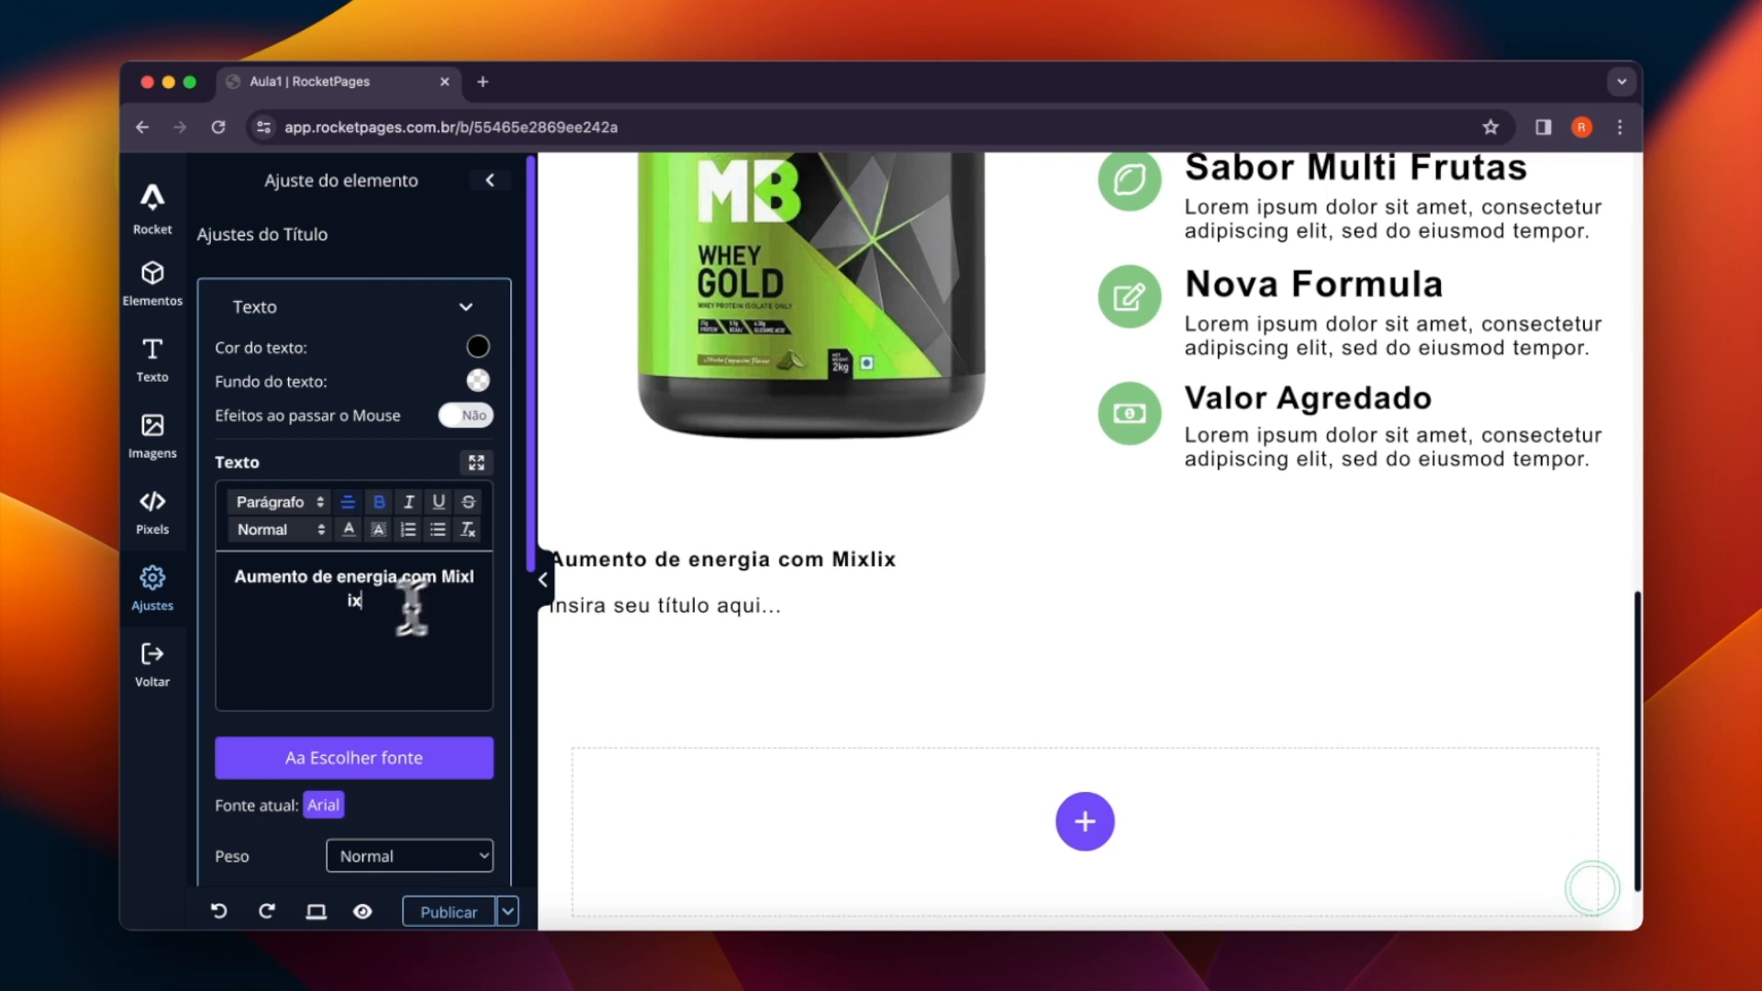
# - Try to center the line "Aumento de energia com Mixlix" with the text alignment option
pyautogui.moveTo(413, 601); pyautogui.dragTo(149, 581)
pyautogui.click(347, 501)
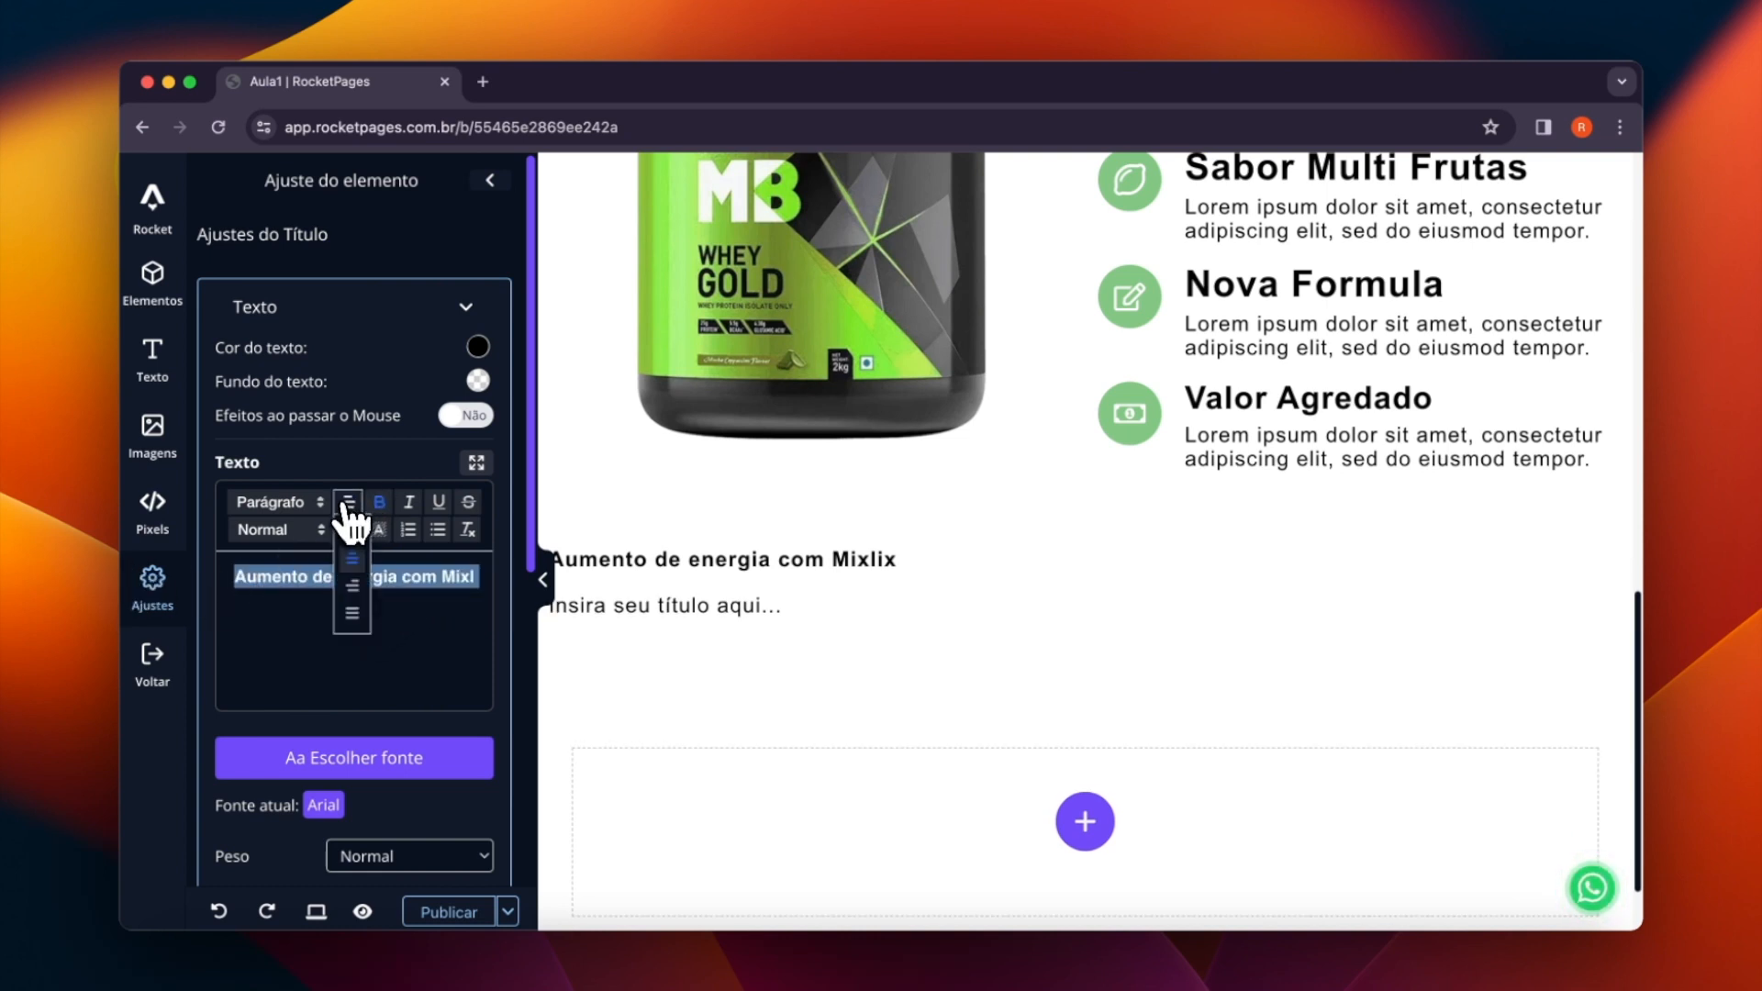
pyautogui.tripleClick(885, 558)
pyautogui.click(870, 602)
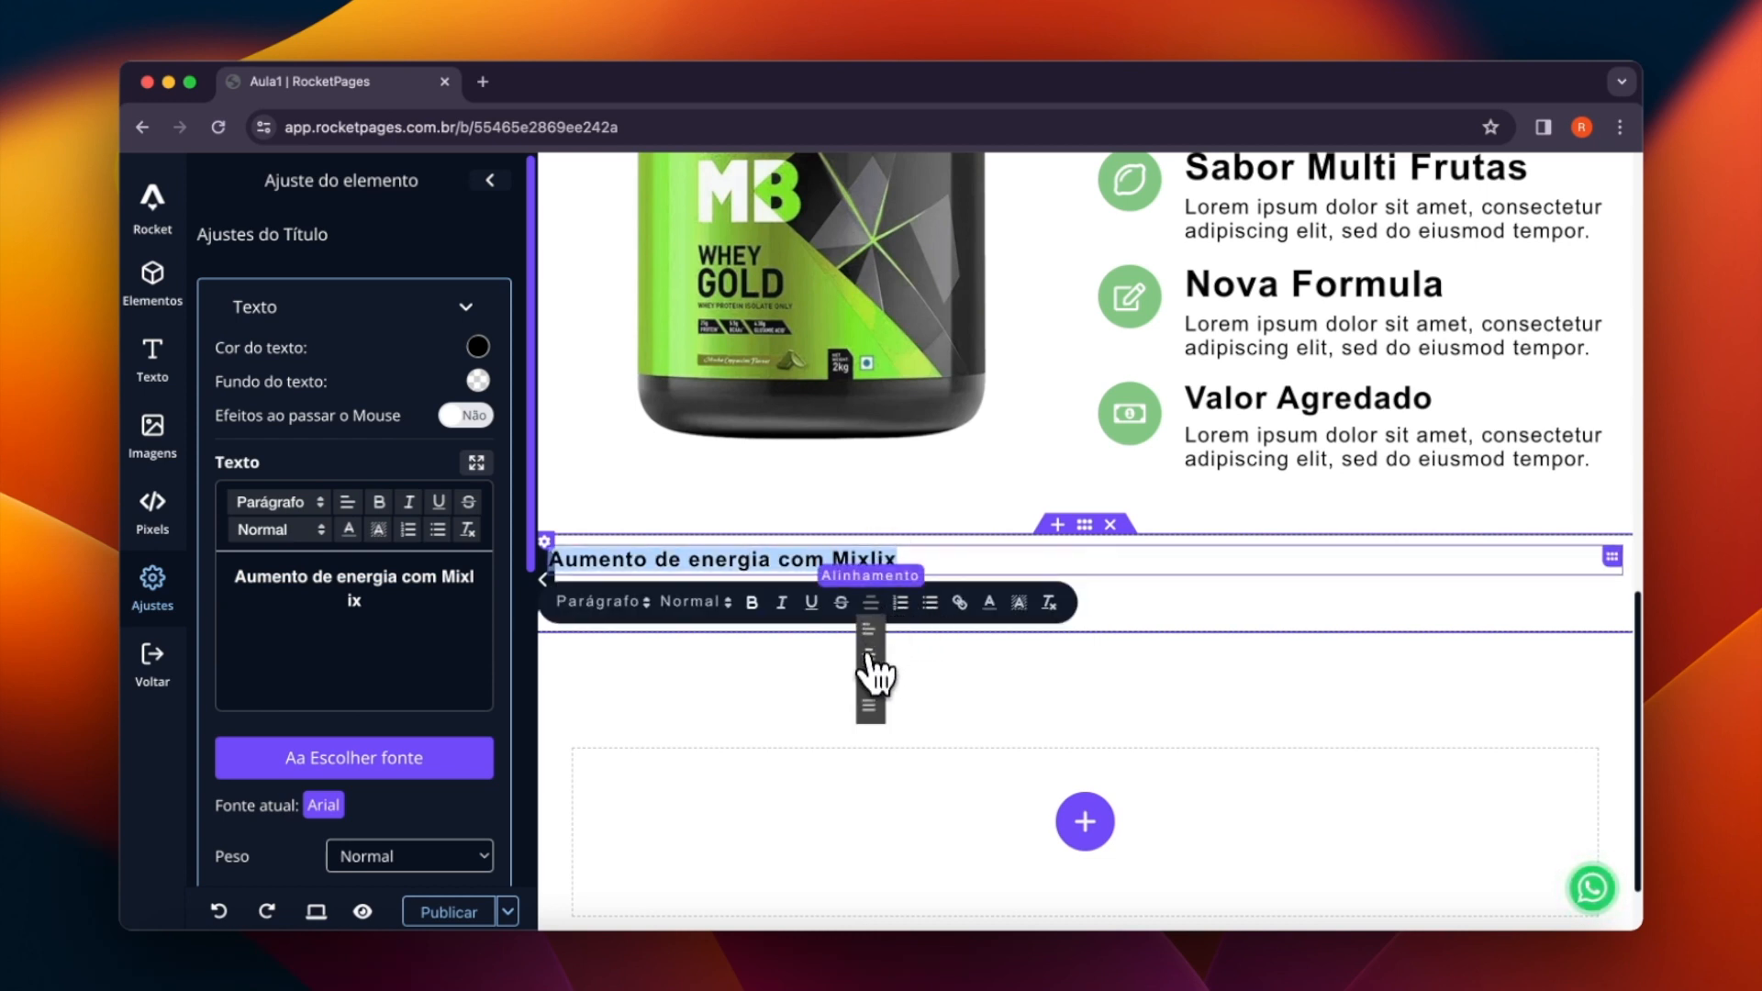
pyautogui.click(940, 567)
pyautogui.click(357, 695)
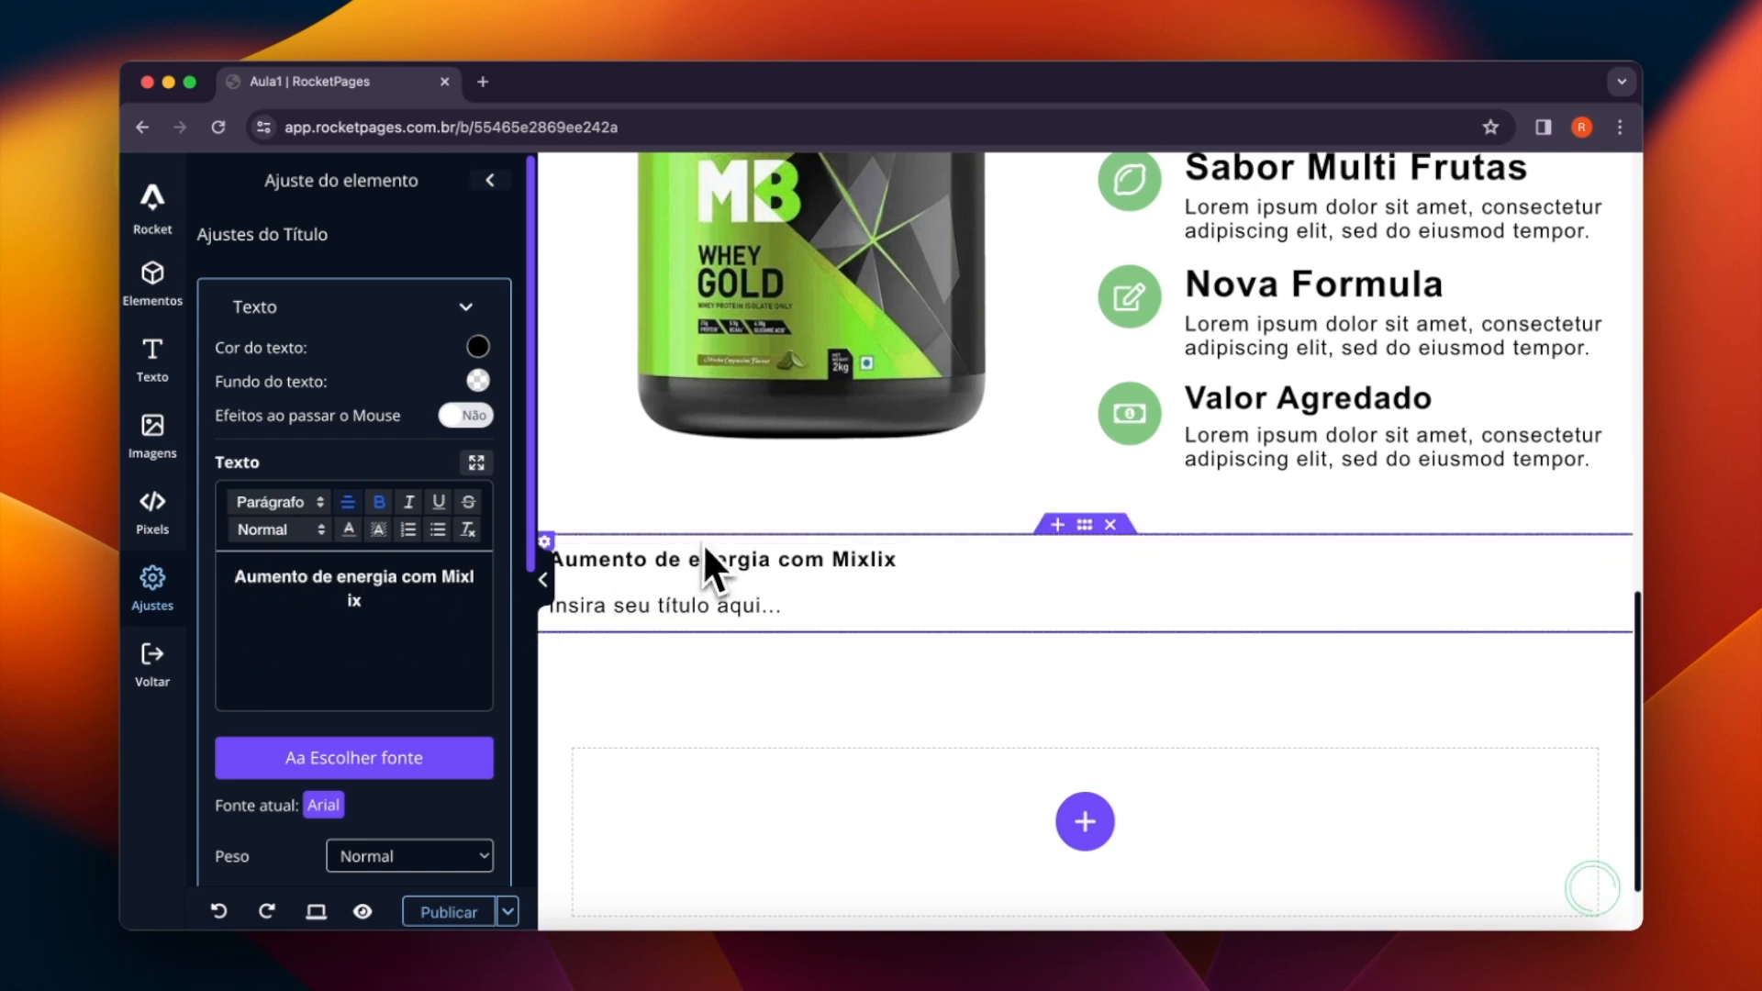
# - Clear all formatting from the line "Aumento de energia com Mixlix"
pyautogui.click(1113, 570)
pyautogui.tripleClick(1093, 570)
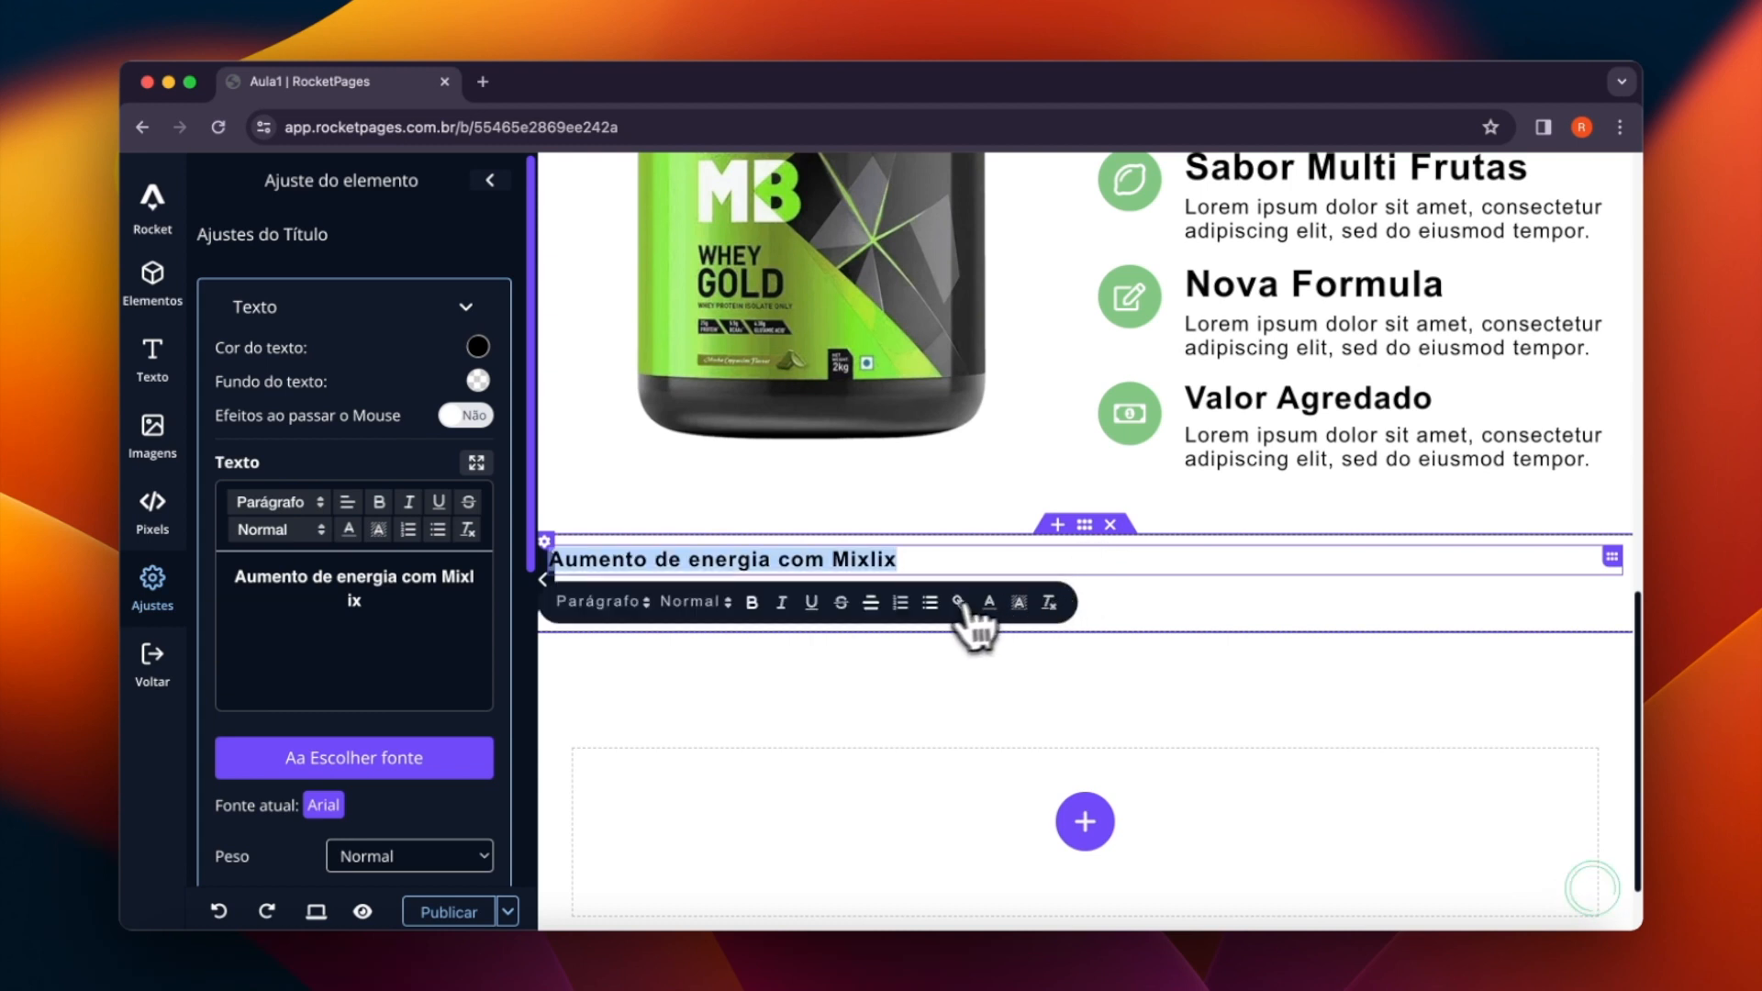
pyautogui.click(1048, 606)
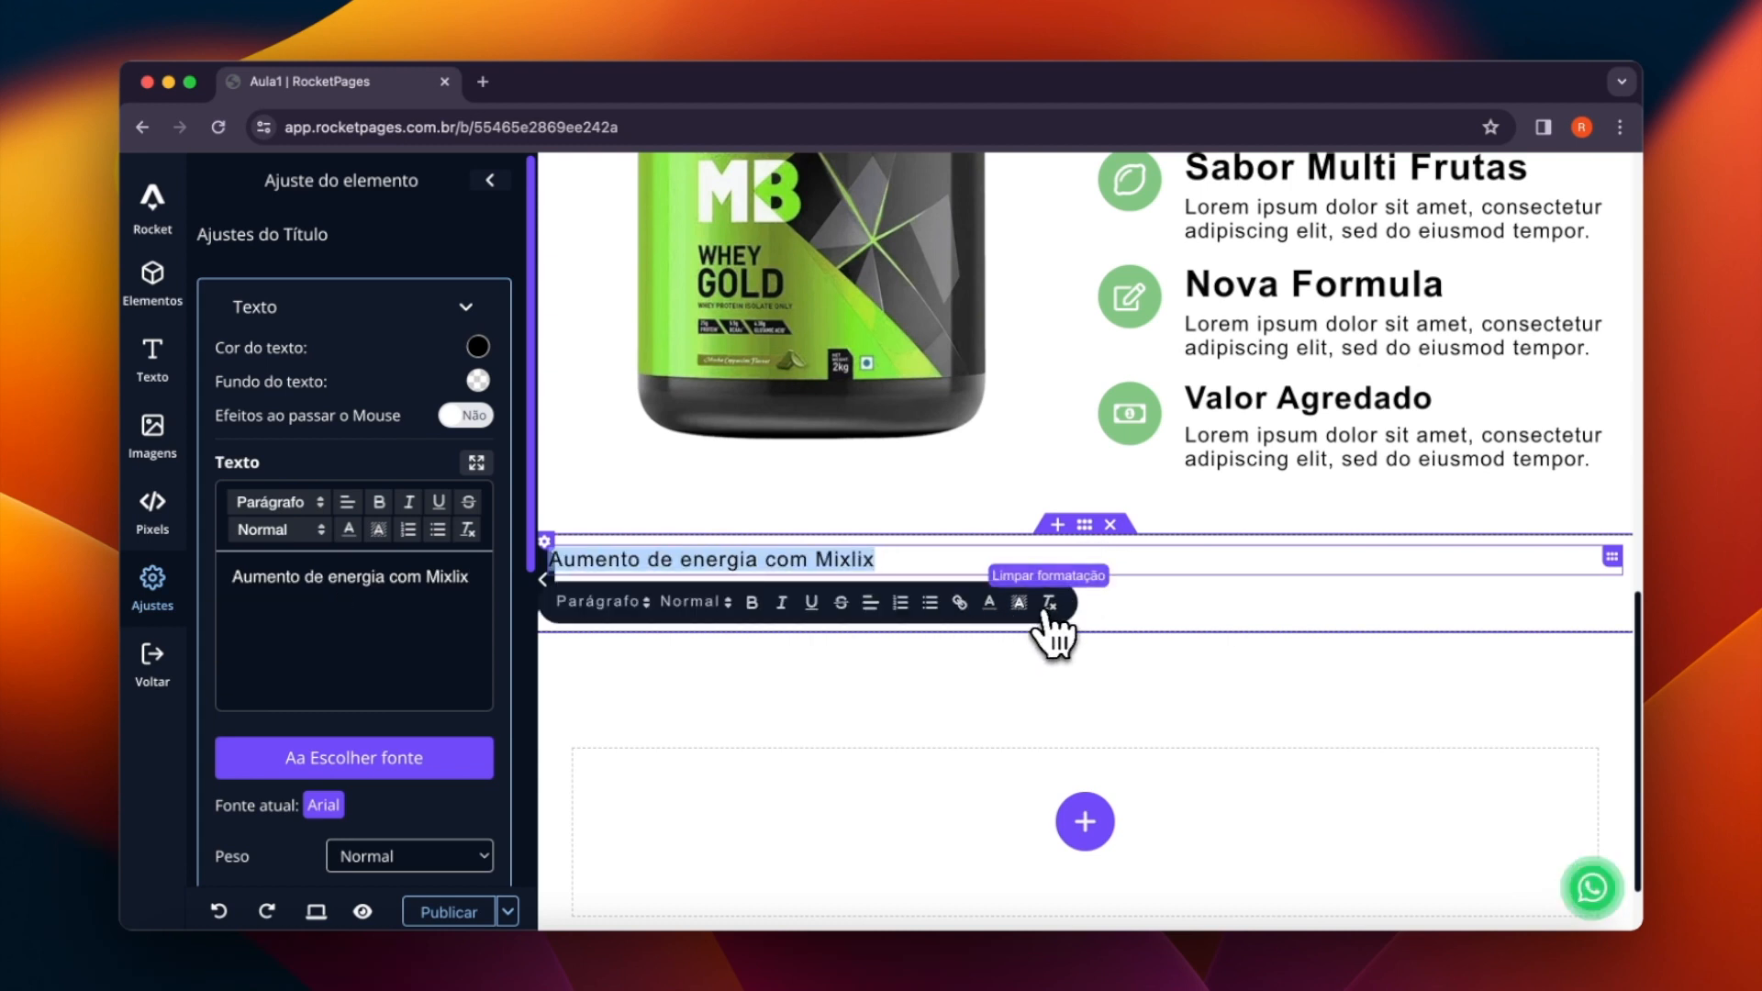
# - Center the line "Aumento de energia com Mixlix" and make it bold
pyautogui.click(870, 603)
pyautogui.click(872, 659)
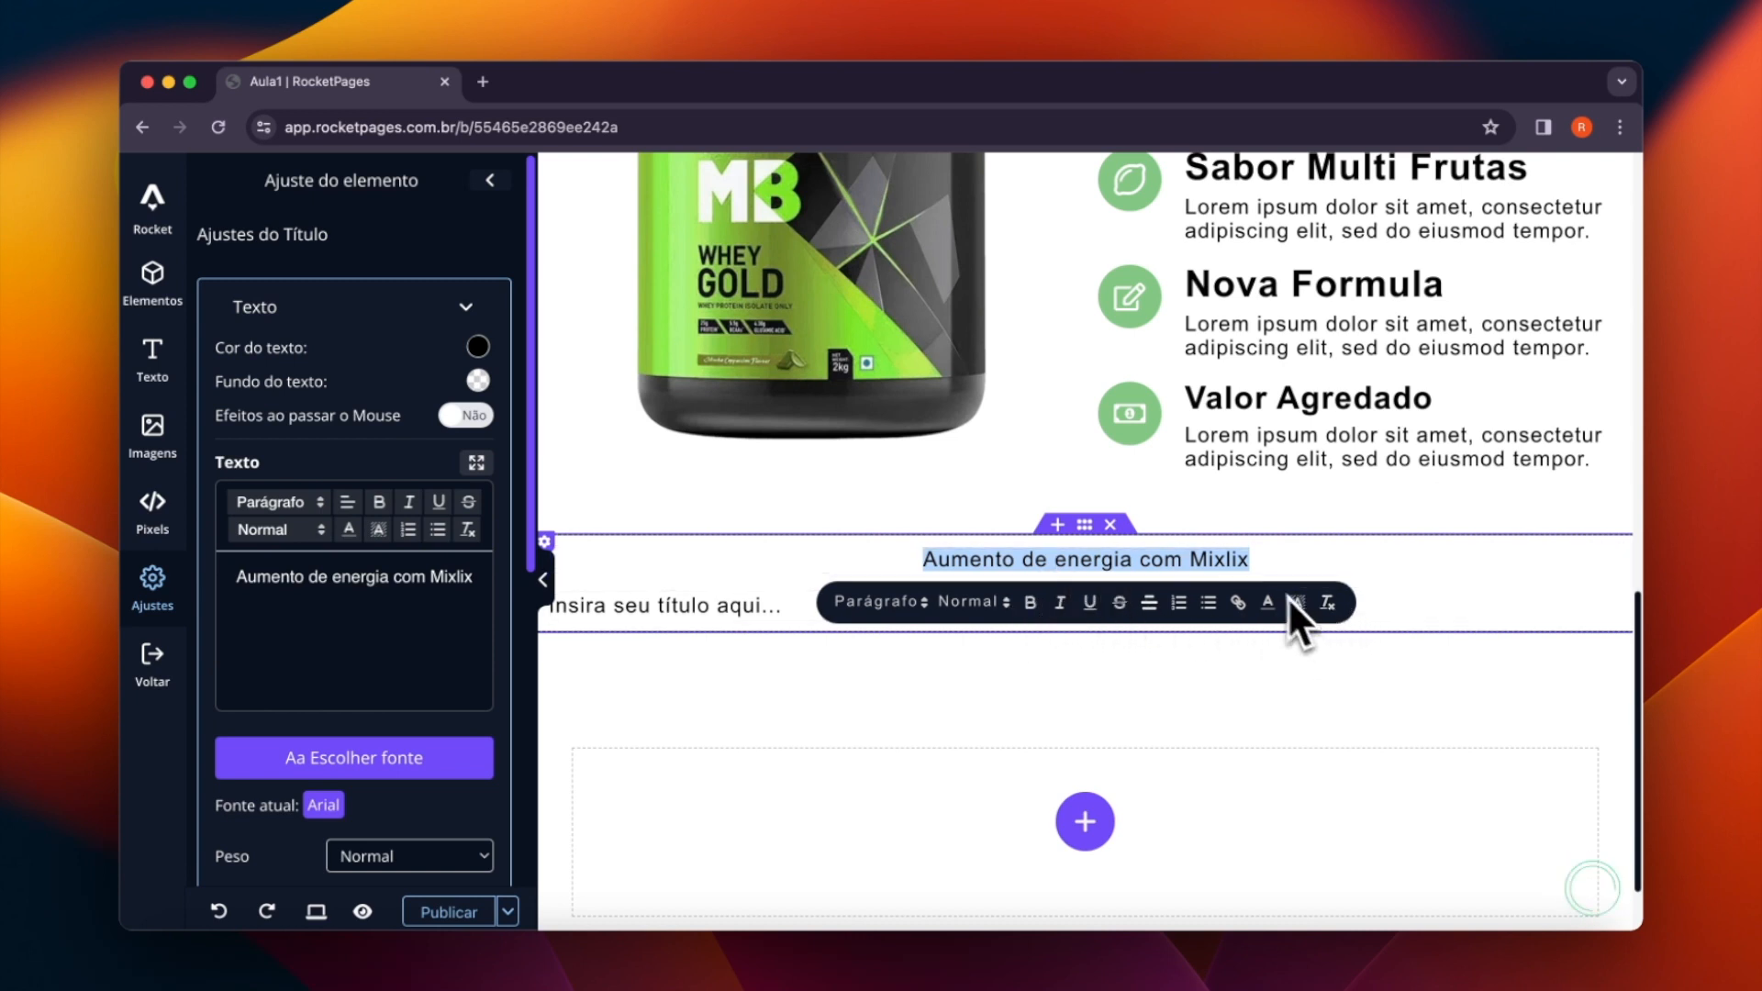
pyautogui.click(1028, 606)
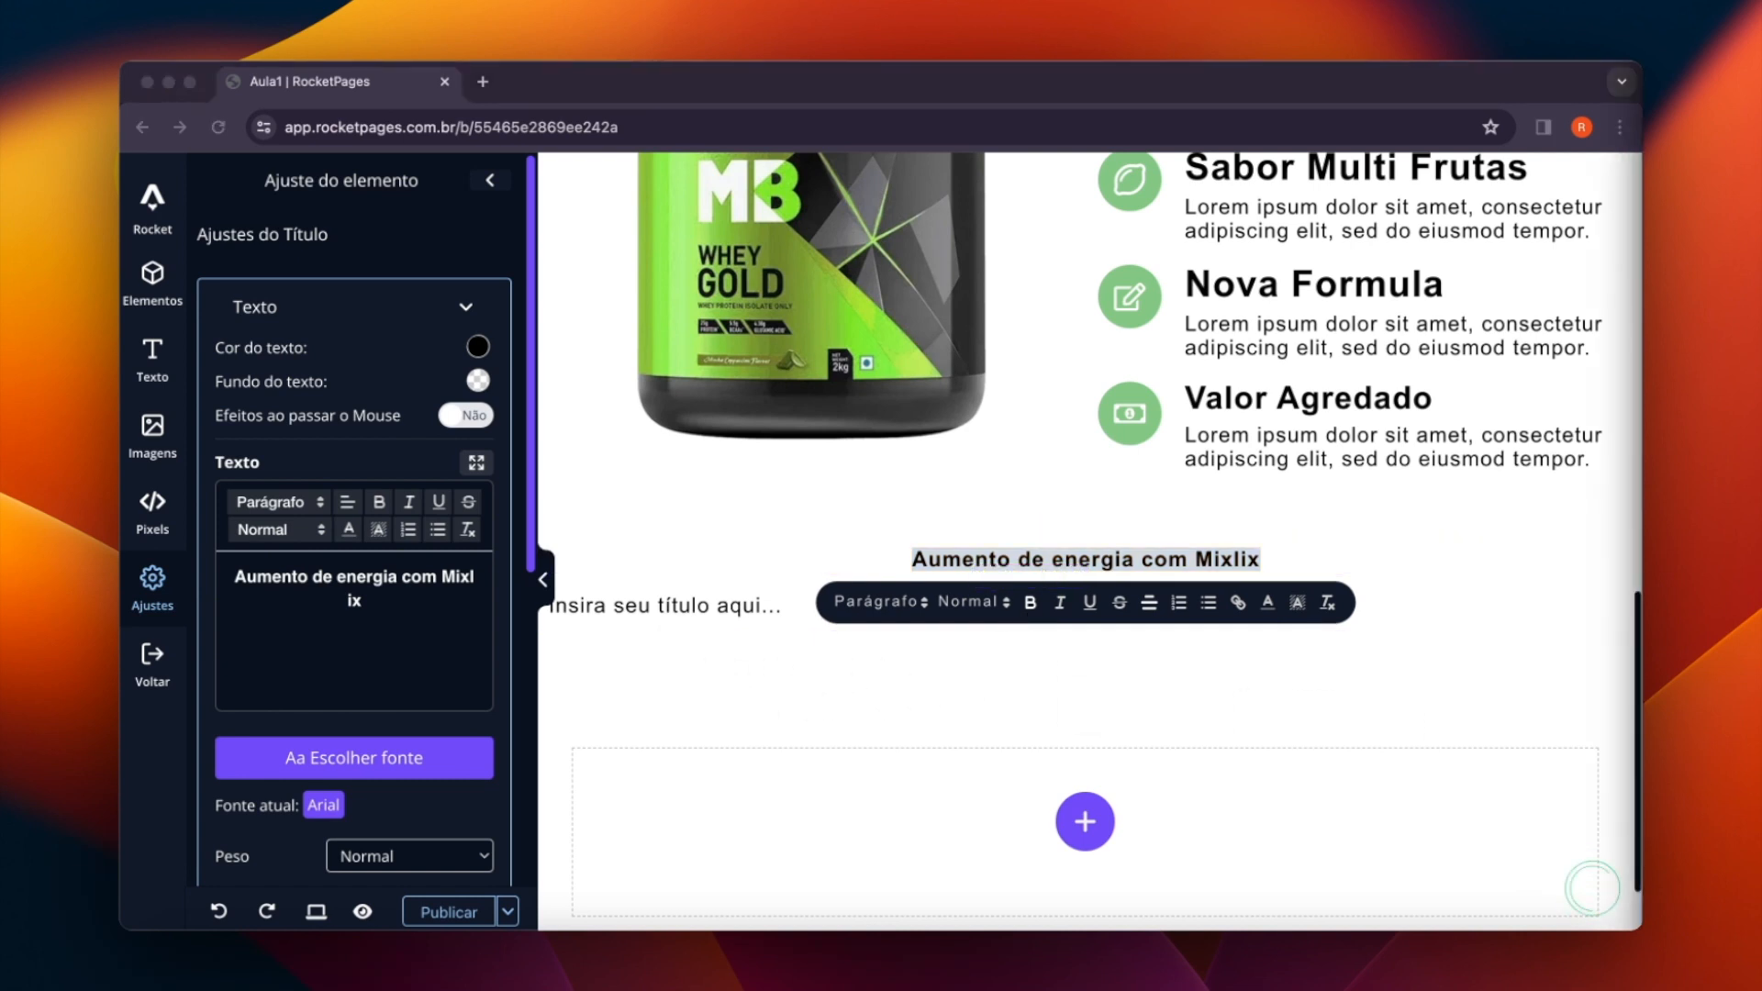
# - Replace the placeholder text of the second paragraph with the copied "Lorem ipsum dolor sit amet, consectetur adipiscing elit..." text
pyautogui.click(695, 620)
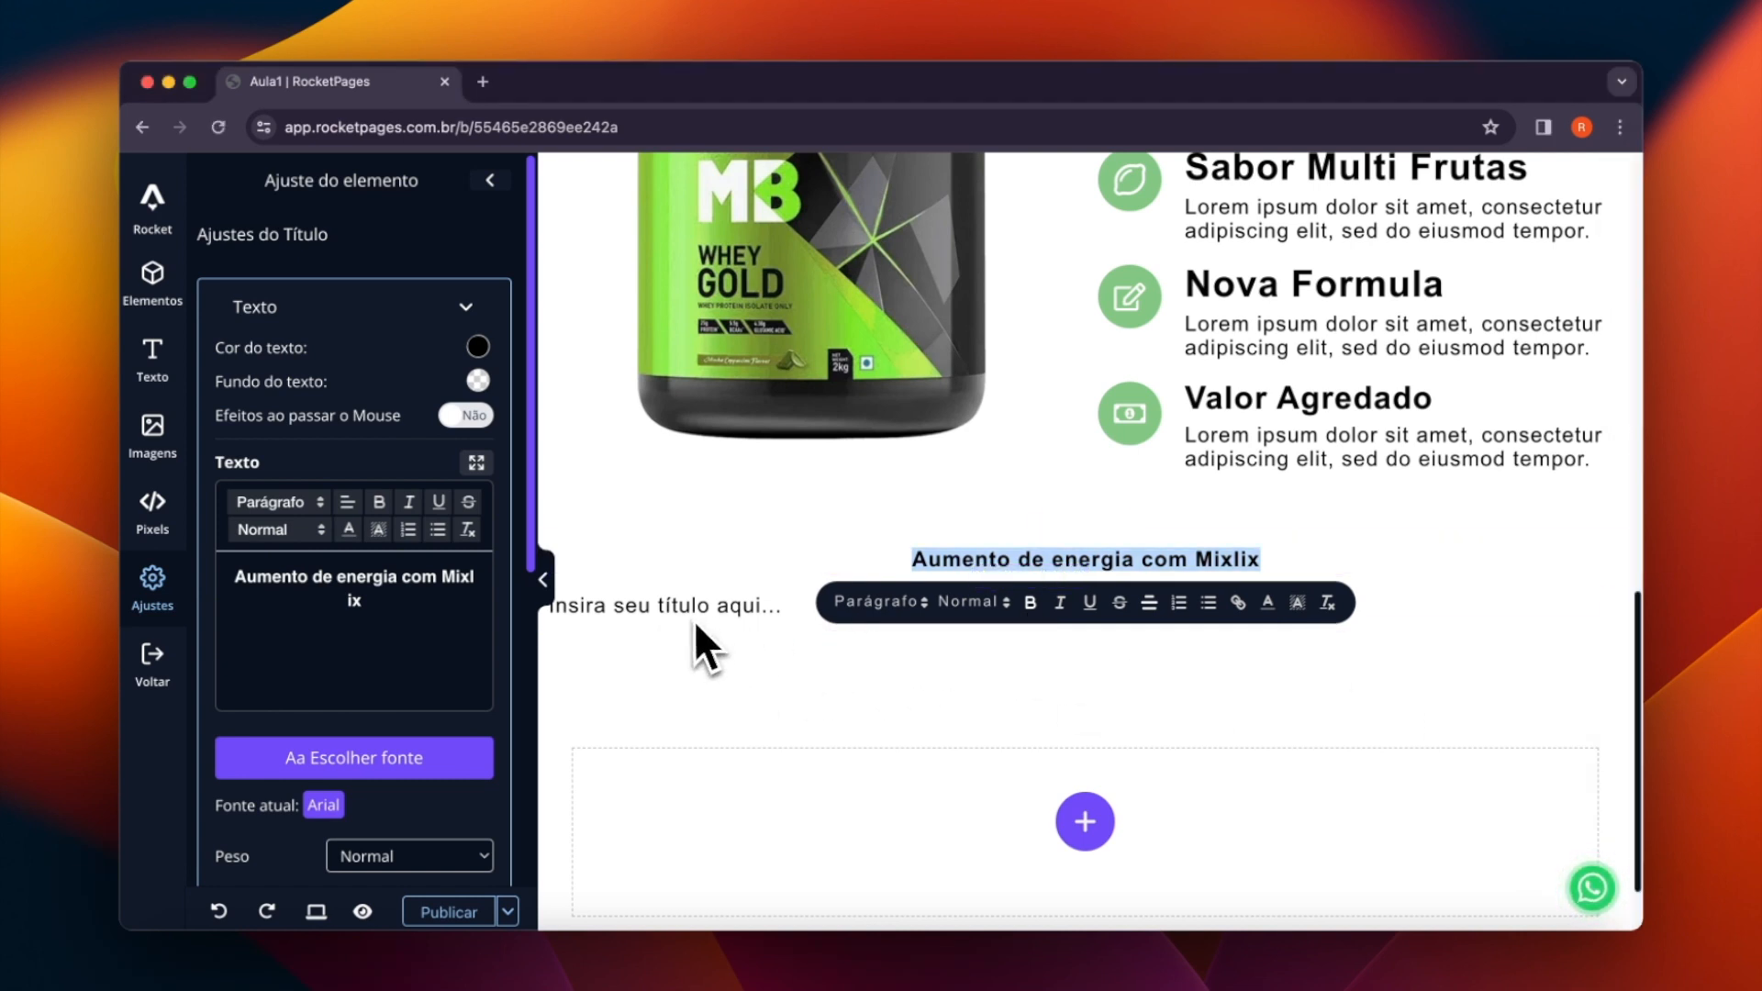
pyautogui.click(808, 623)
pyautogui.press('super+a')
pyautogui.write('Lorem ipsum dolor sit amet, consectetur adipiscing elit, sed do eiusmod tempor. adipiscing elit, sed do eiusmod tempor.')
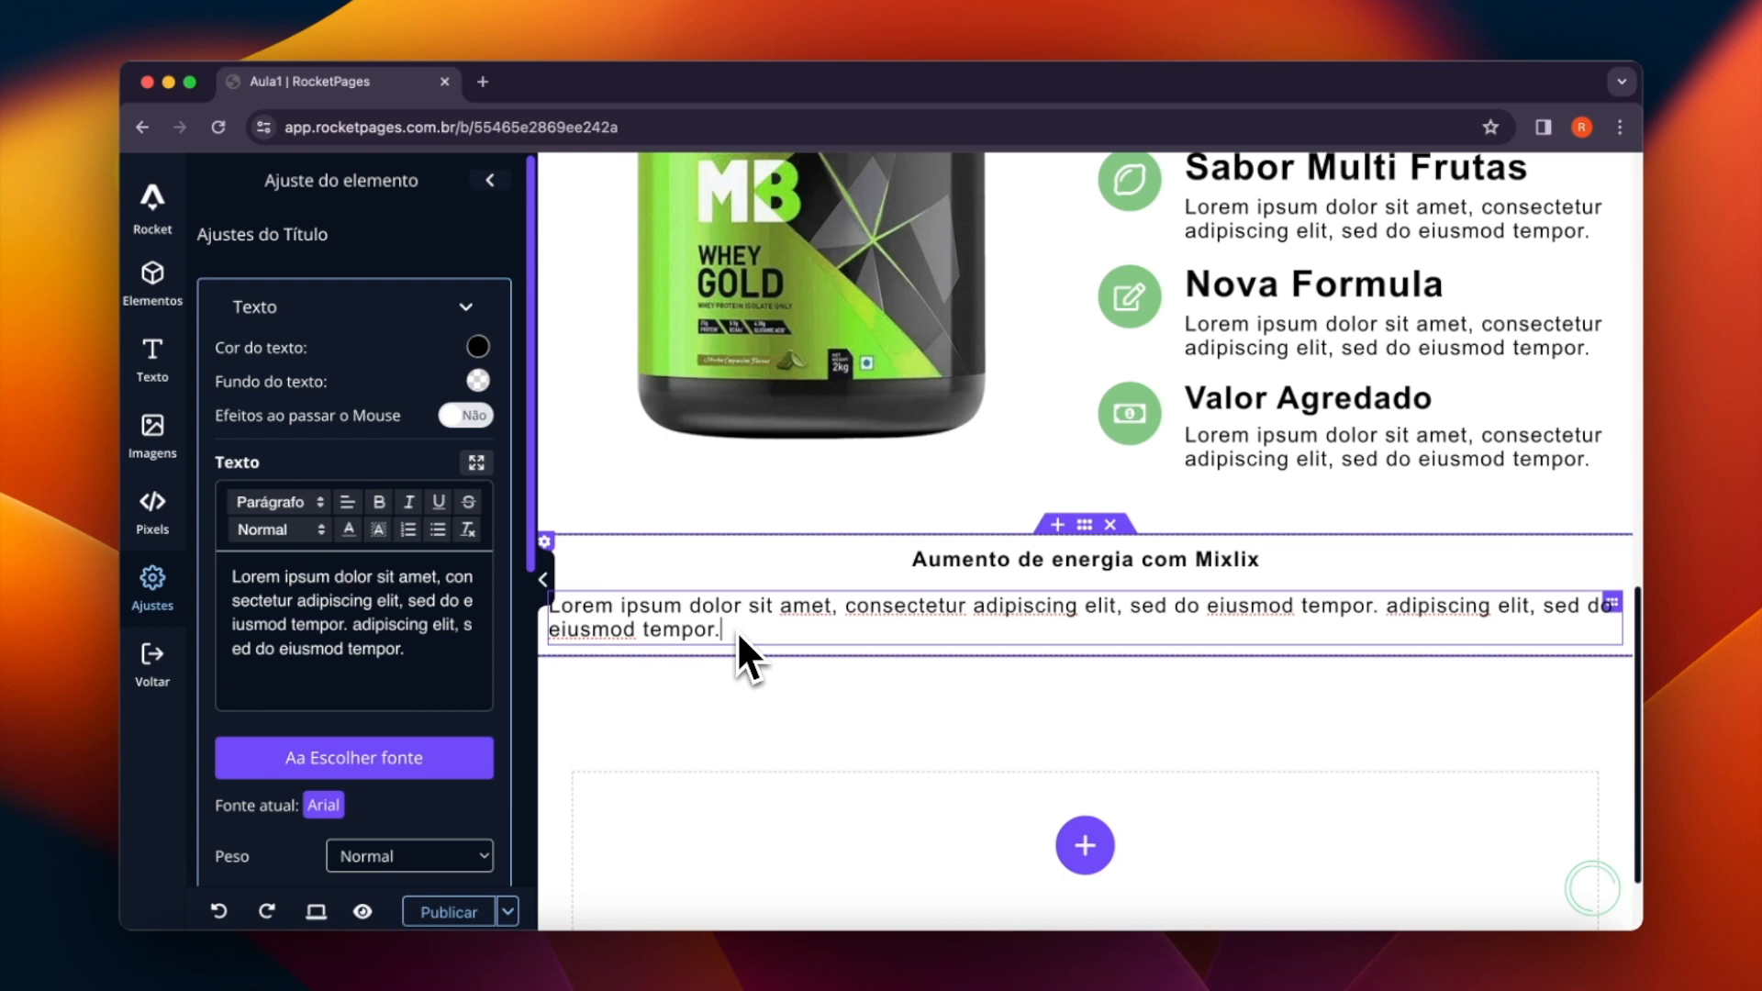
# - Center the Lorem ipsum paragraph in the new section
pyautogui.moveTo(780, 638); pyautogui.dragTo(552, 579)
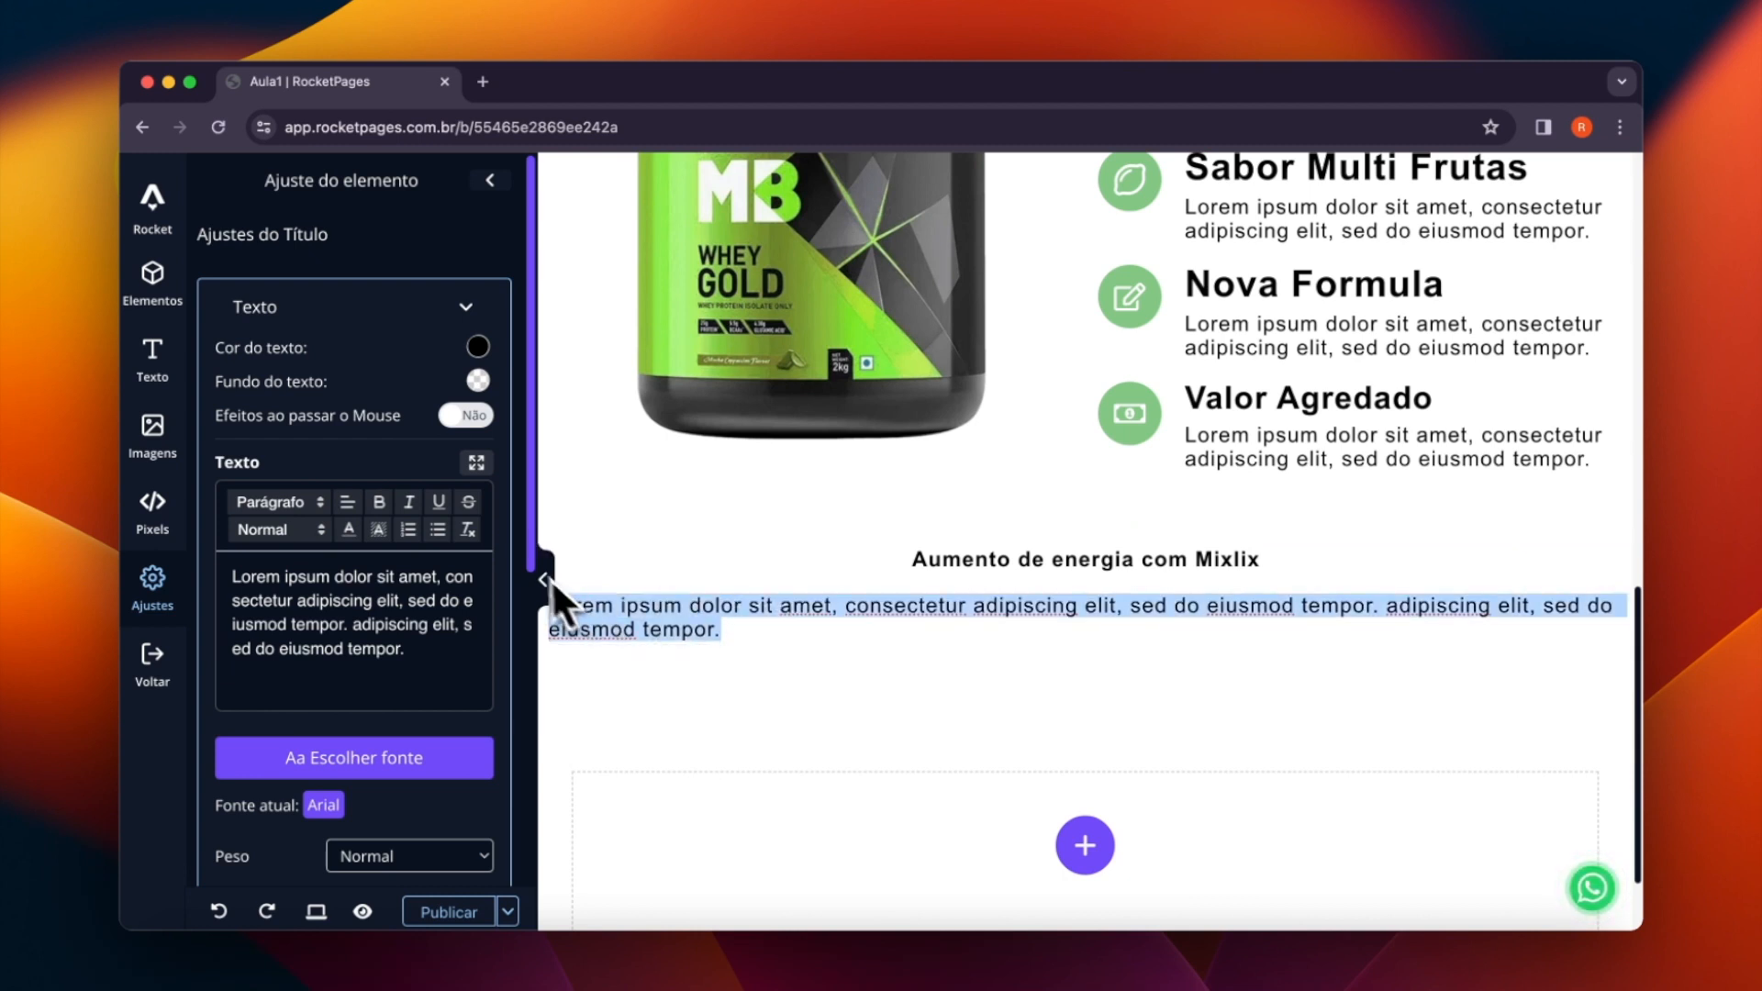
pyautogui.click(1147, 672)
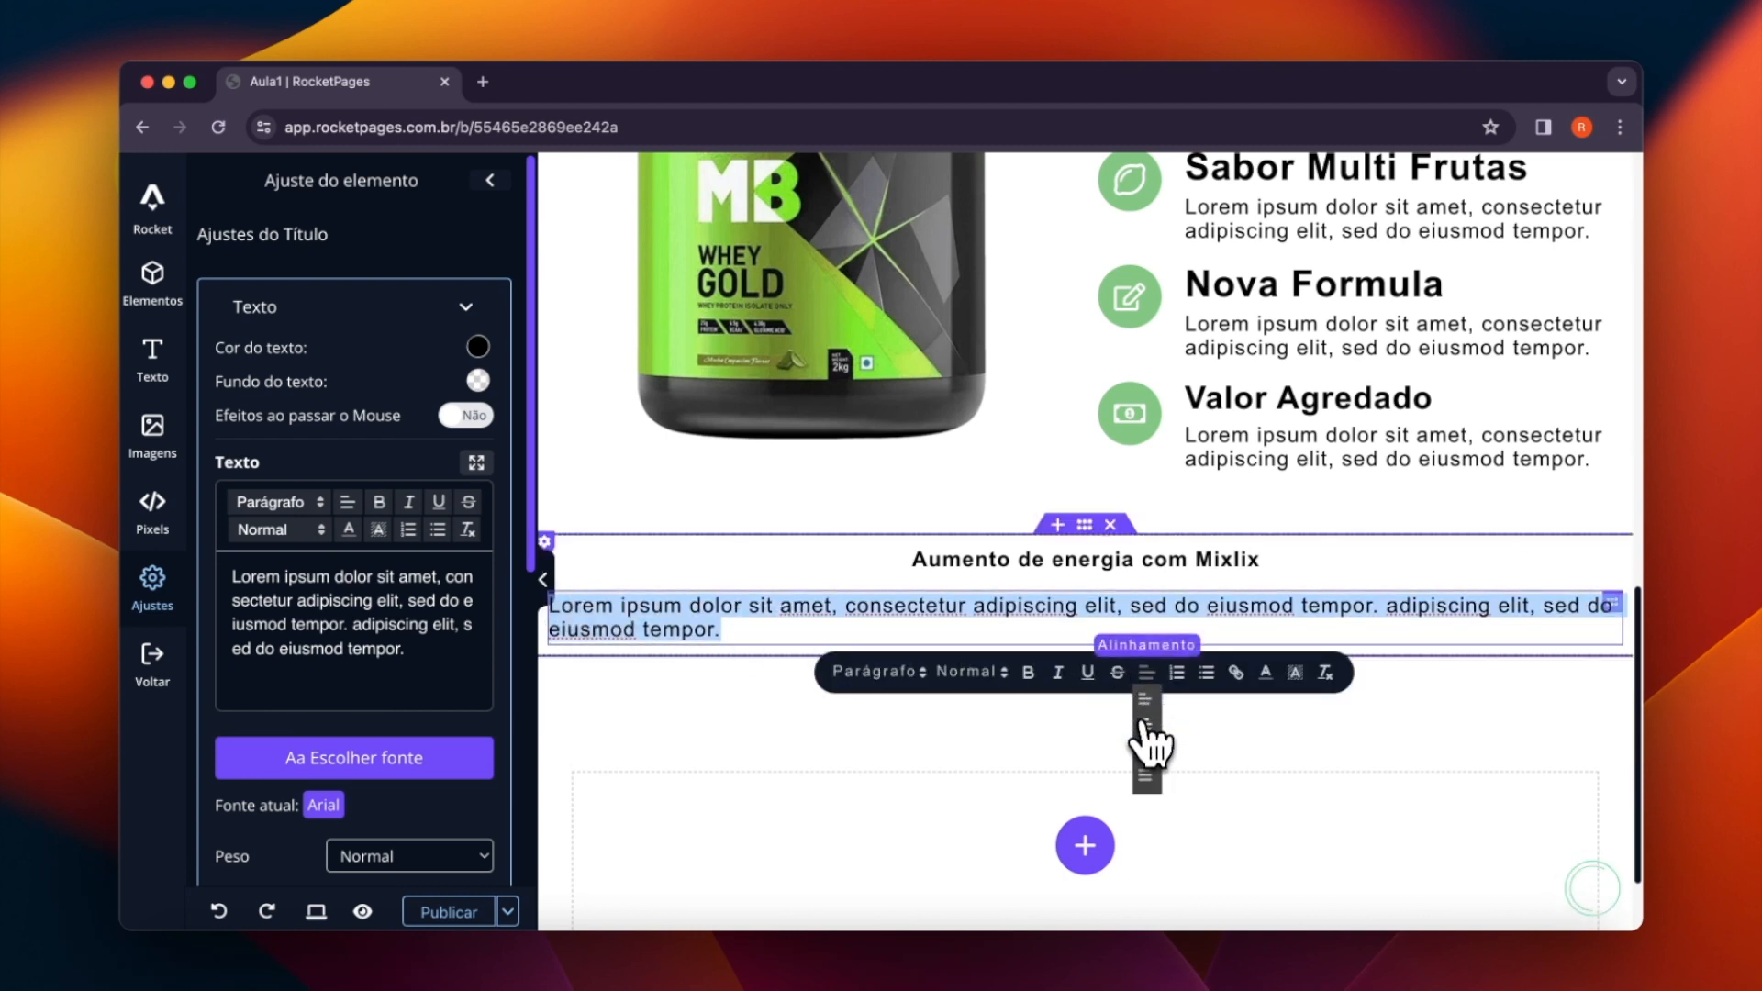
pyautogui.click(1143, 725)
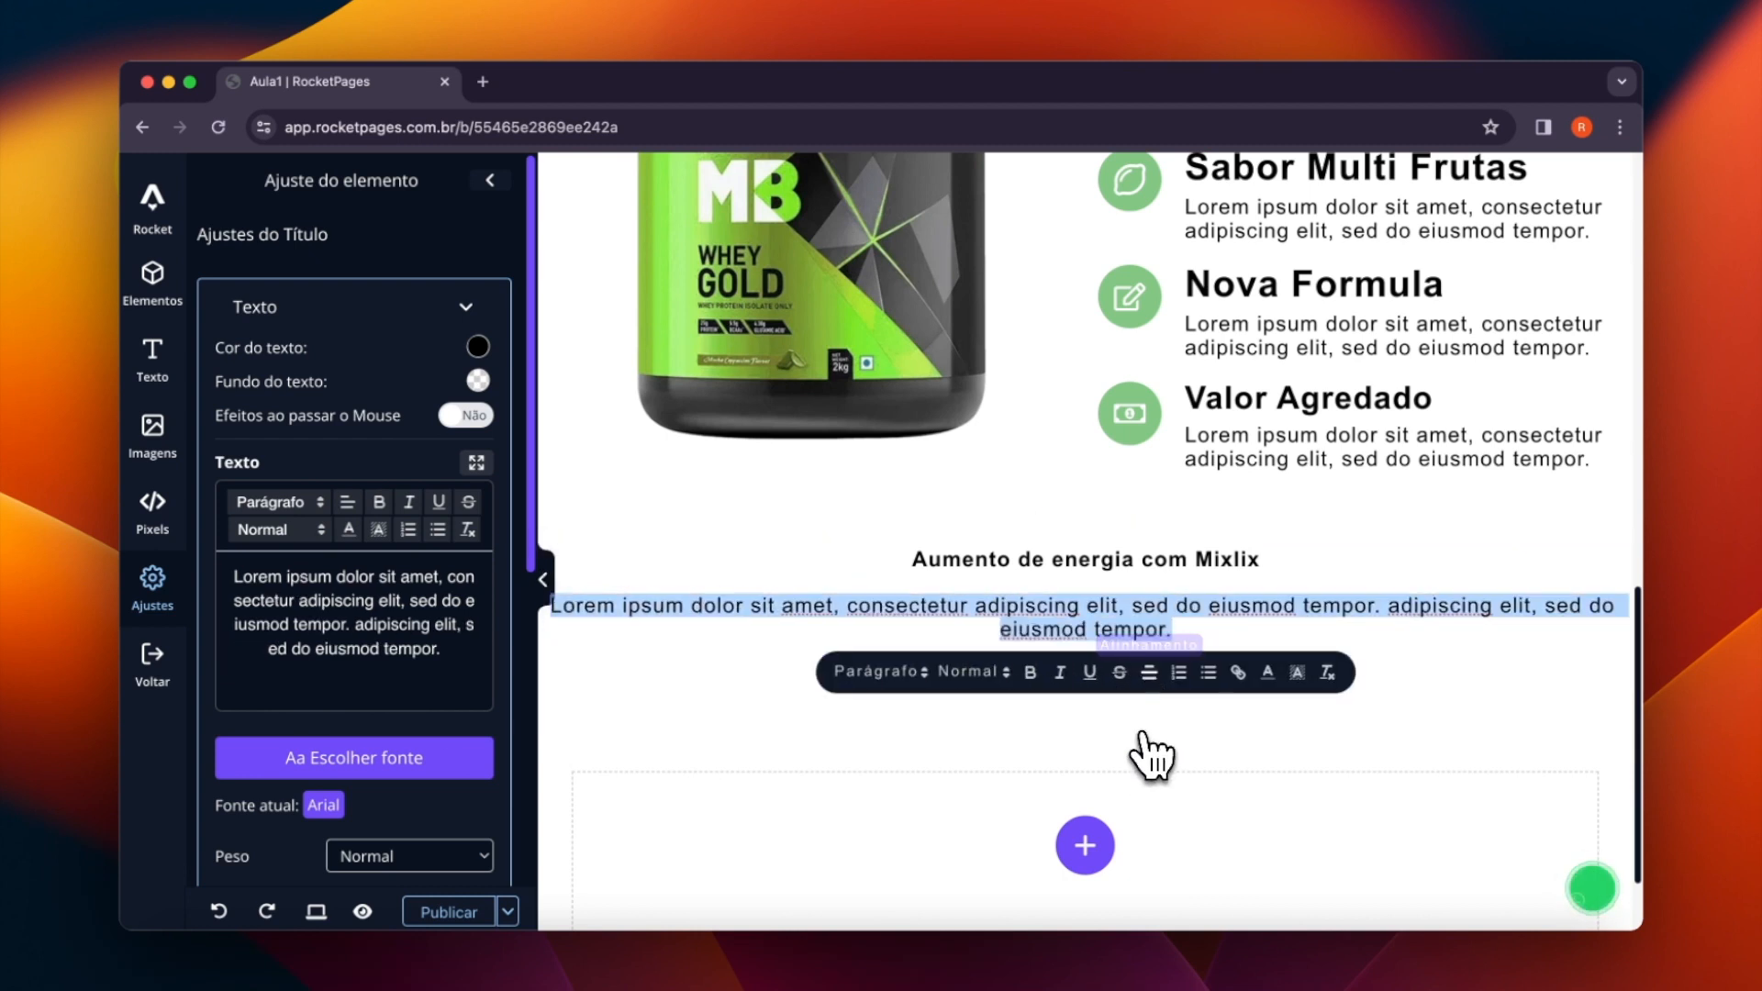
pyautogui.click(1191, 605)
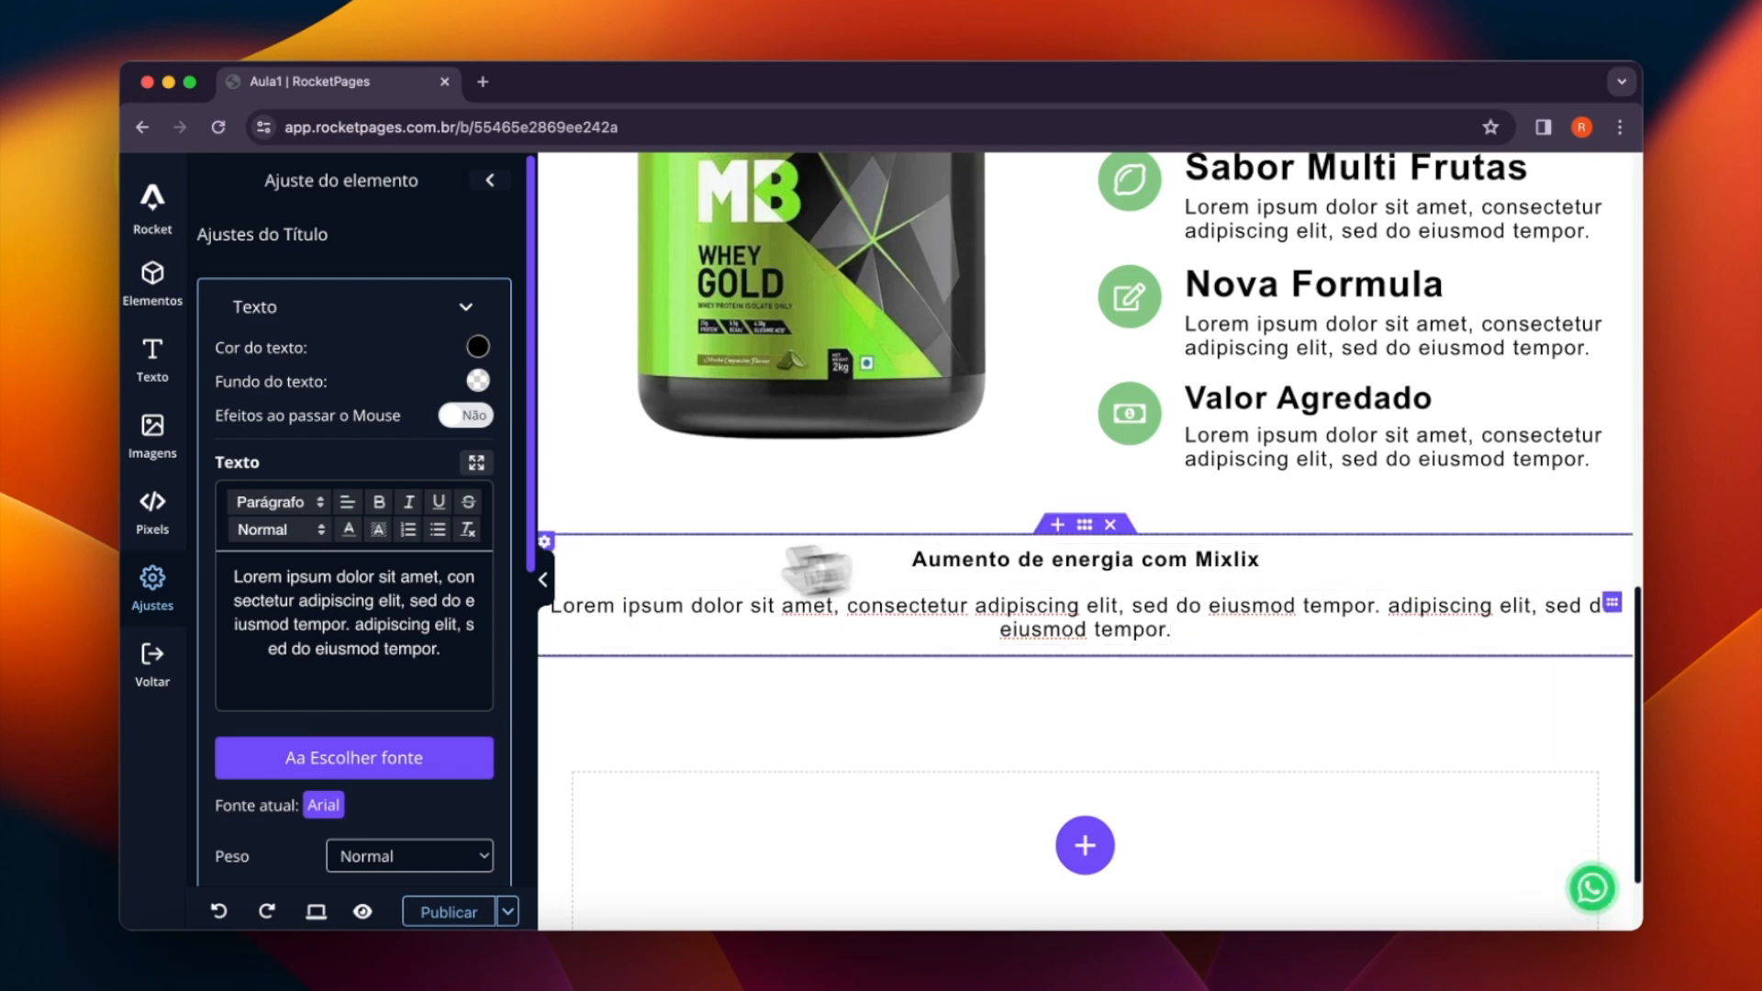
# - Switch the Lorem ipsum paragraph's margin unit to % and set its right margin to 12%
pyautogui.scroll(-7, 346, 590)
pyautogui.click(329, 628)
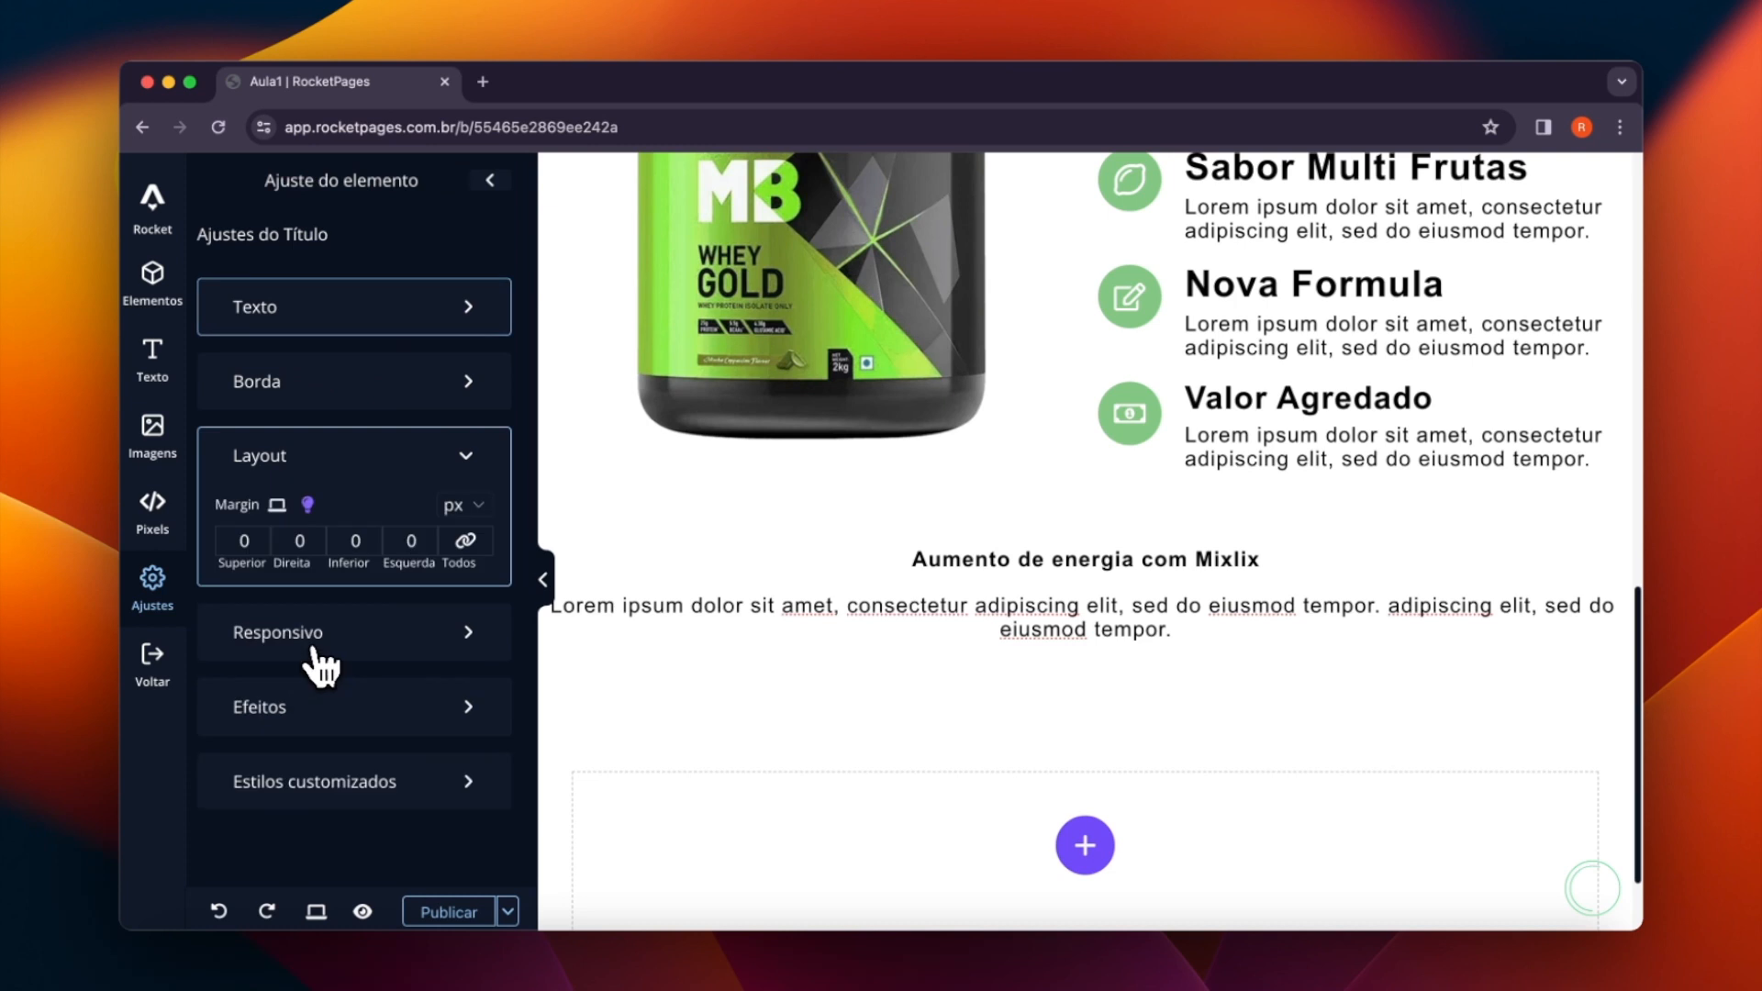
pyautogui.click(465, 512)
pyautogui.click(477, 578)
pyautogui.click(313, 538)
pyautogui.click(313, 538)
pyautogui.click(313, 538)
pyautogui.click(313, 538)
pyautogui.click(313, 538)
pyautogui.click(313, 538)
pyautogui.click(313, 538)
pyautogui.click(313, 538)
pyautogui.click(313, 537)
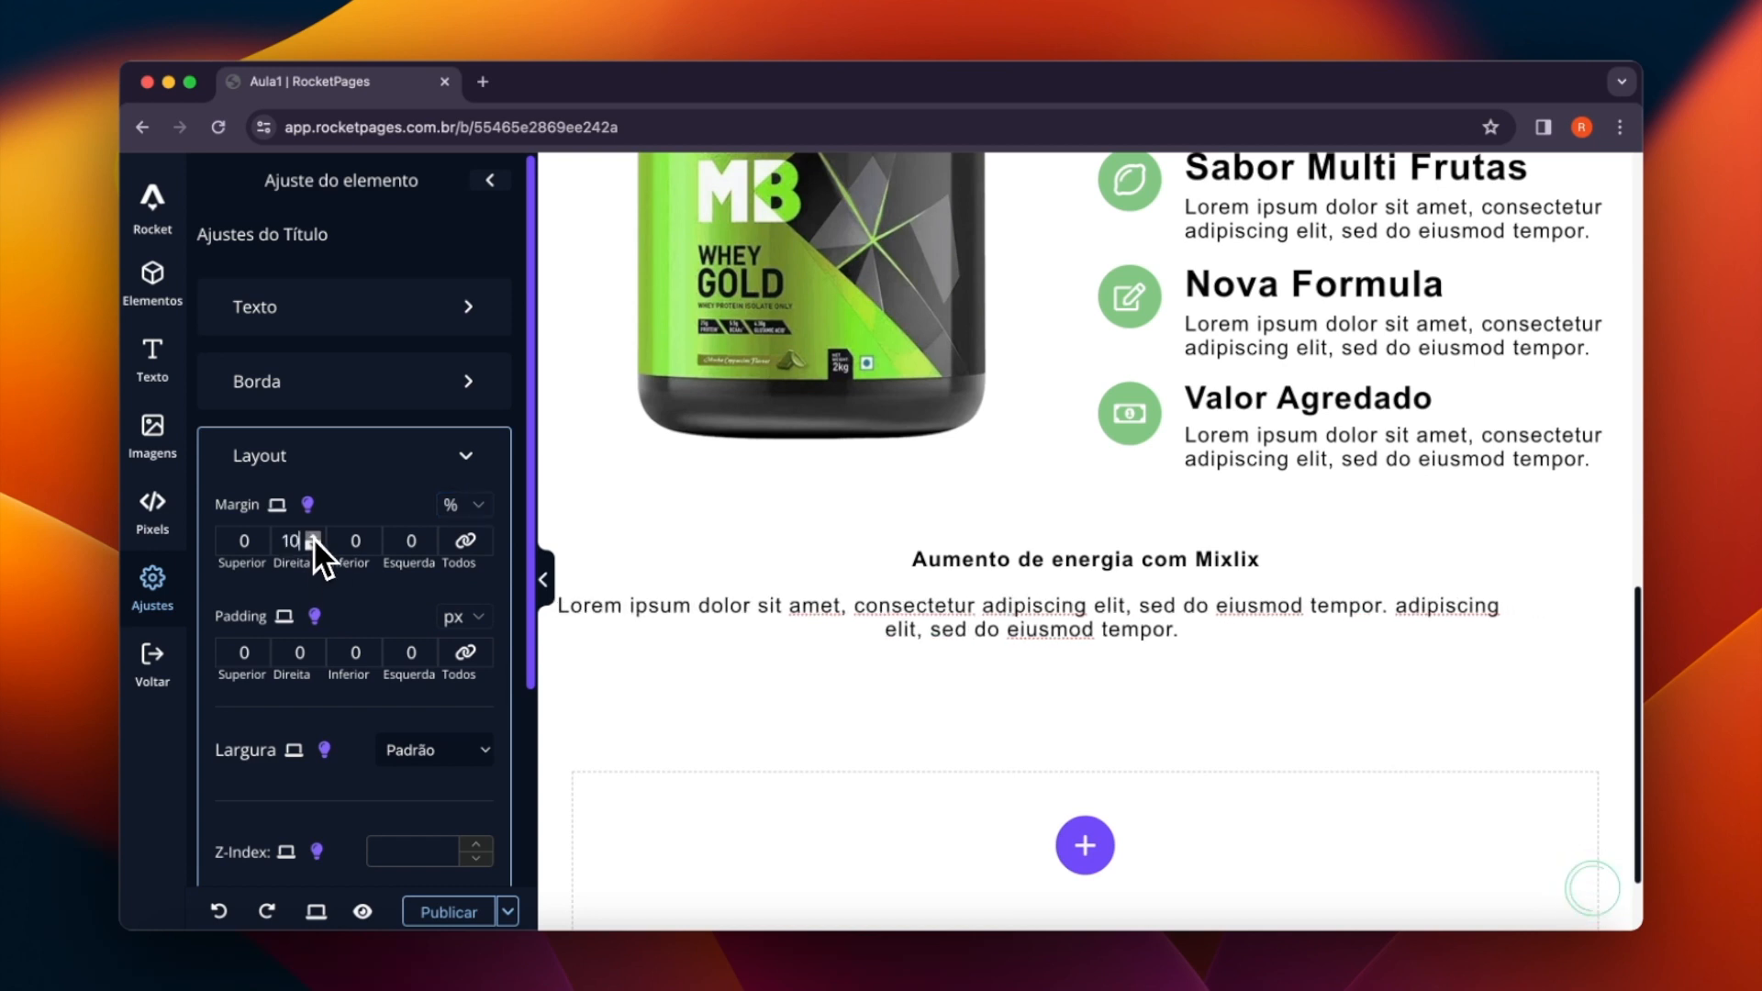
pyautogui.click(313, 538)
pyautogui.click(313, 537)
pyautogui.click(313, 538)
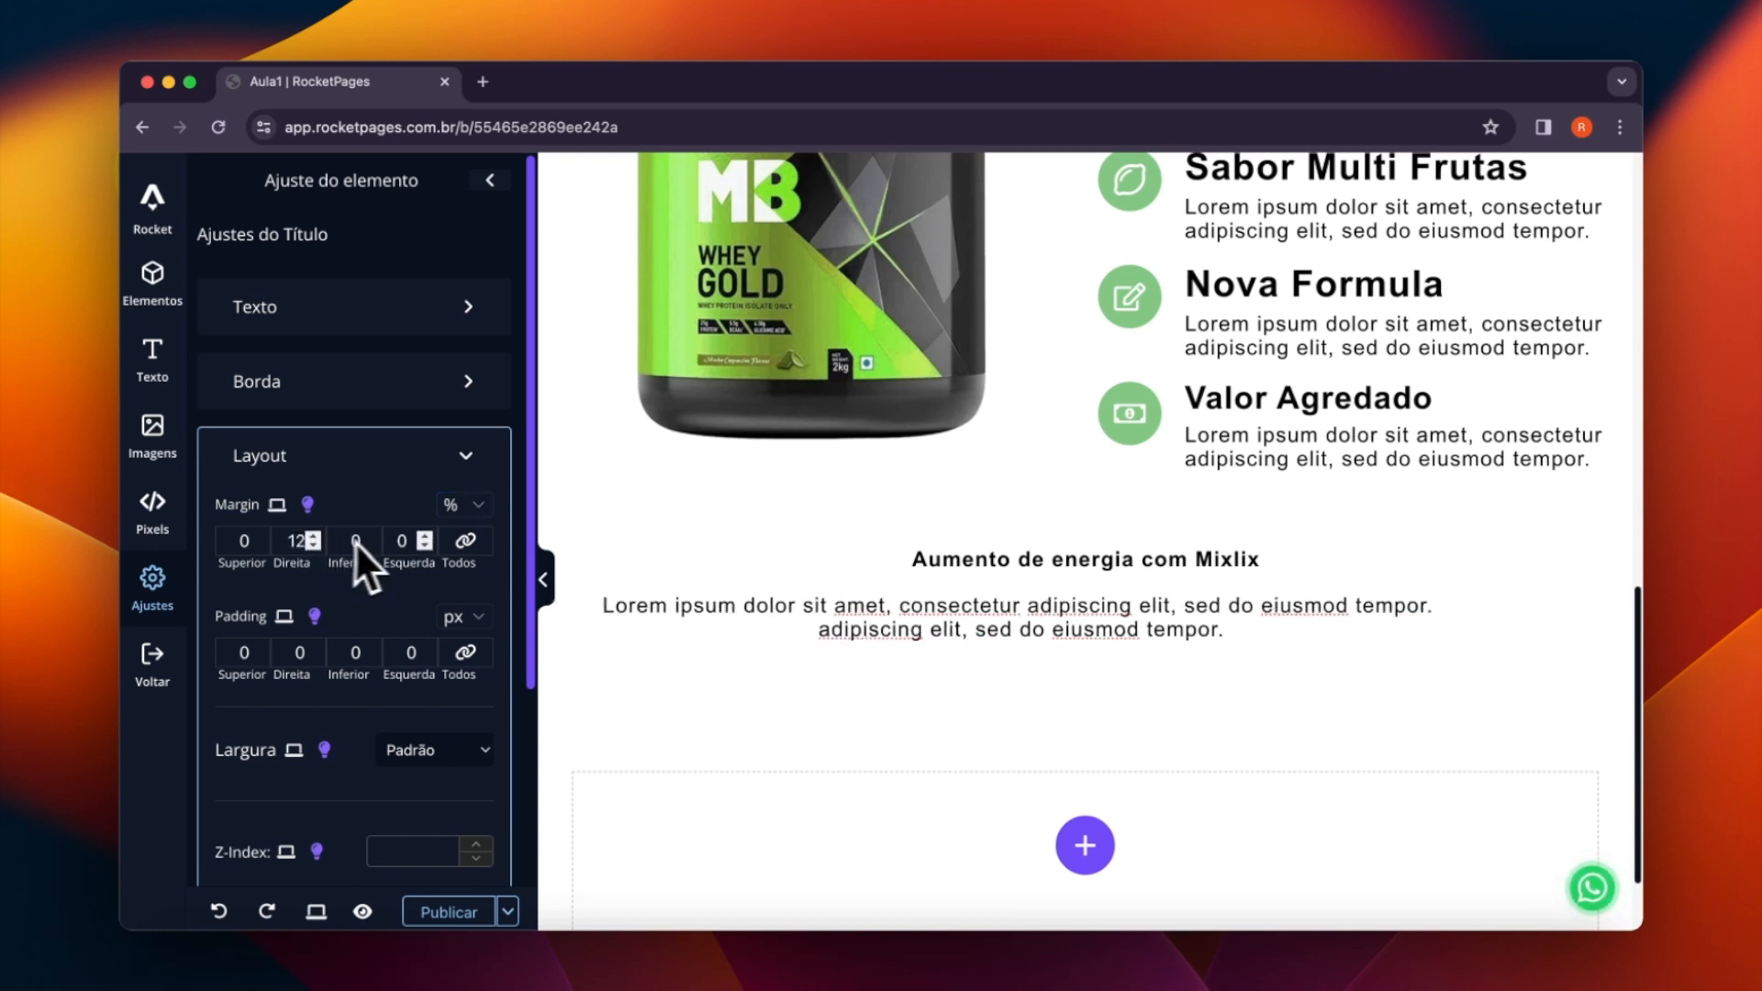
# - Set the Lorem ipsum paragraph's left margin to 12%
pyautogui.click(425, 536)
pyautogui.click(425, 536)
pyautogui.click(425, 536)
pyautogui.click(424, 536)
pyautogui.click(425, 536)
pyautogui.click(425, 536)
pyautogui.click(425, 536)
pyautogui.click(425, 536)
pyautogui.click(425, 536)
pyautogui.click(425, 536)
pyautogui.click(425, 536)
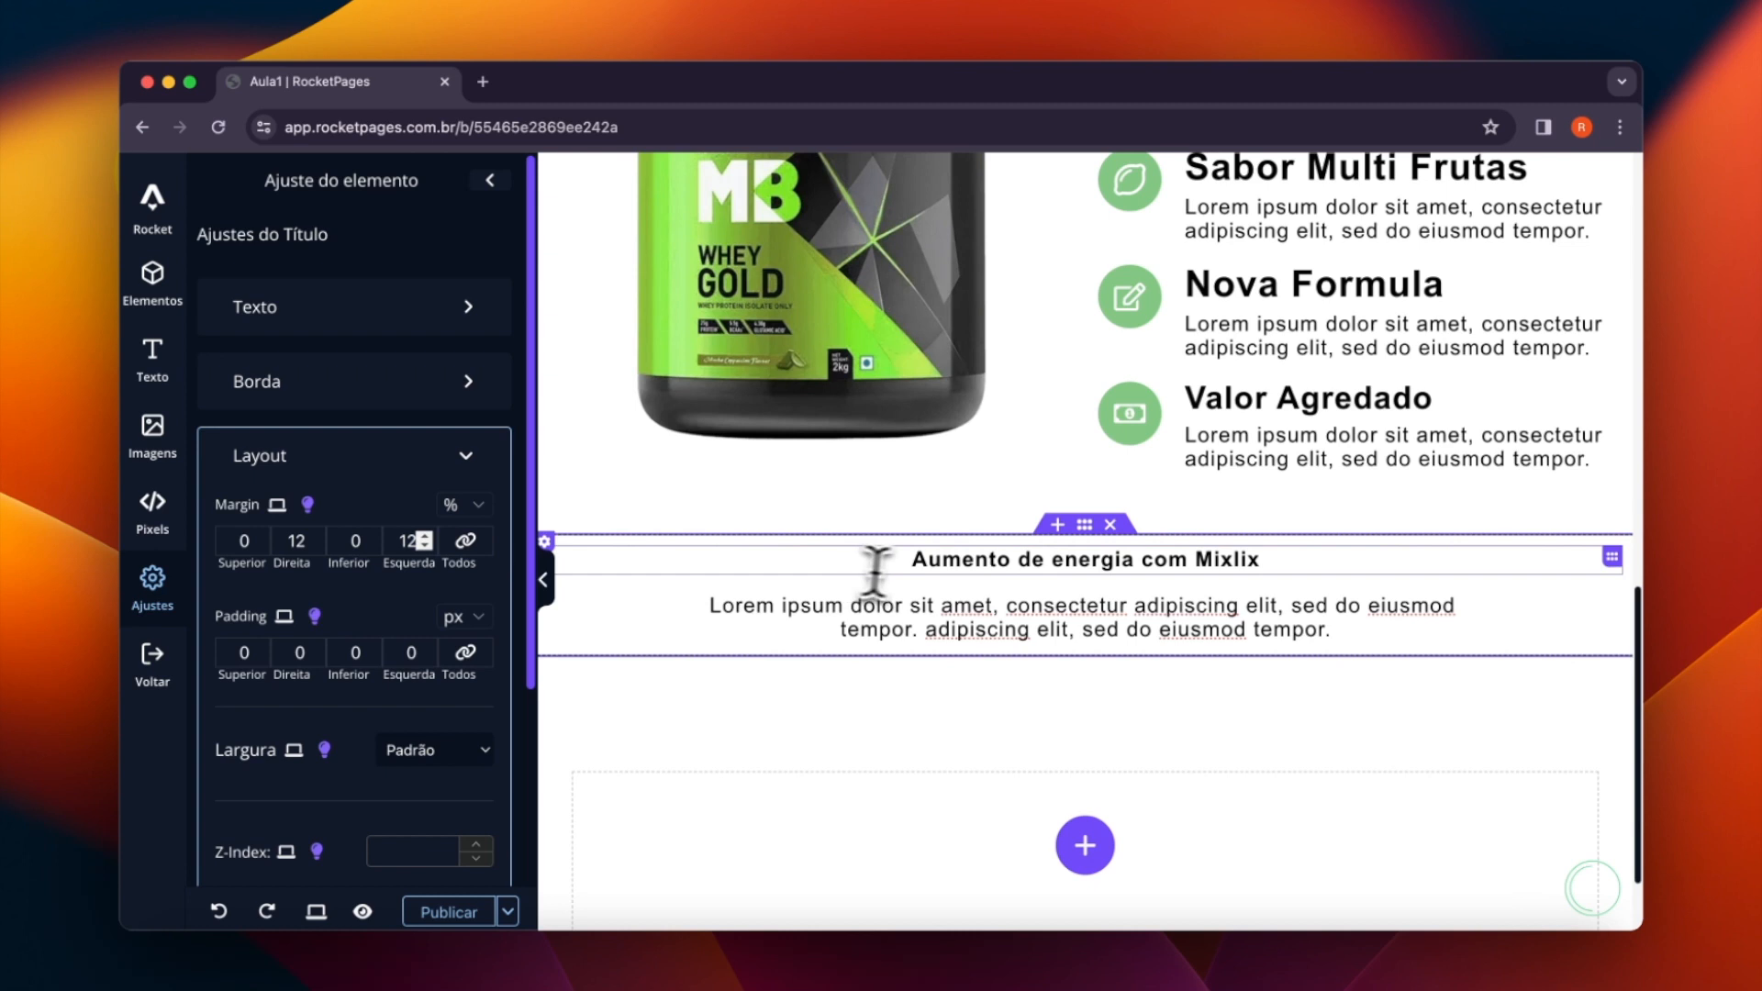
# - Set the text color of the line "Aumento de energia com Mixlix" to the light green 83c683
pyautogui.click(955, 562)
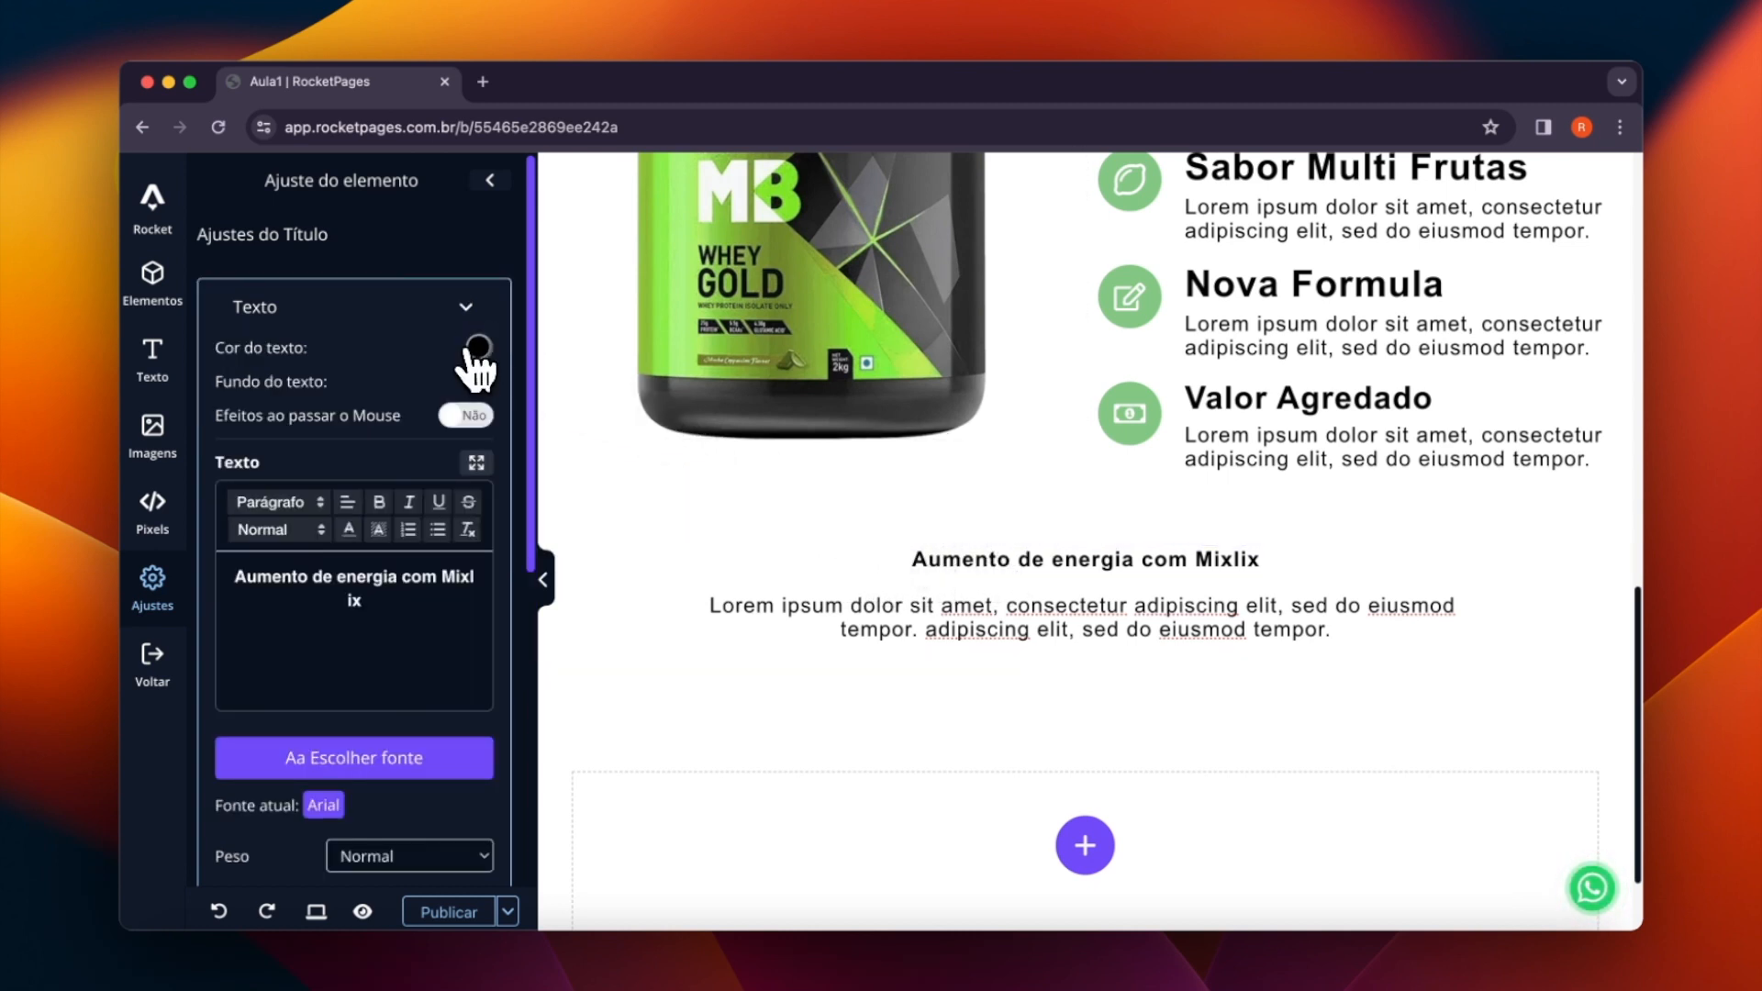
pyautogui.click(477, 347)
pyautogui.click(556, 507)
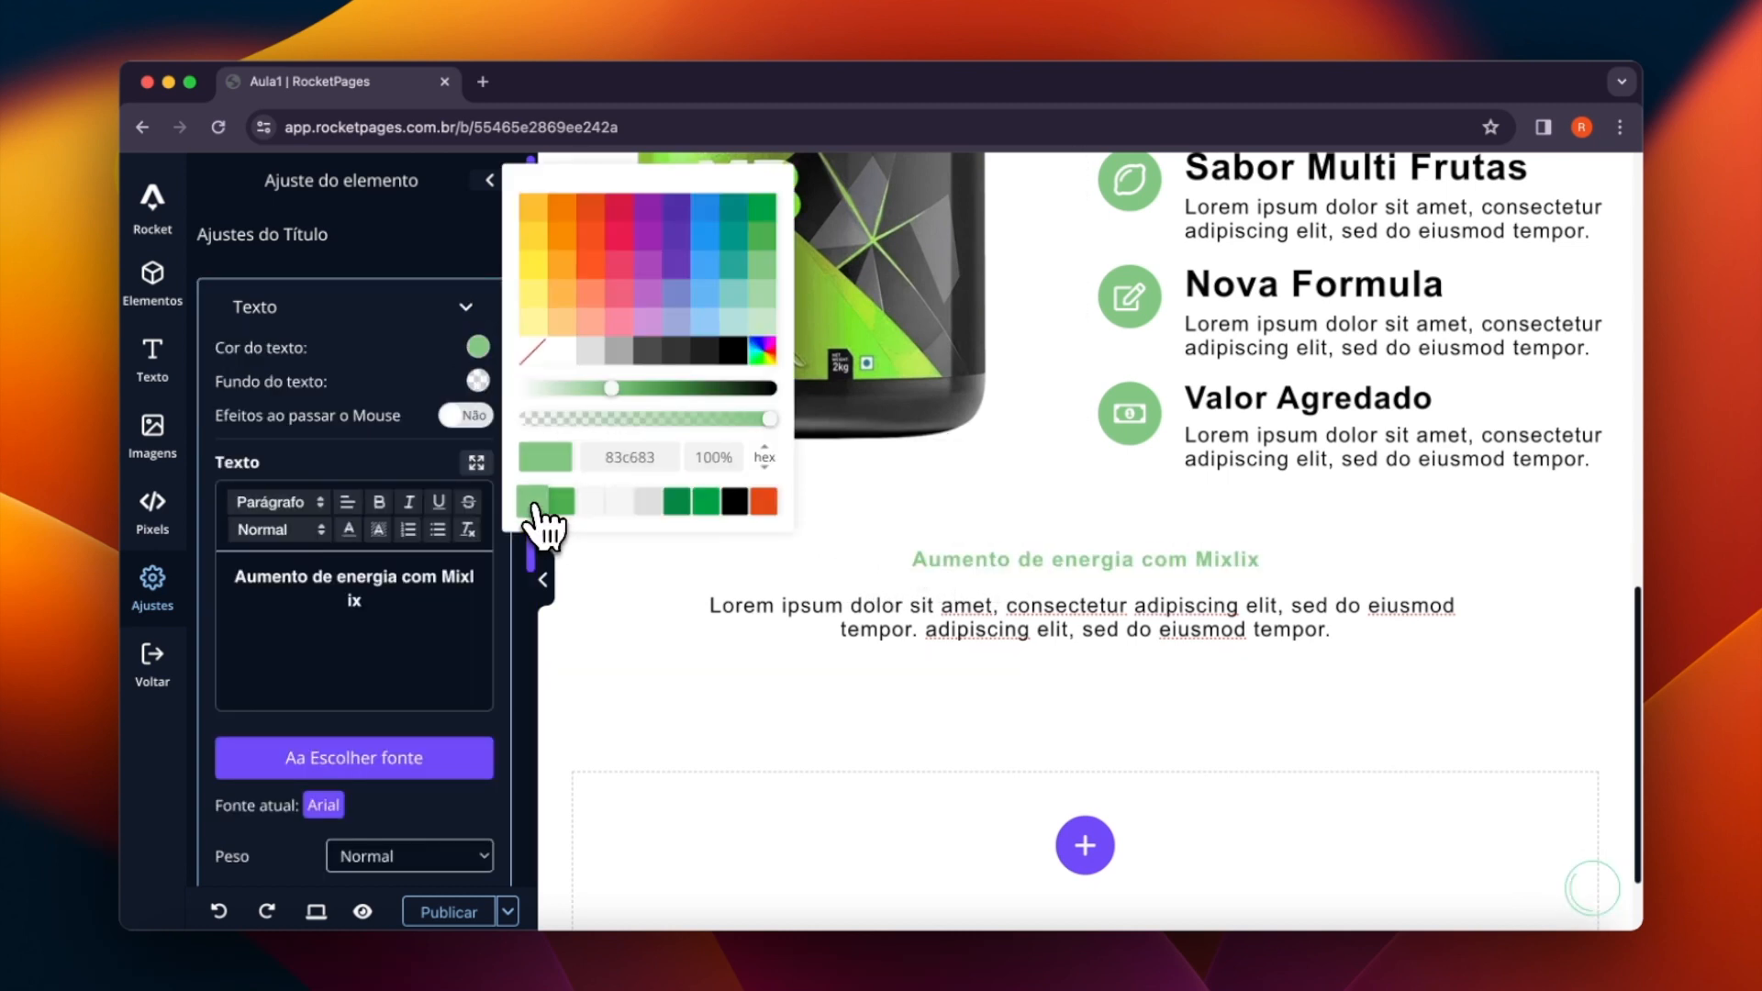
pyautogui.click(935, 721)
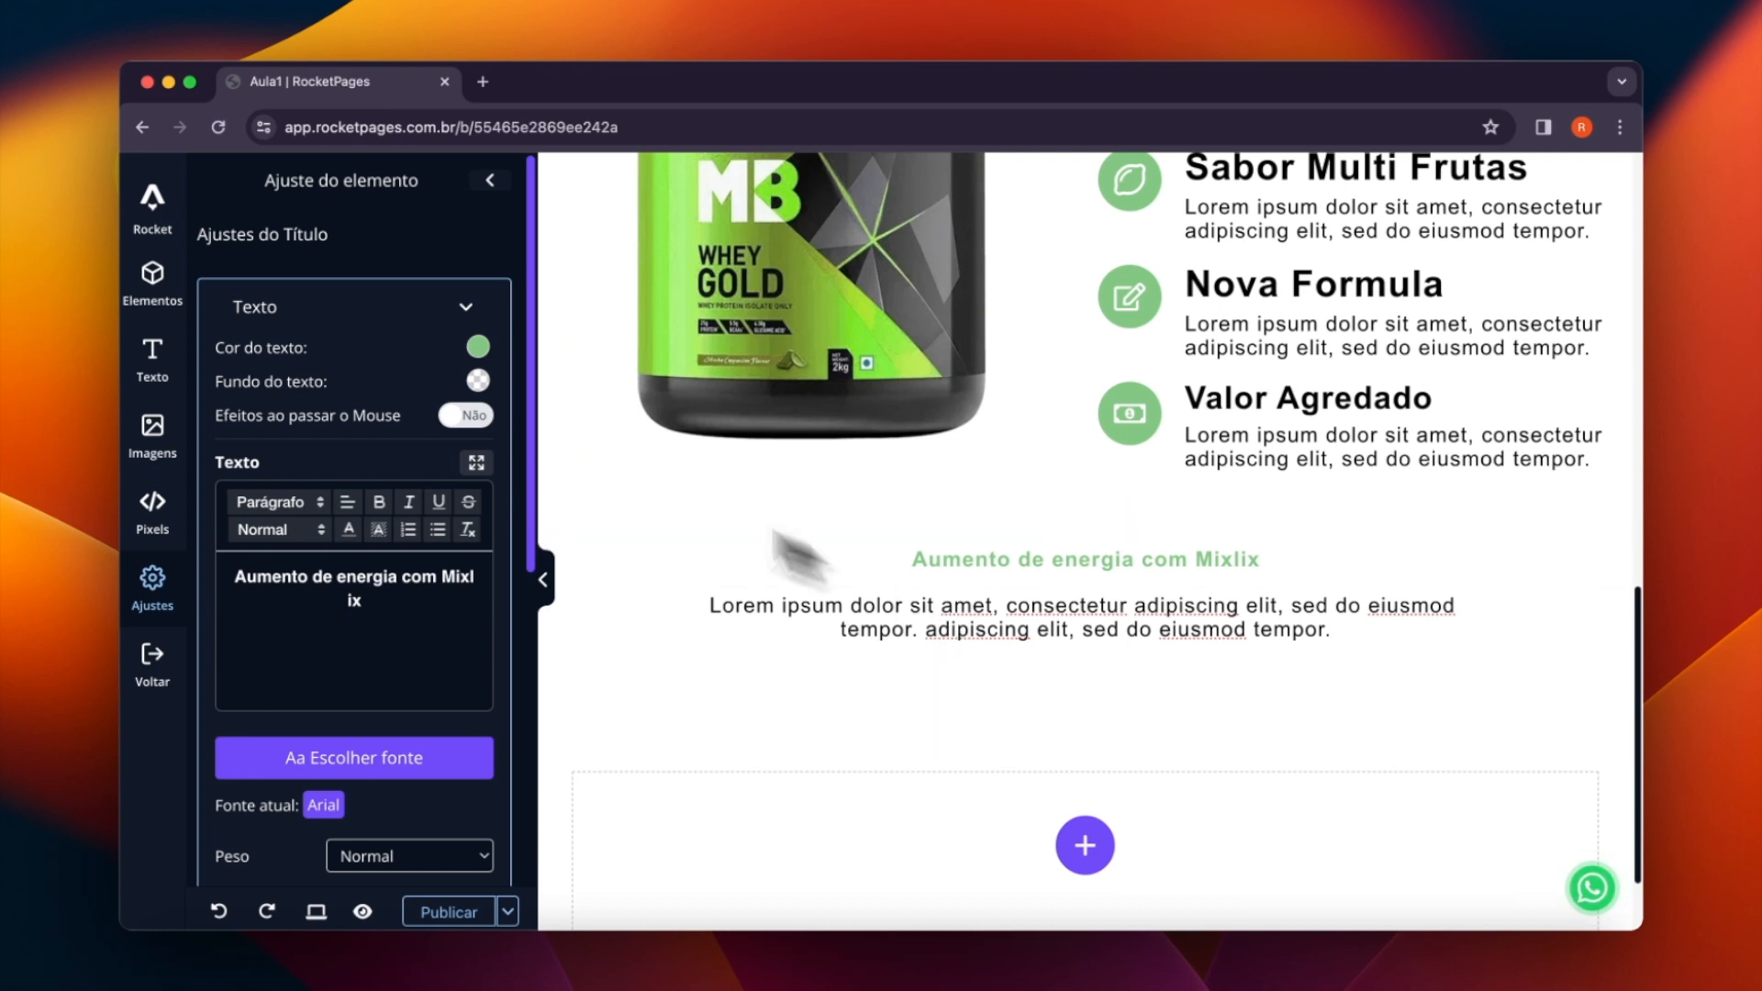
# - Insert a Seção interna element directly below the Lorem ipsum paragraph
pyautogui.click(152, 292)
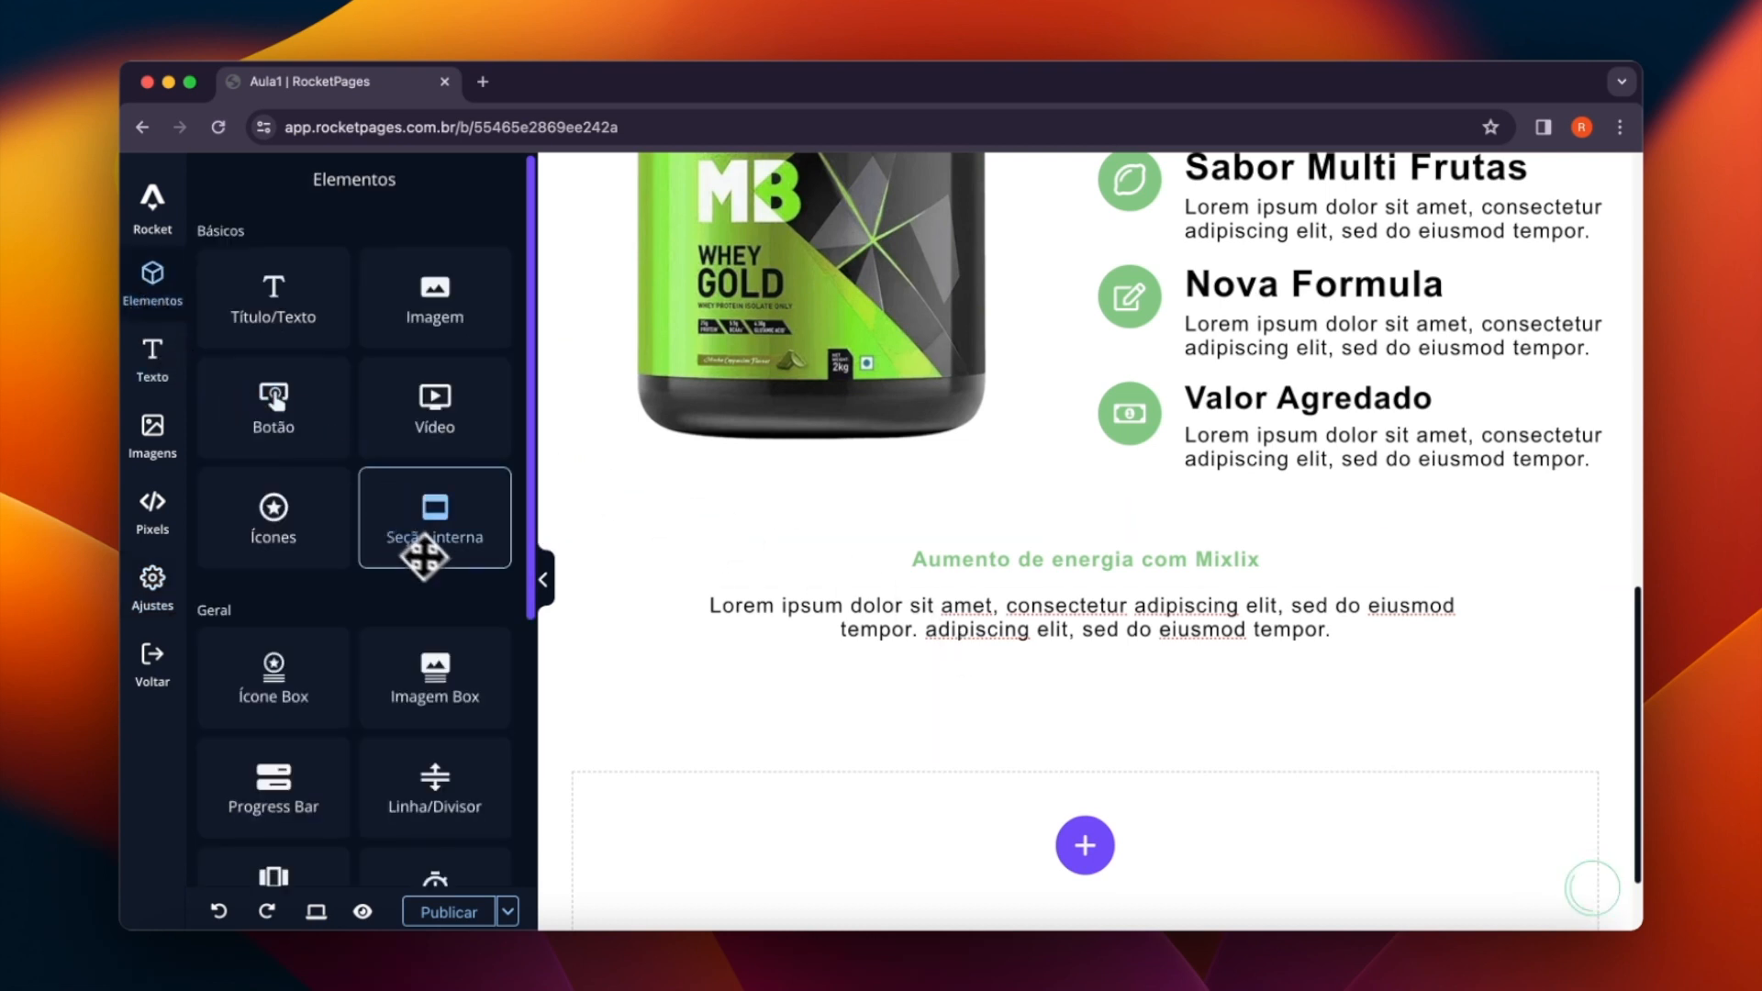
pyautogui.moveTo(437, 550); pyautogui.dragTo(778, 673)
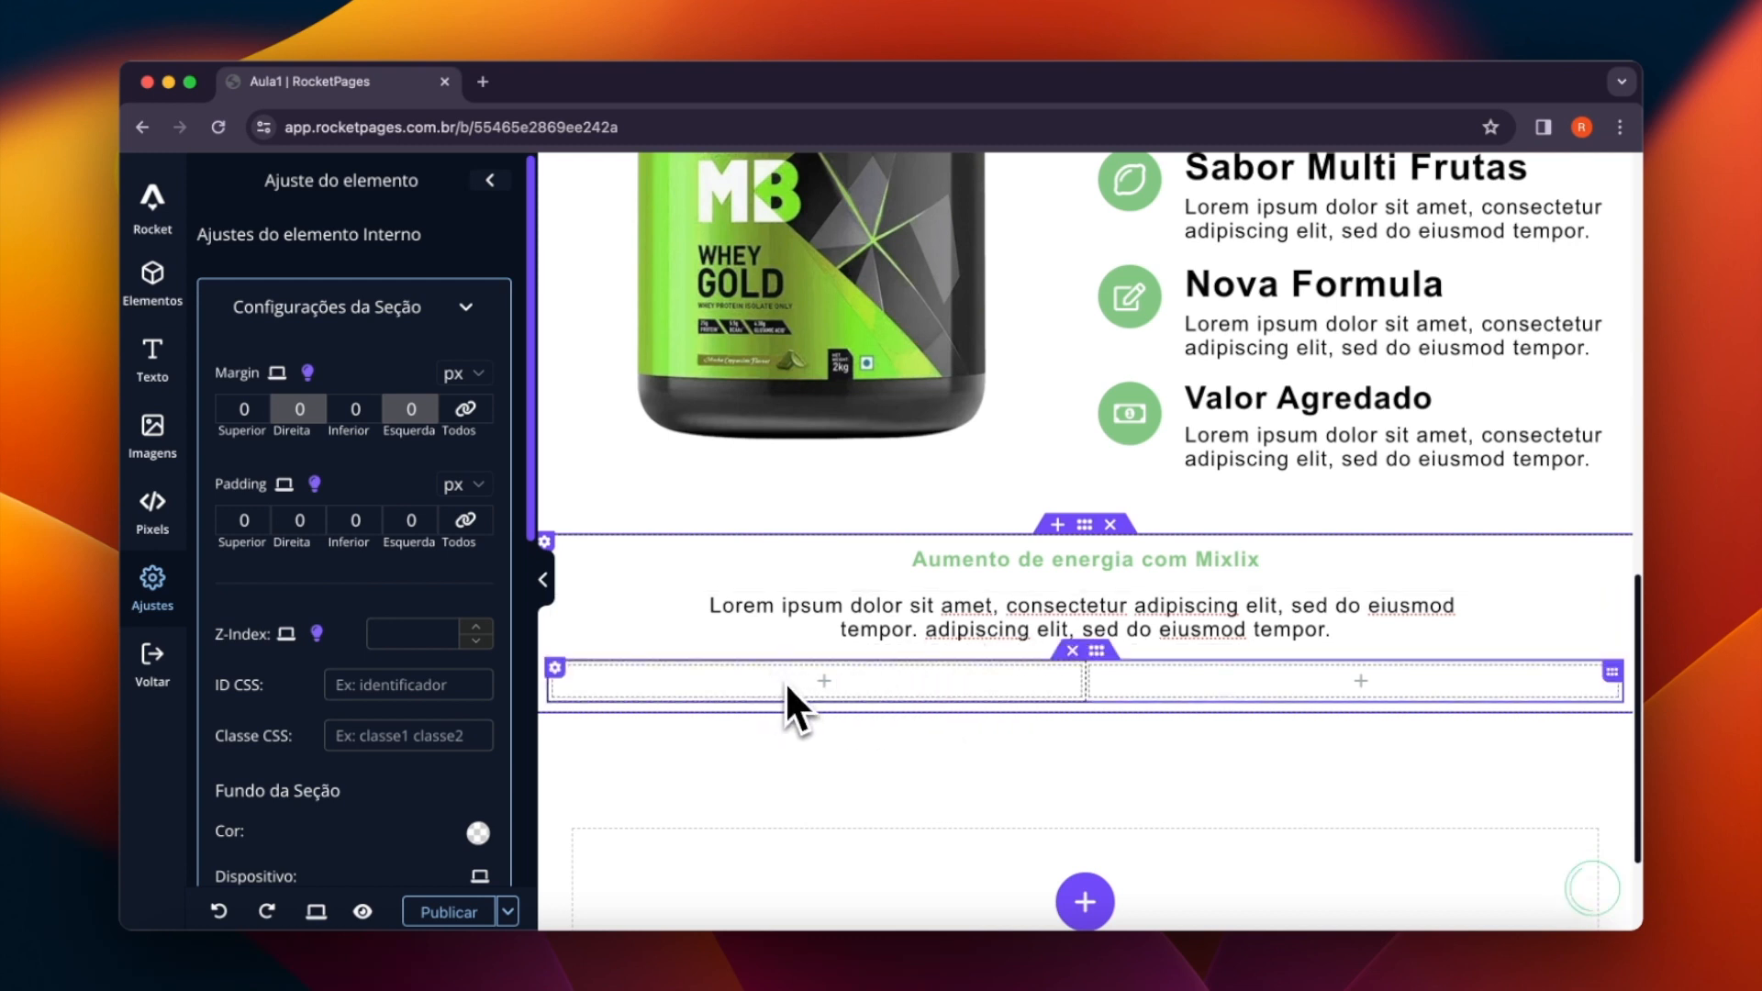
pyautogui.scroll(-2, 785, 681)
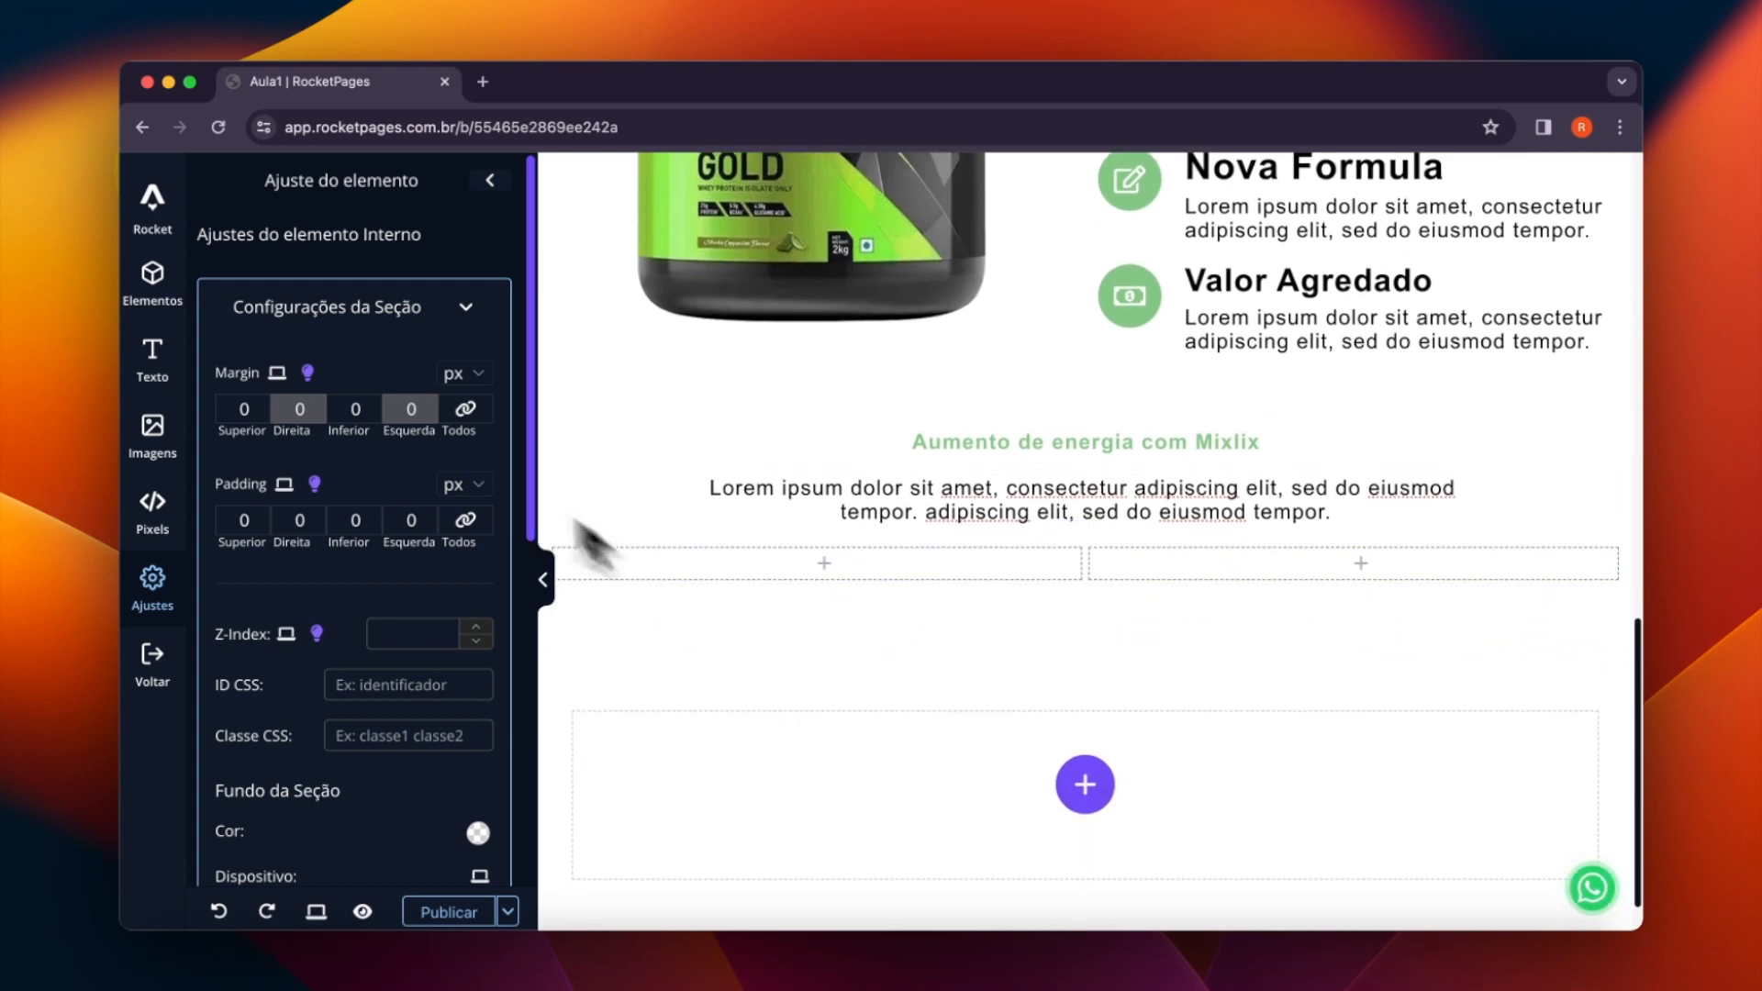
# - Add an Imagem Box element to the first column of the inner section below the Lorem ipsum paragraph
pyautogui.click(154, 285)
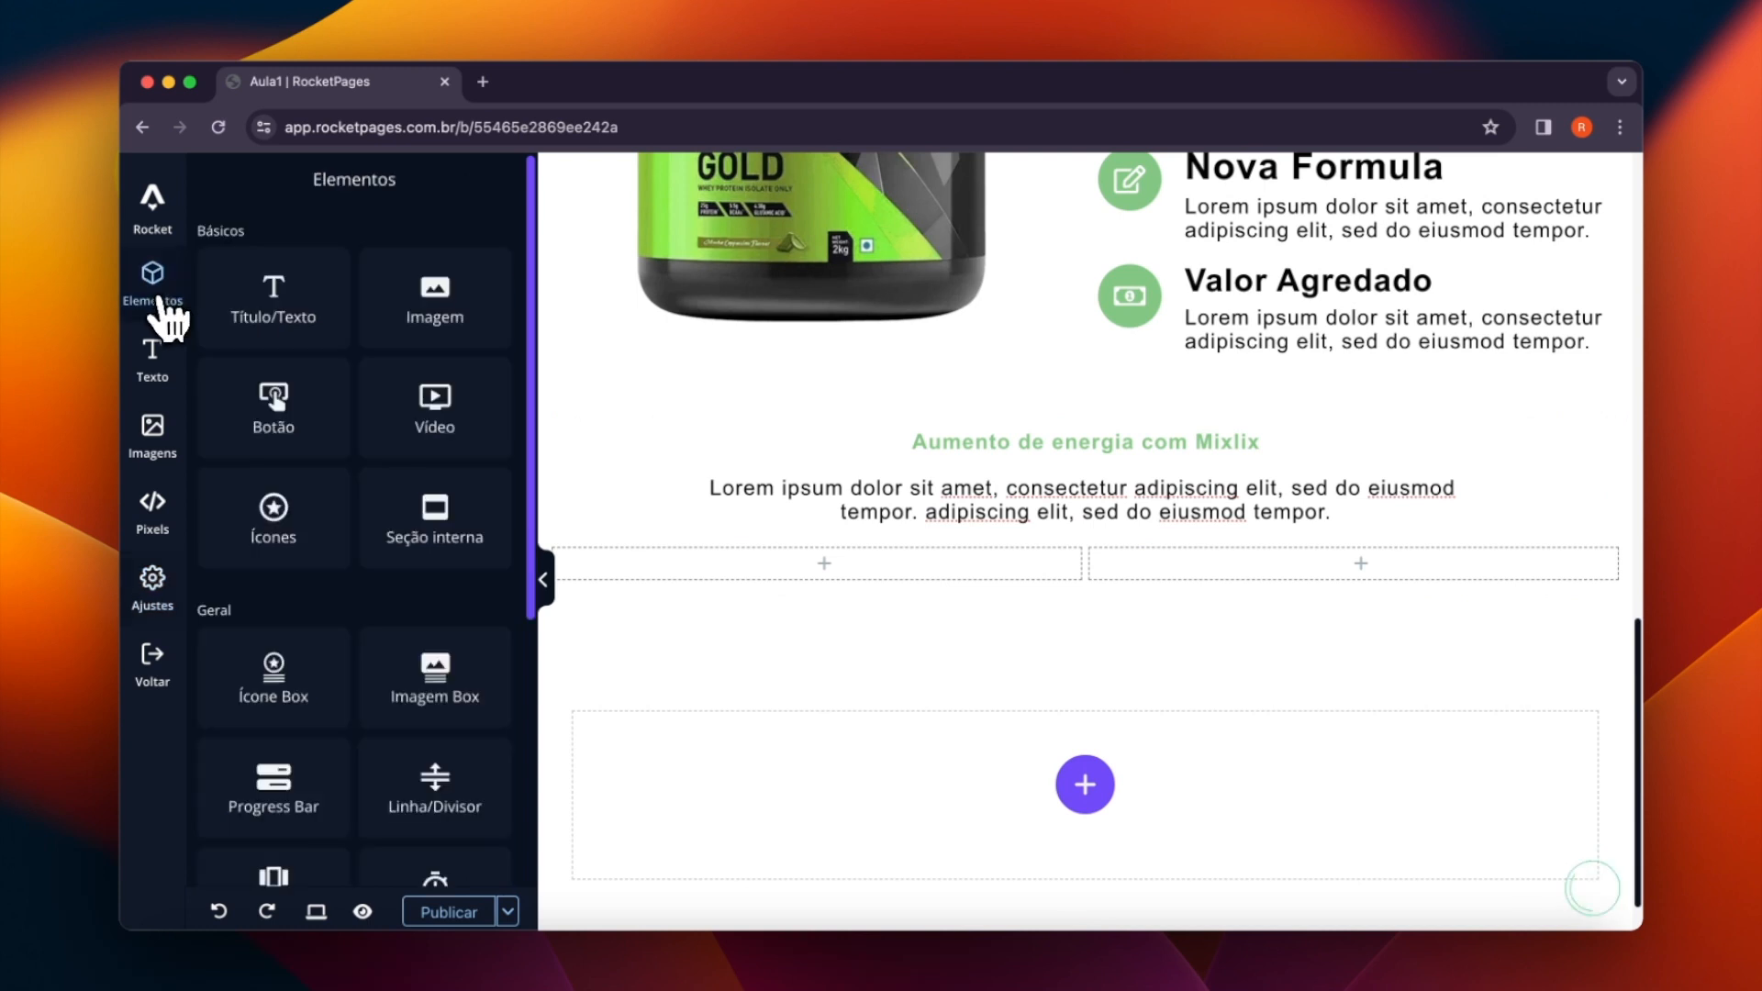
pyautogui.scroll(-1, 412, 656)
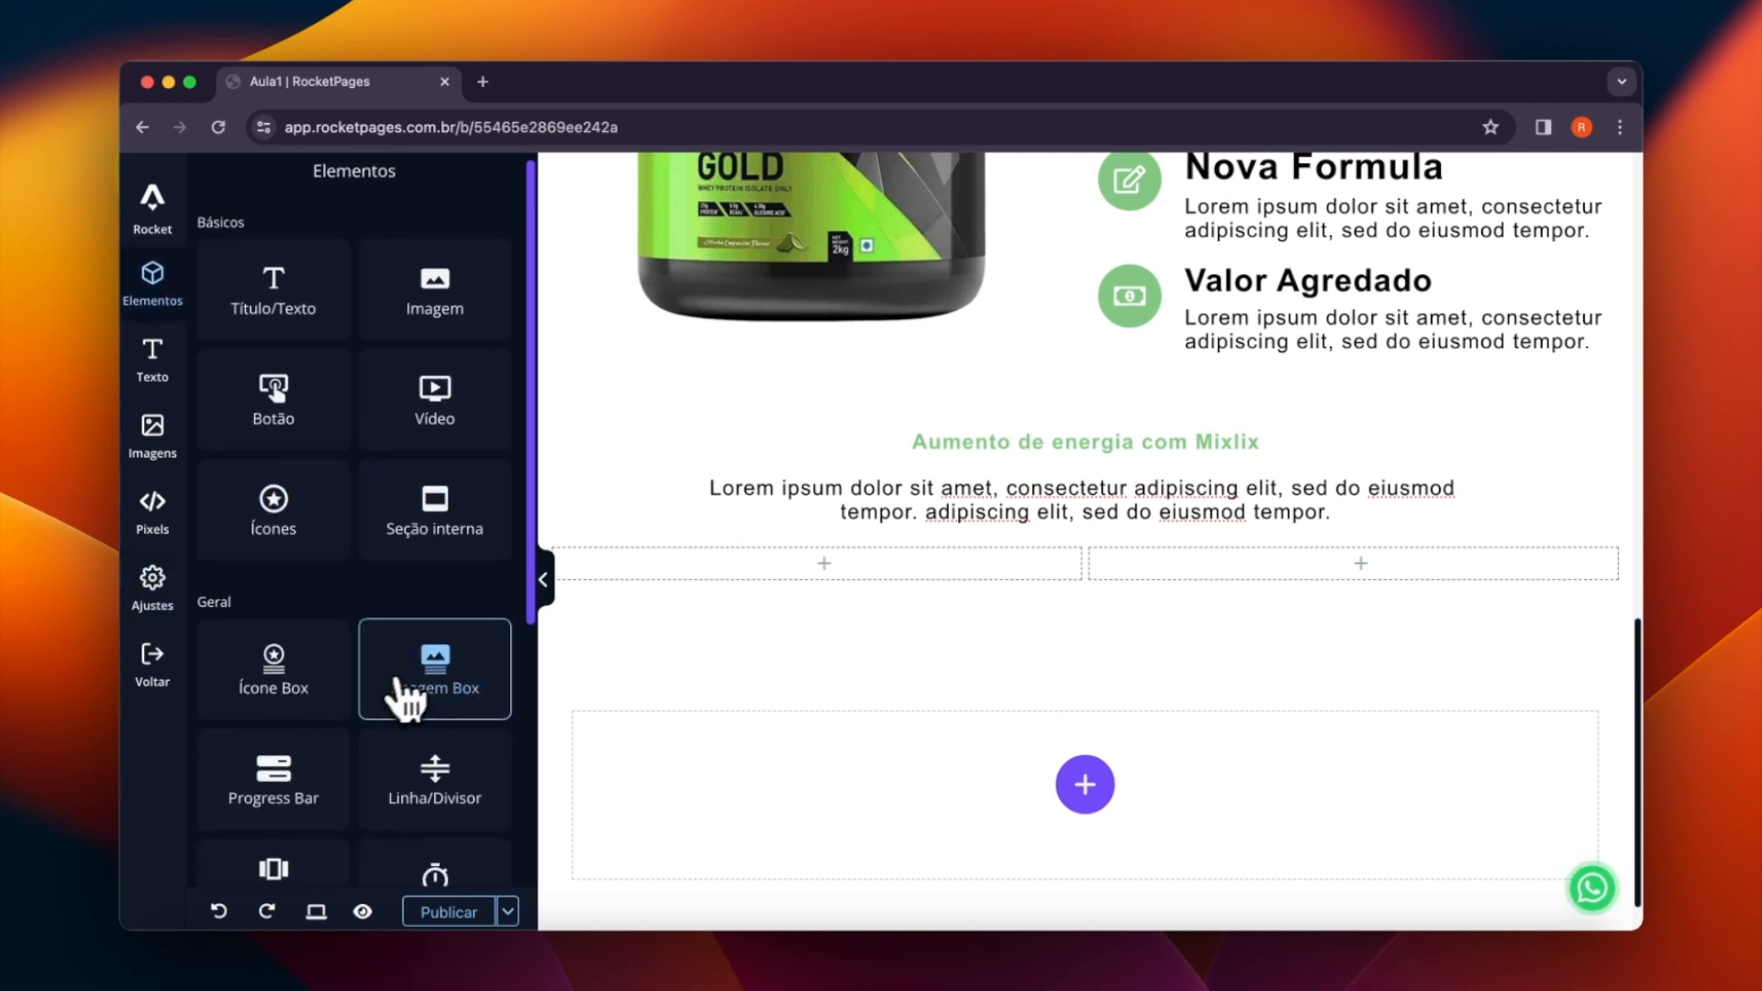
pyautogui.moveTo(421, 677); pyautogui.dragTo(775, 581)
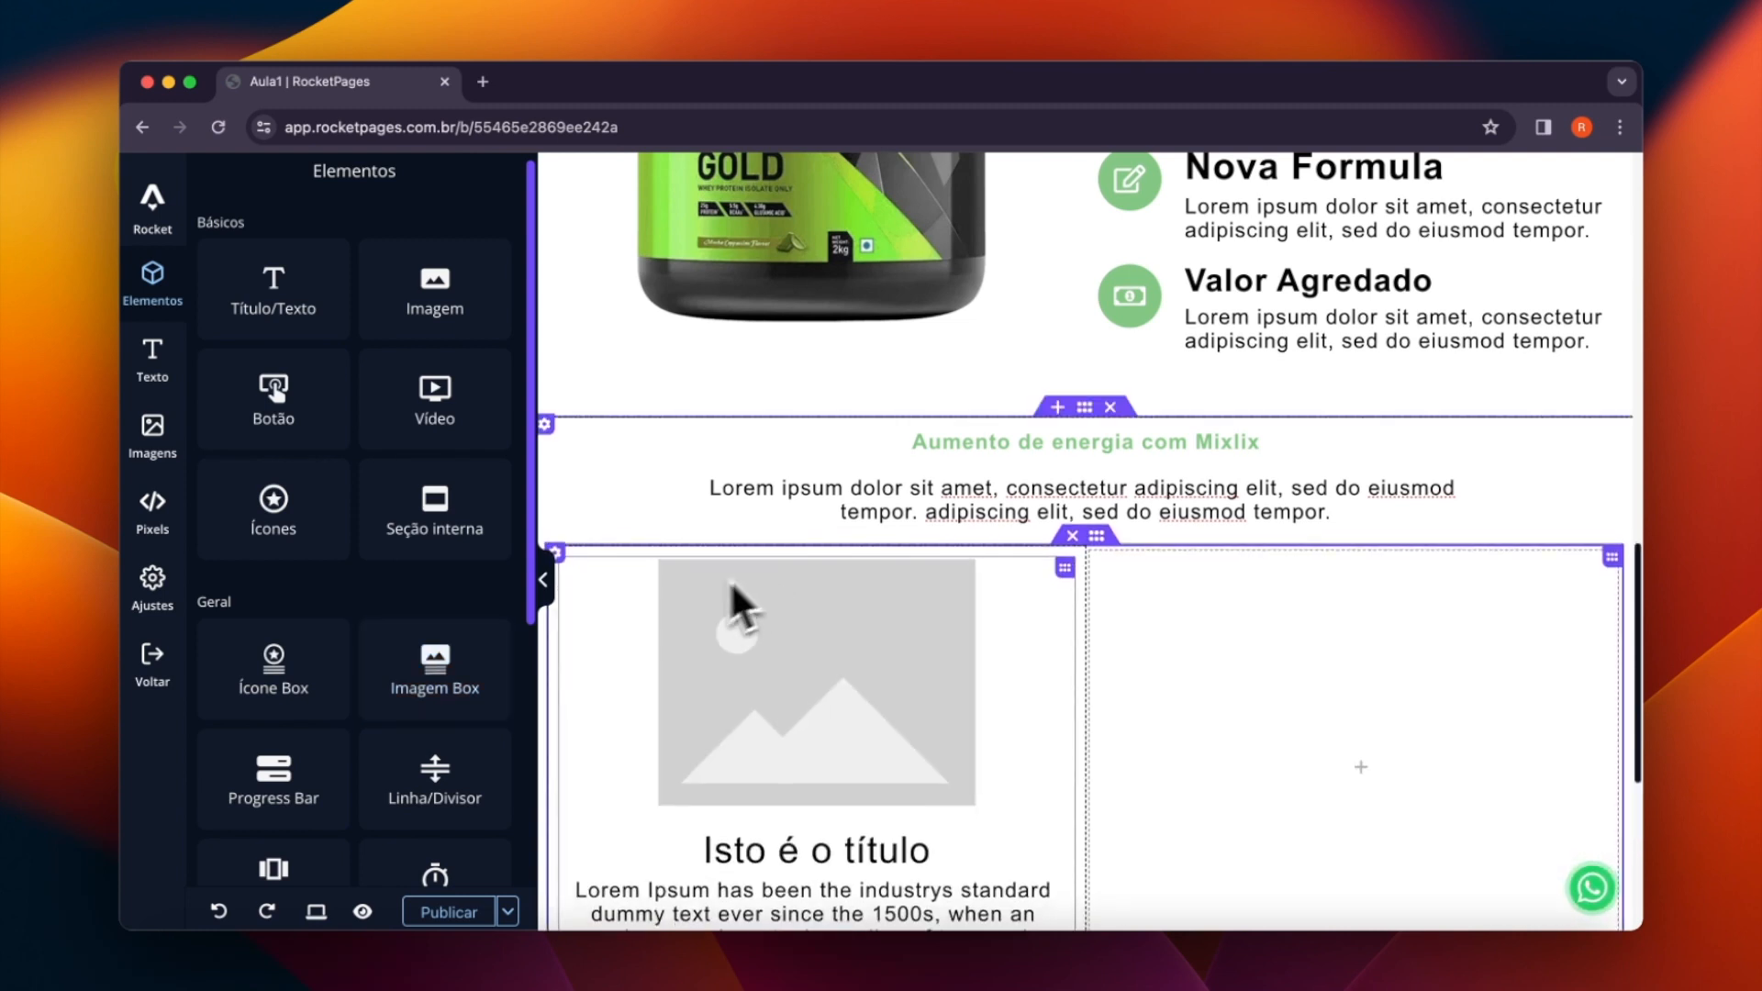
pyautogui.scroll(-2, 749, 637)
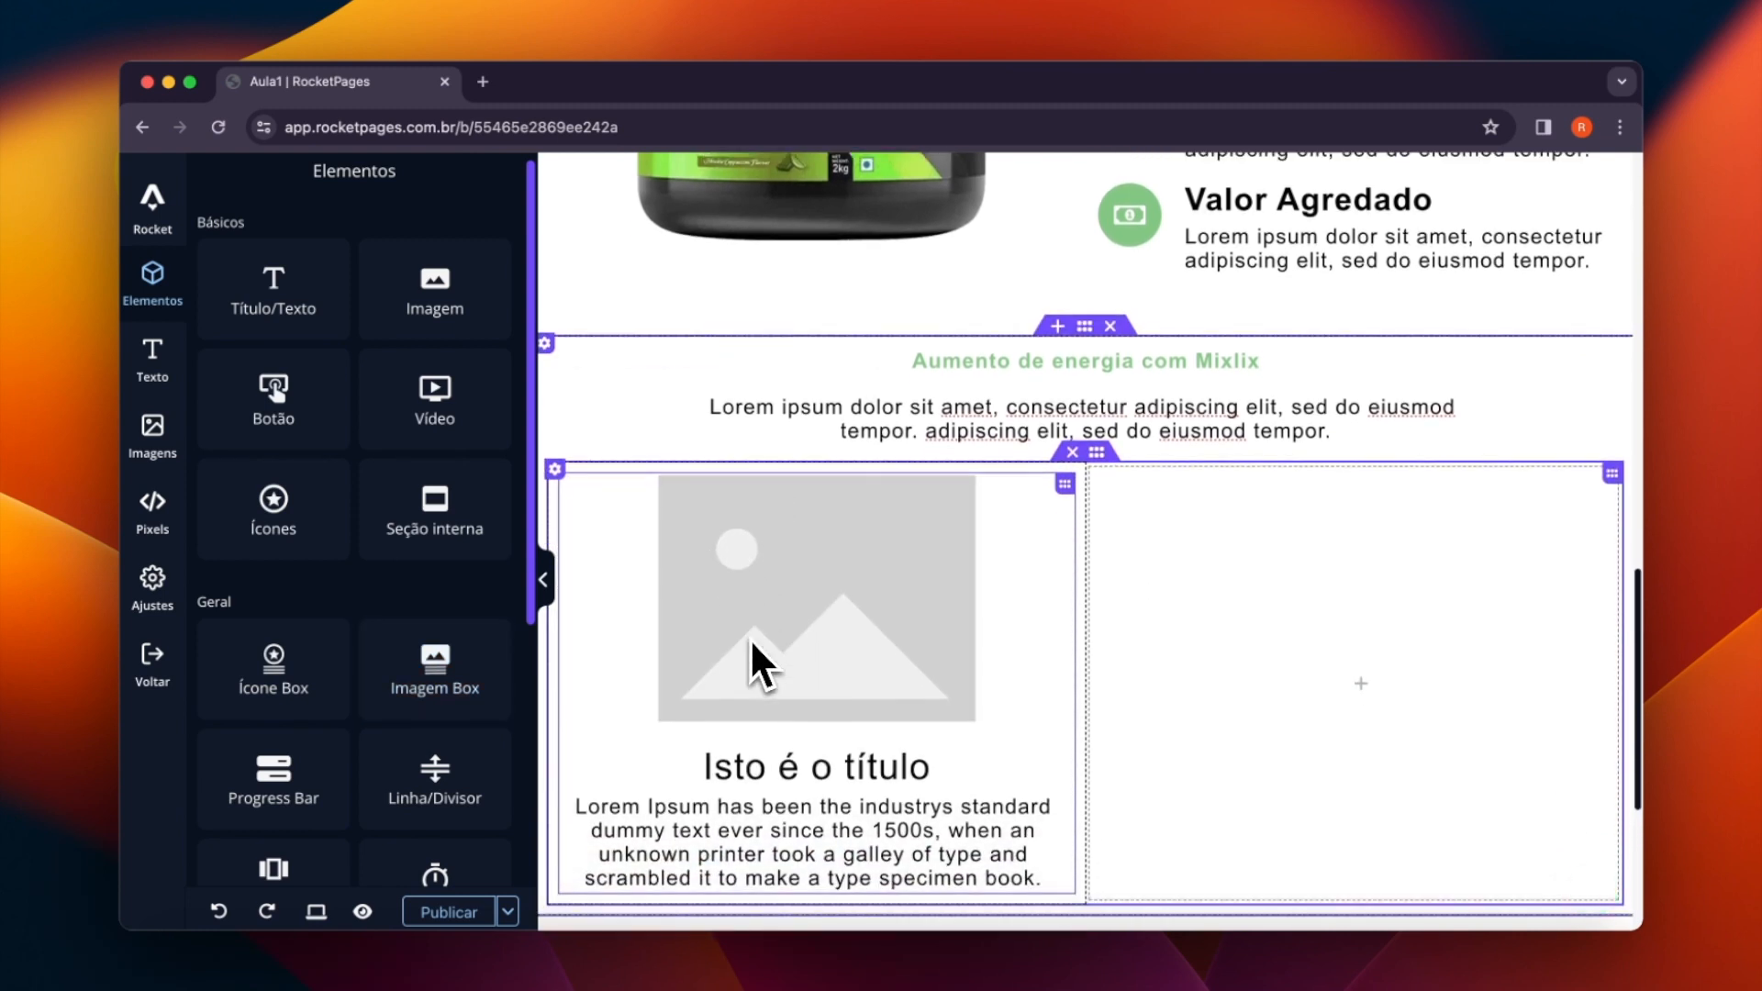
# - Replace the image box's placeholder by uploading the pill bottle picture 53ae20c8...5093.webp and inserting it from the image gallery
pyautogui.click(787, 544)
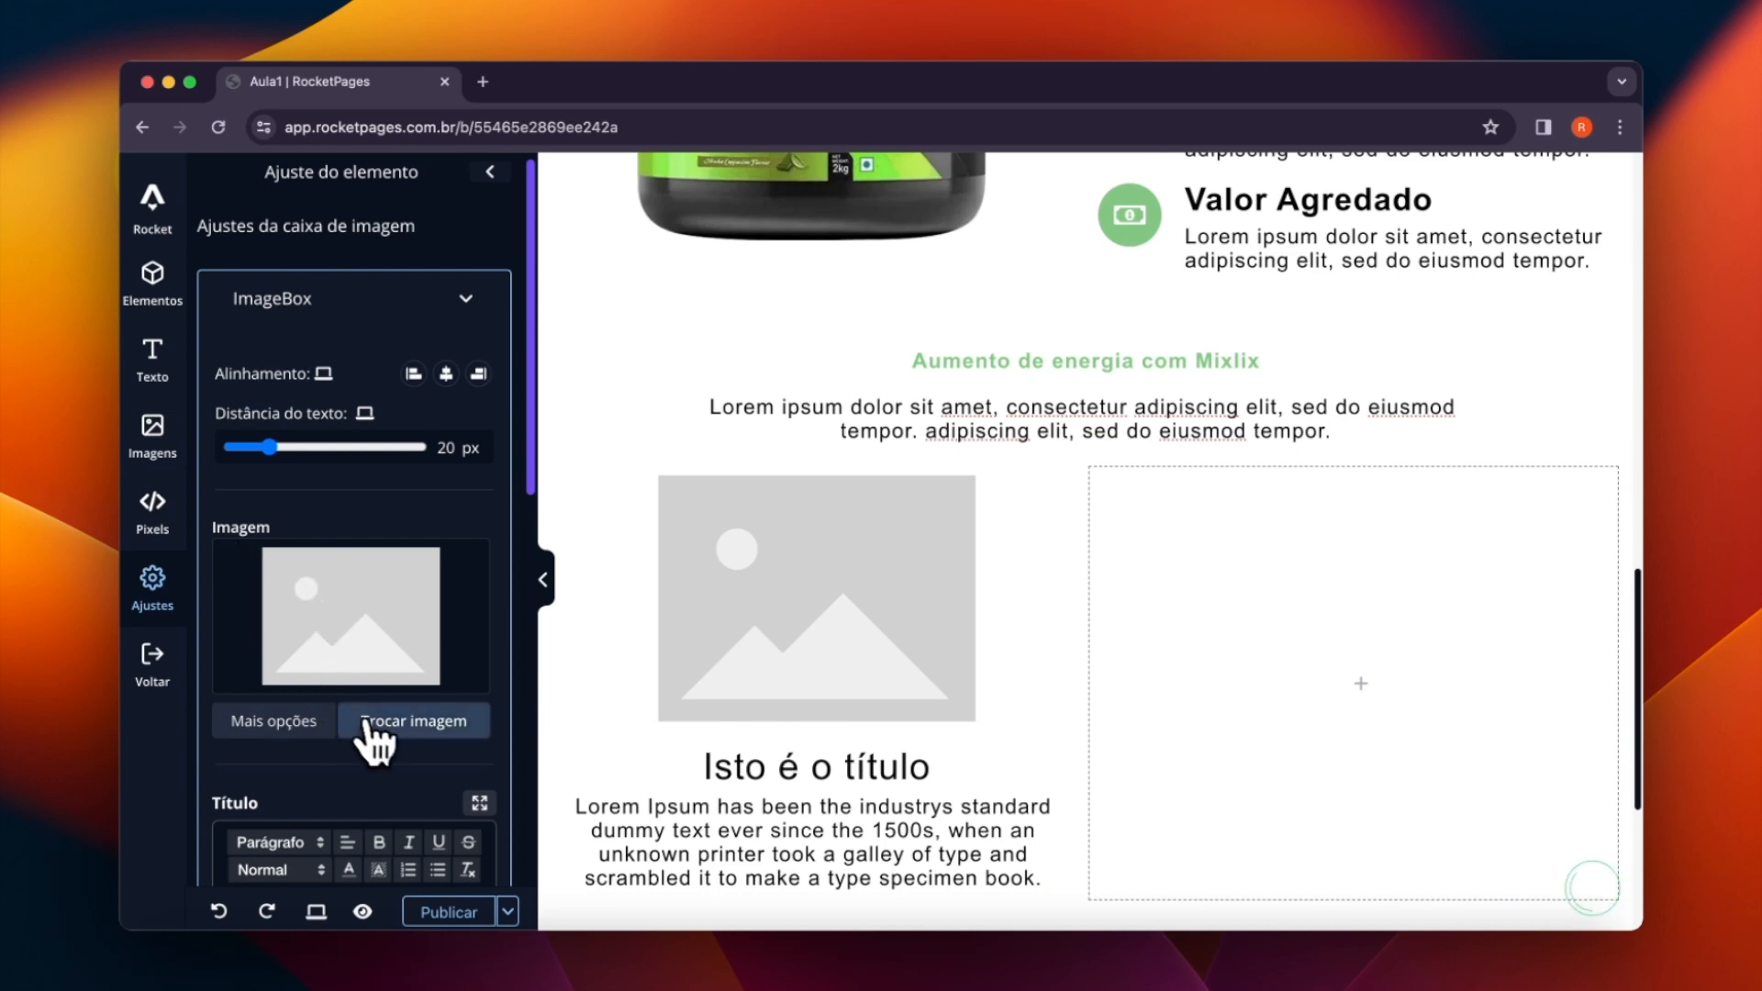
pyautogui.click(422, 725)
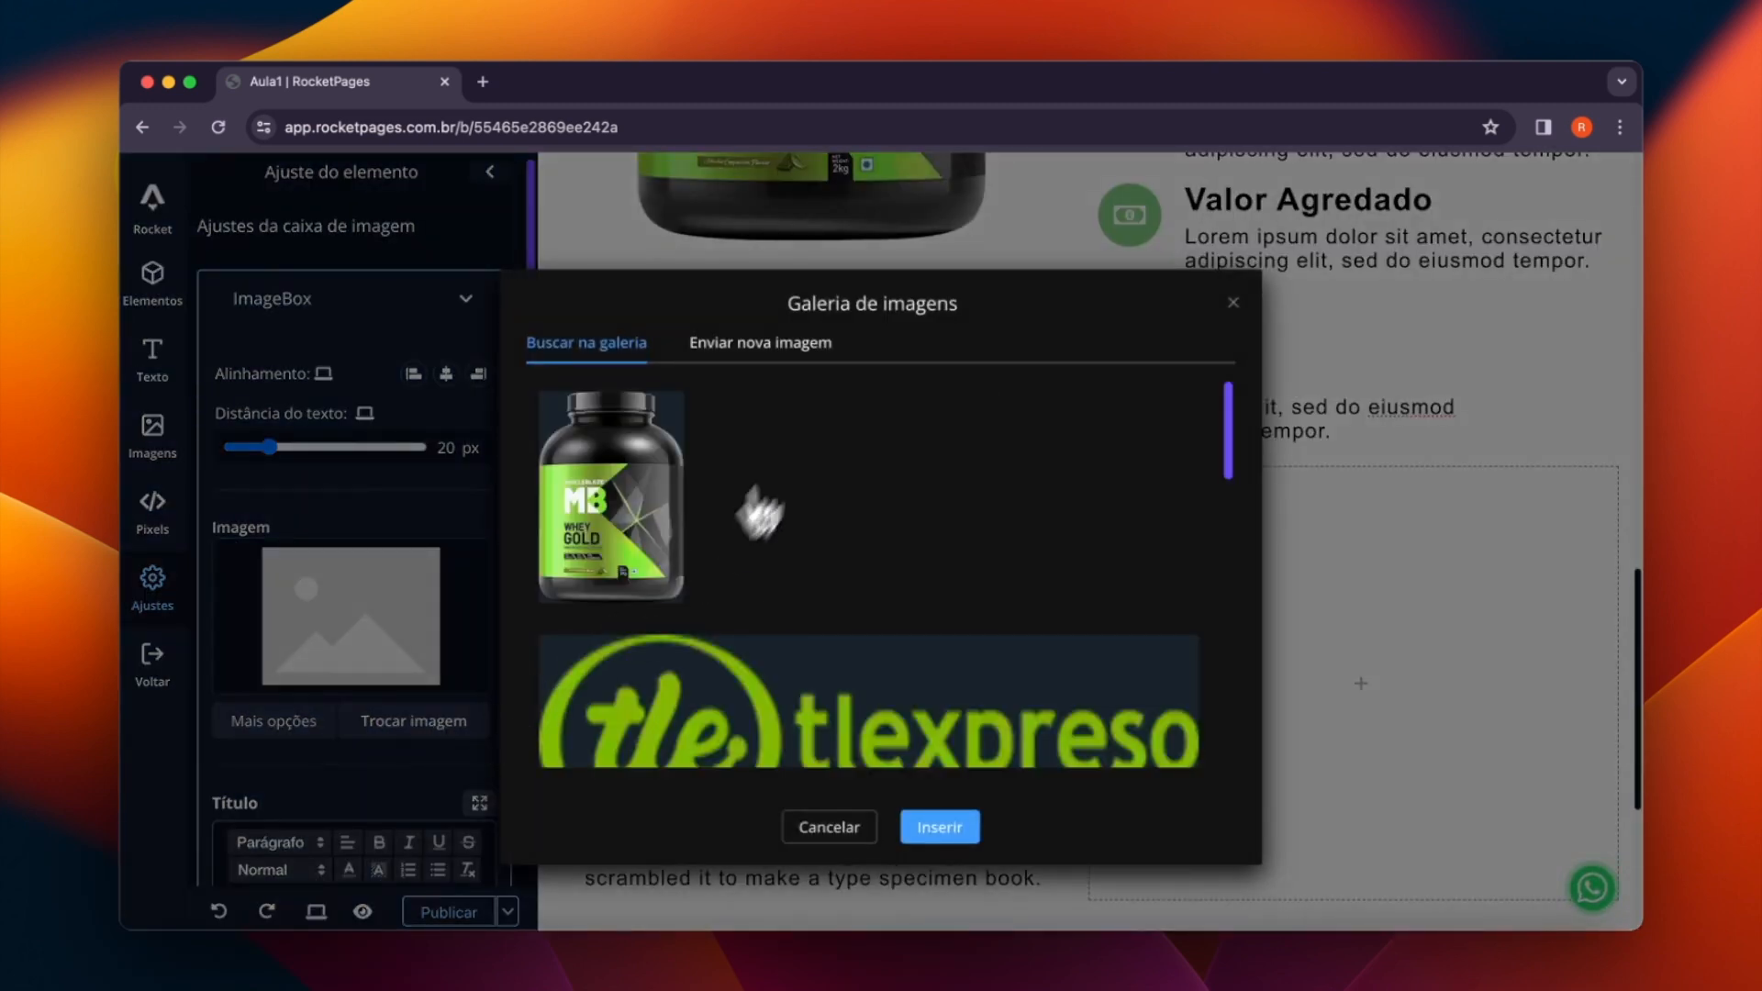
pyautogui.click(729, 349)
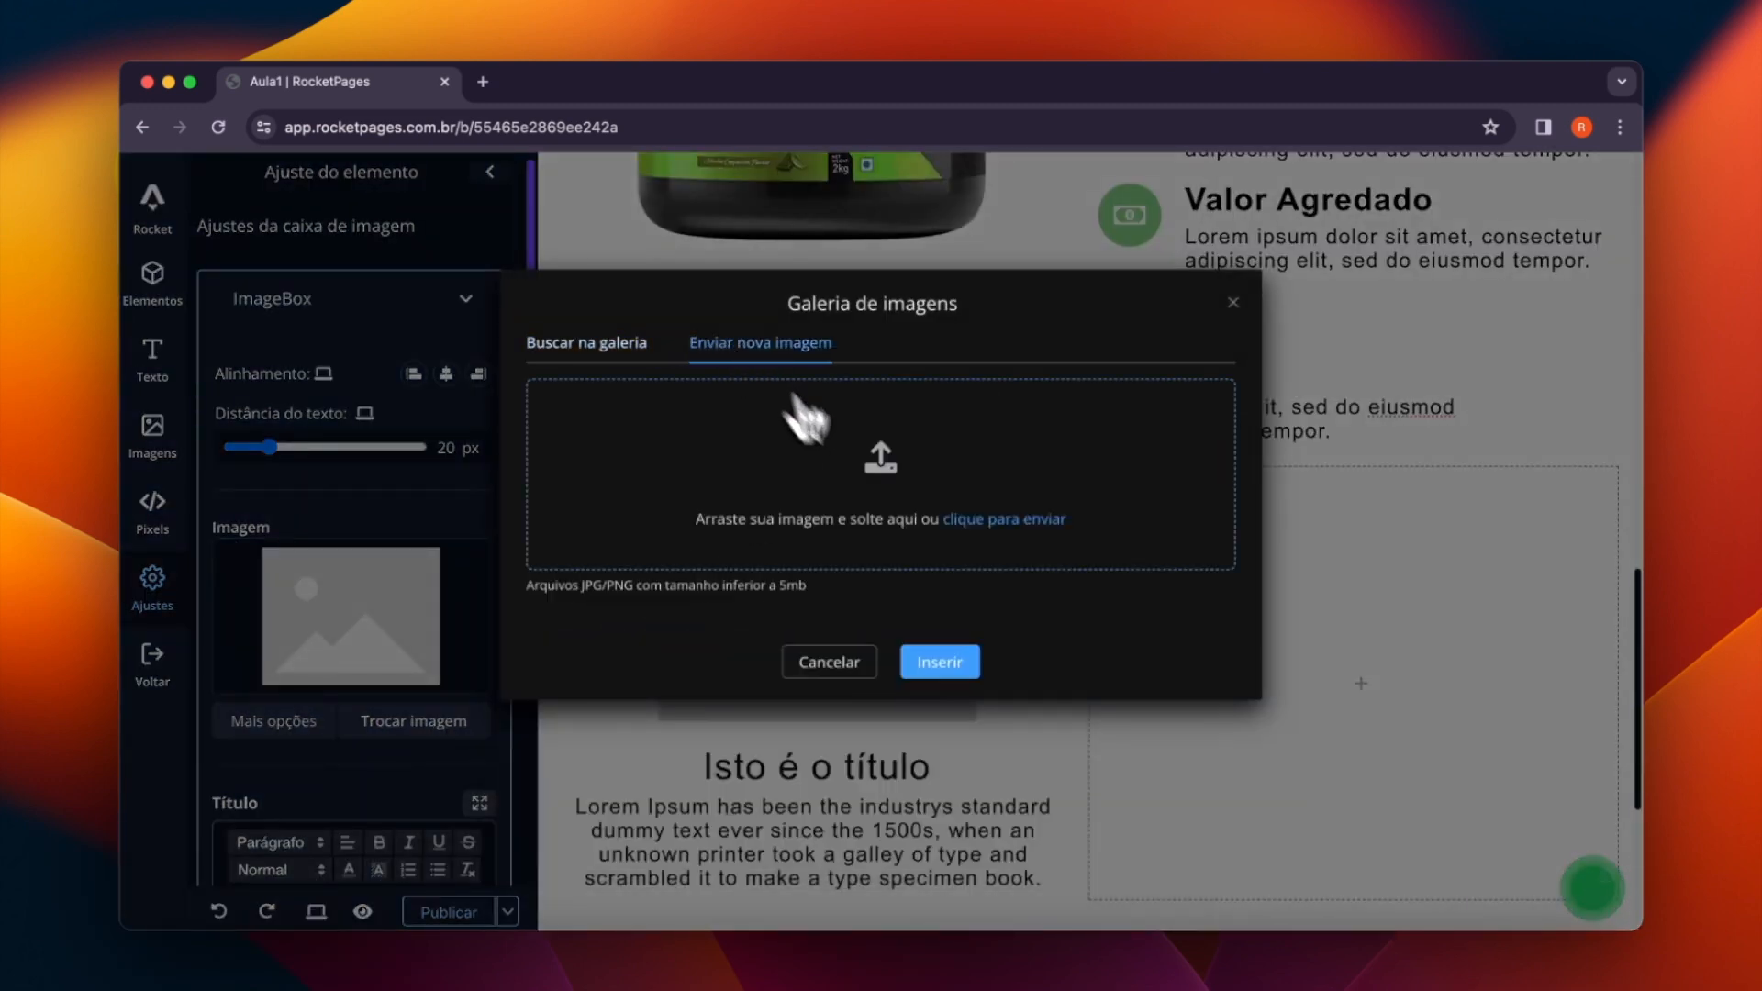
pyautogui.click(872, 516)
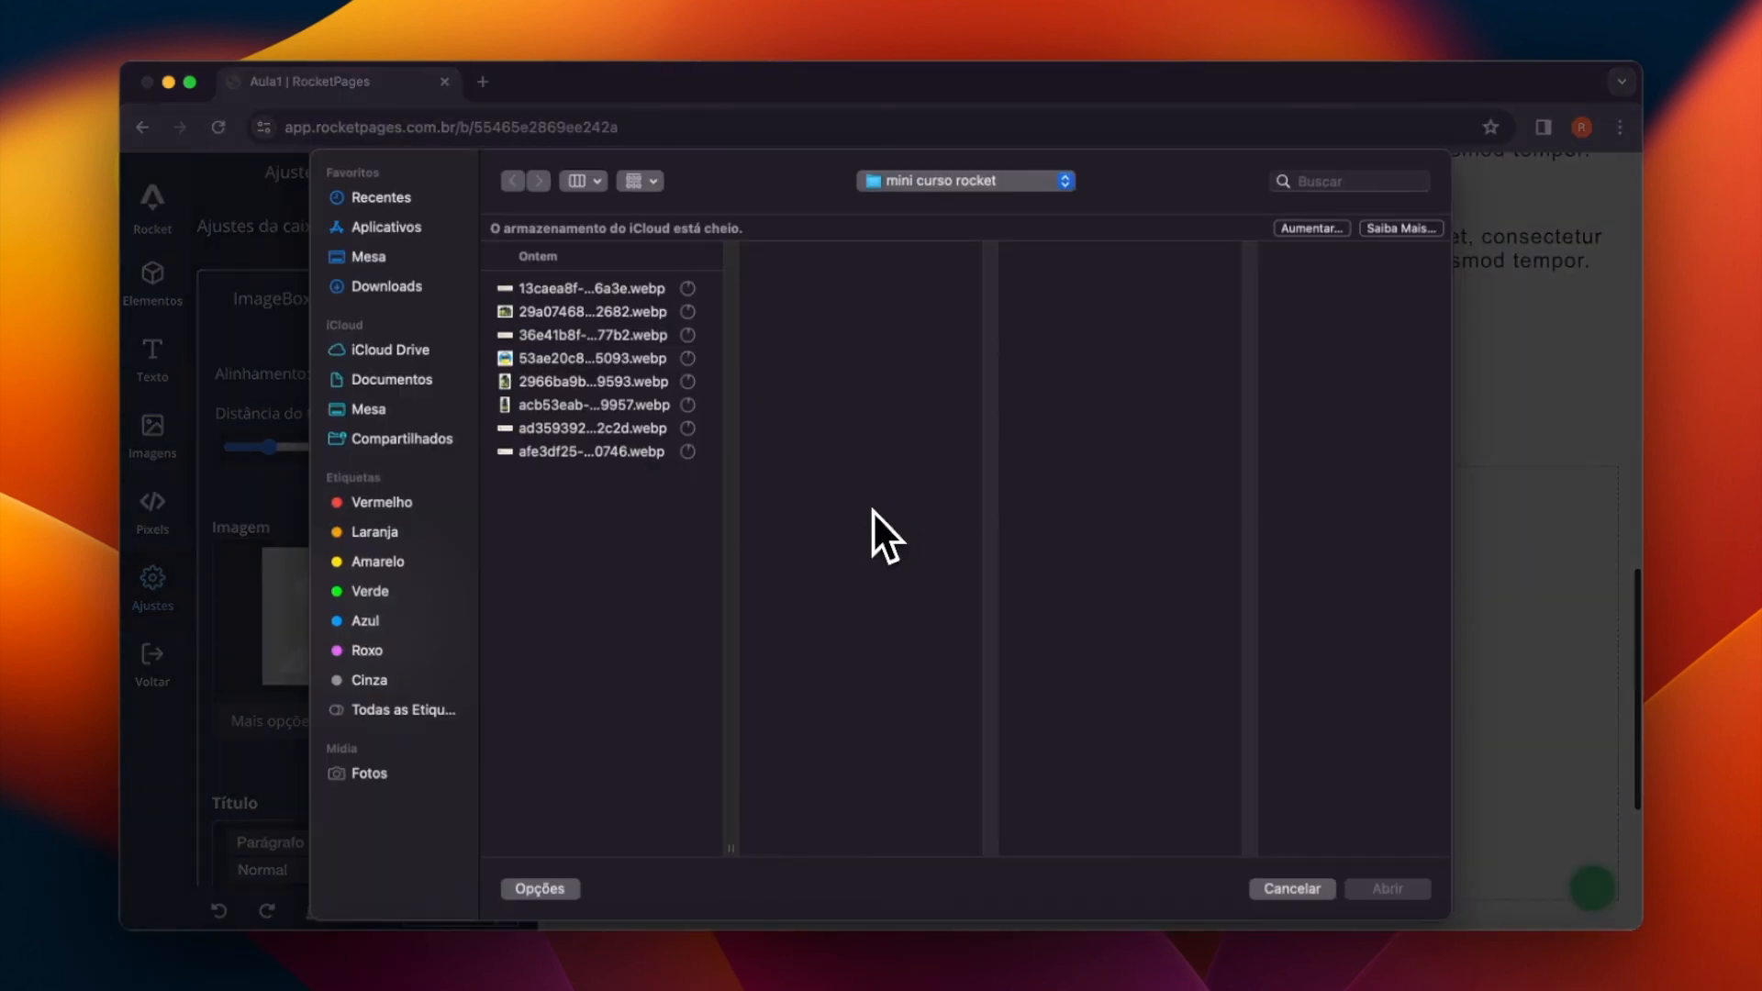
pyautogui.click(530, 359)
pyautogui.click(1373, 892)
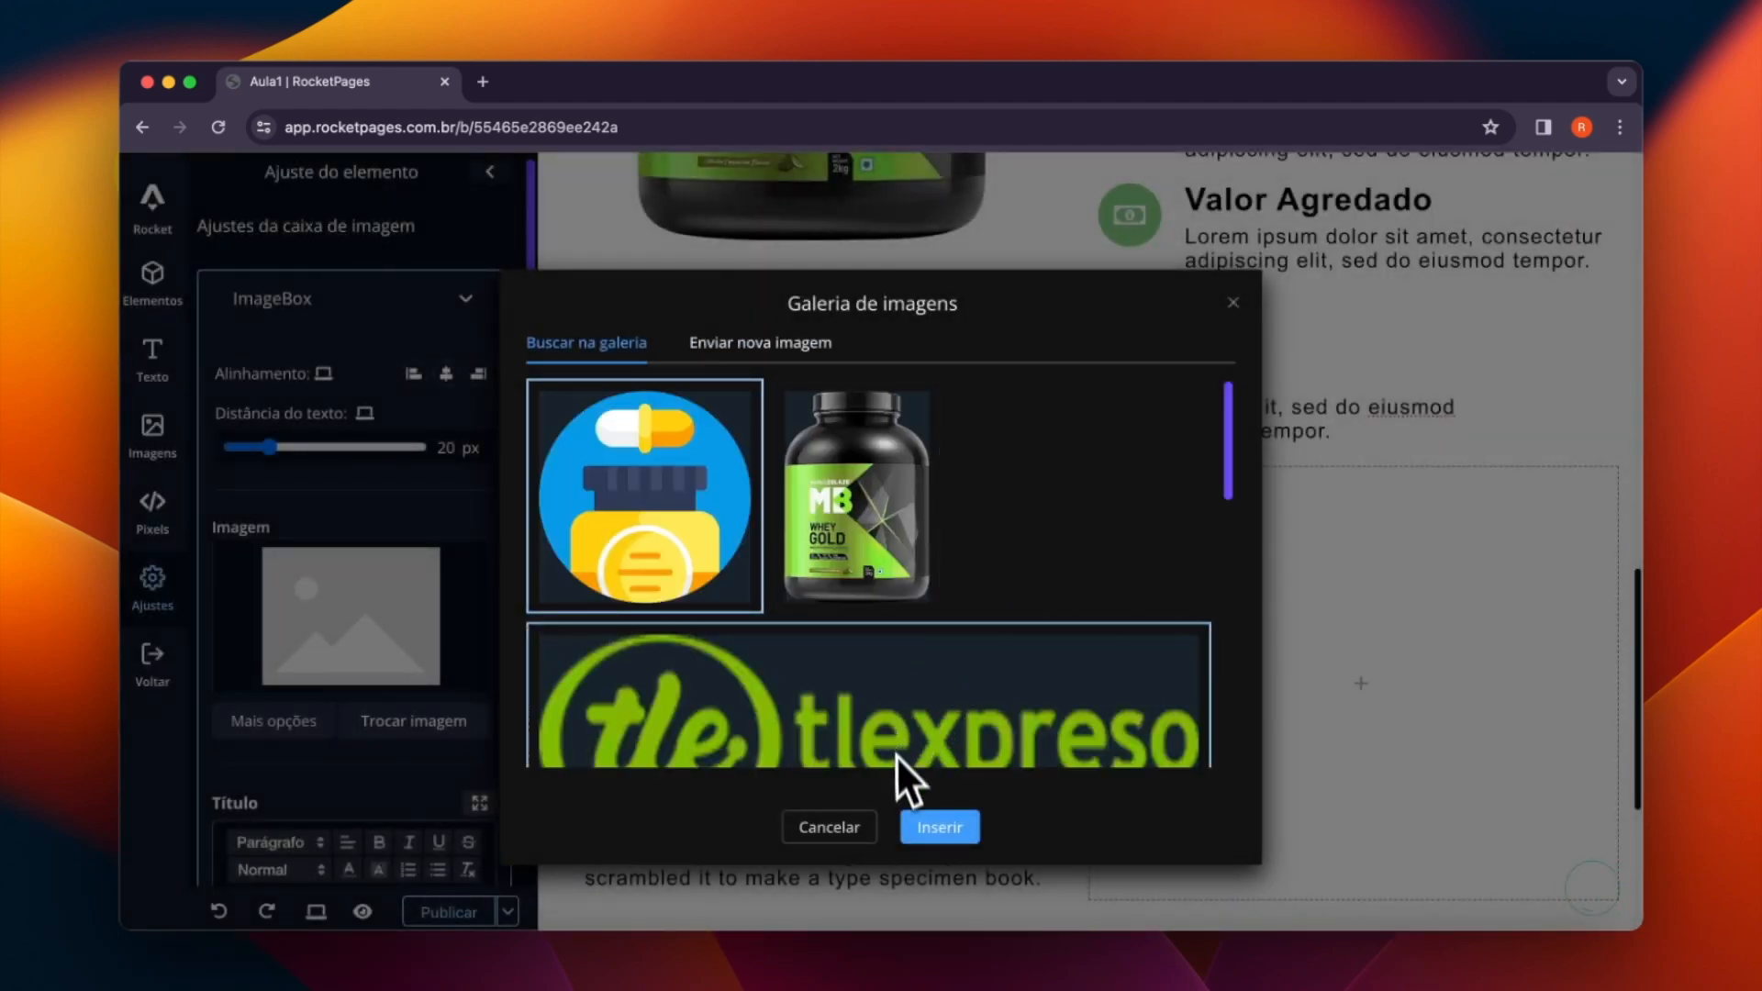
pyautogui.click(936, 827)
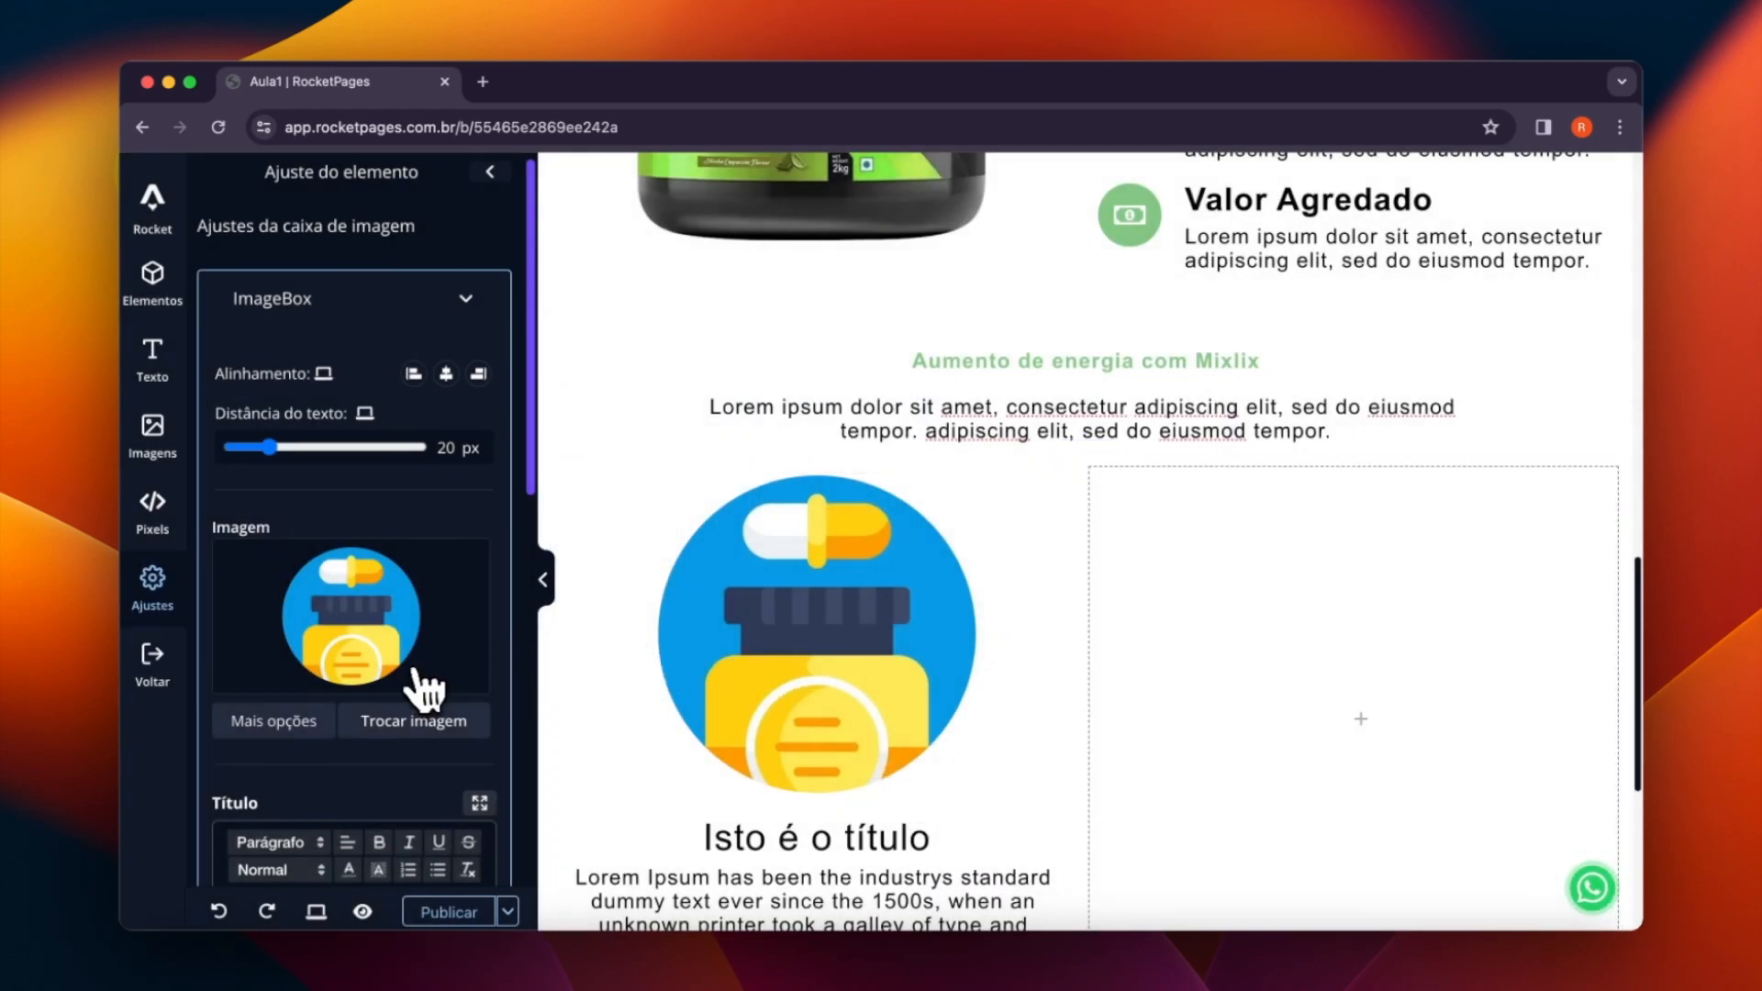
# - Set the pill bottle image's size to Customizado with a width of 182 px
pyautogui.click(276, 722)
pyautogui.scroll(-2, 357, 554)
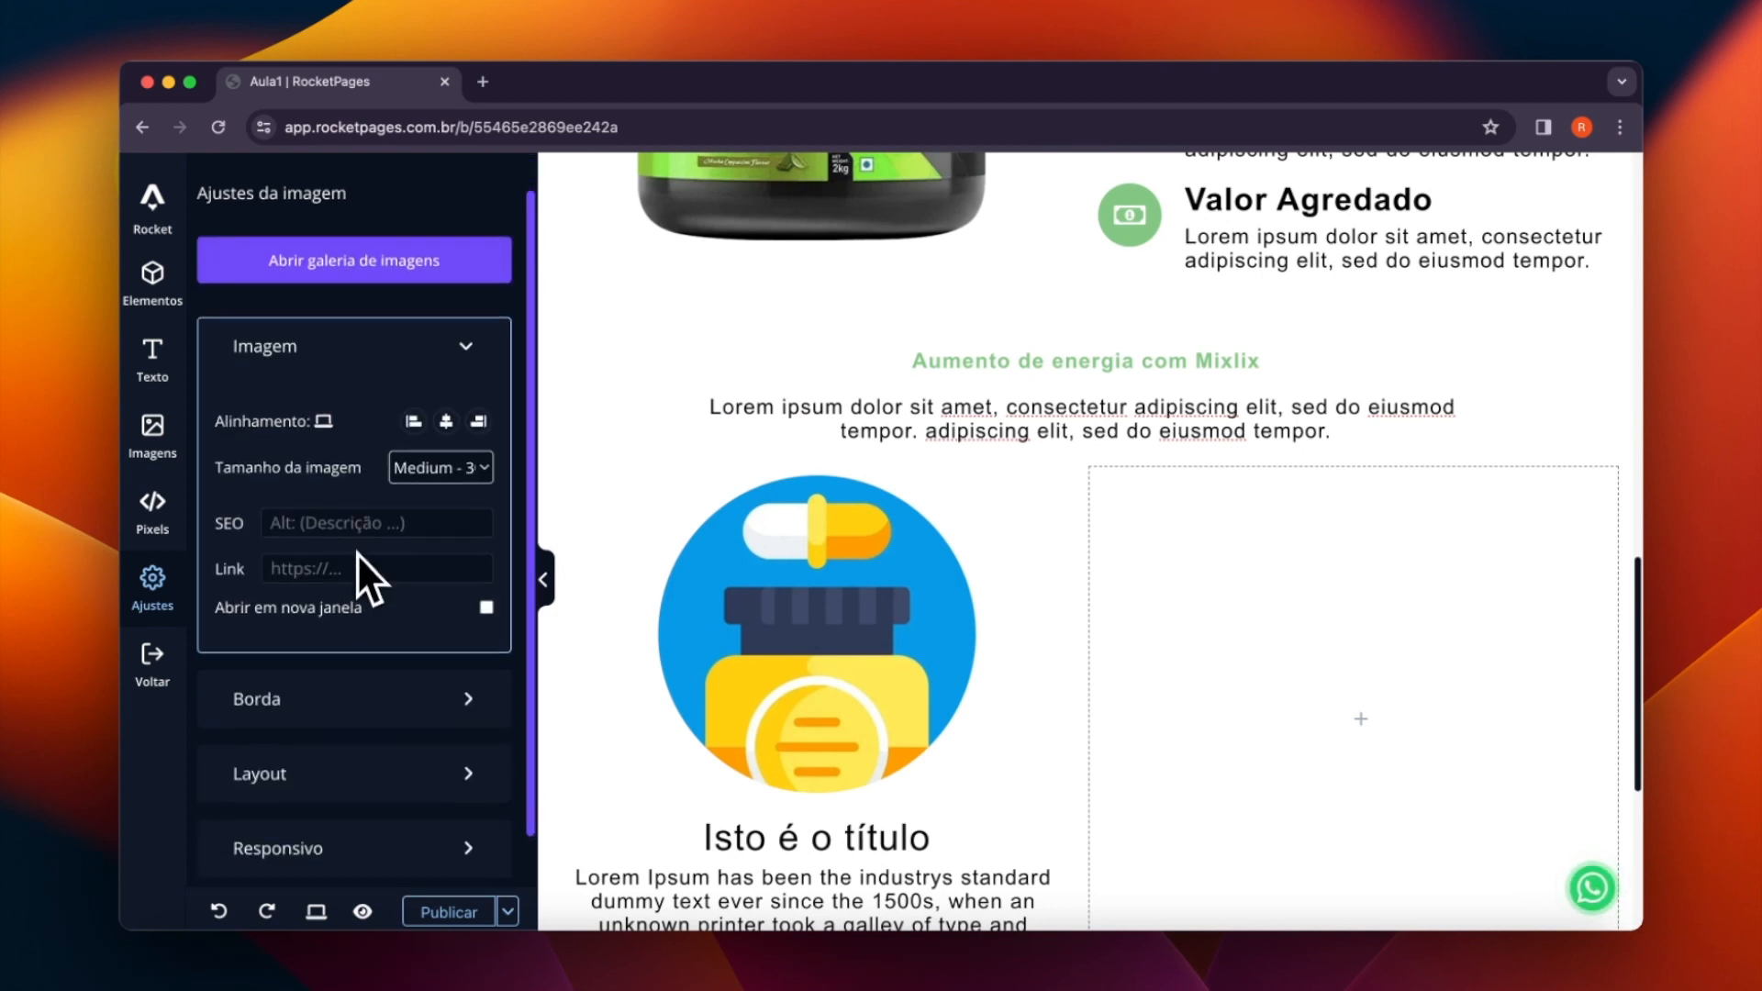
pyautogui.click(434, 381)
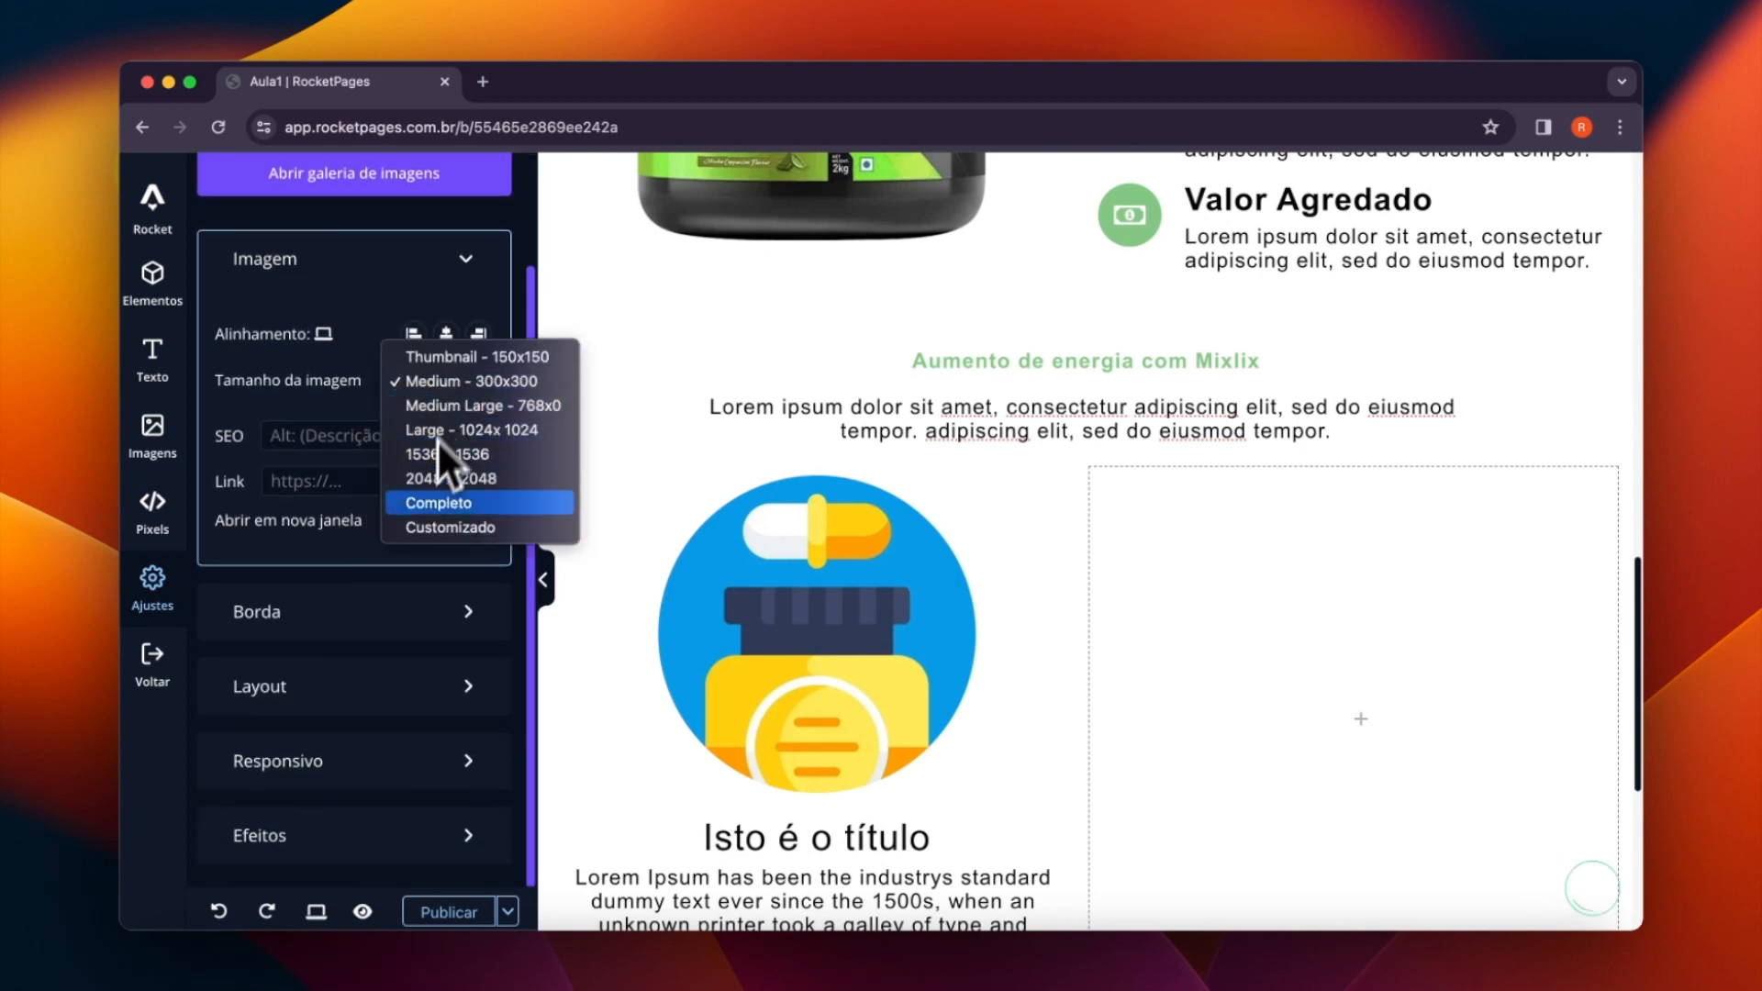
pyautogui.click(424, 528)
pyautogui.moveTo(246, 464); pyautogui.dragTo(250, 475)
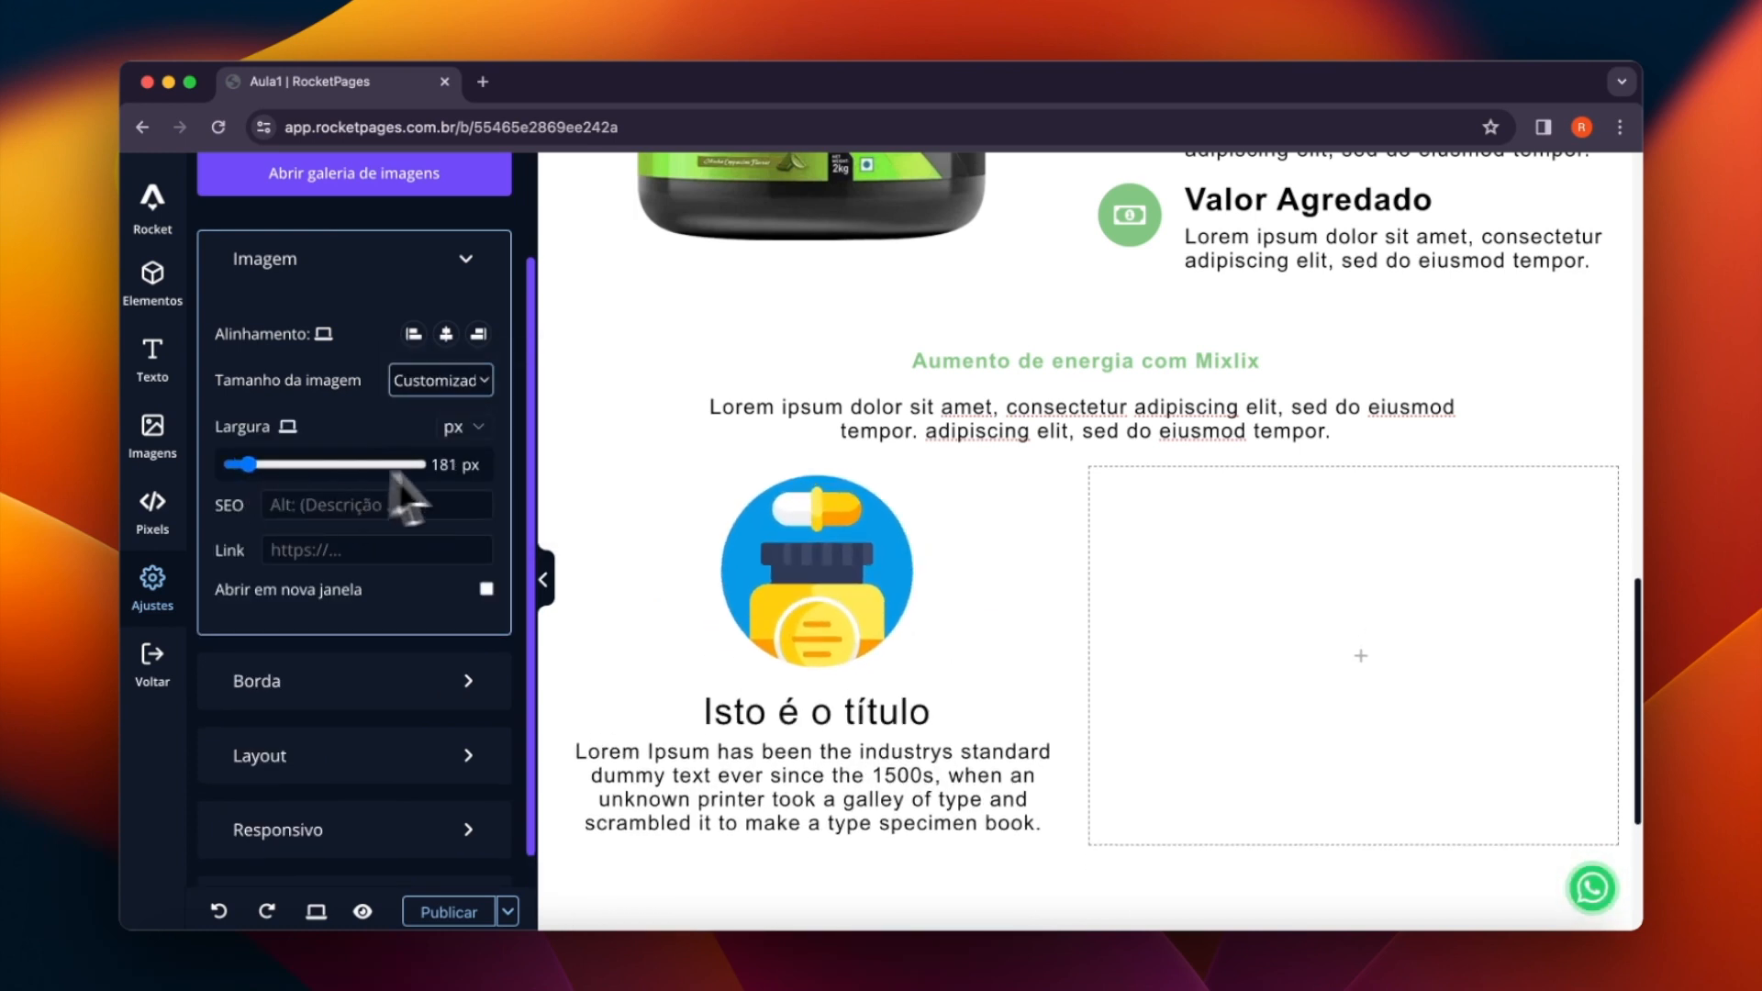
pyautogui.write('2')
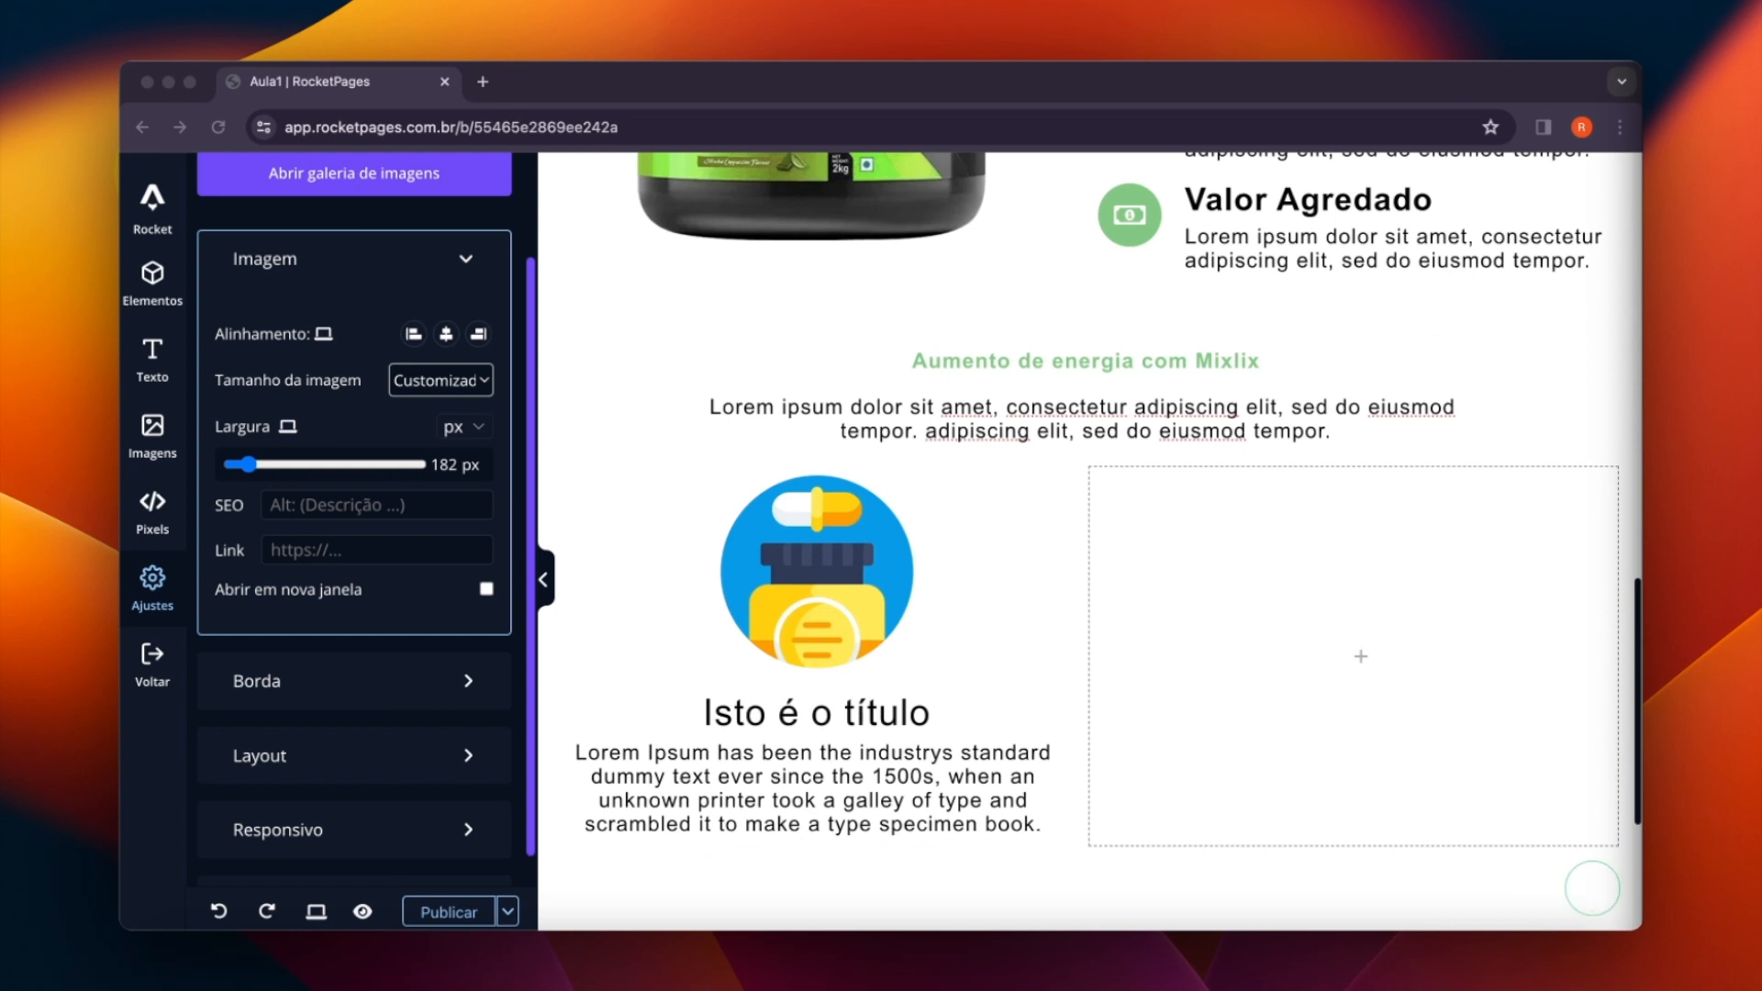
# - Replace the image box title with "Aumento de energia" and make it bold
pyautogui.click(763, 707)
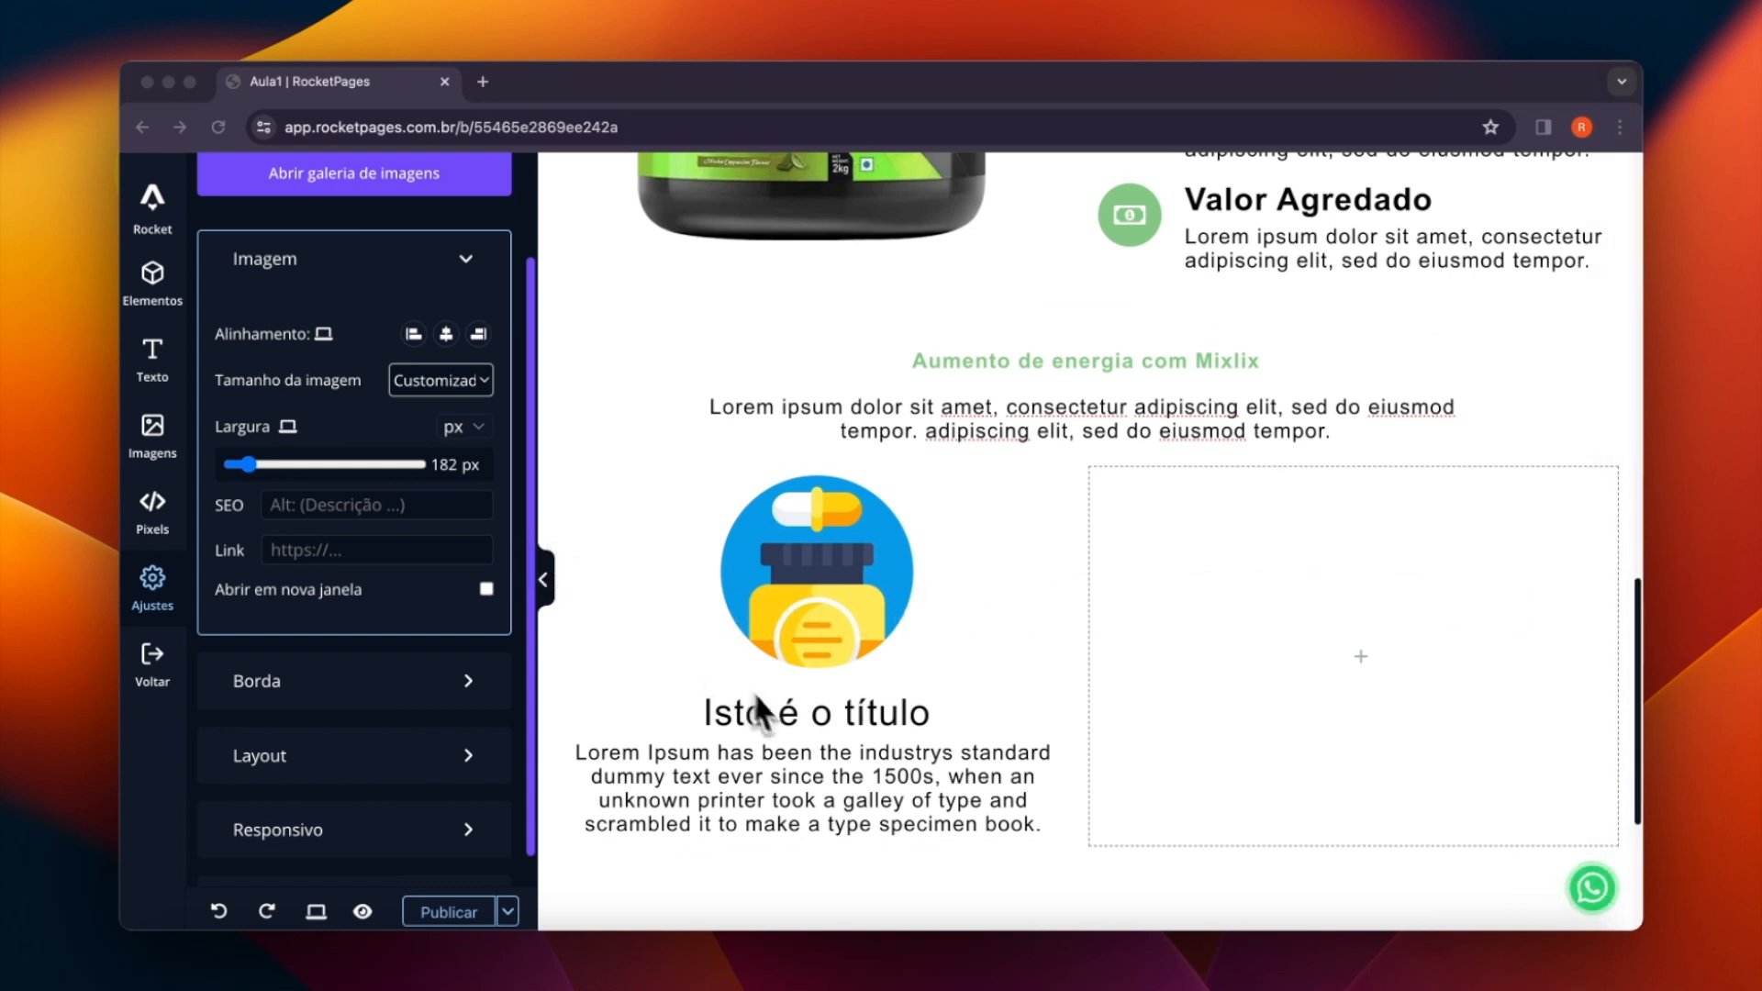
pyautogui.click(772, 721)
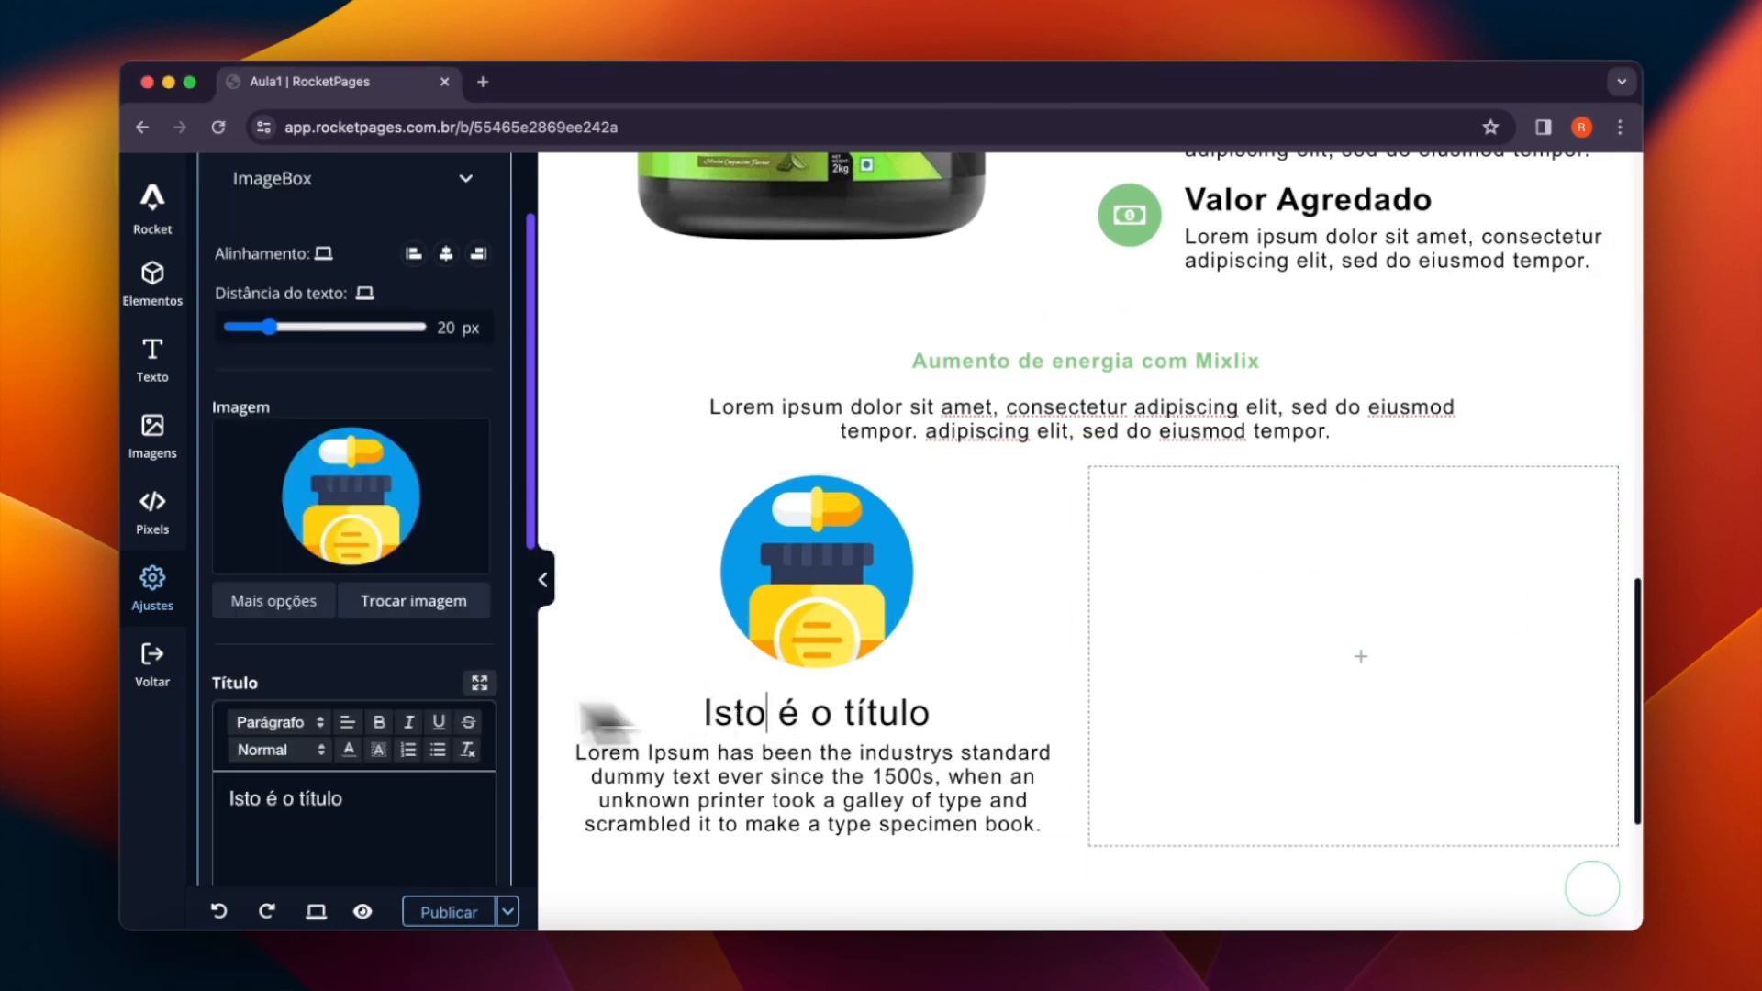
pyautogui.scroll(-1, 211, 707)
pyautogui.moveTo(344, 739); pyautogui.dragTo(205, 708)
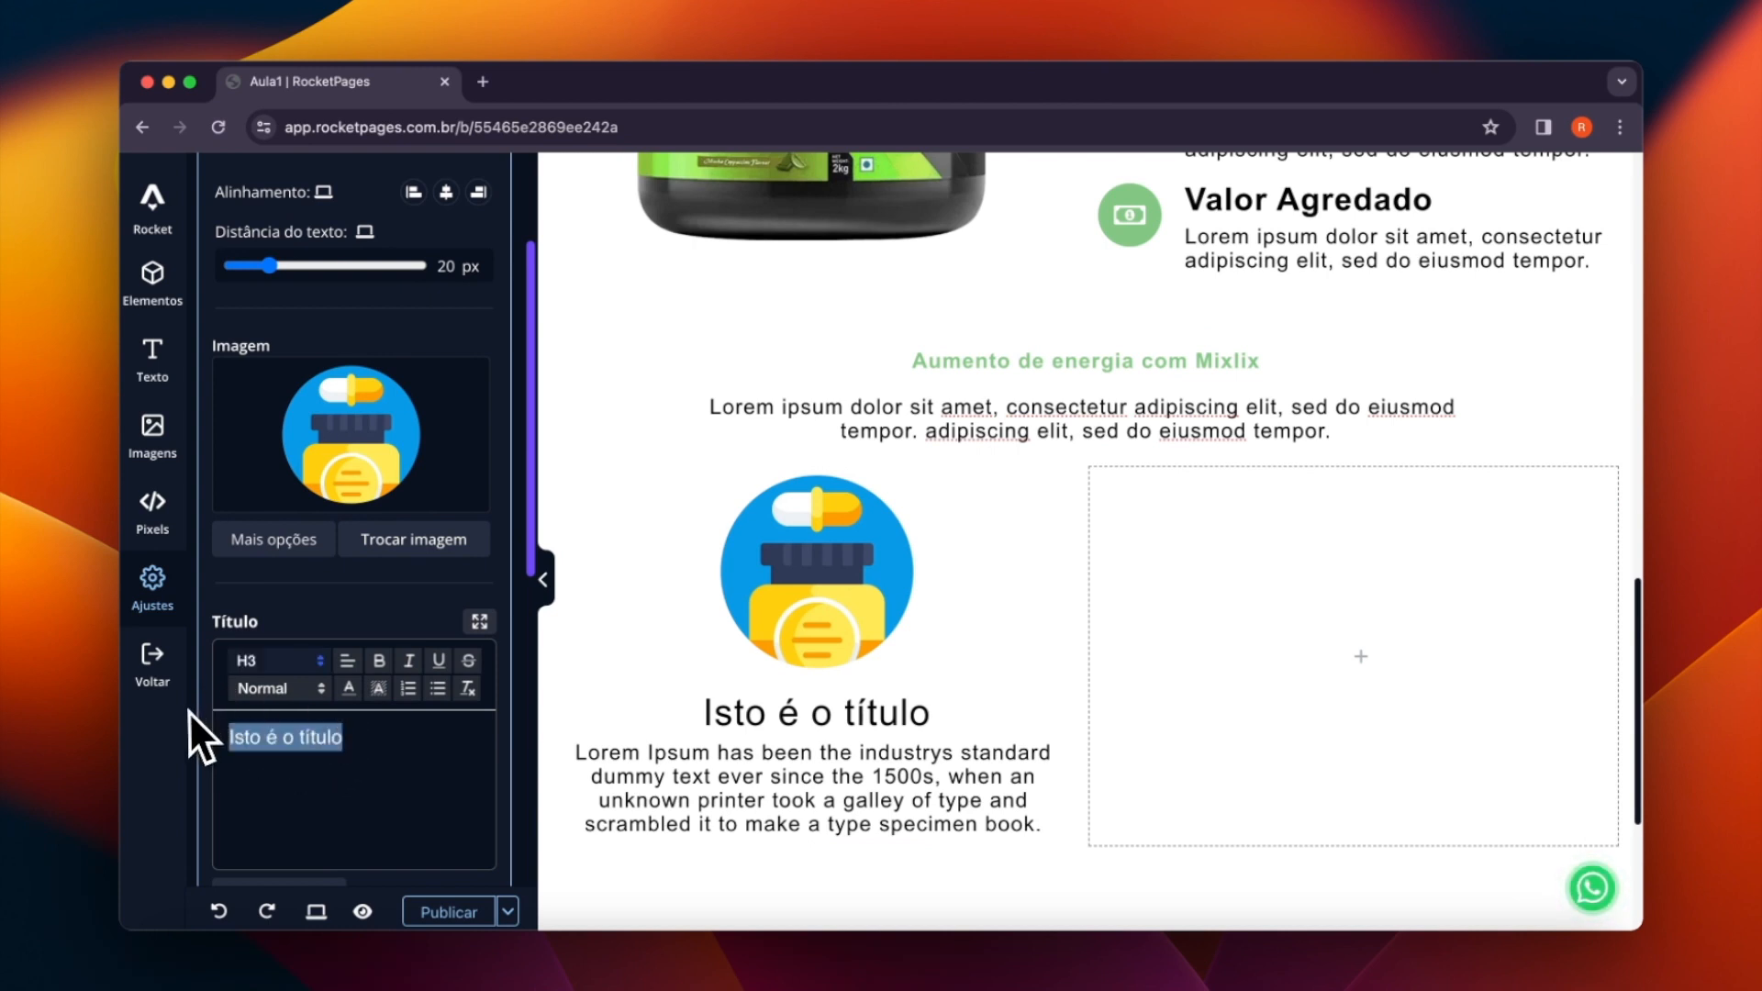
pyautogui.write('Aumento de energia')
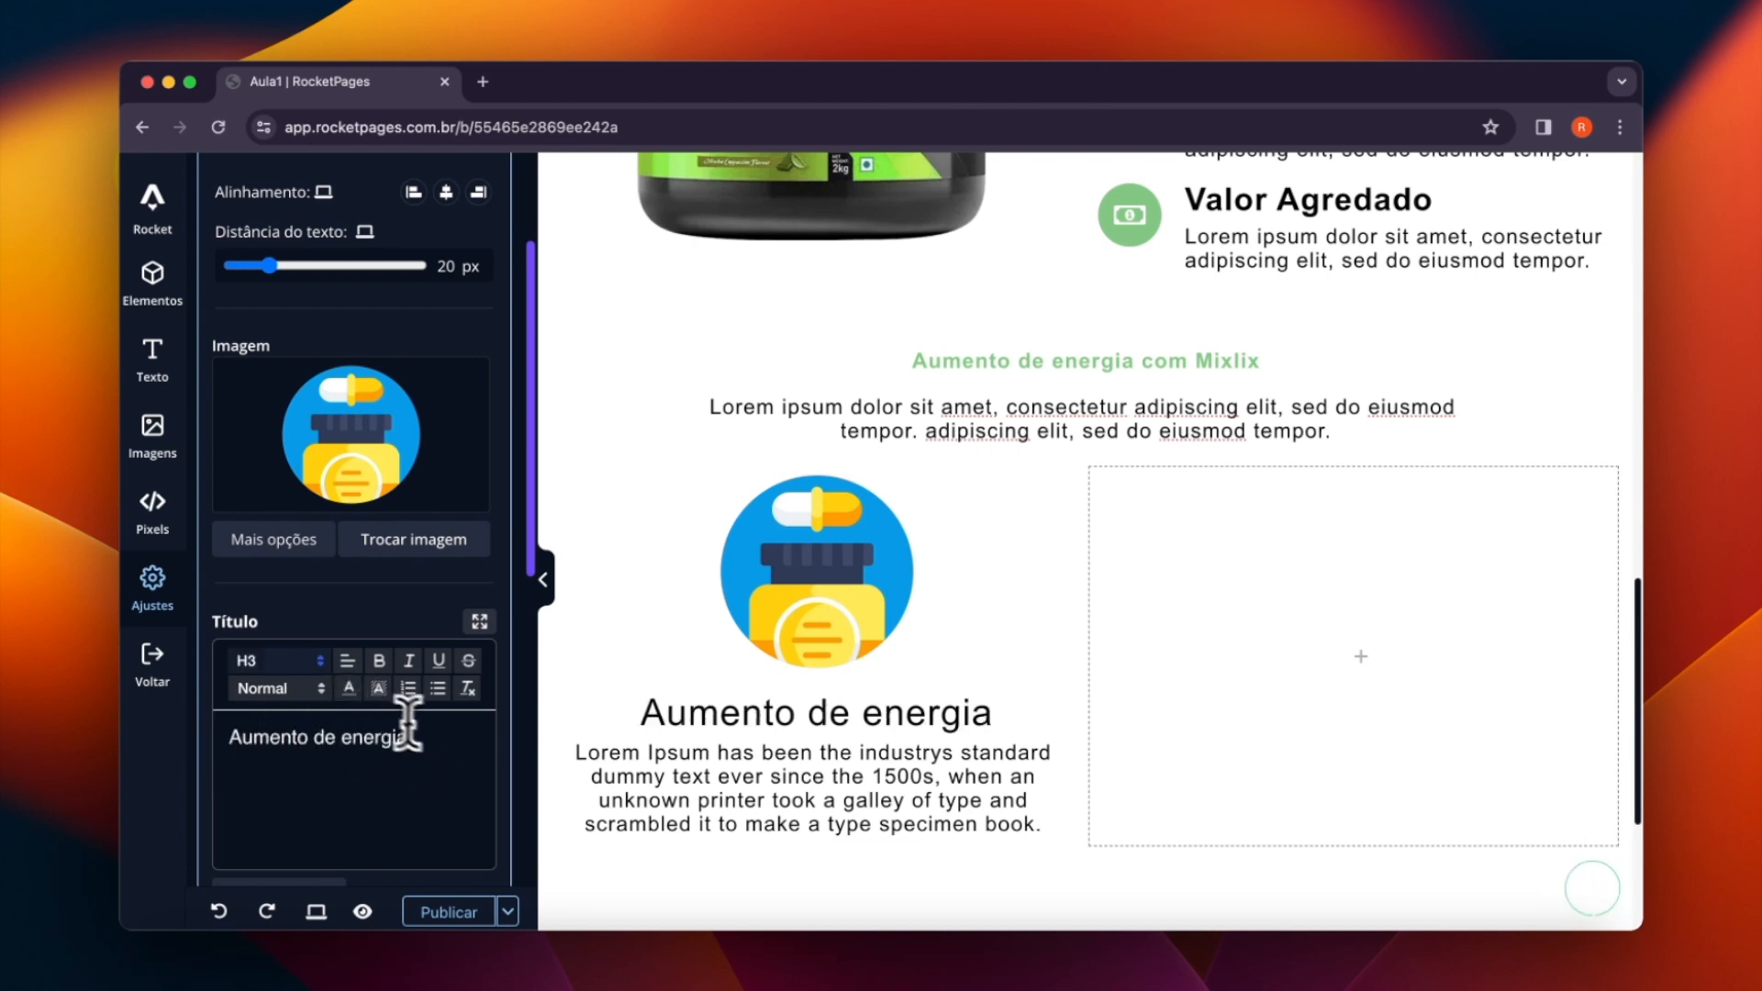
pyautogui.moveTo(408, 729); pyautogui.dragTo(174, 754)
pyautogui.click(379, 661)
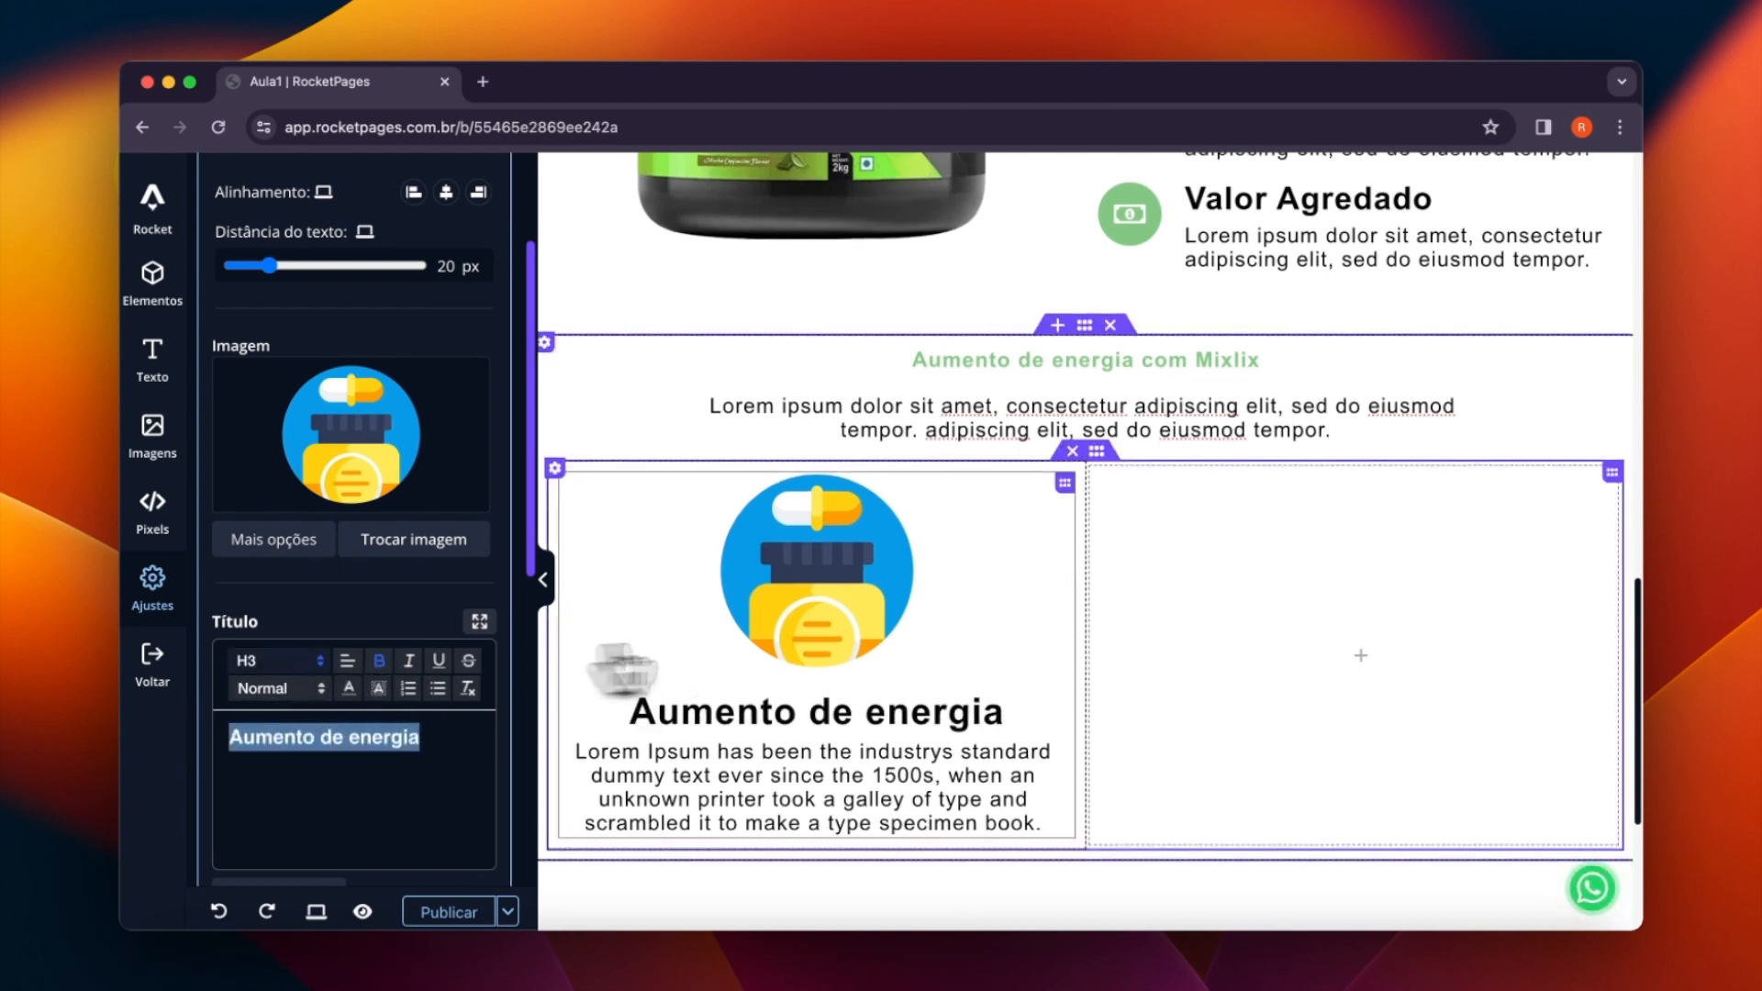
# - Shorten the image box description to "Lorem Ipsum has been the industrys standard dummy text ever since the 1500s."
pyautogui.scroll(-3, 913, 689)
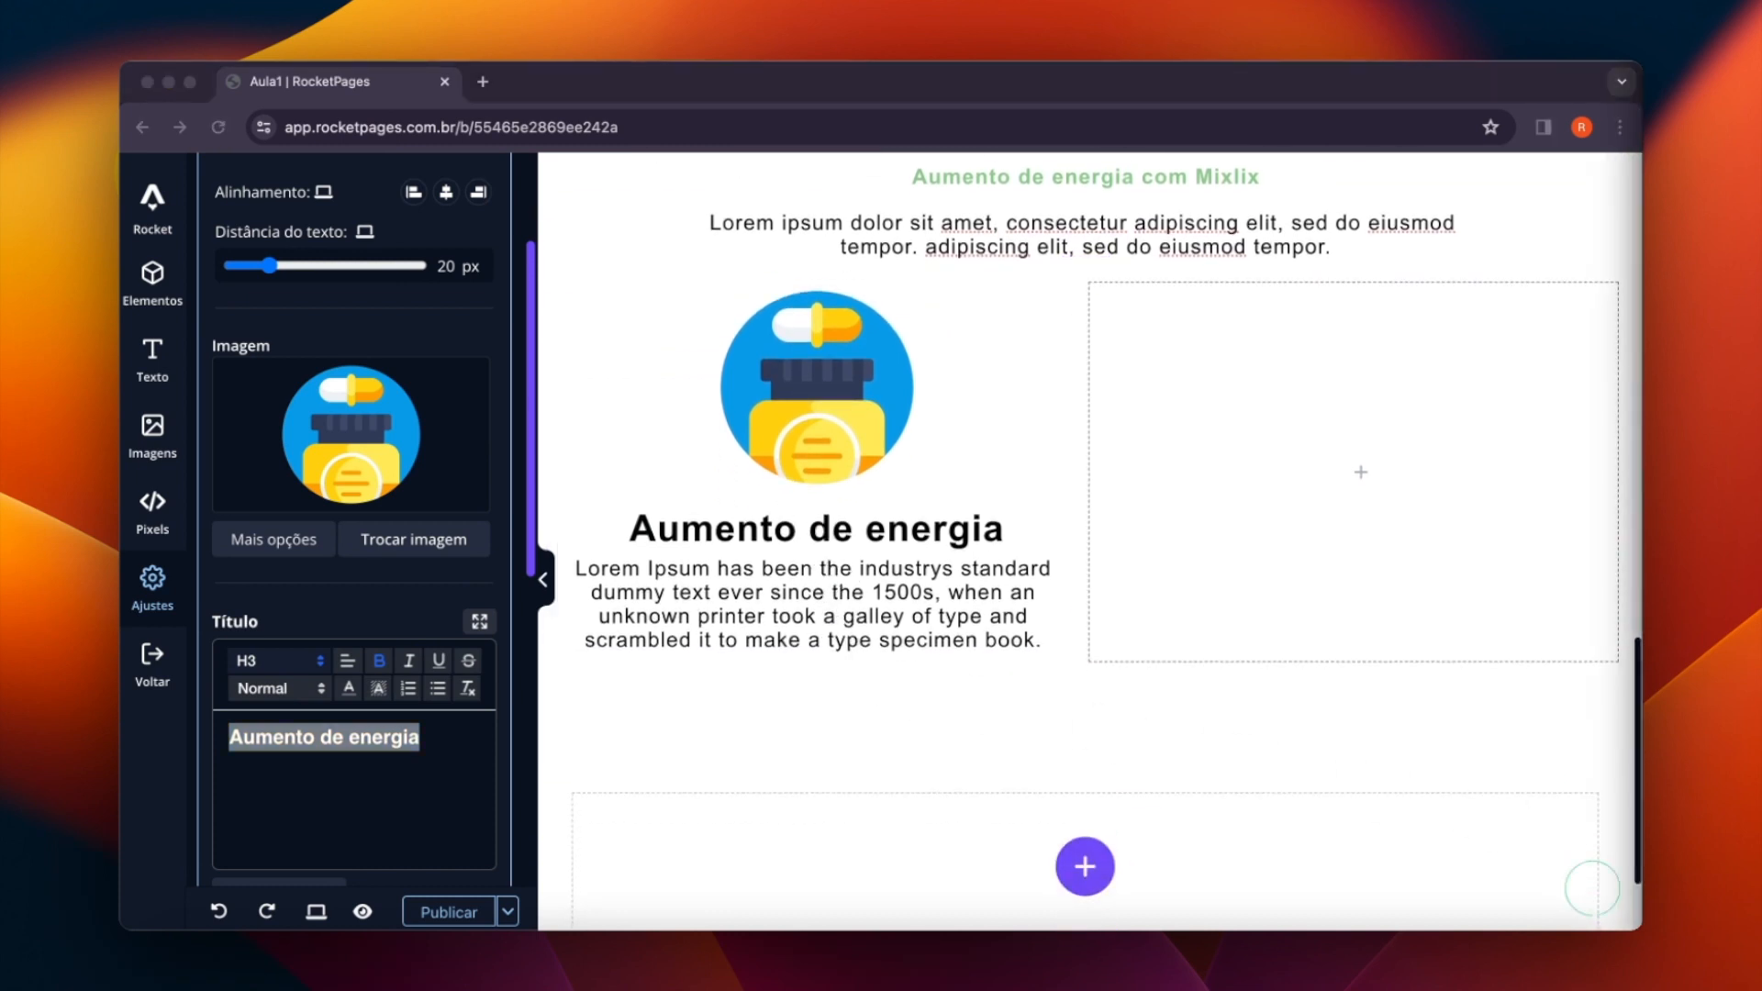
pyautogui.scroll(-8, 344, 730)
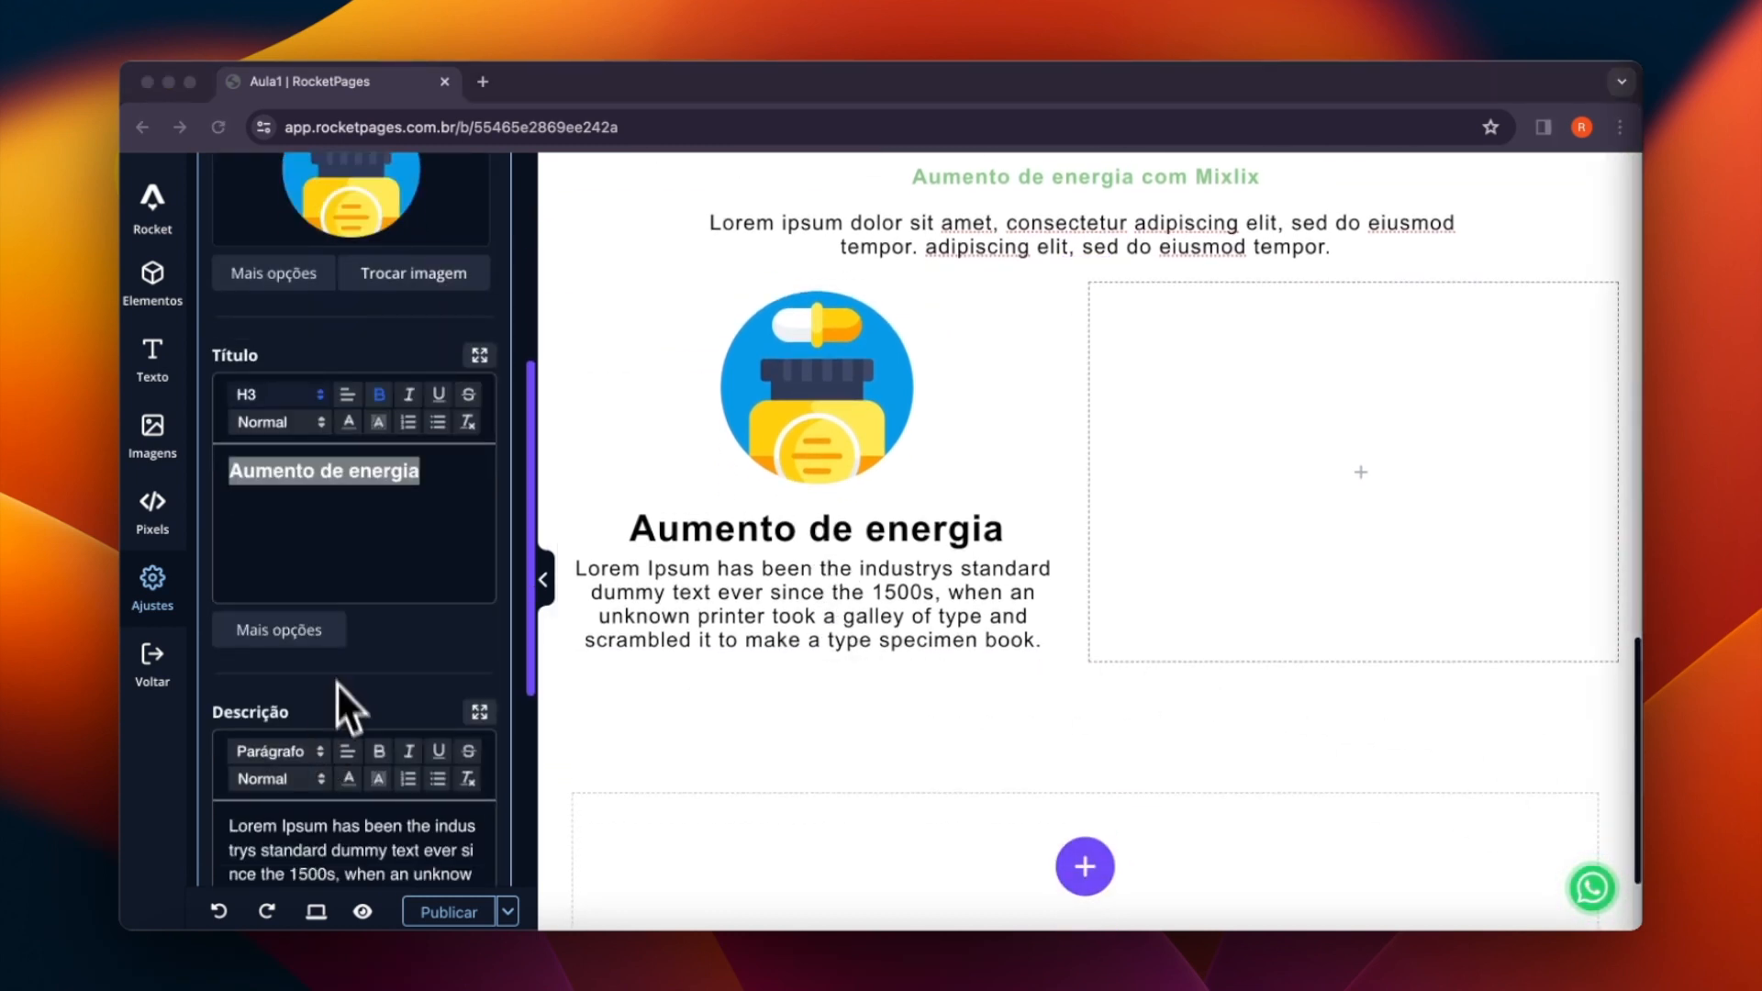
pyautogui.moveTo(319, 714); pyautogui.dragTo(144, 569)
pyautogui.write('Lorem Ipsum has been the industrys standard dummy text ever since the 1500s.')
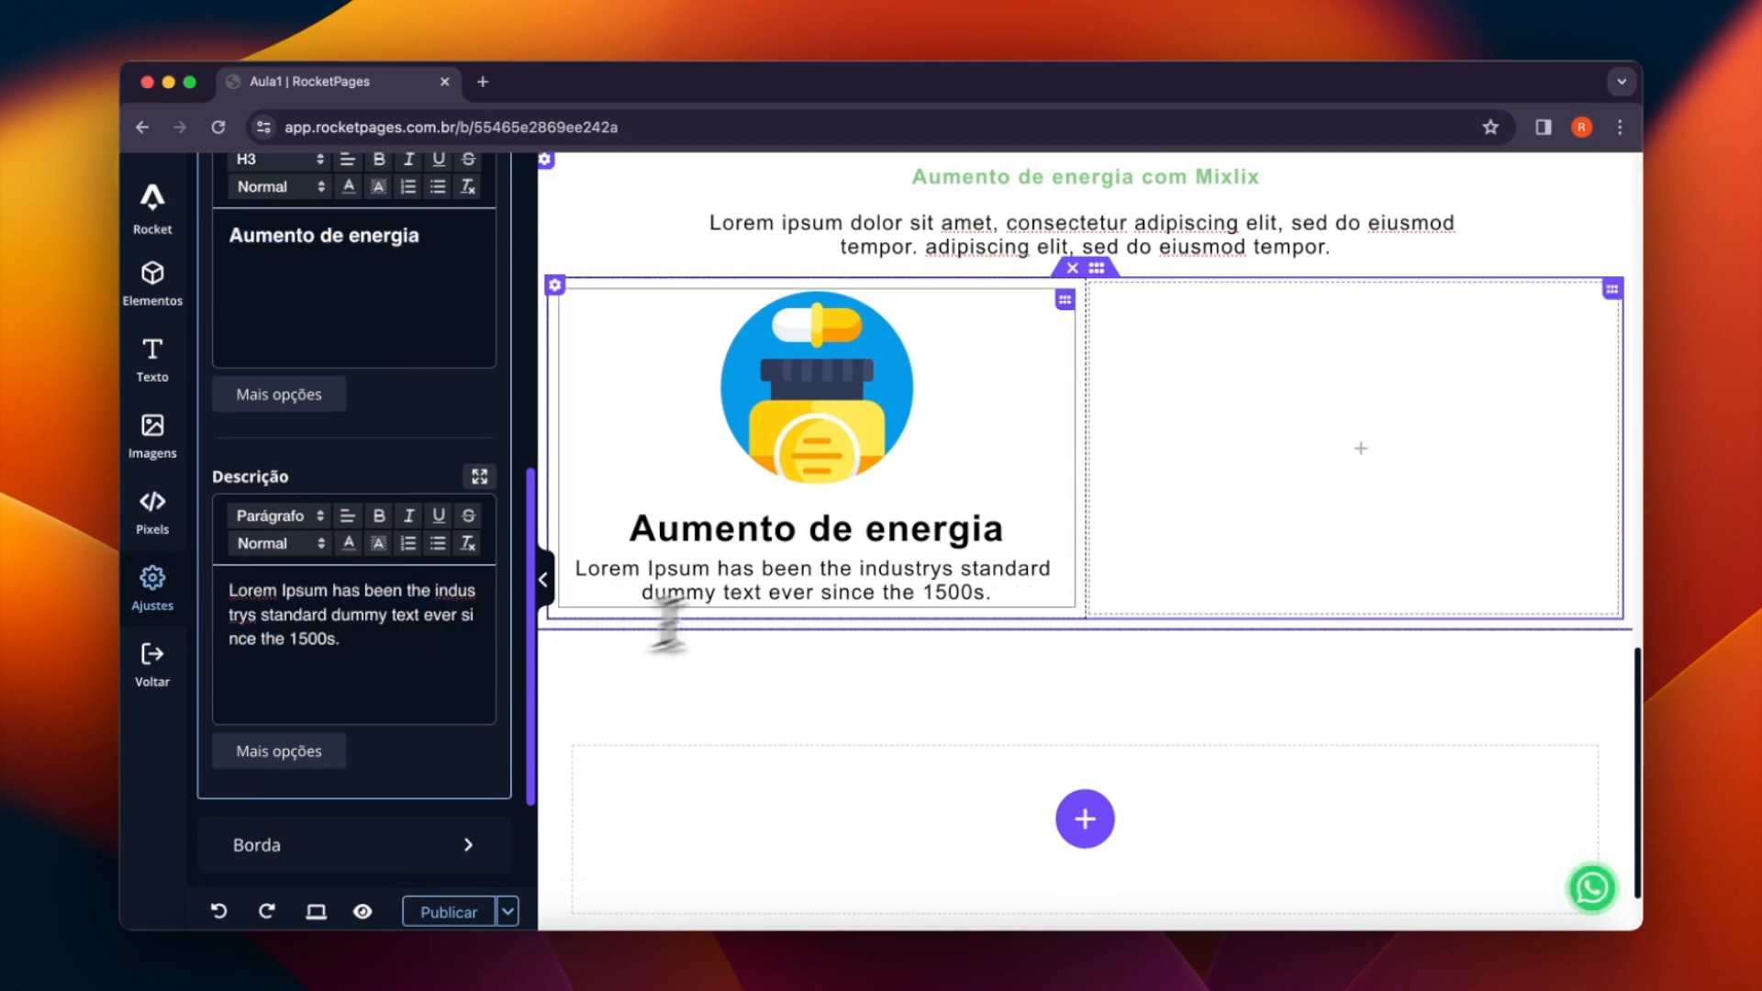
pyautogui.doubleClick(784, 574)
pyautogui.tripleClick(842, 576)
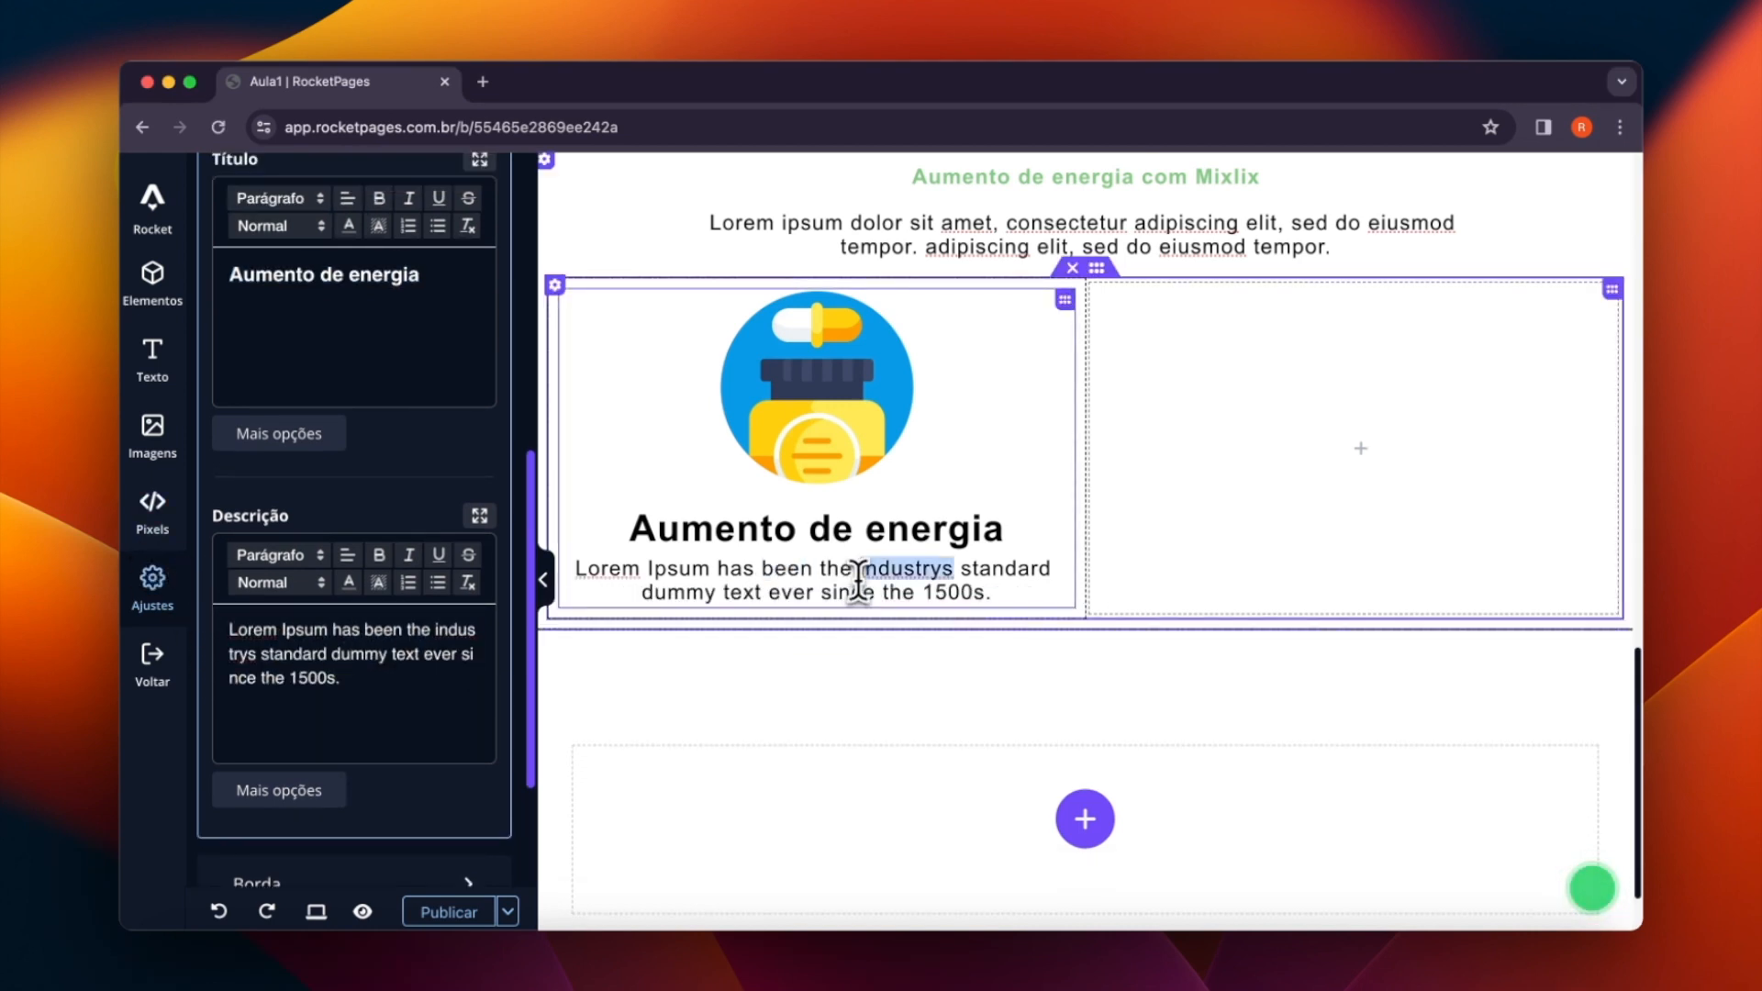
pyautogui.doubleClick(831, 529)
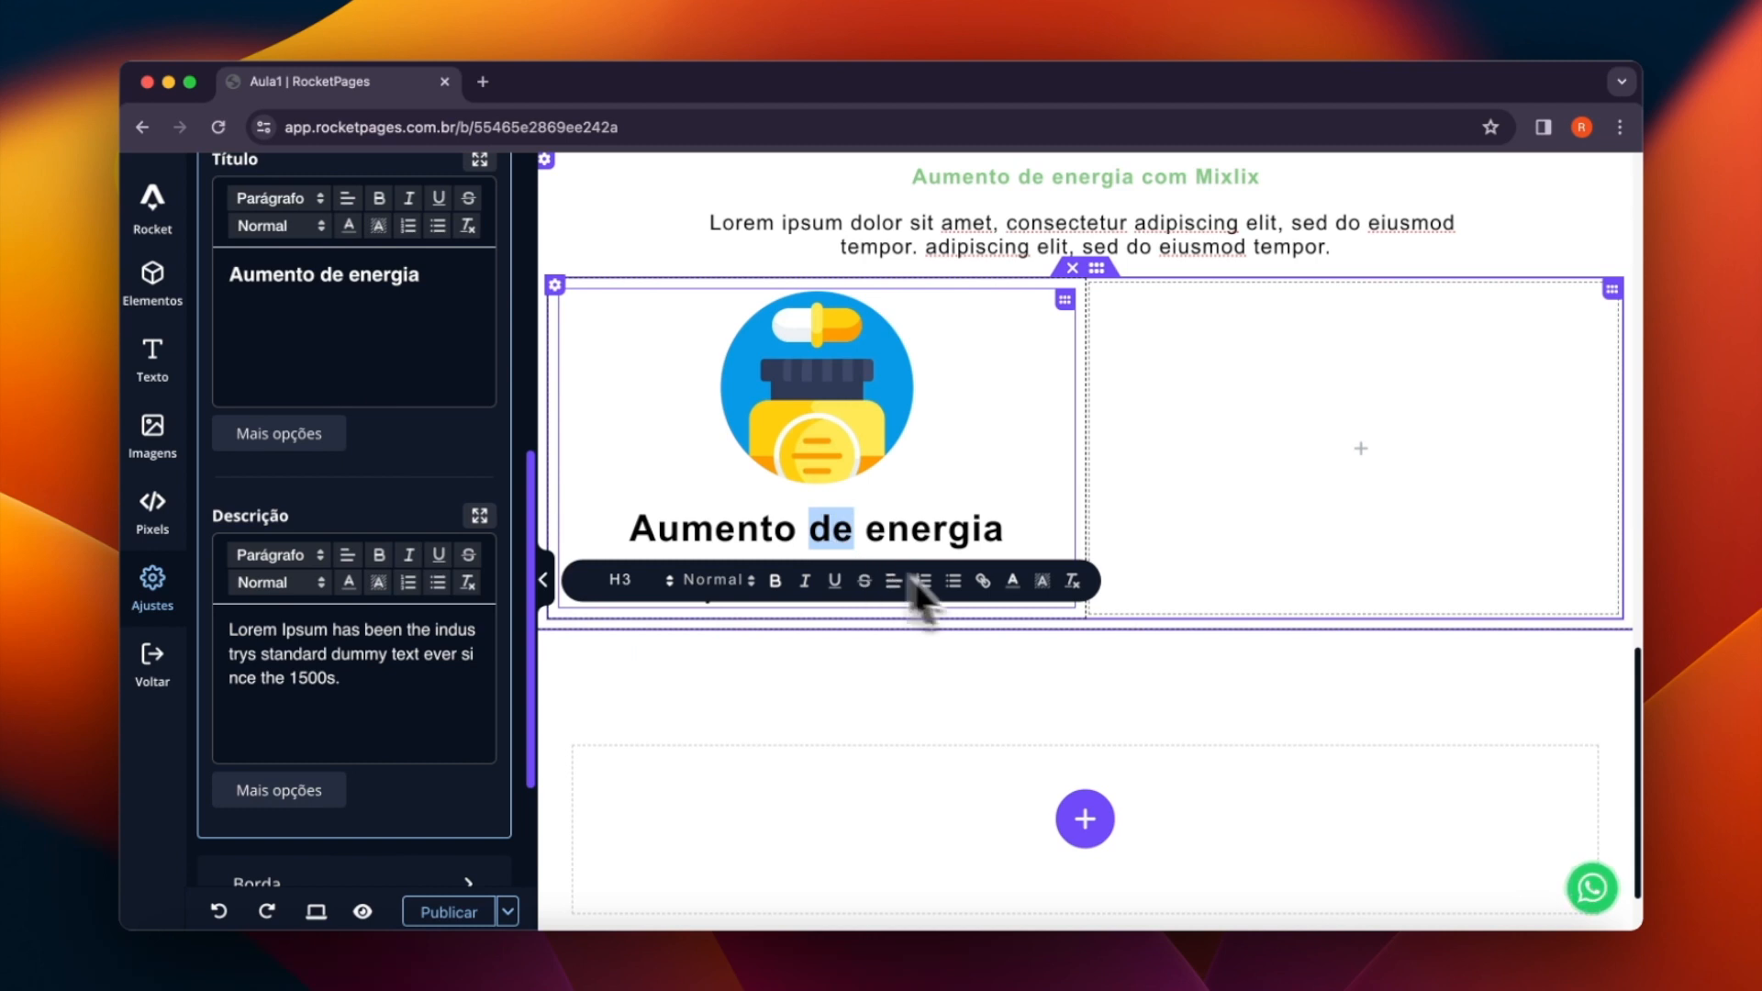
pyautogui.click(973, 655)
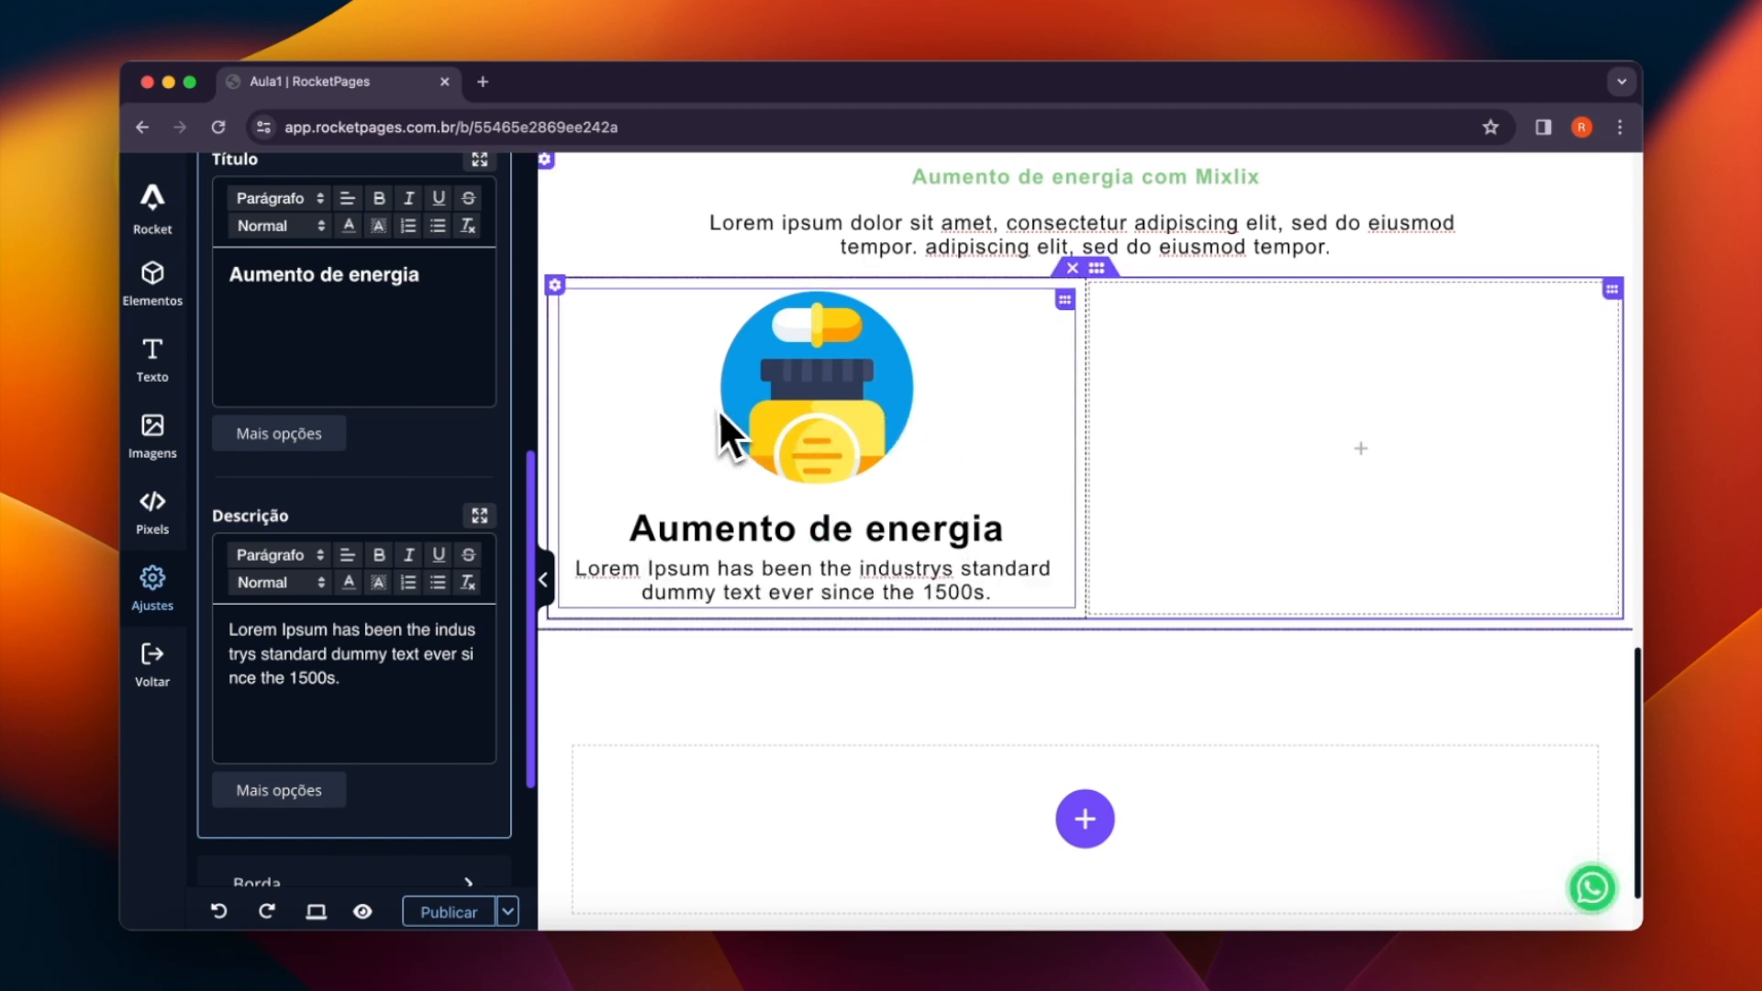
# - Set the padding of the column holding the image box to 26 px on all four sides
pyautogui.scroll(1, 712, 409)
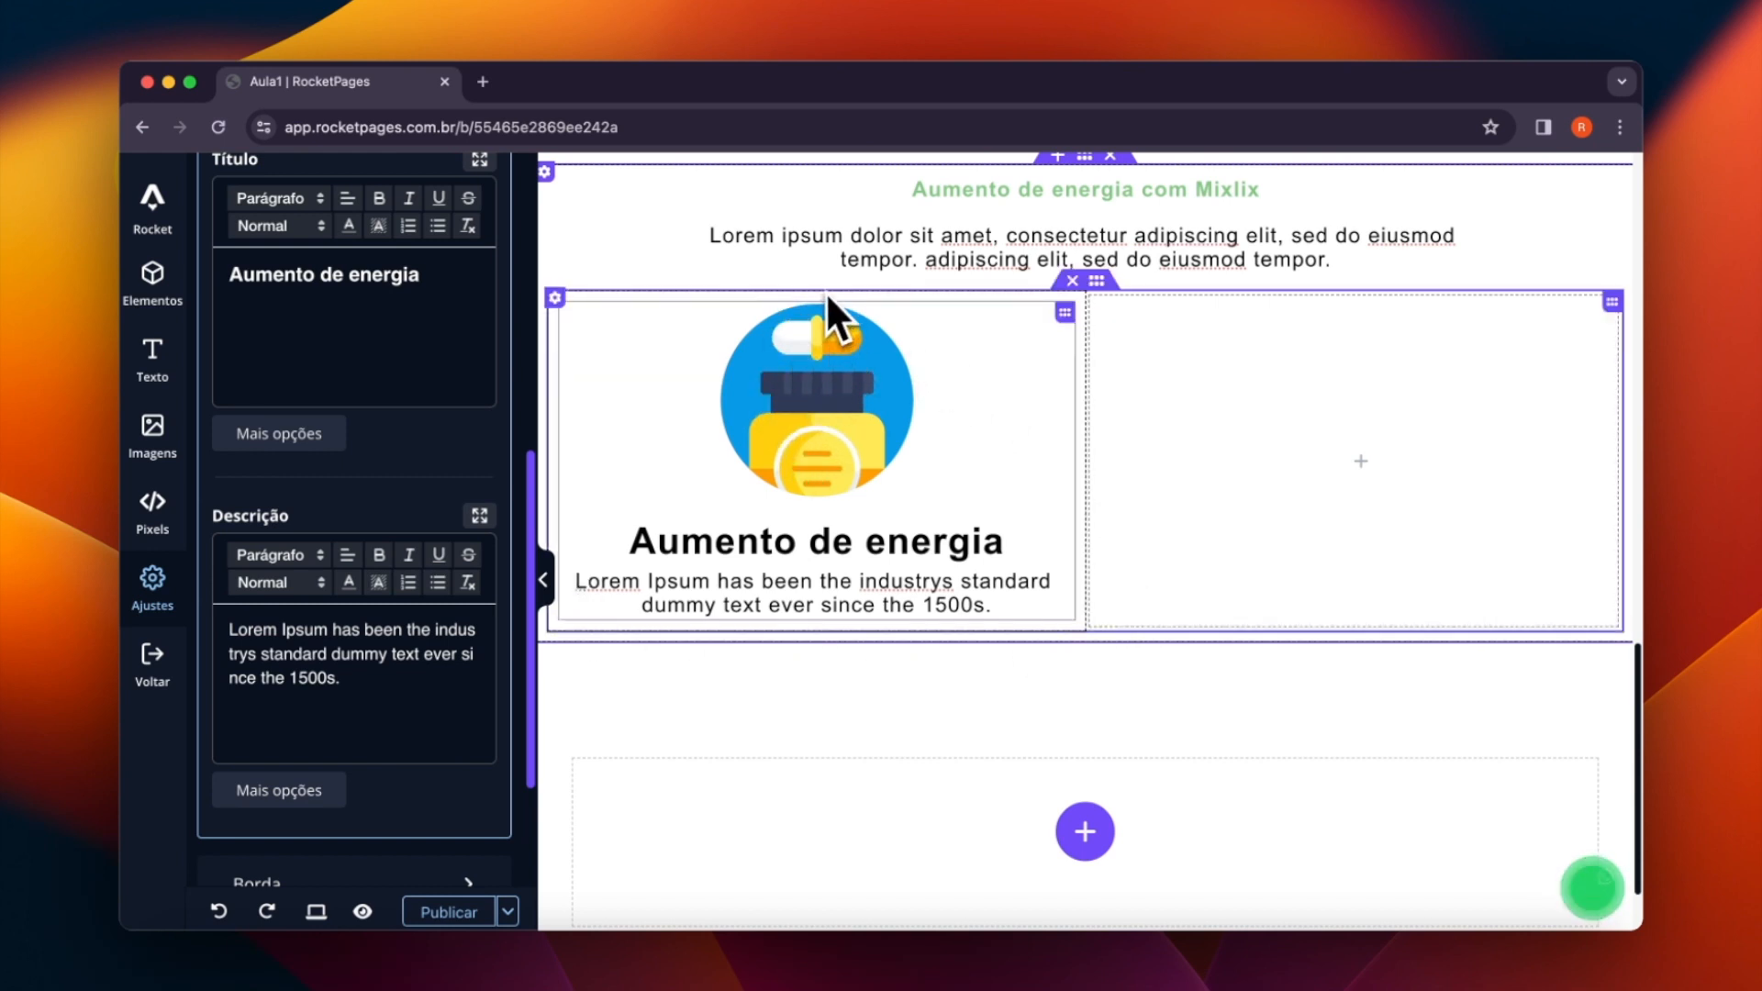
pyautogui.click(555, 298)
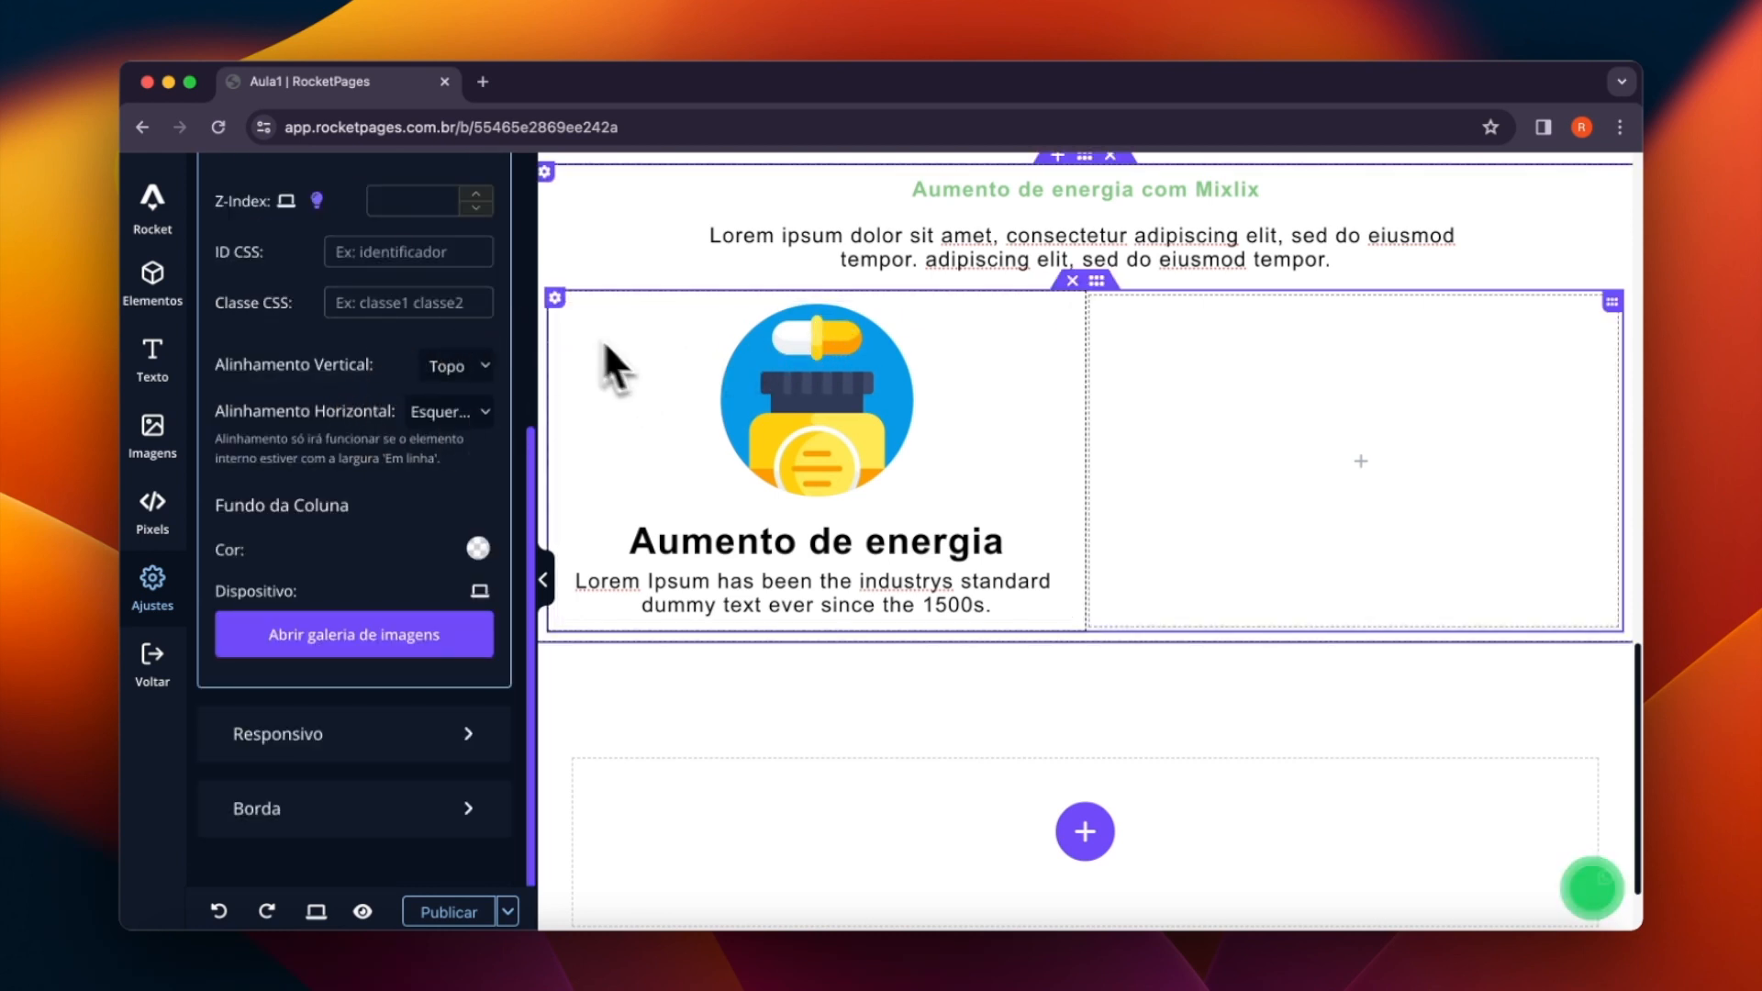
pyautogui.scroll(5, 389, 344)
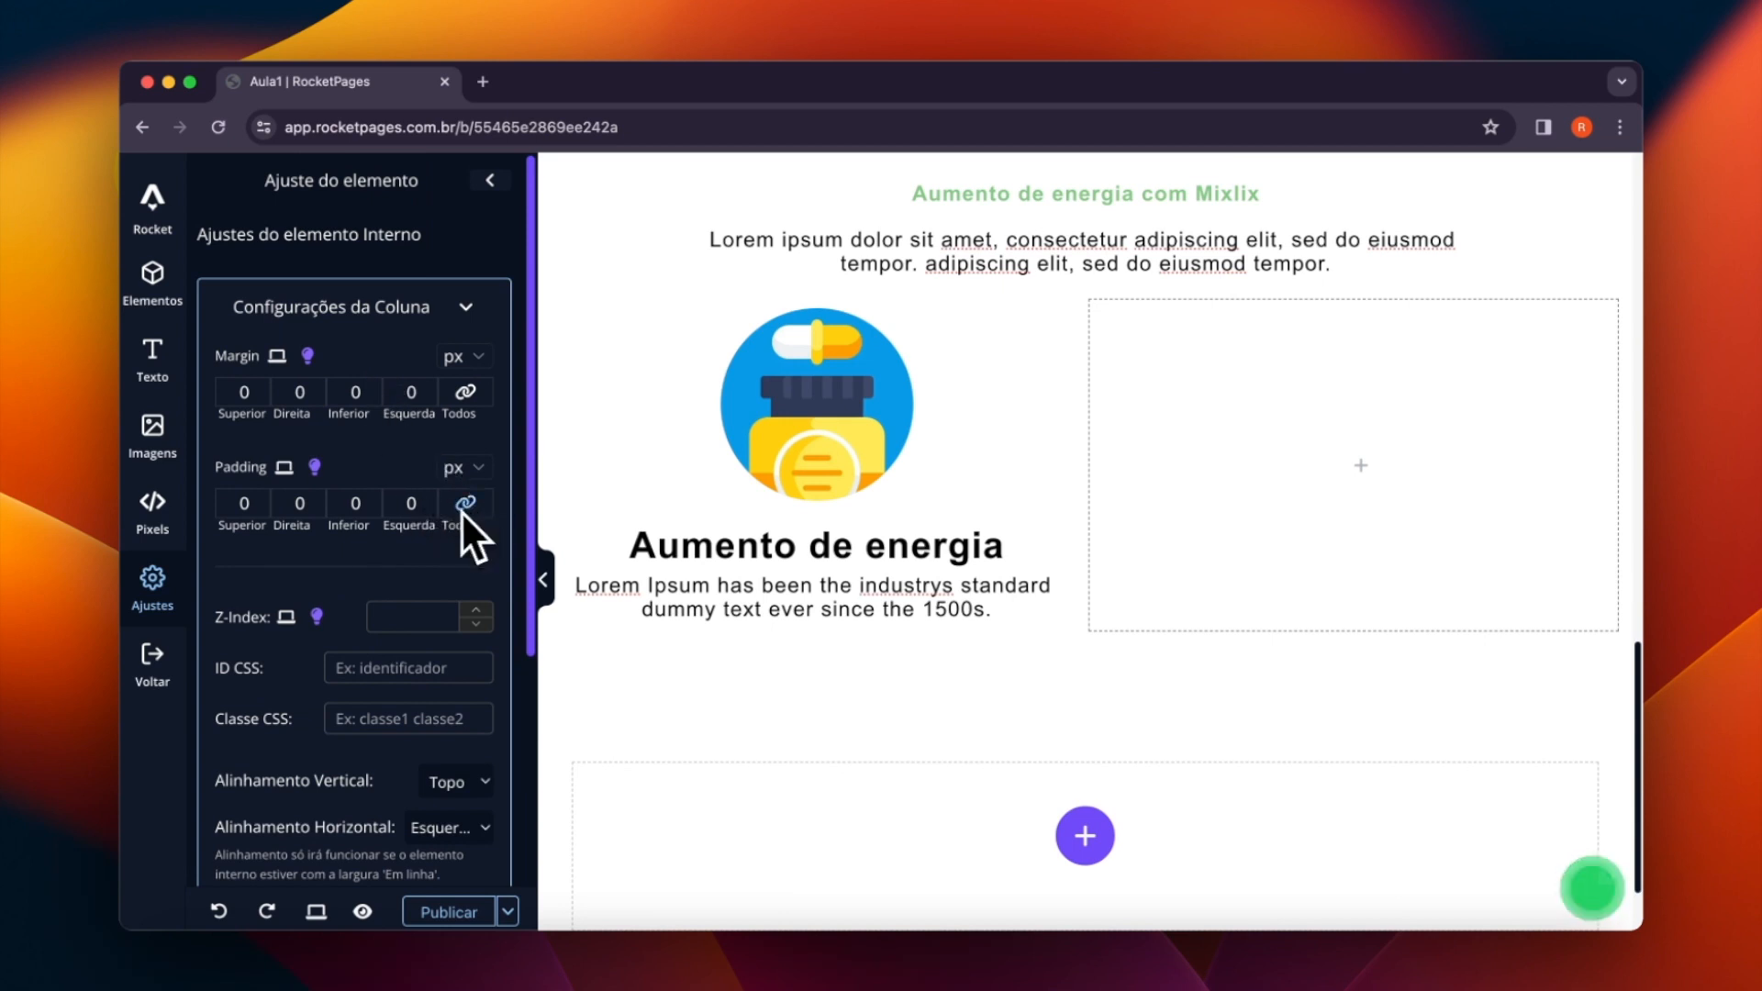
pyautogui.moveTo(432, 504); pyautogui.dragTo(430, 503)
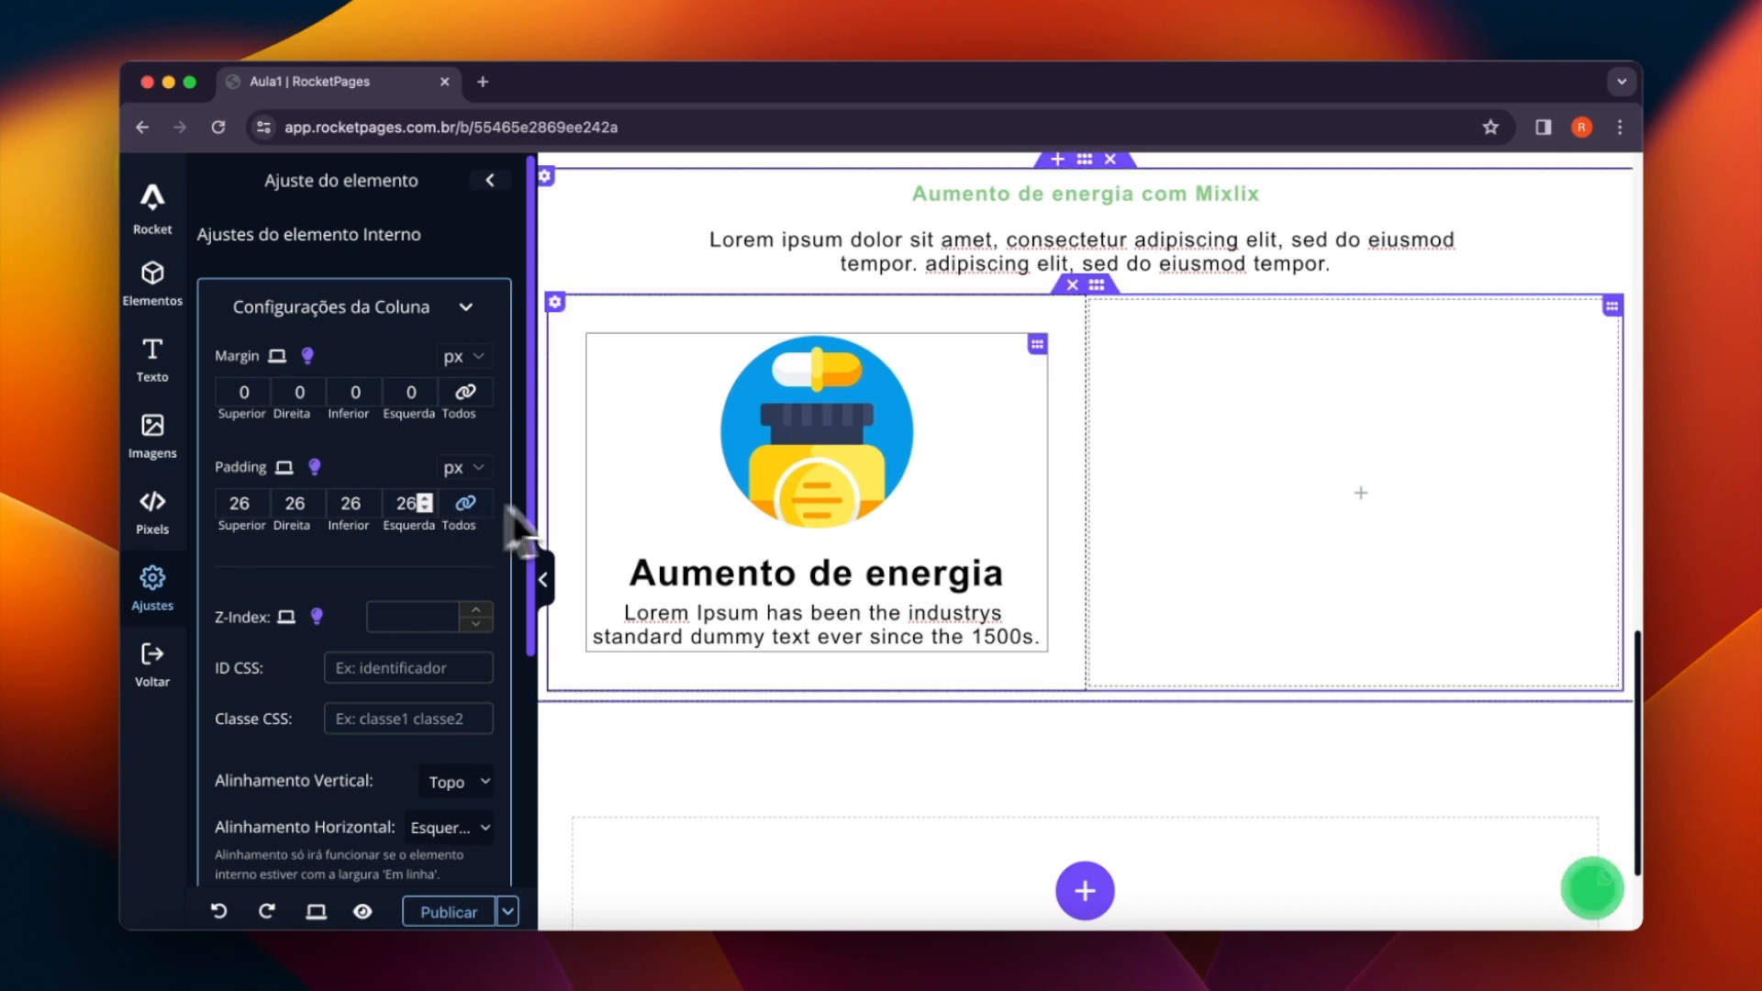
# - Give the image box column a solid border with a corner rounding of 22 px on all corners
pyautogui.scroll(-1, 377, 487)
pyautogui.scroll(-10, 377, 487)
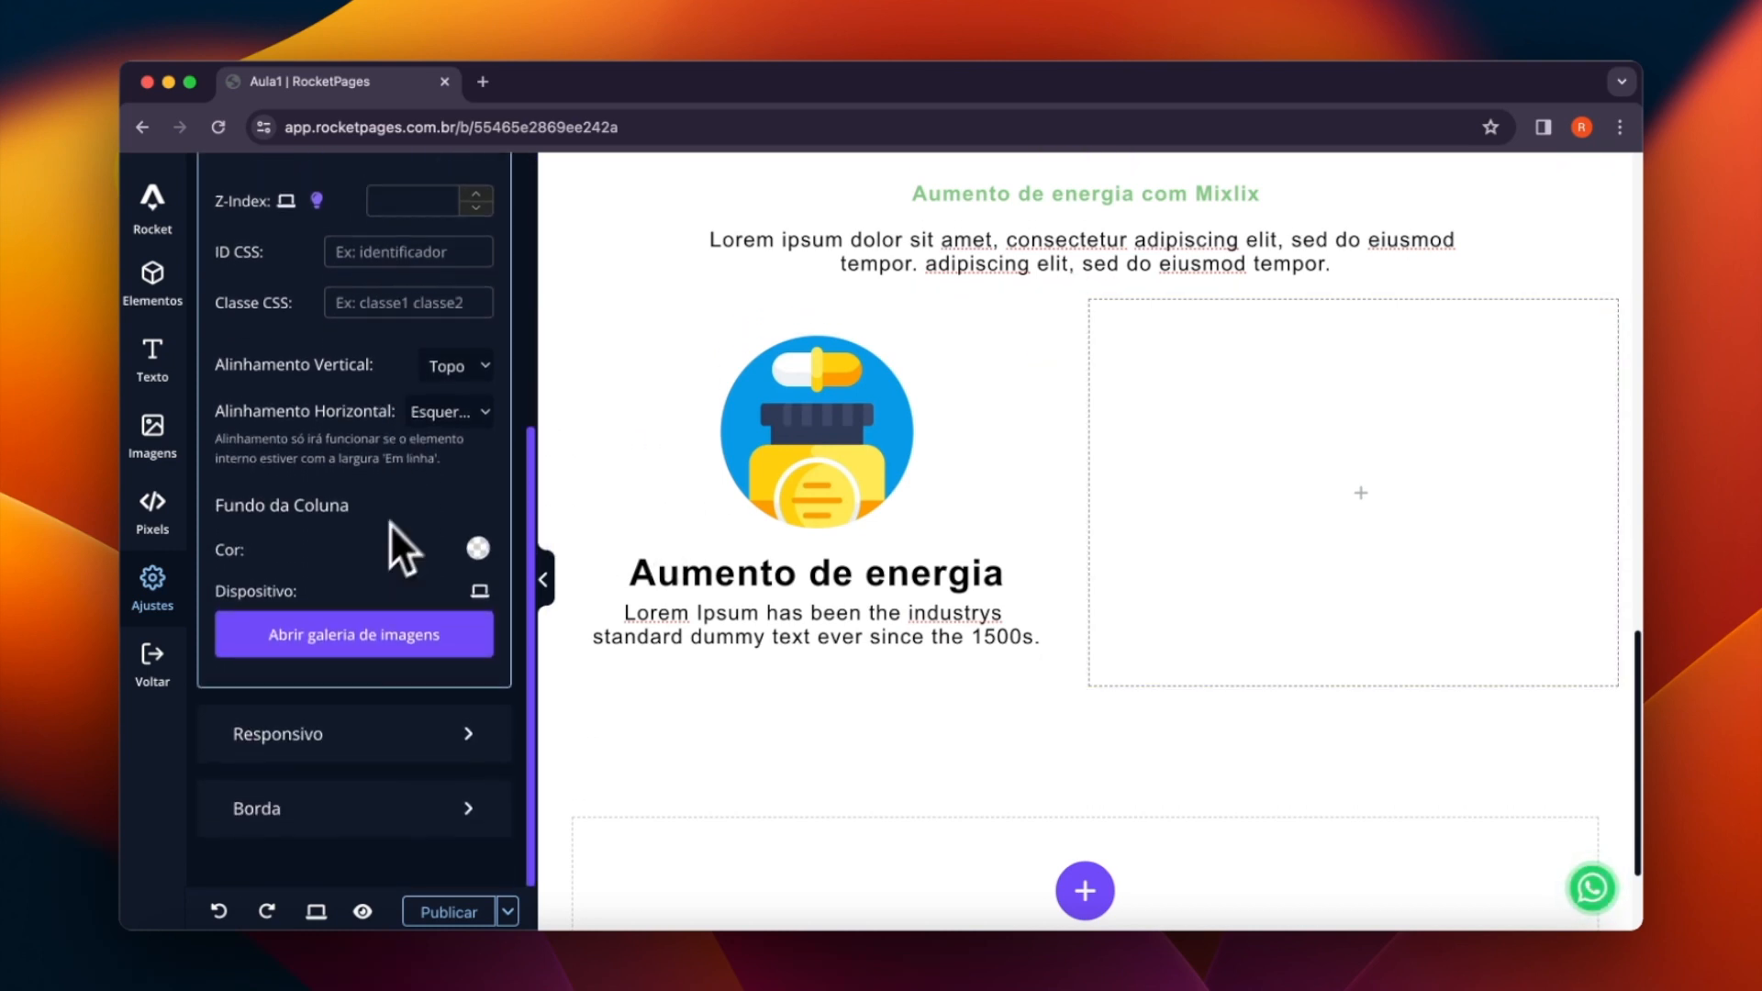
pyautogui.click(316, 815)
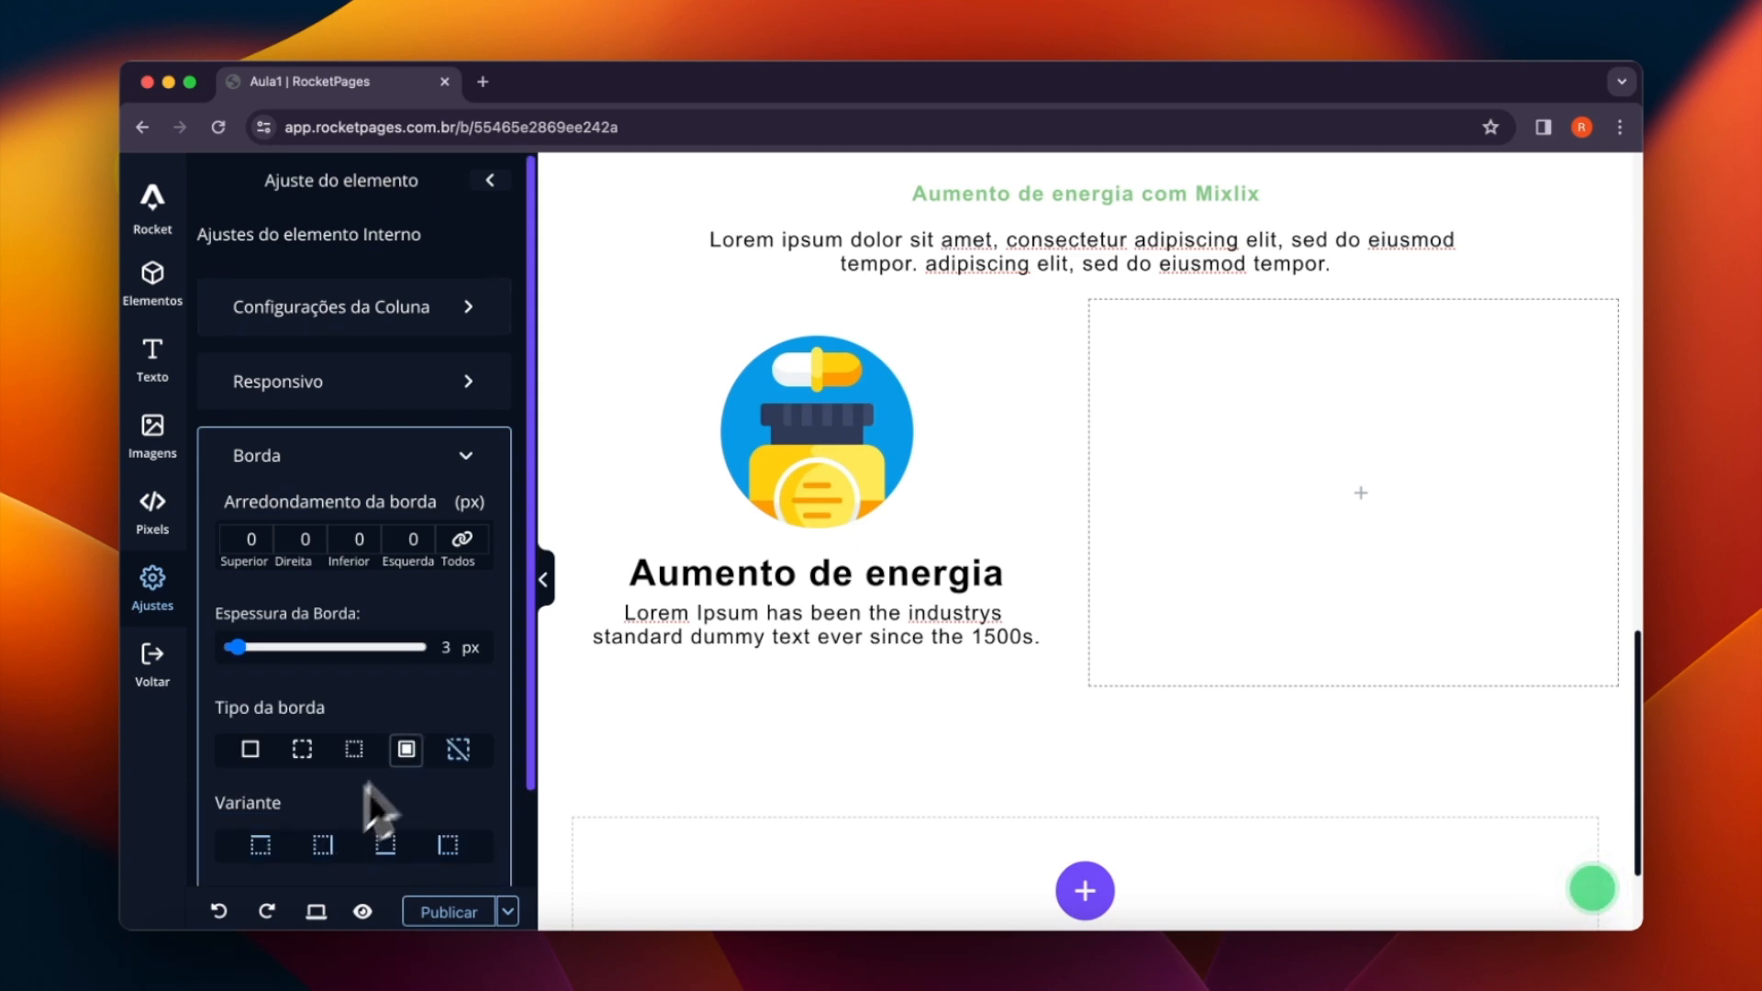
pyautogui.click(254, 755)
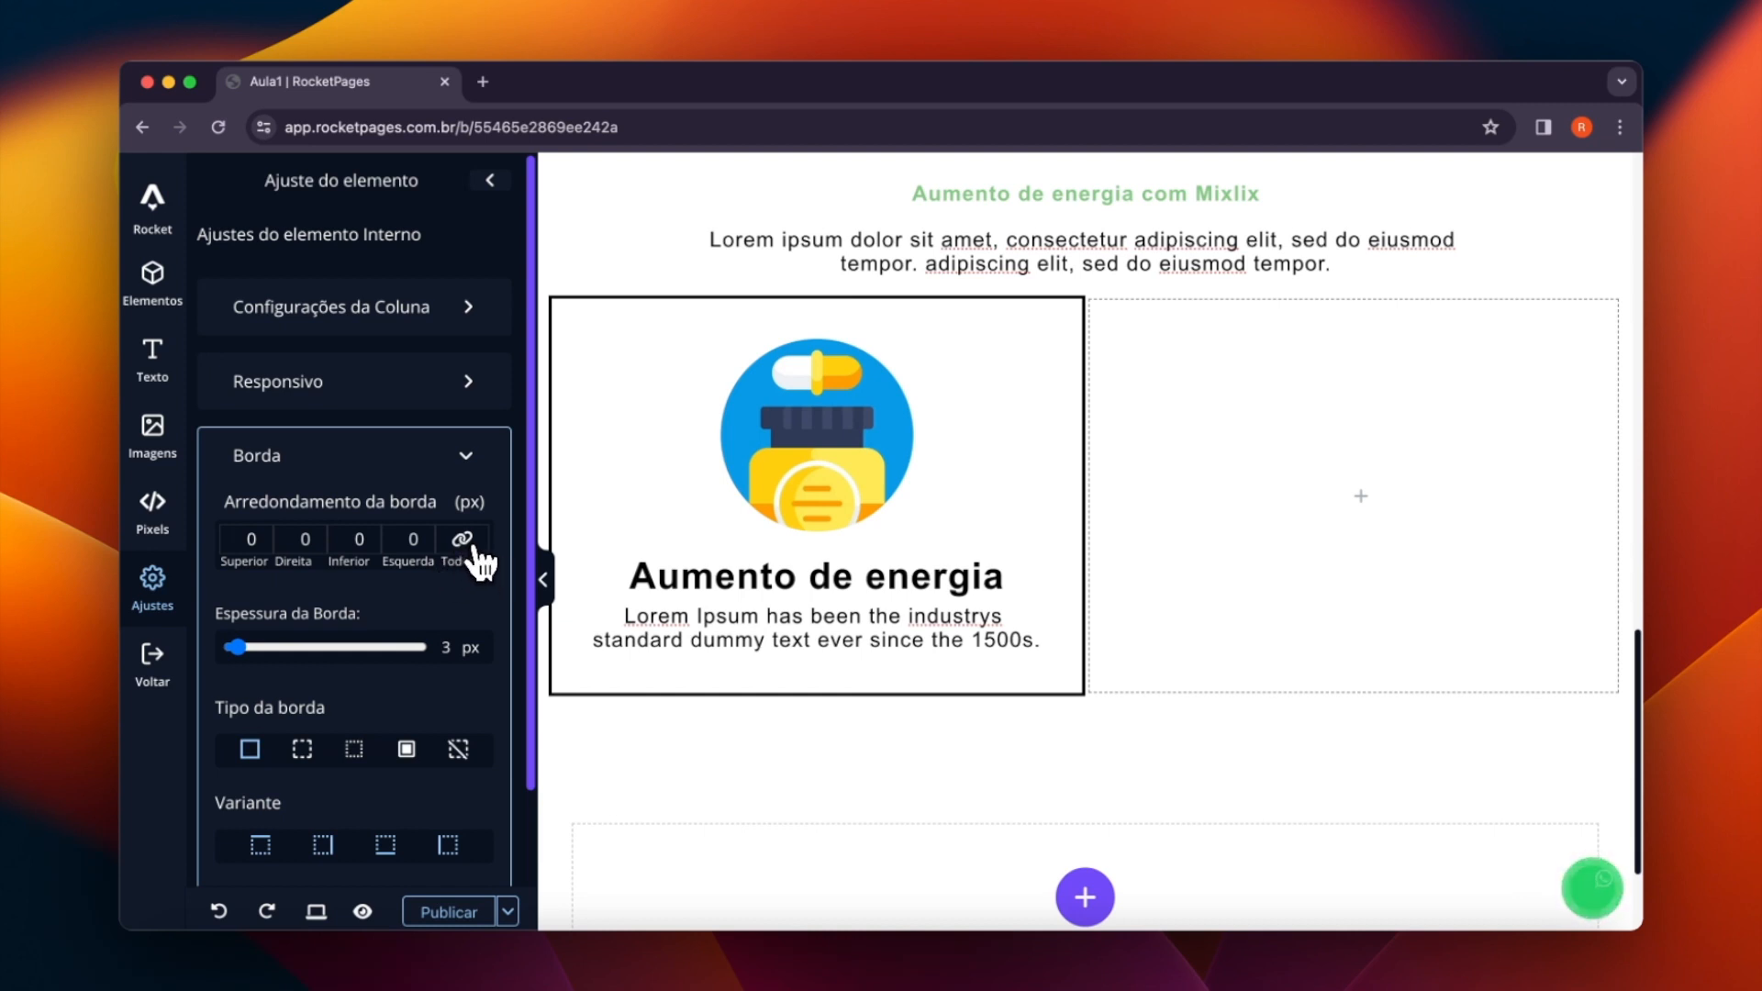
pyautogui.click(428, 536)
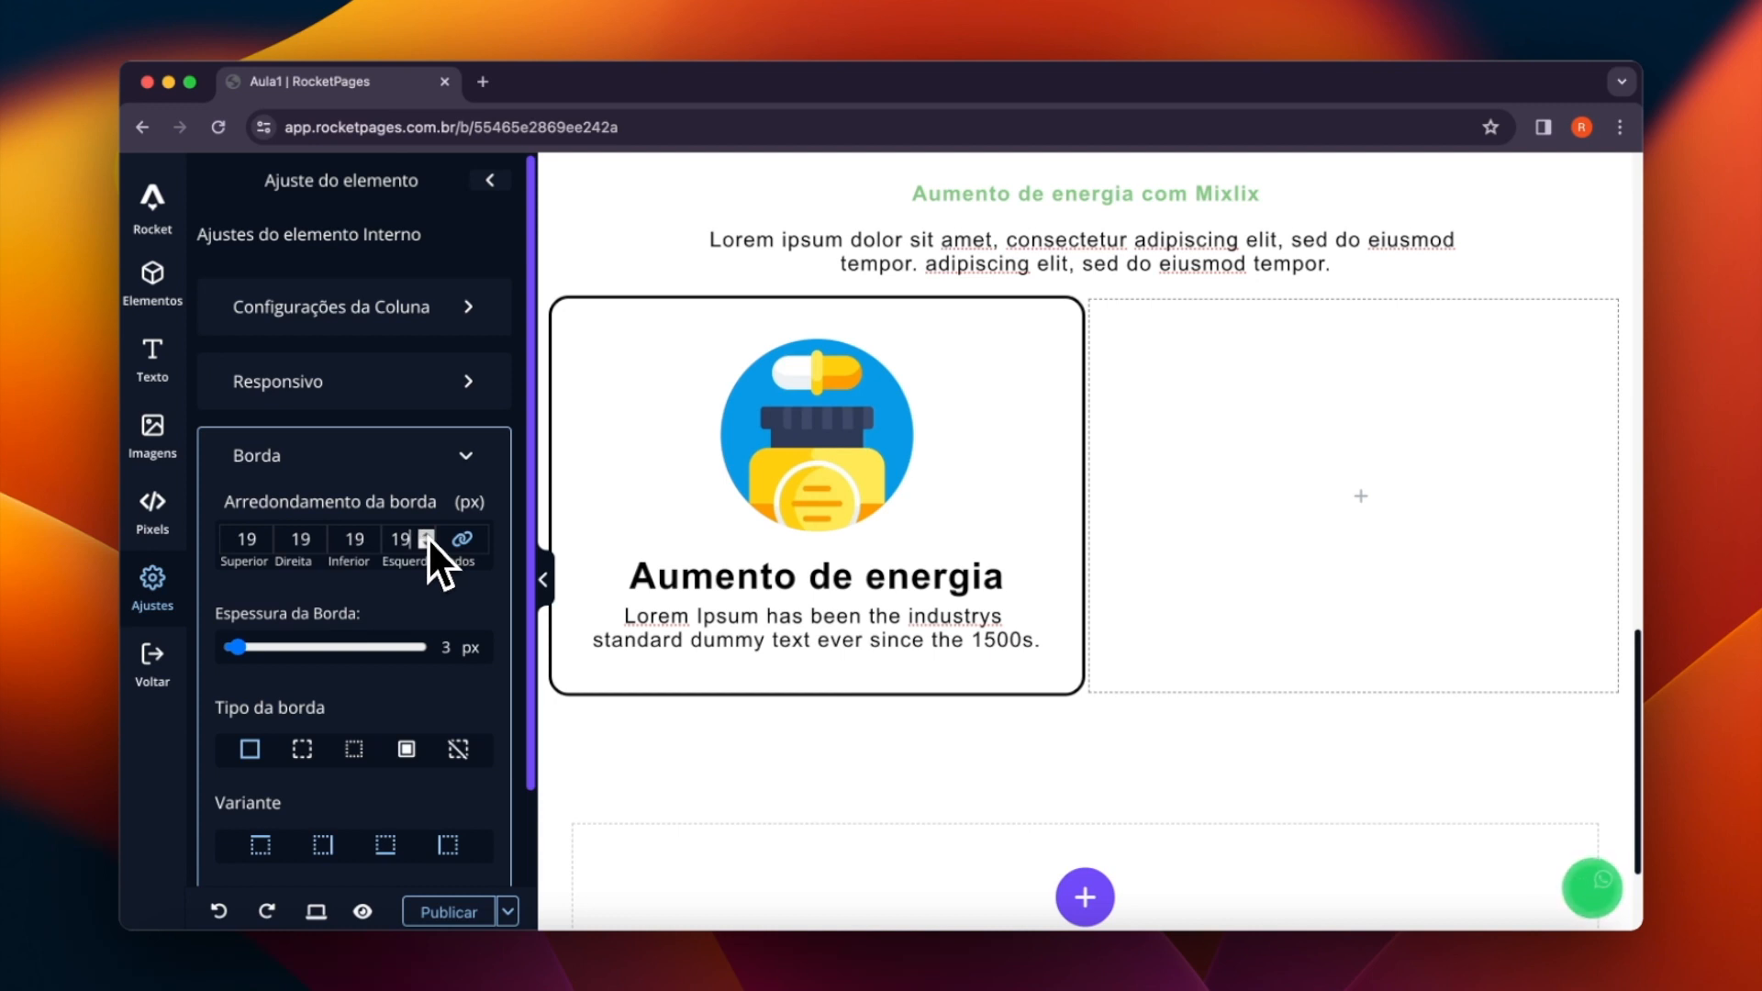
pyautogui.click(428, 537)
# - Set the column's border color to the light gray dedede
pyautogui.scroll(-3, 343, 558)
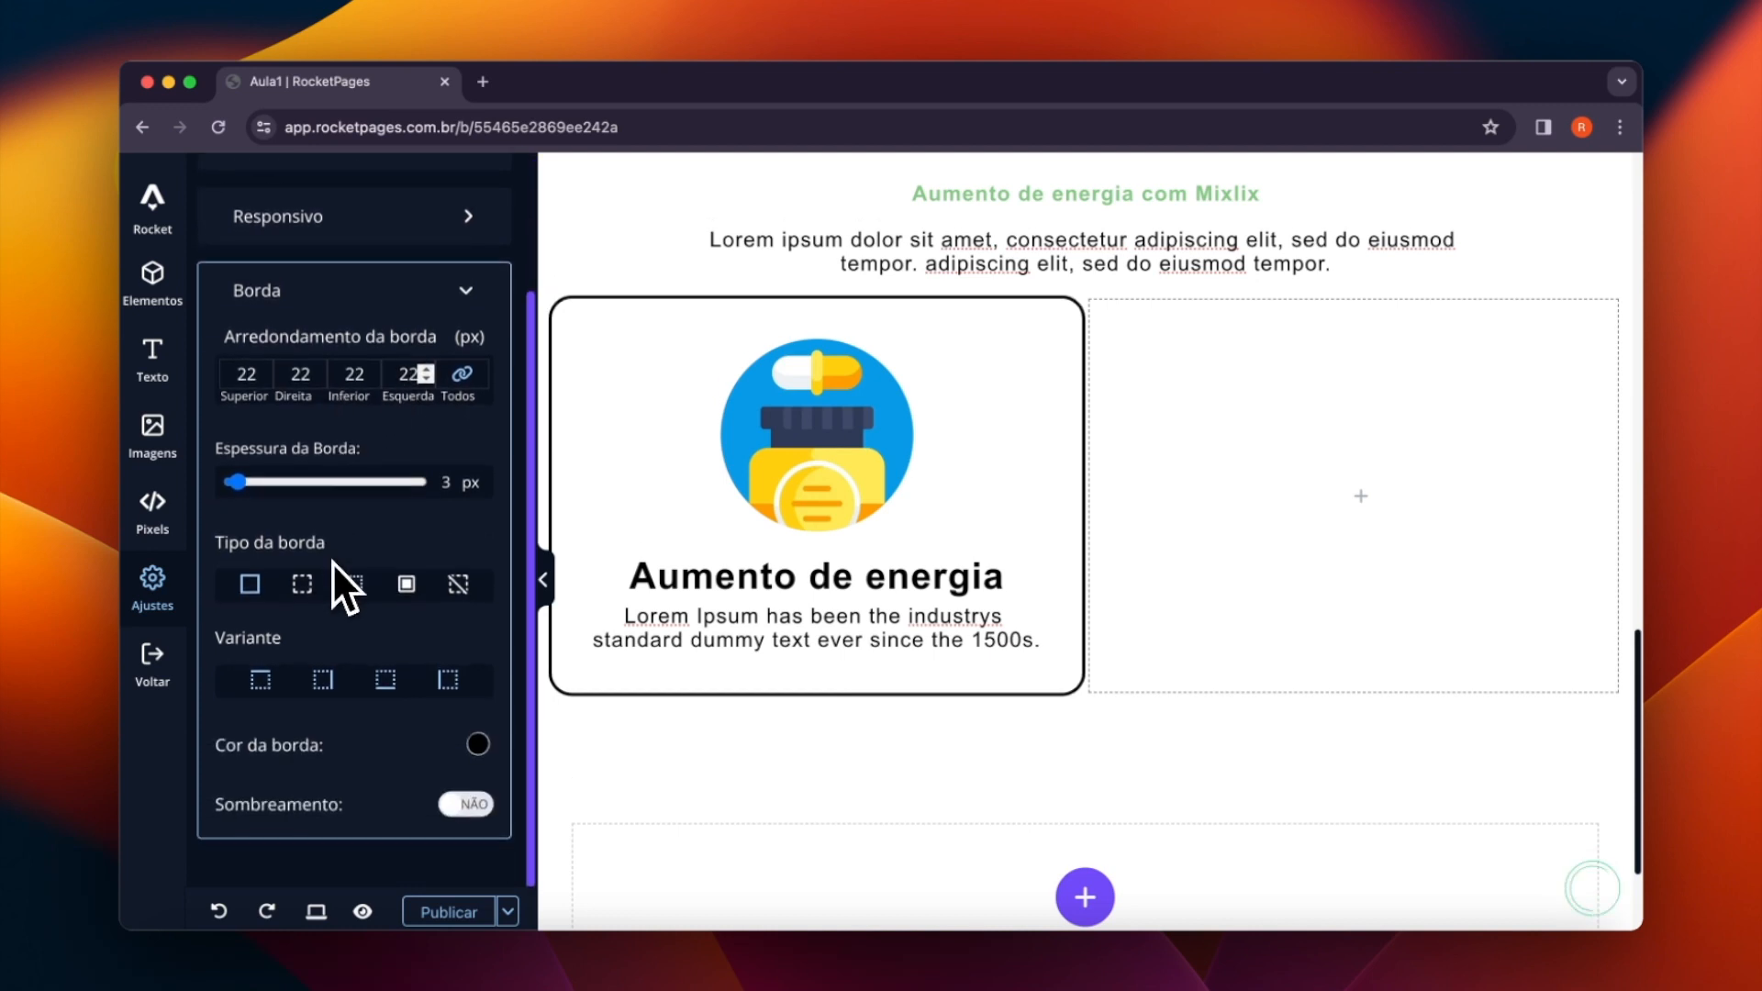
pyautogui.click(473, 743)
pyautogui.click(585, 748)
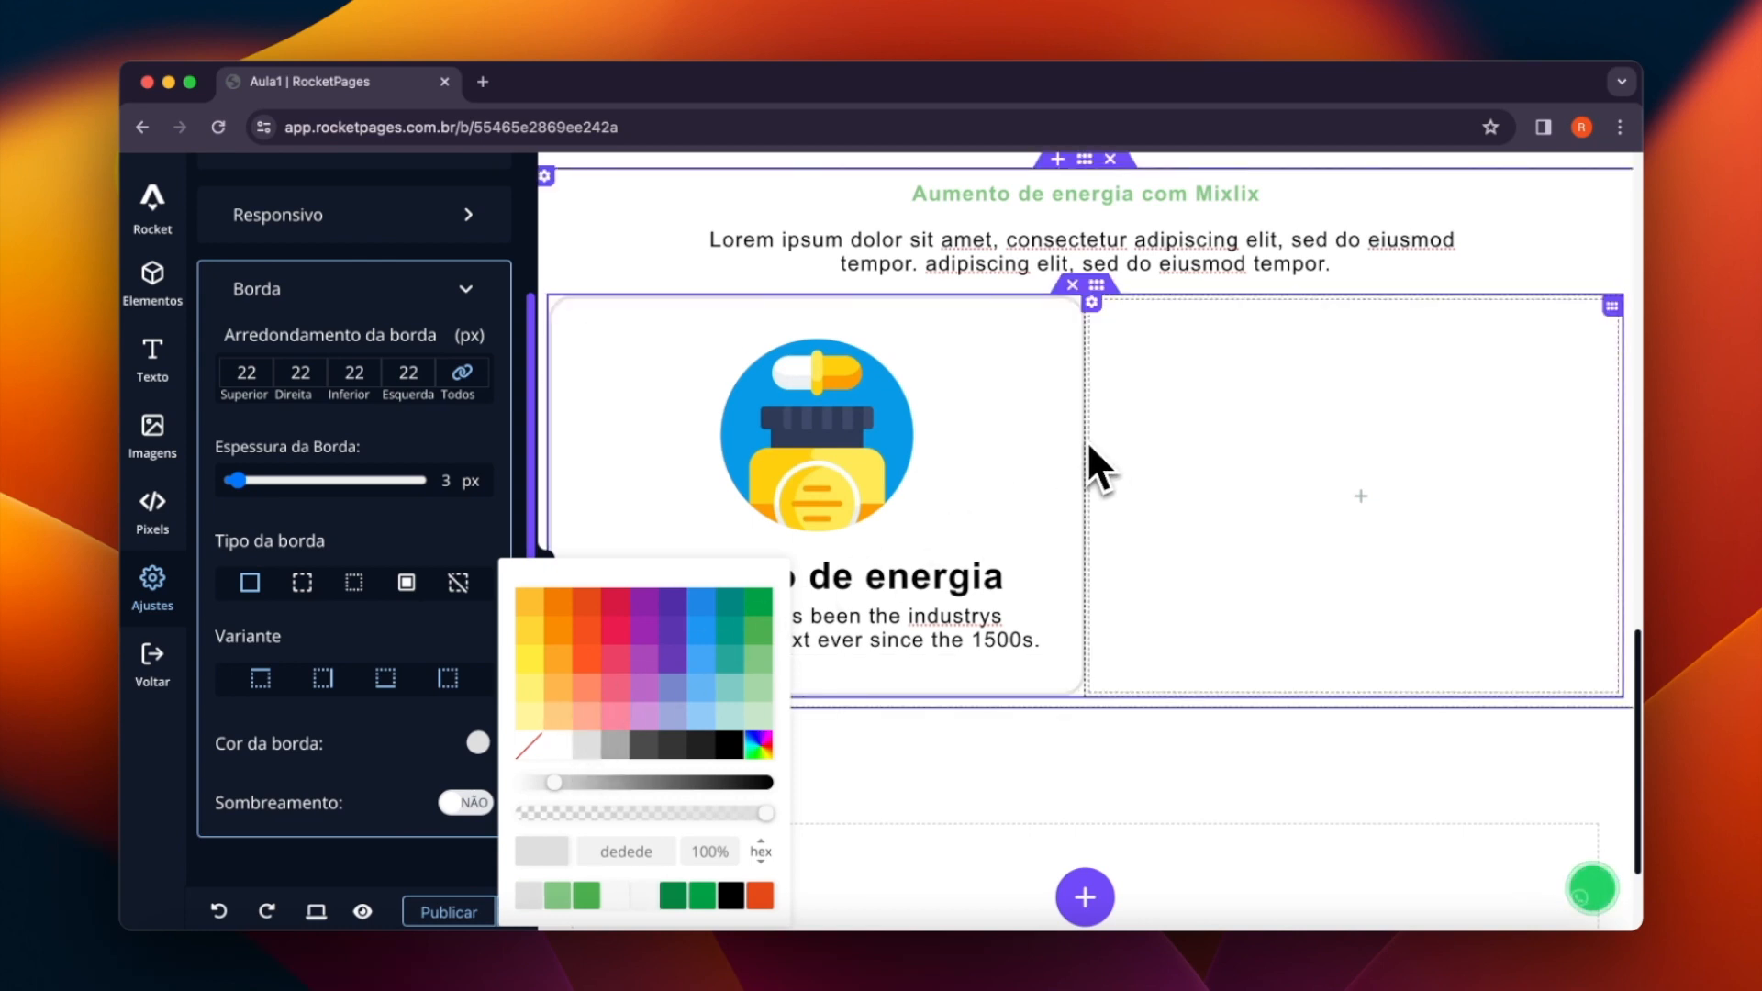
# - Set the background color of the column holding the image box to white ffffff
pyautogui.click(560, 314)
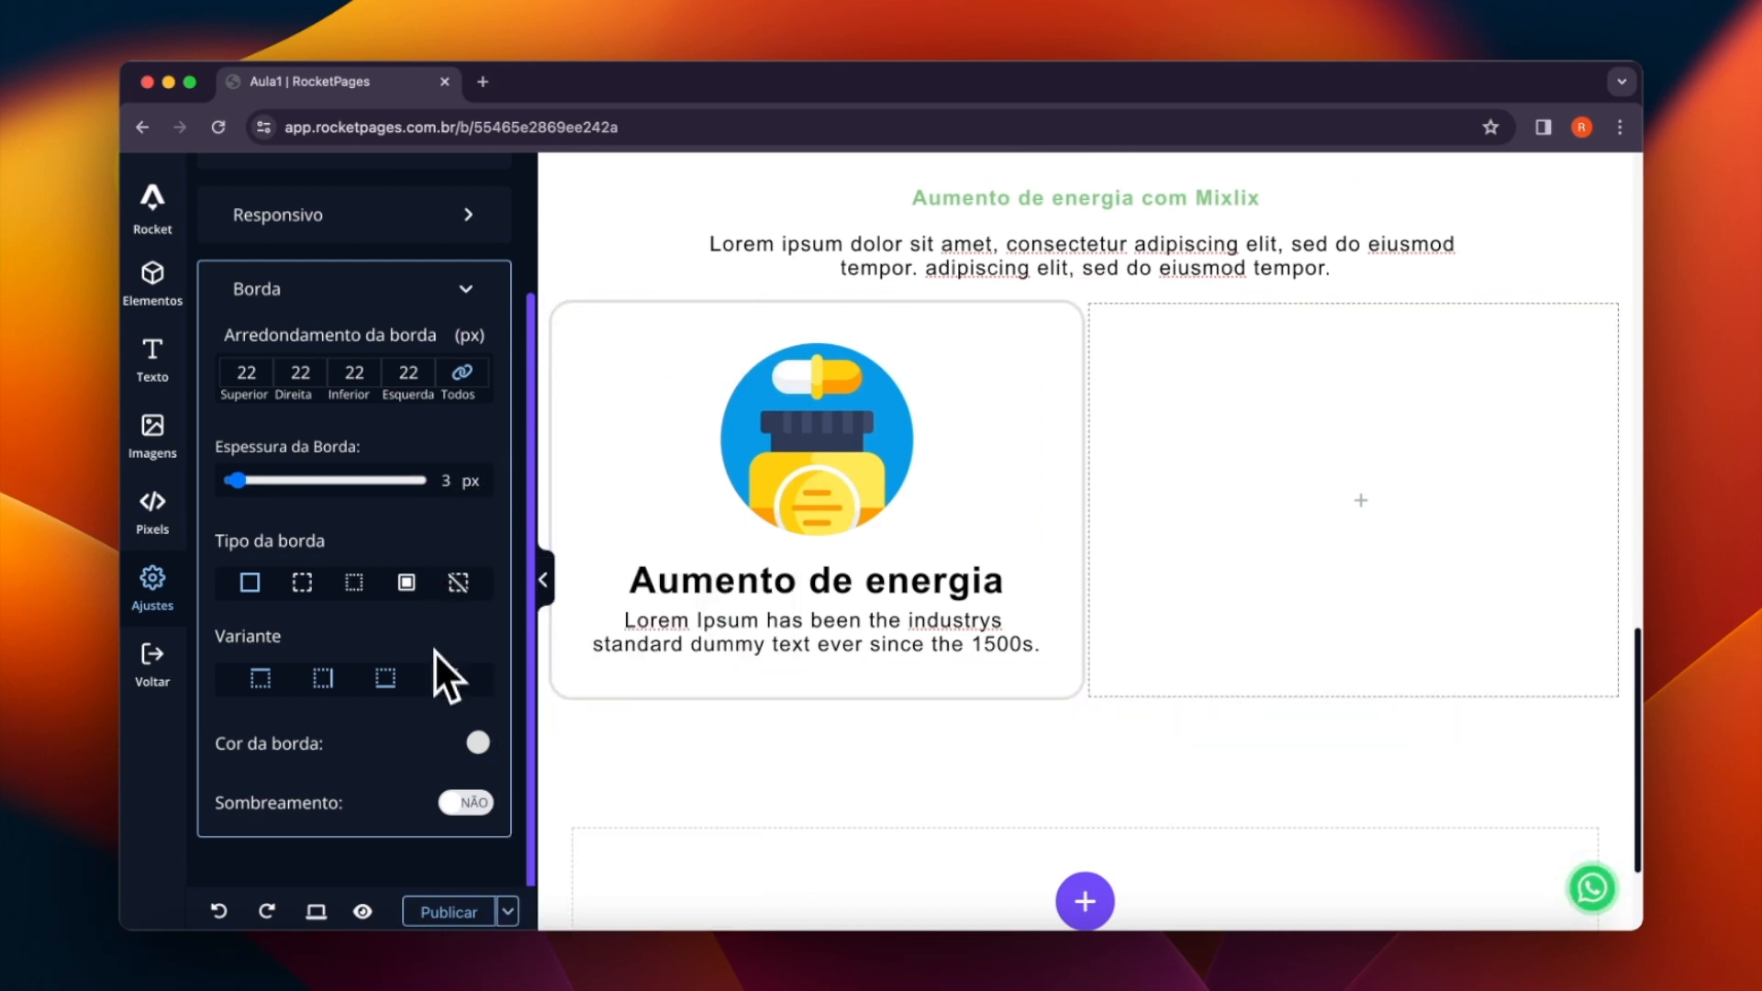
pyautogui.scroll(3, 431, 643)
pyautogui.click(409, 311)
pyautogui.scroll(-5, 416, 433)
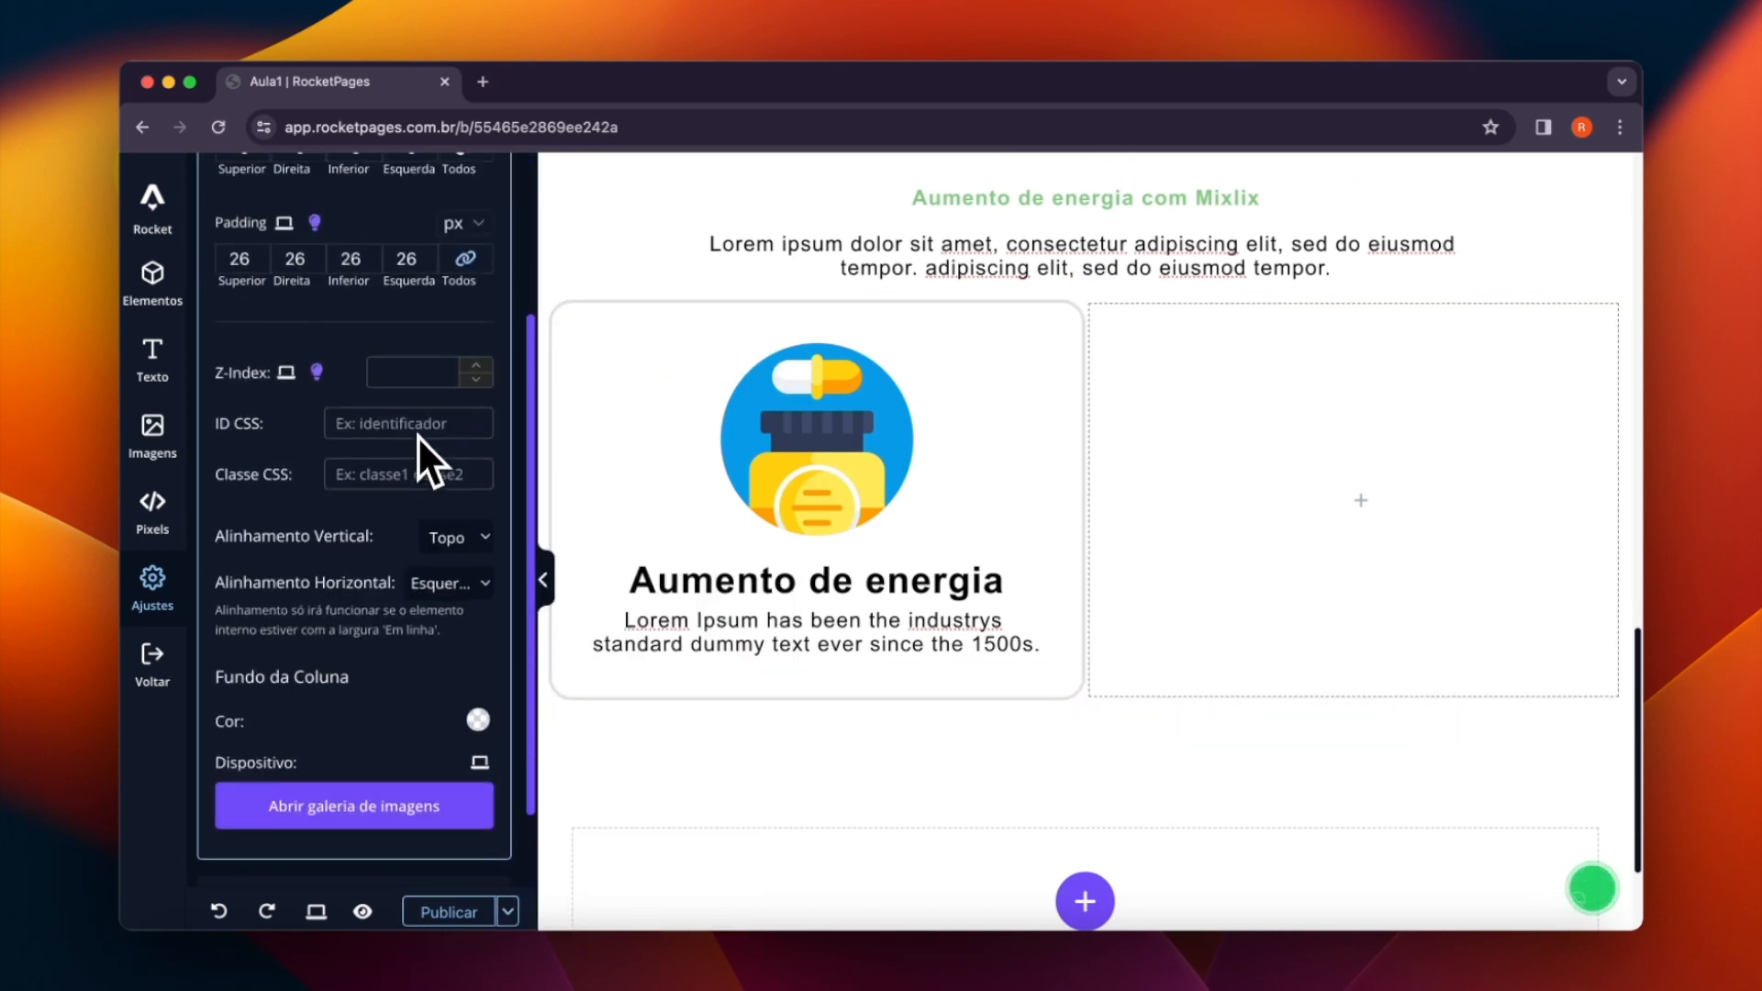
pyautogui.click(476, 713)
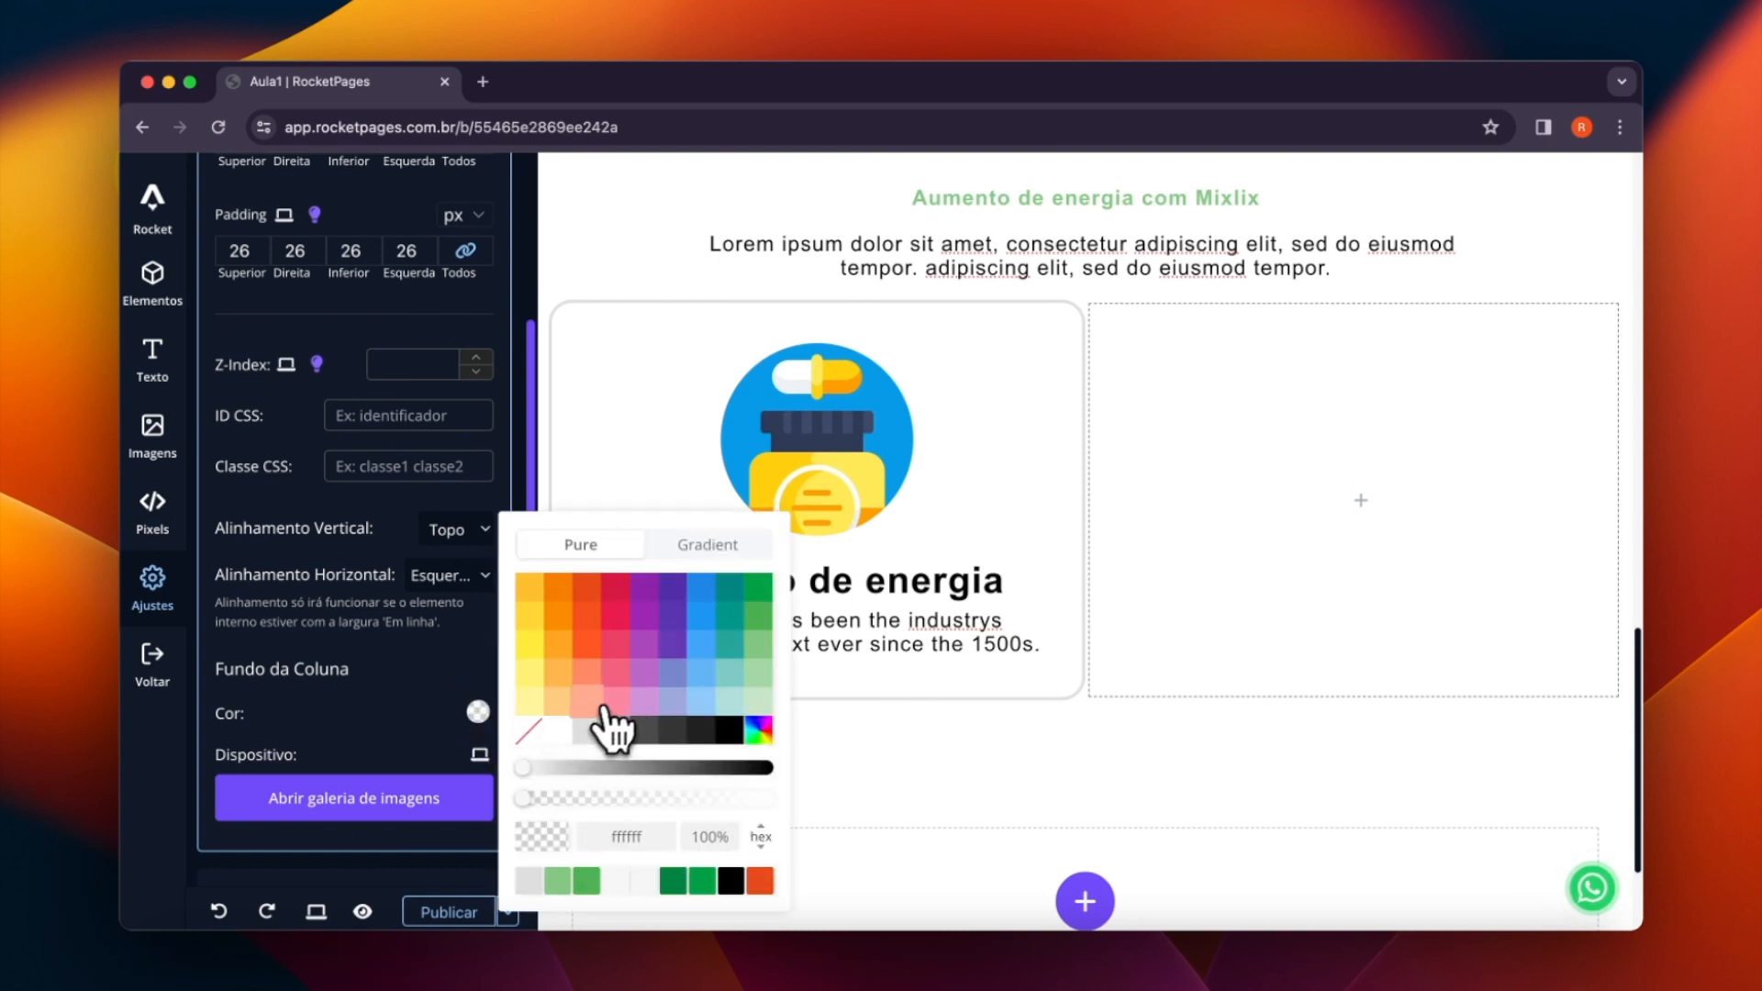
pyautogui.click(560, 731)
# - Set the background color of the whole "Aumento de energia com Mixlix" section to the light gray f5f5f5
pyautogui.scroll(1, 1046, 468)
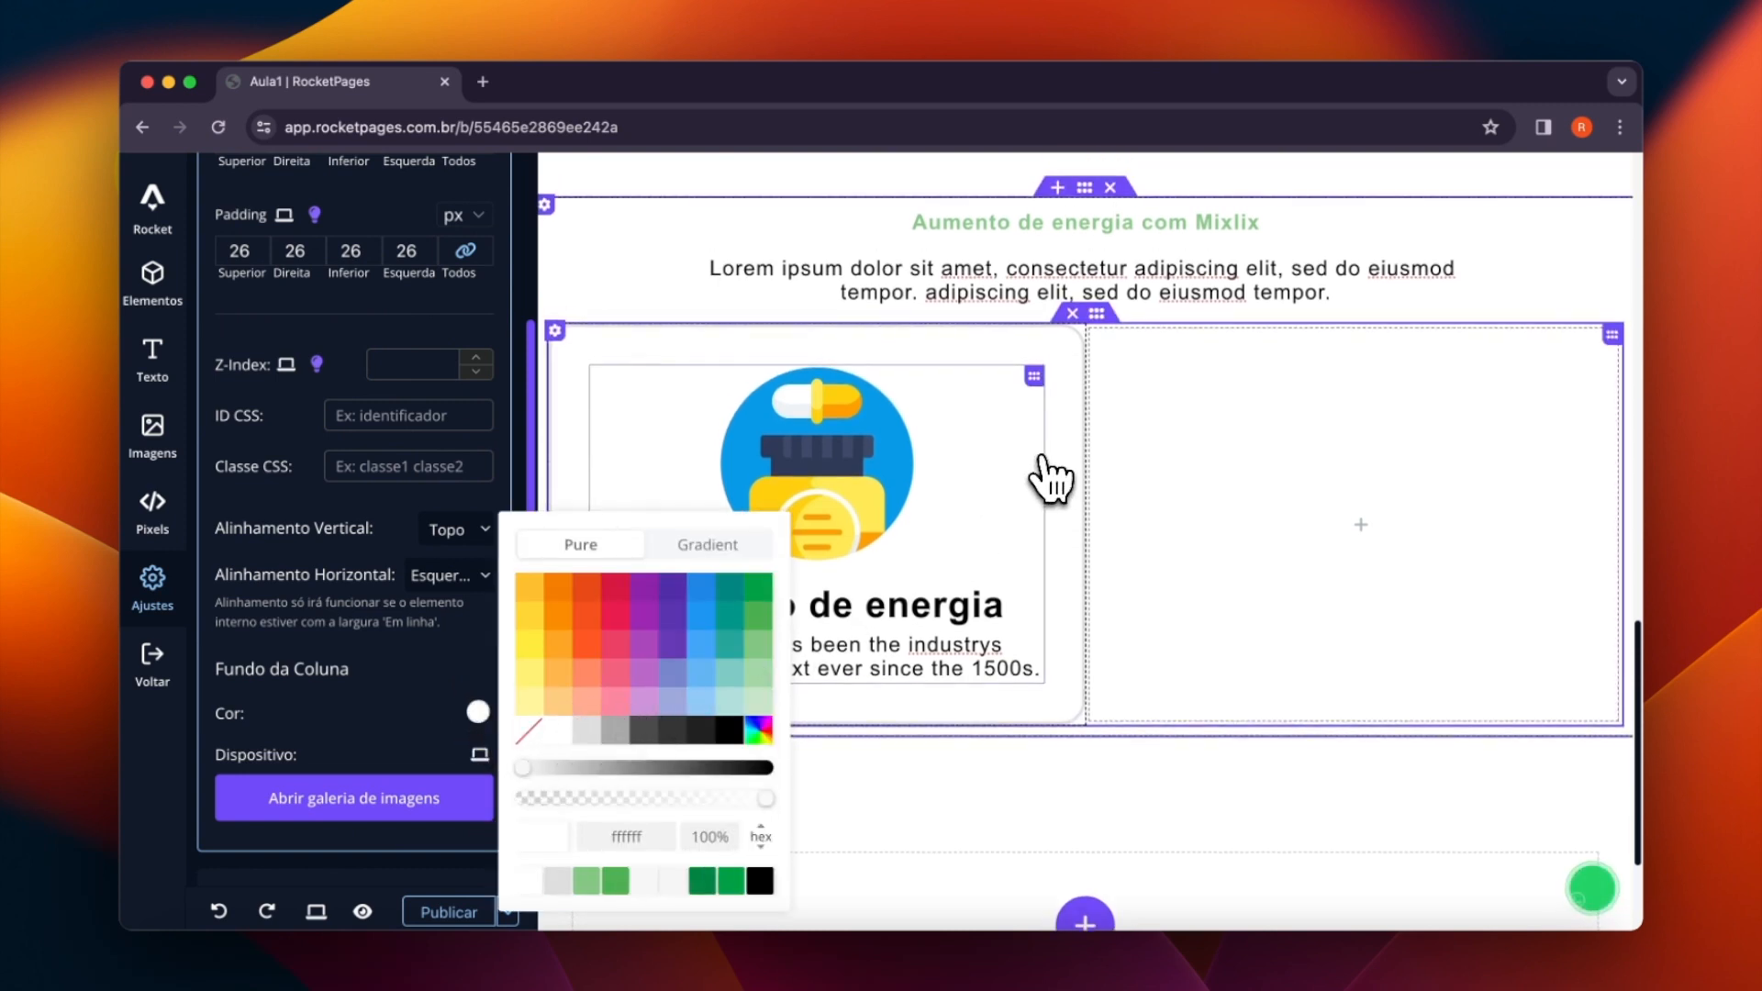
pyautogui.moveTo(1087, 234)
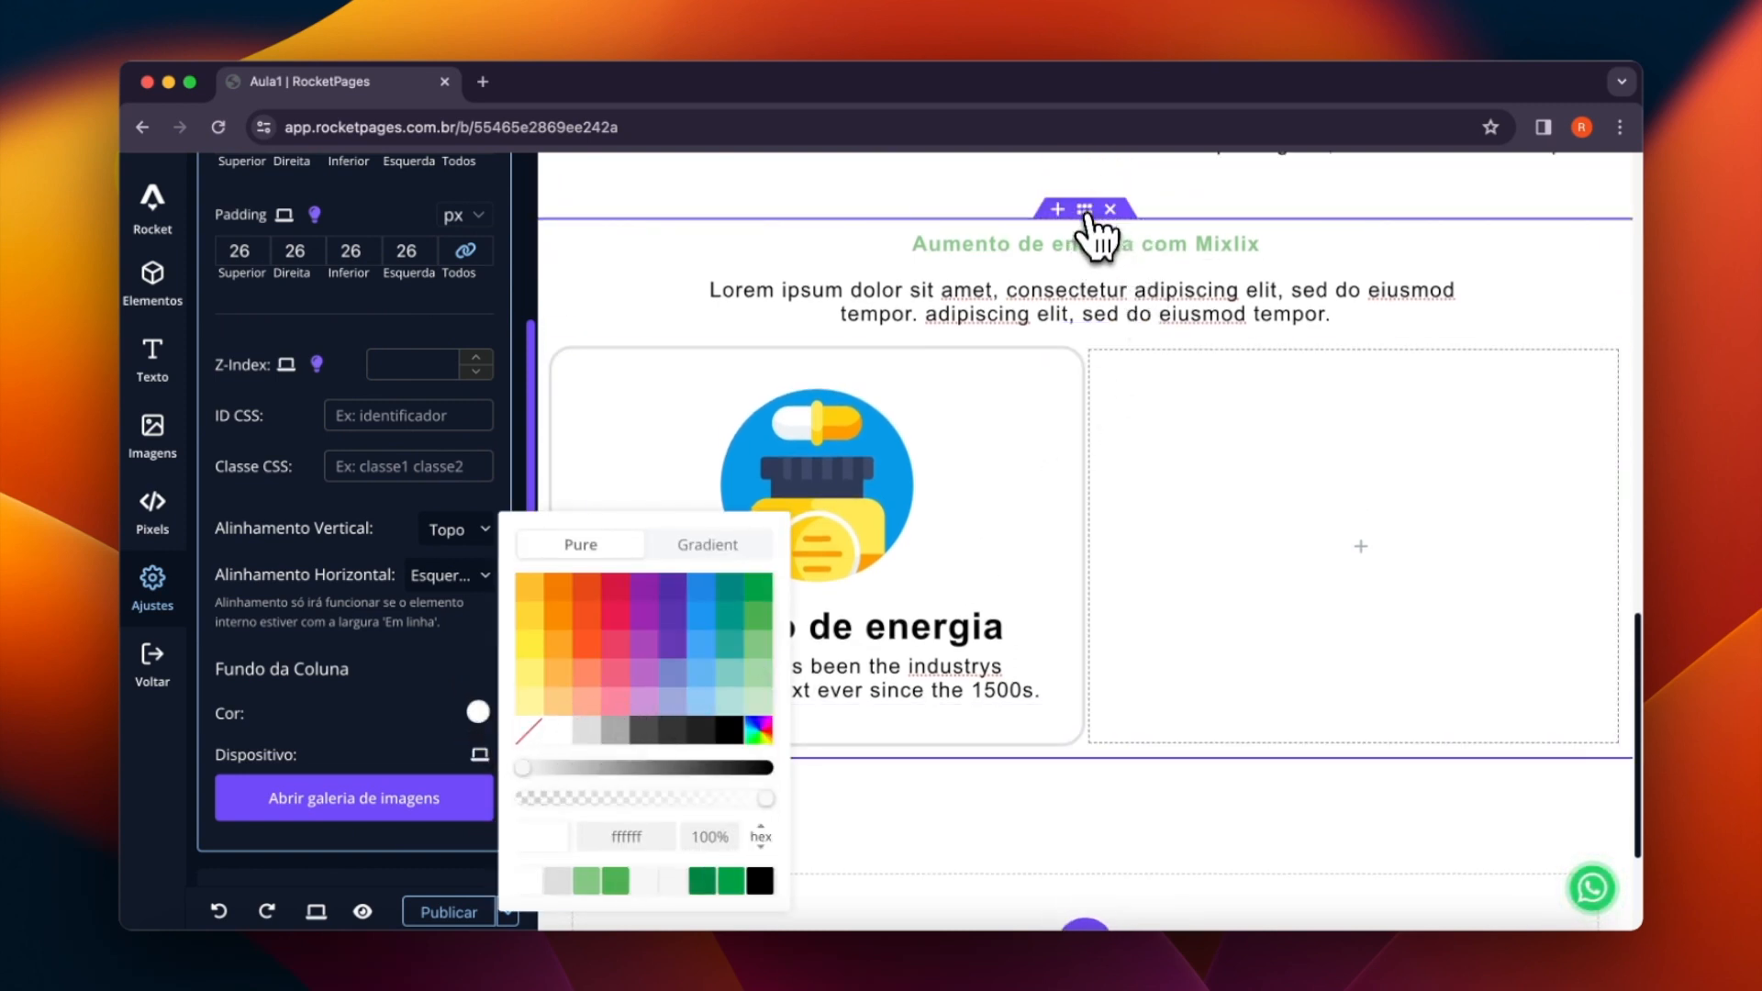
pyautogui.click(1087, 213)
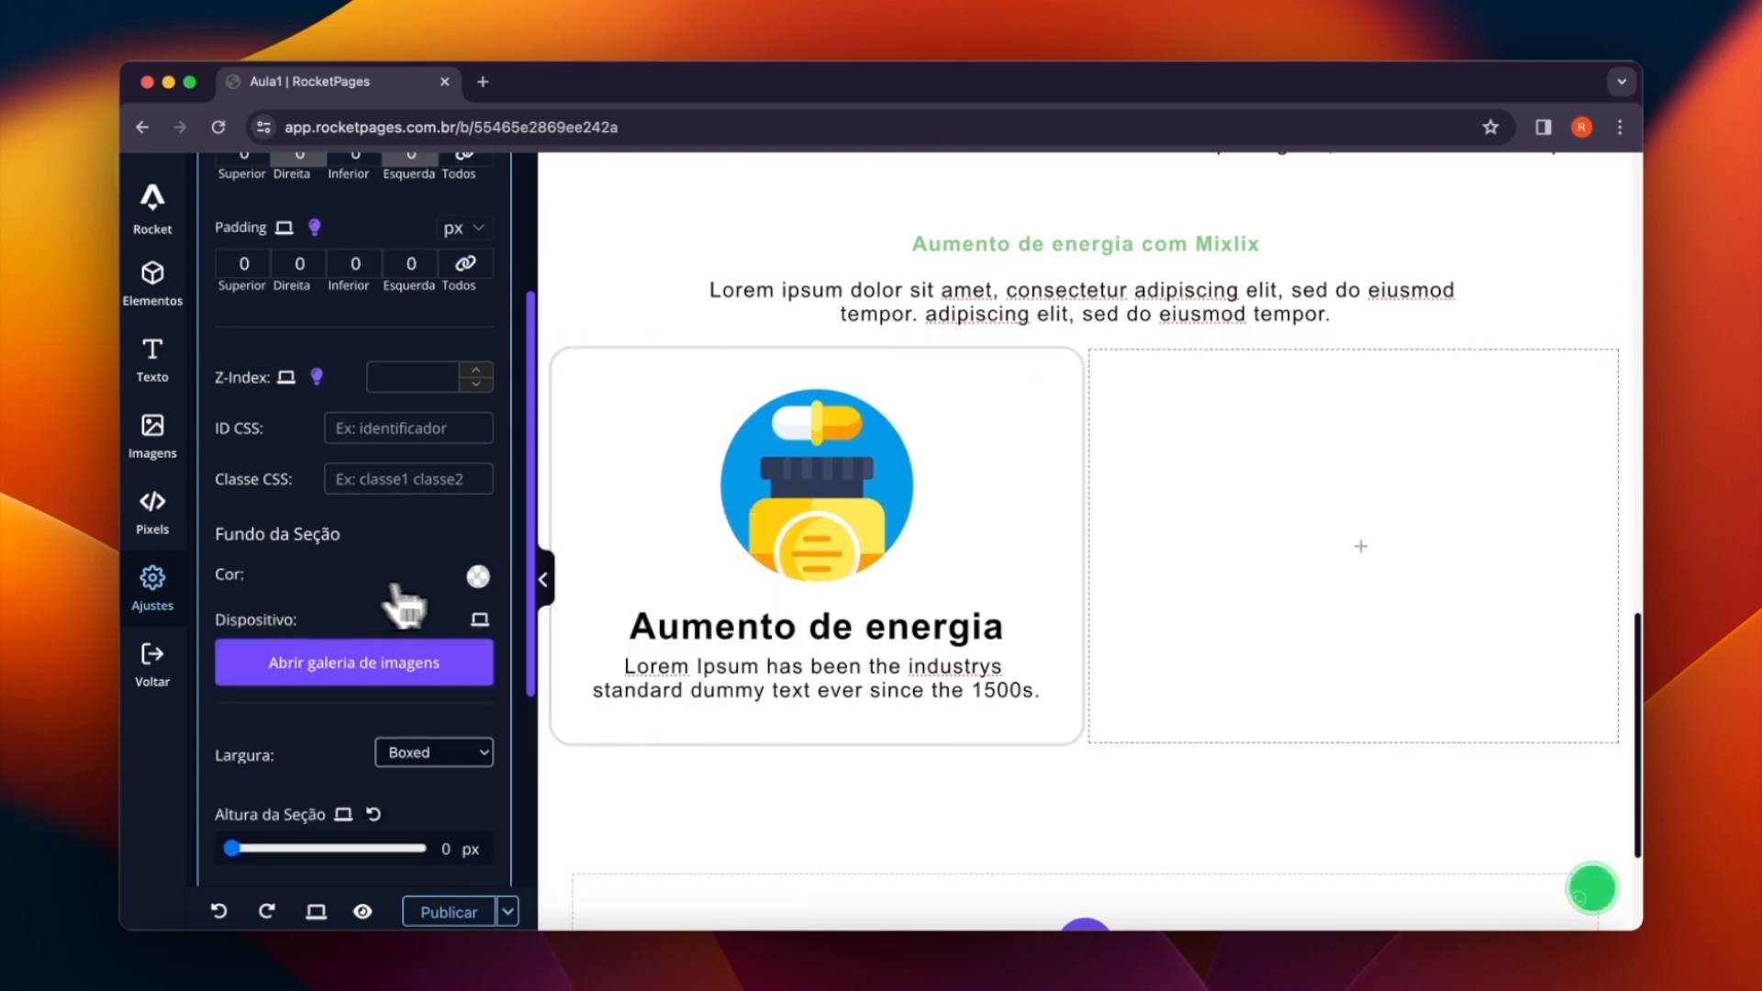
pyautogui.click(478, 576)
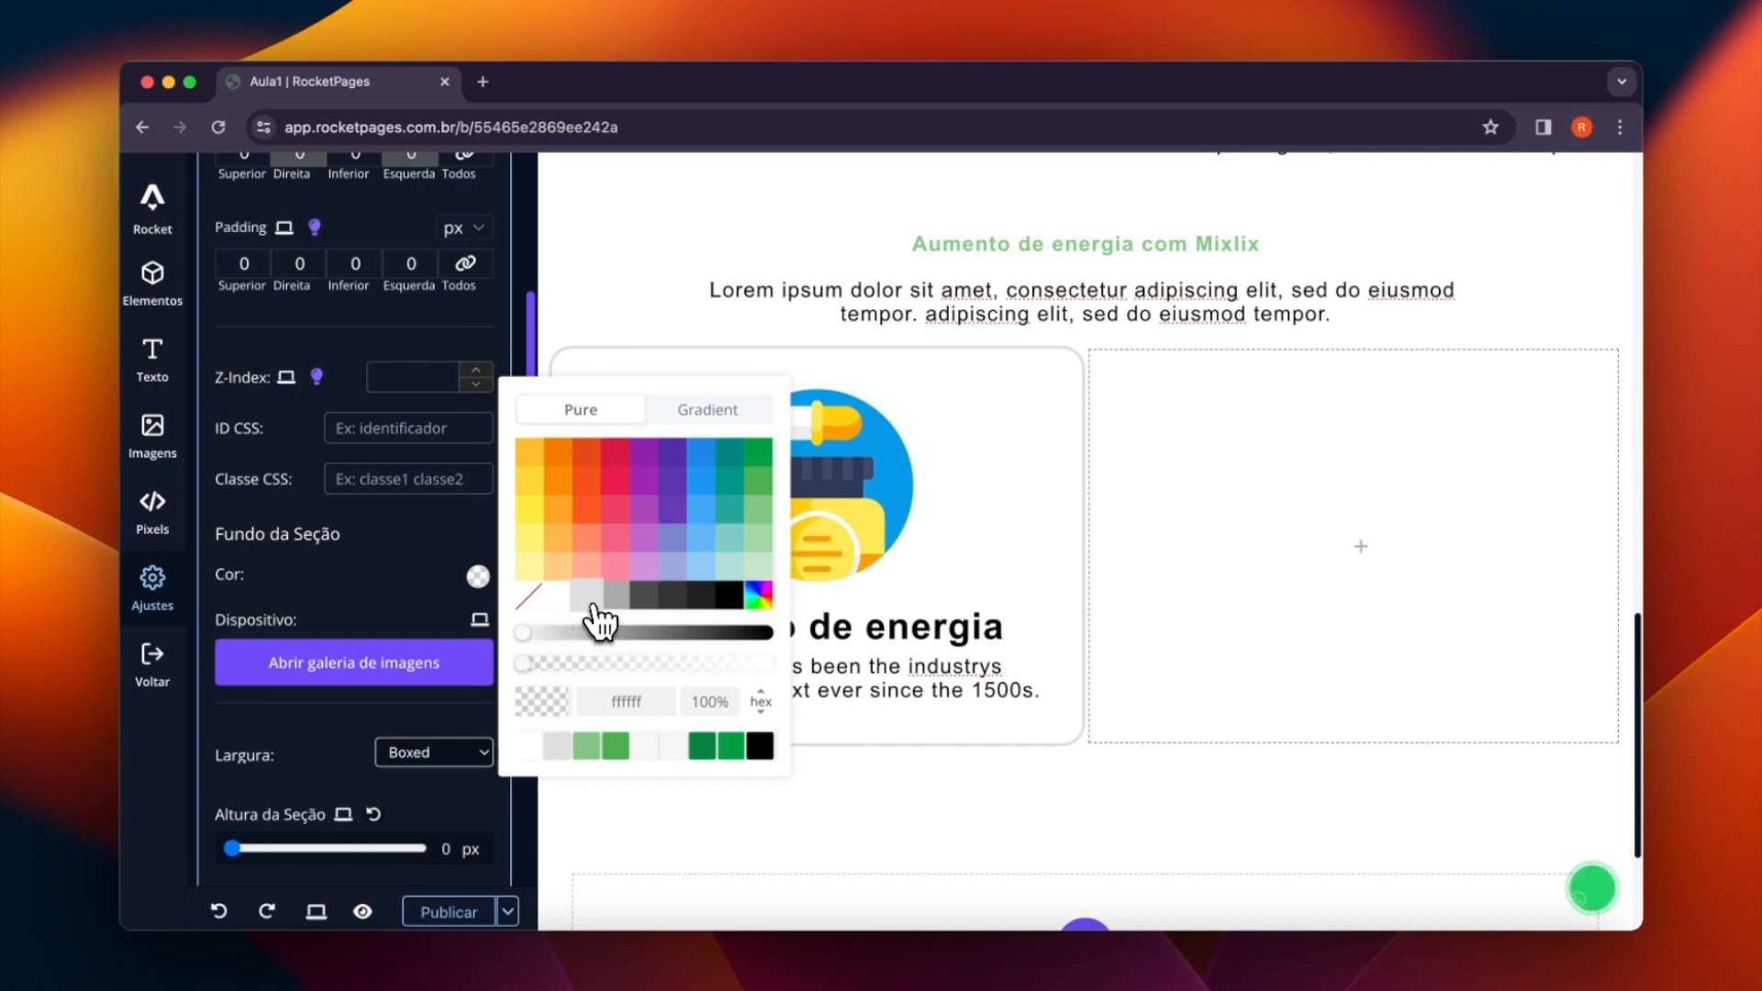
pyautogui.click(556, 632)
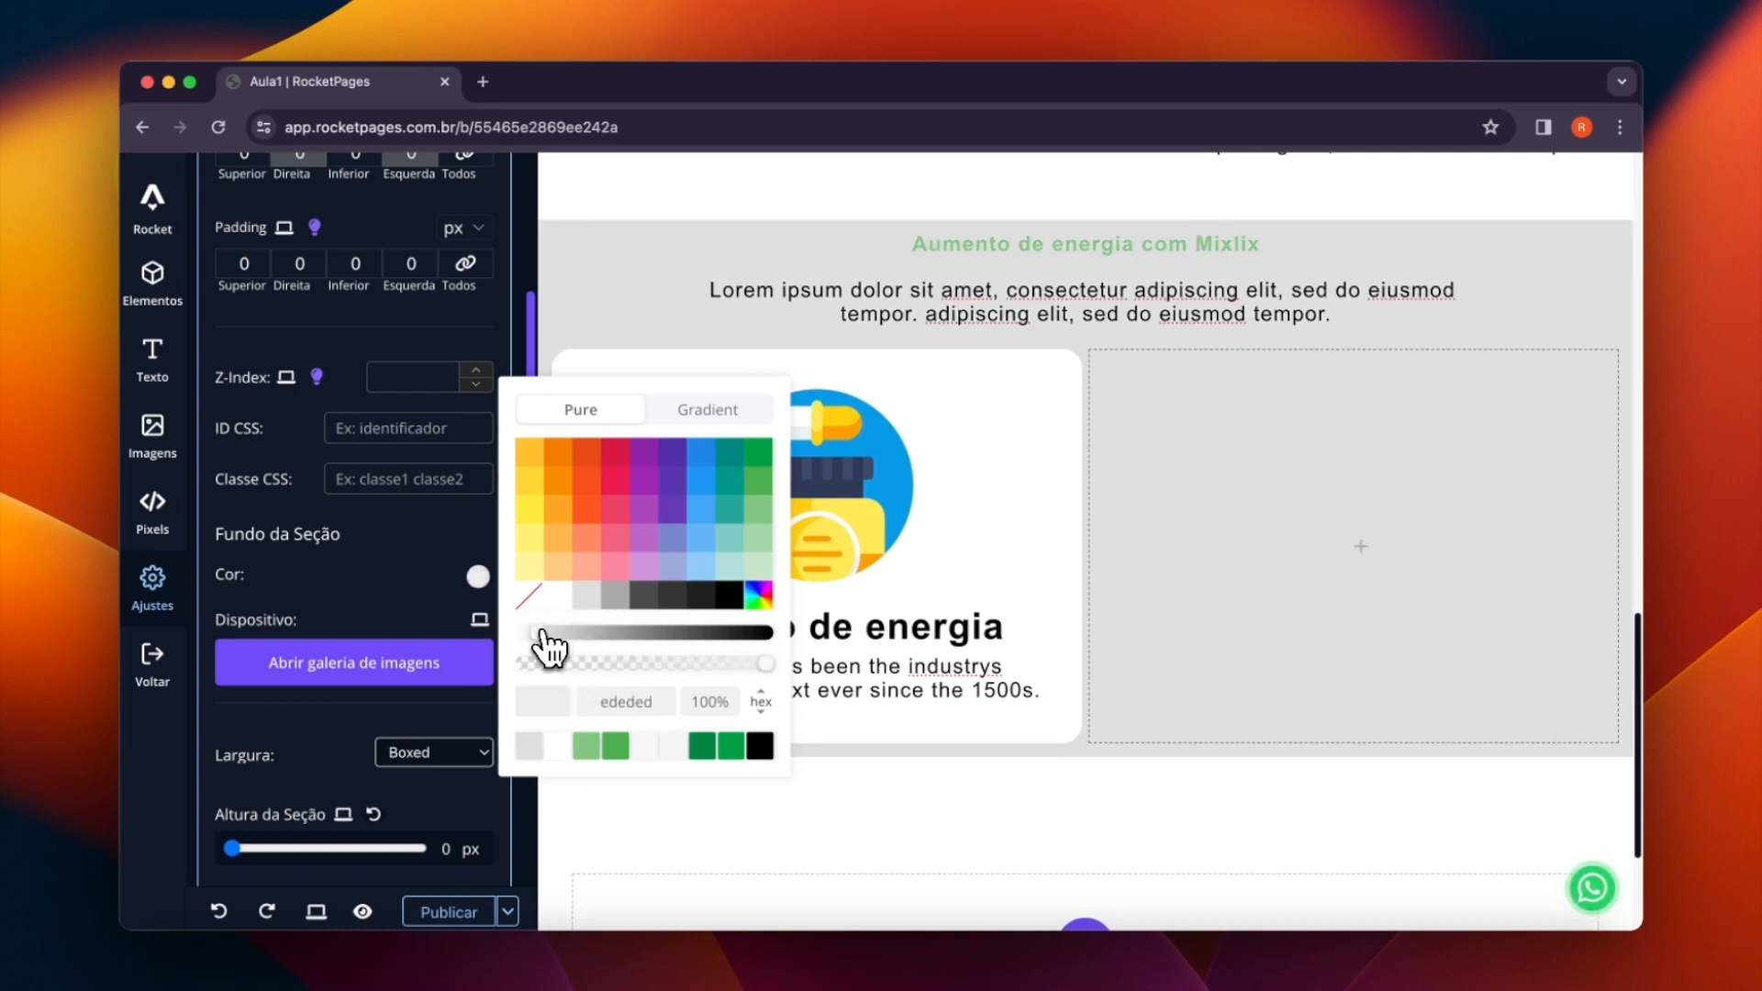
pyautogui.click(543, 633)
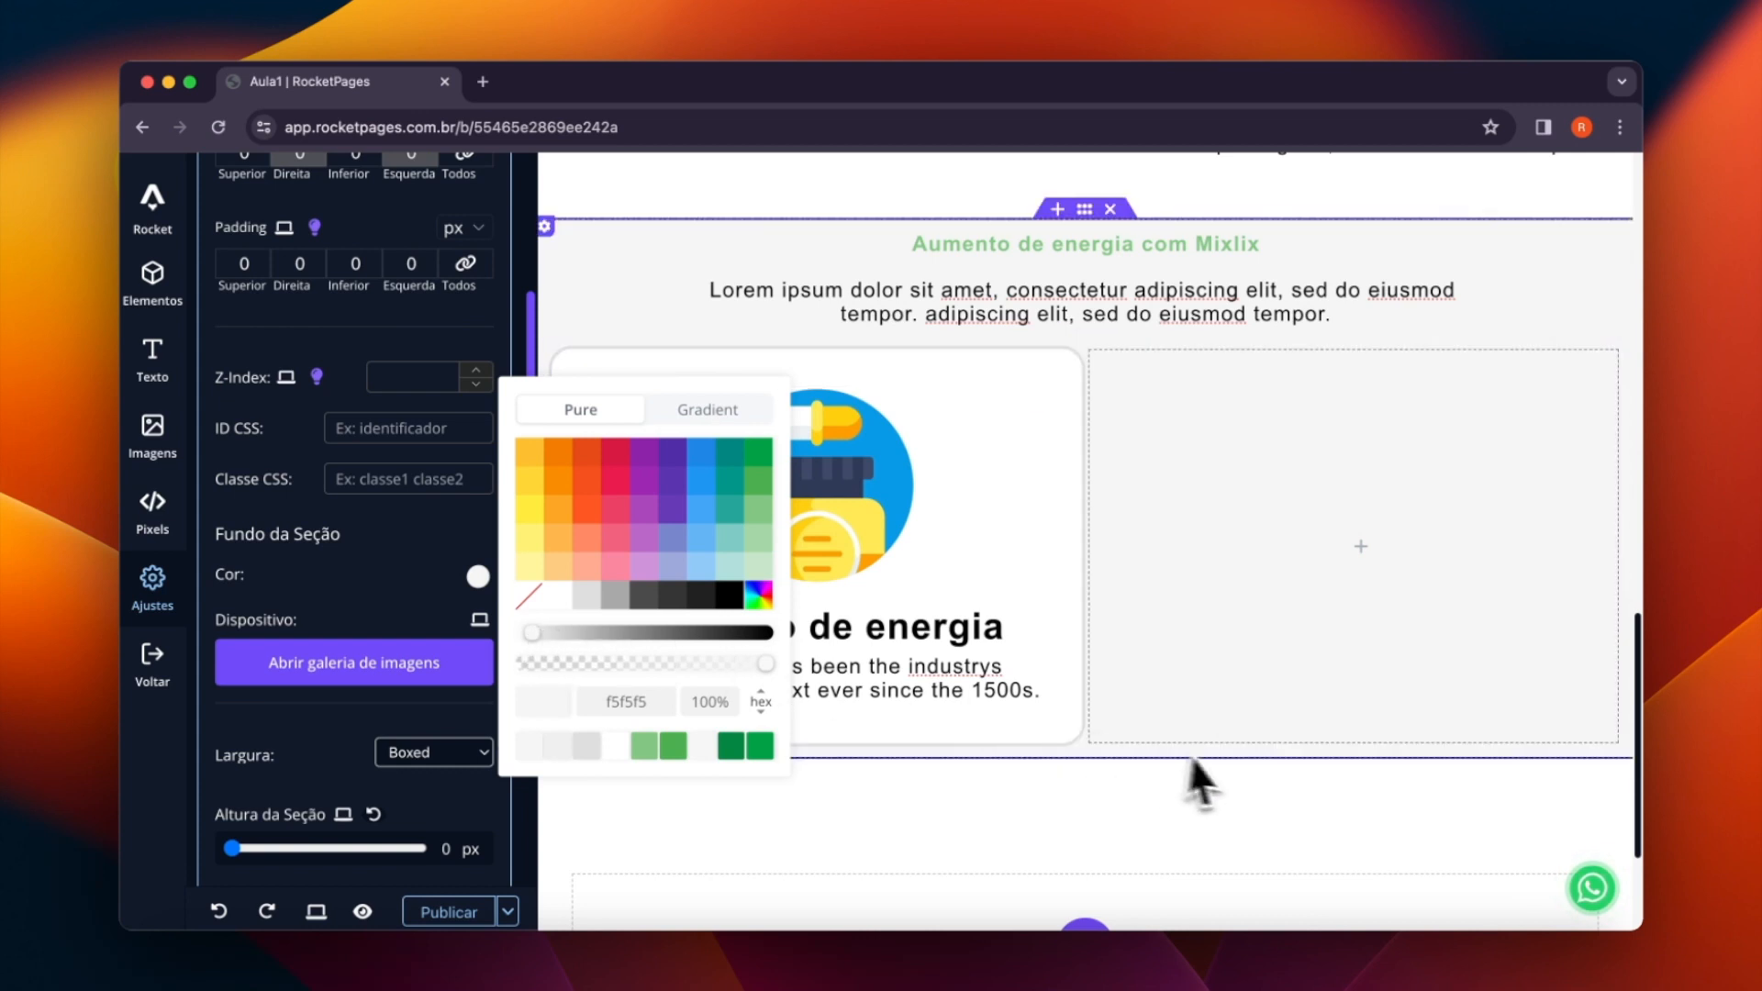
pyautogui.click(1225, 771)
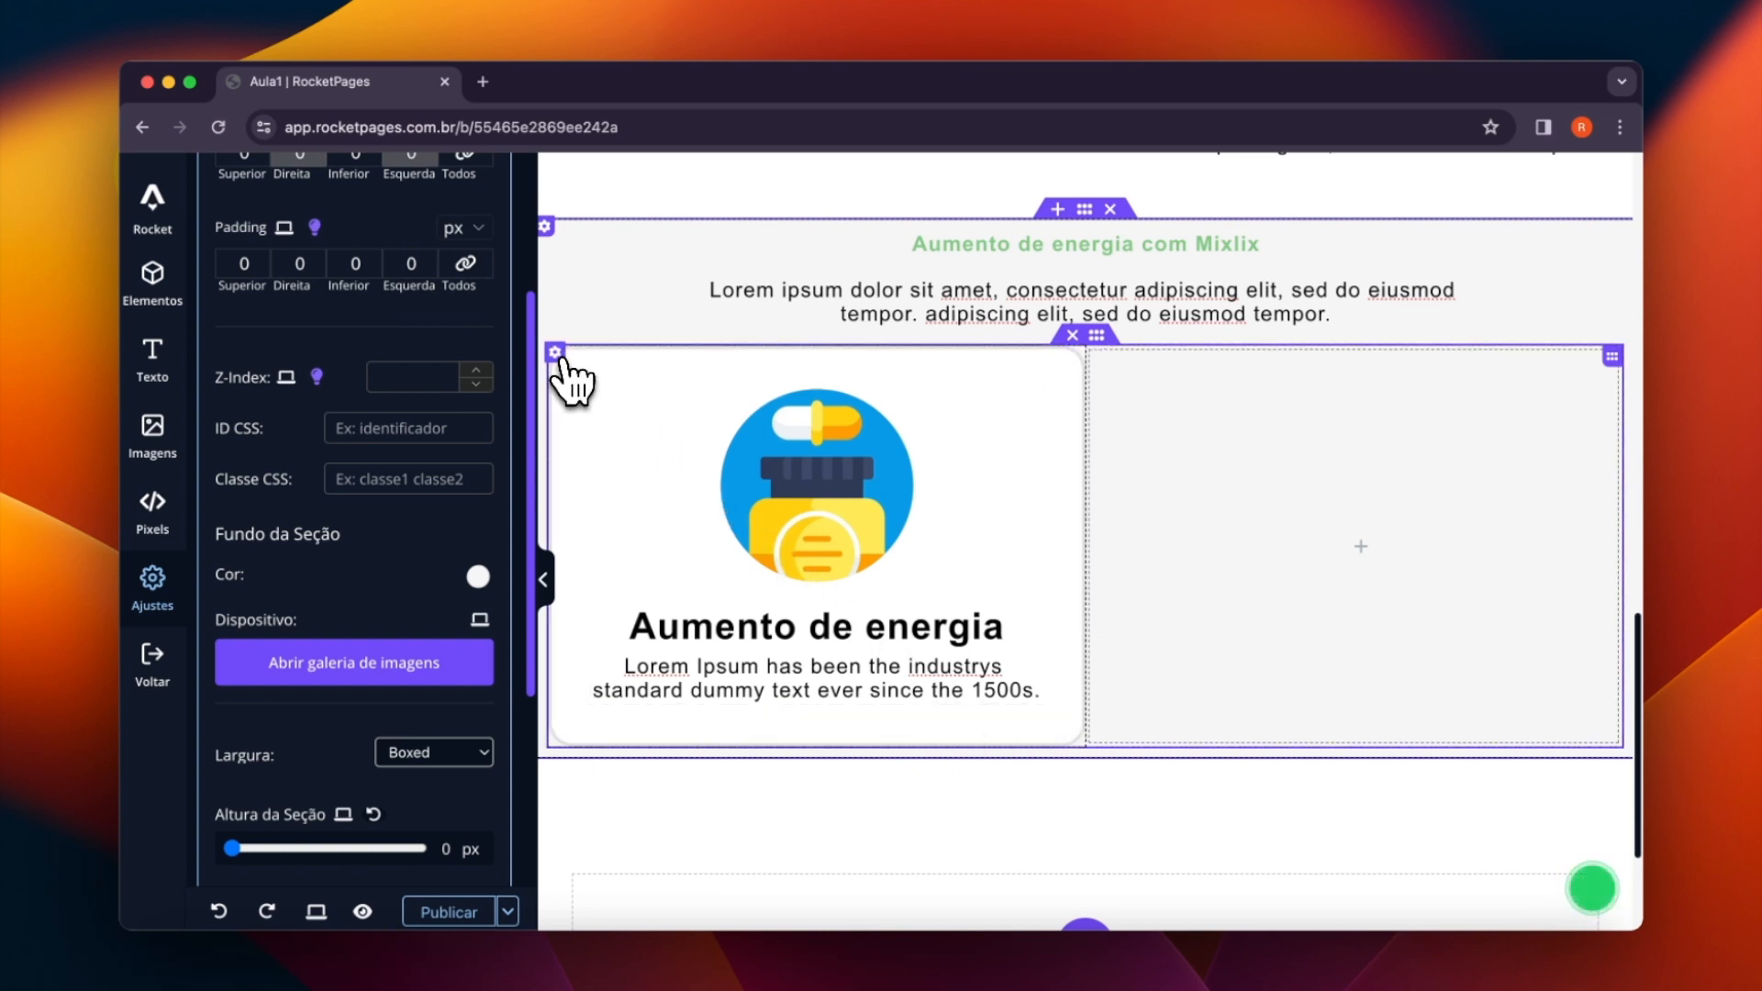
# - Set the margin of the image box column to 38 px on all four sides
pyautogui.click(554, 353)
pyautogui.scroll(5, 377, 390)
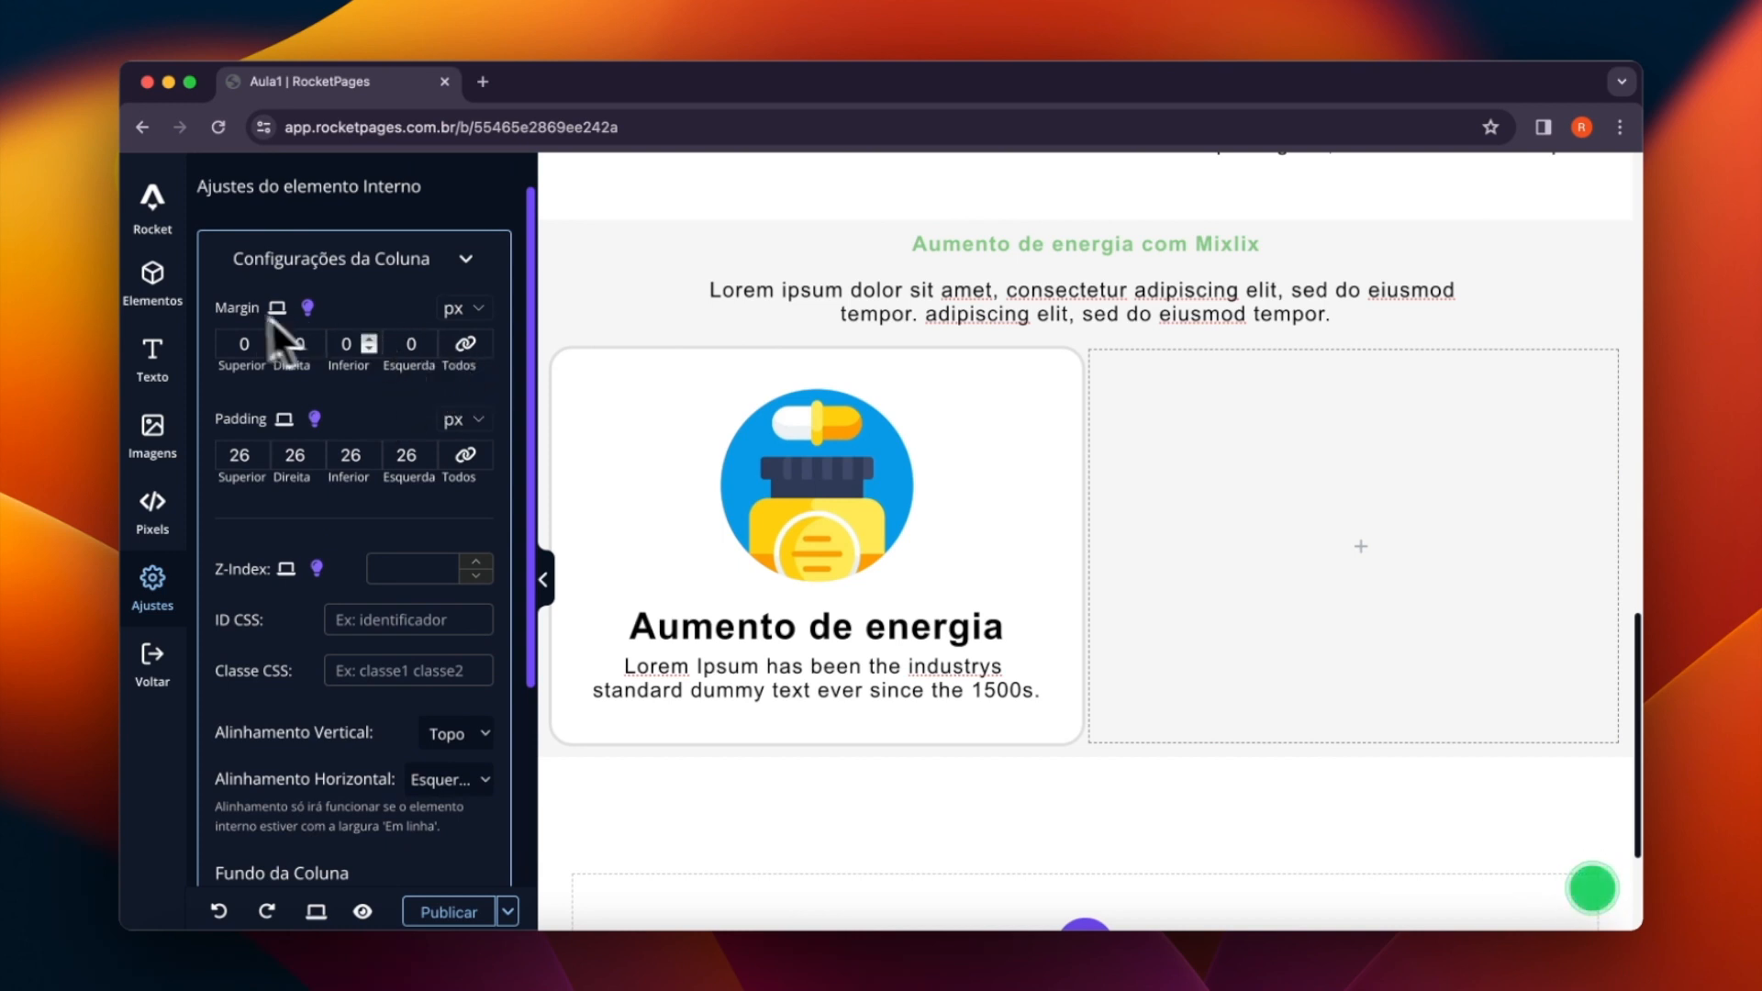
pyautogui.click(423, 338)
pyautogui.click(422, 339)
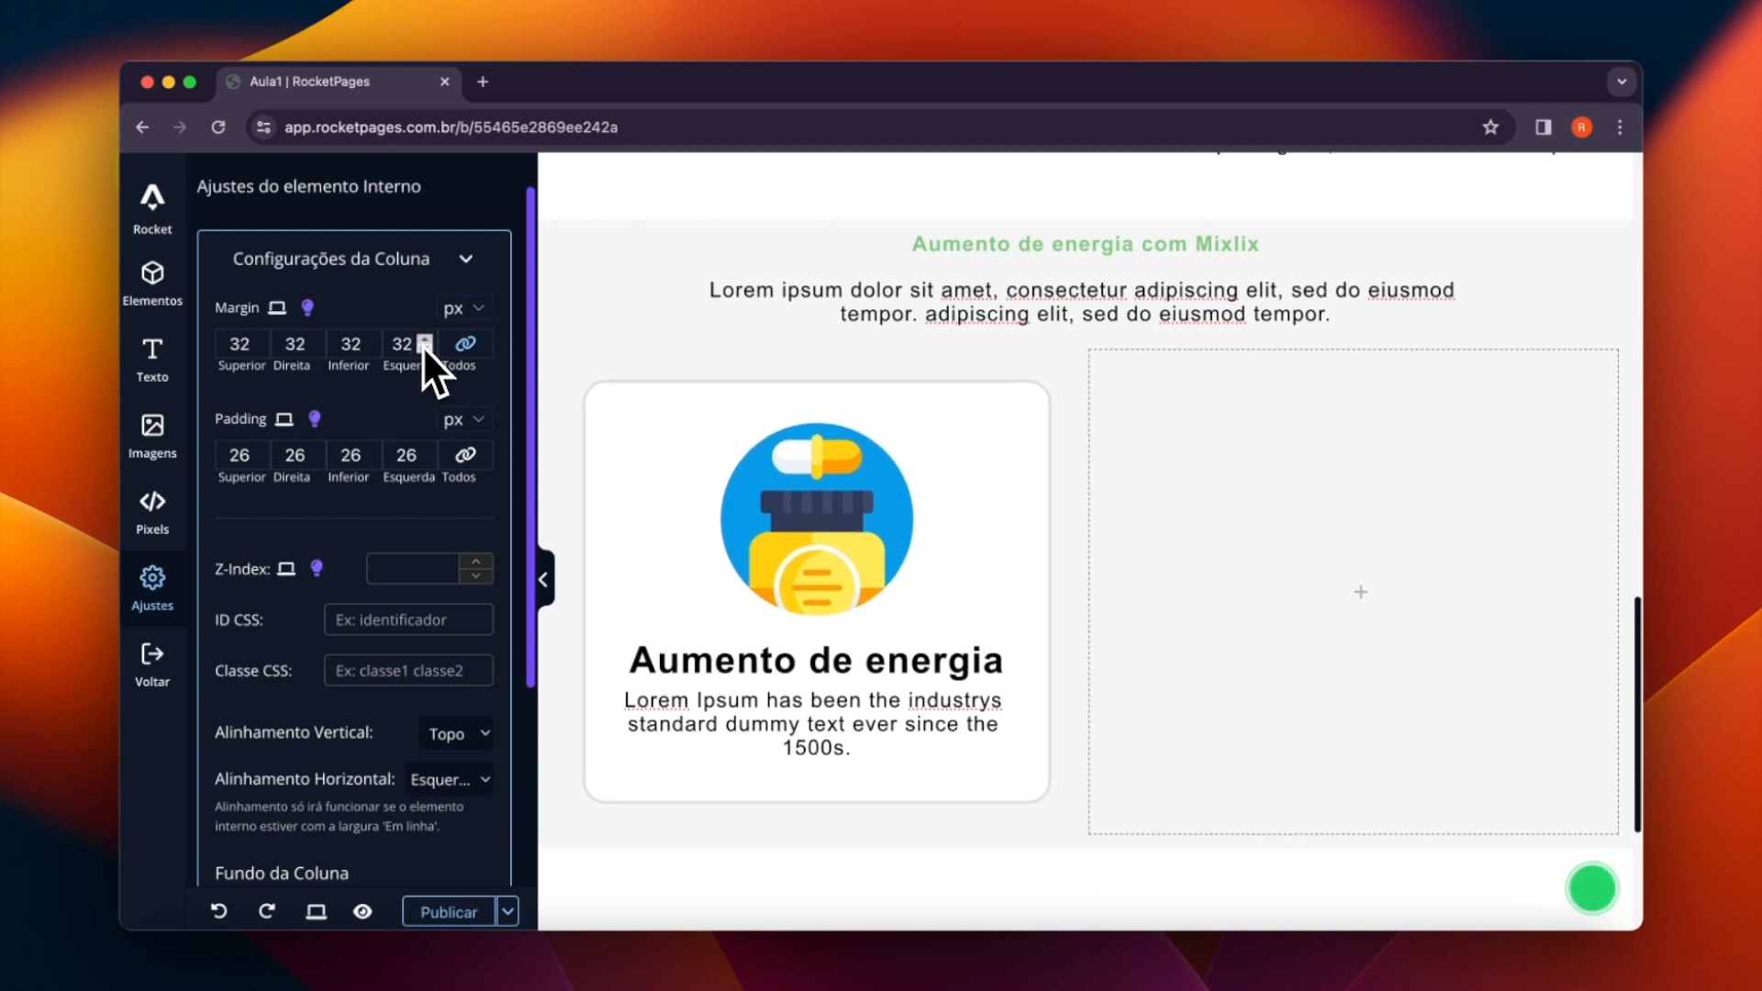
pyautogui.click(423, 340)
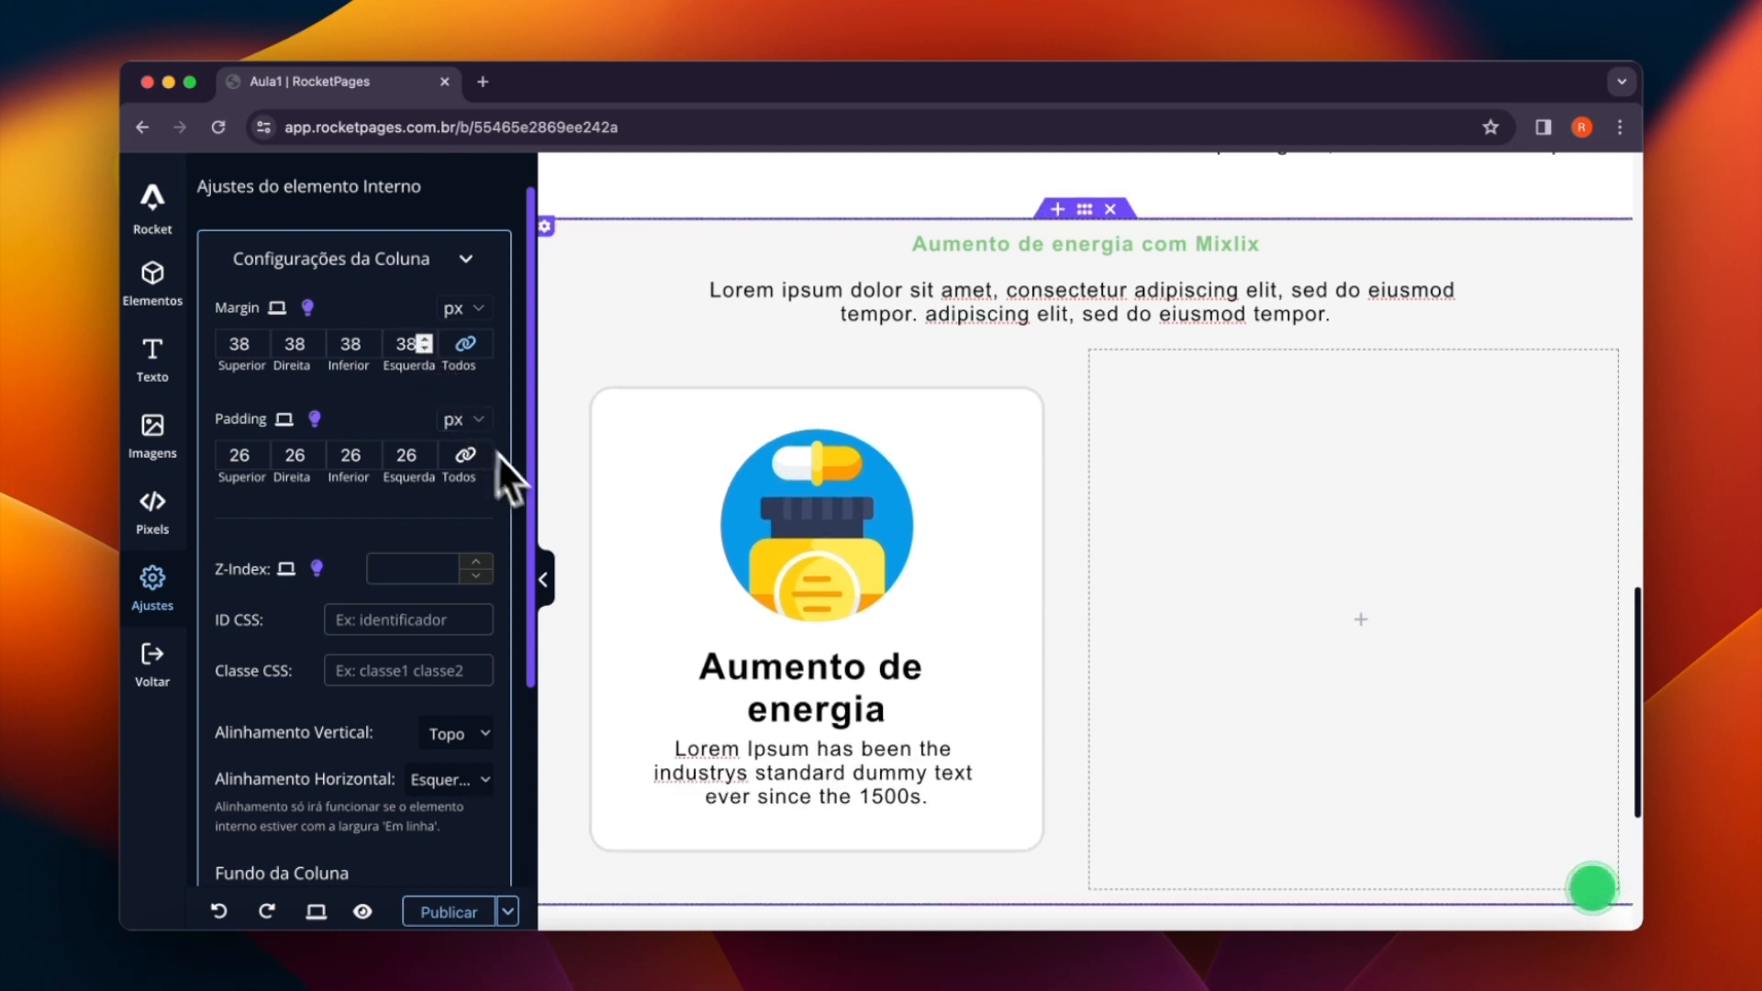
# - Delete the empty column beside the image box
pyautogui.scroll(-1, 771, 540)
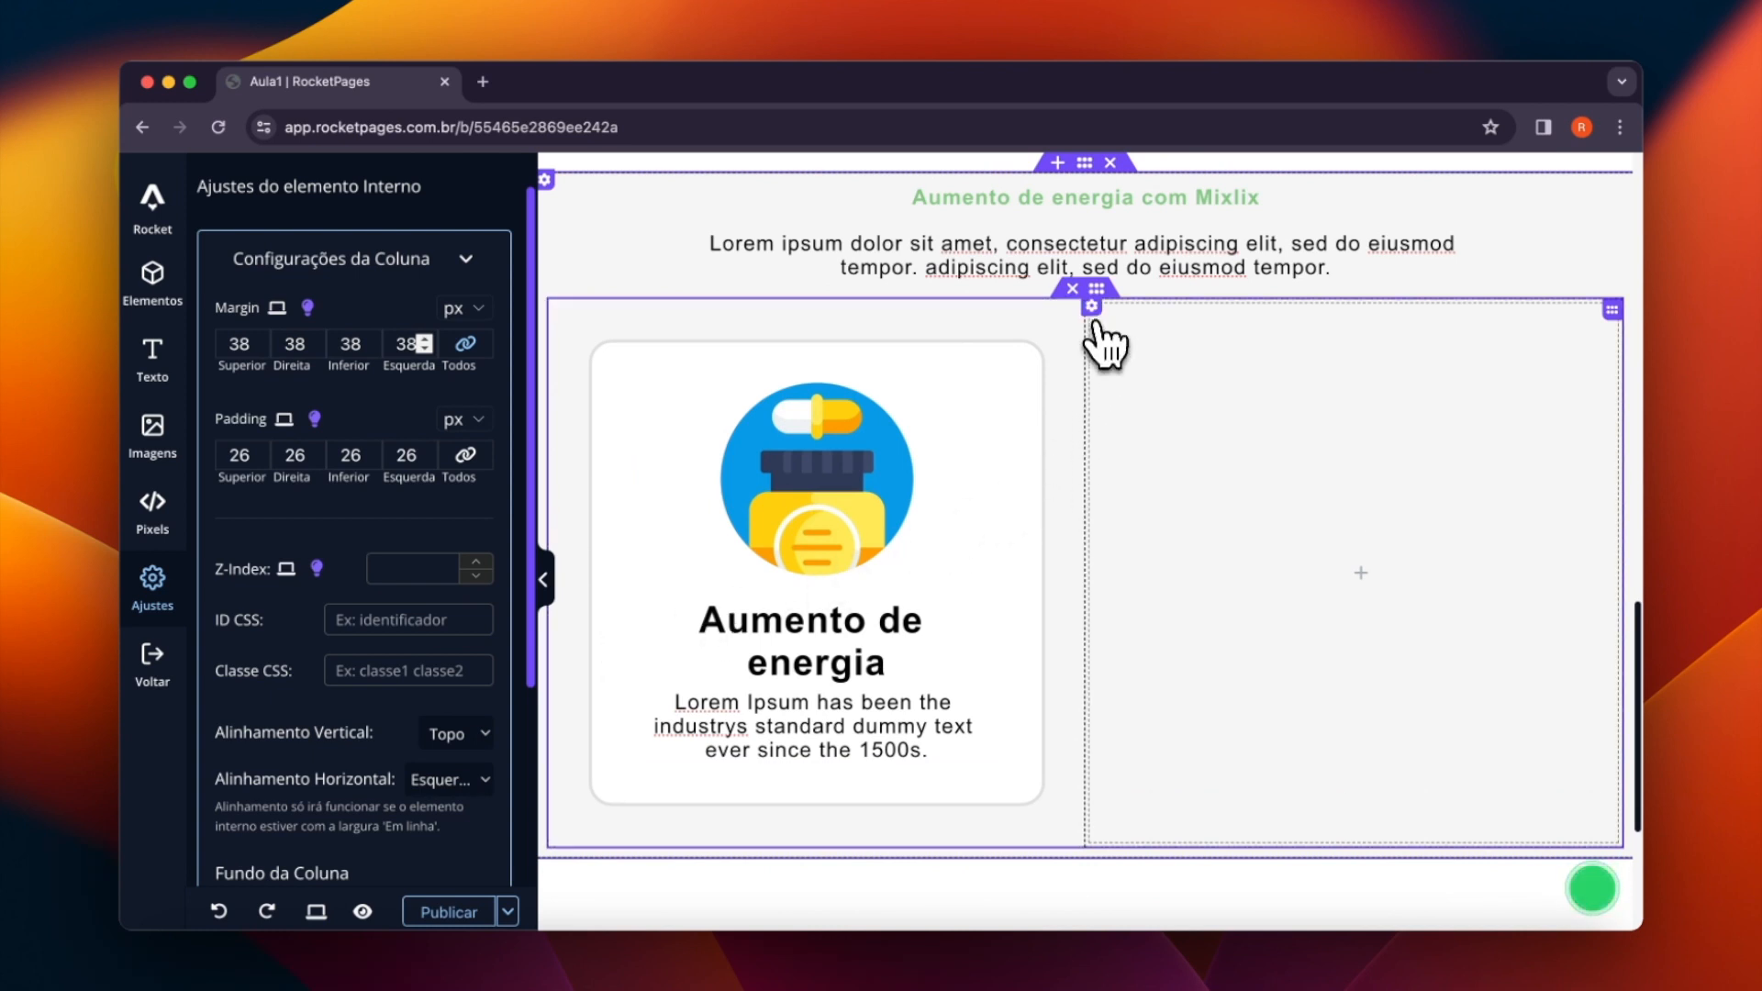
pyautogui.click(1094, 310)
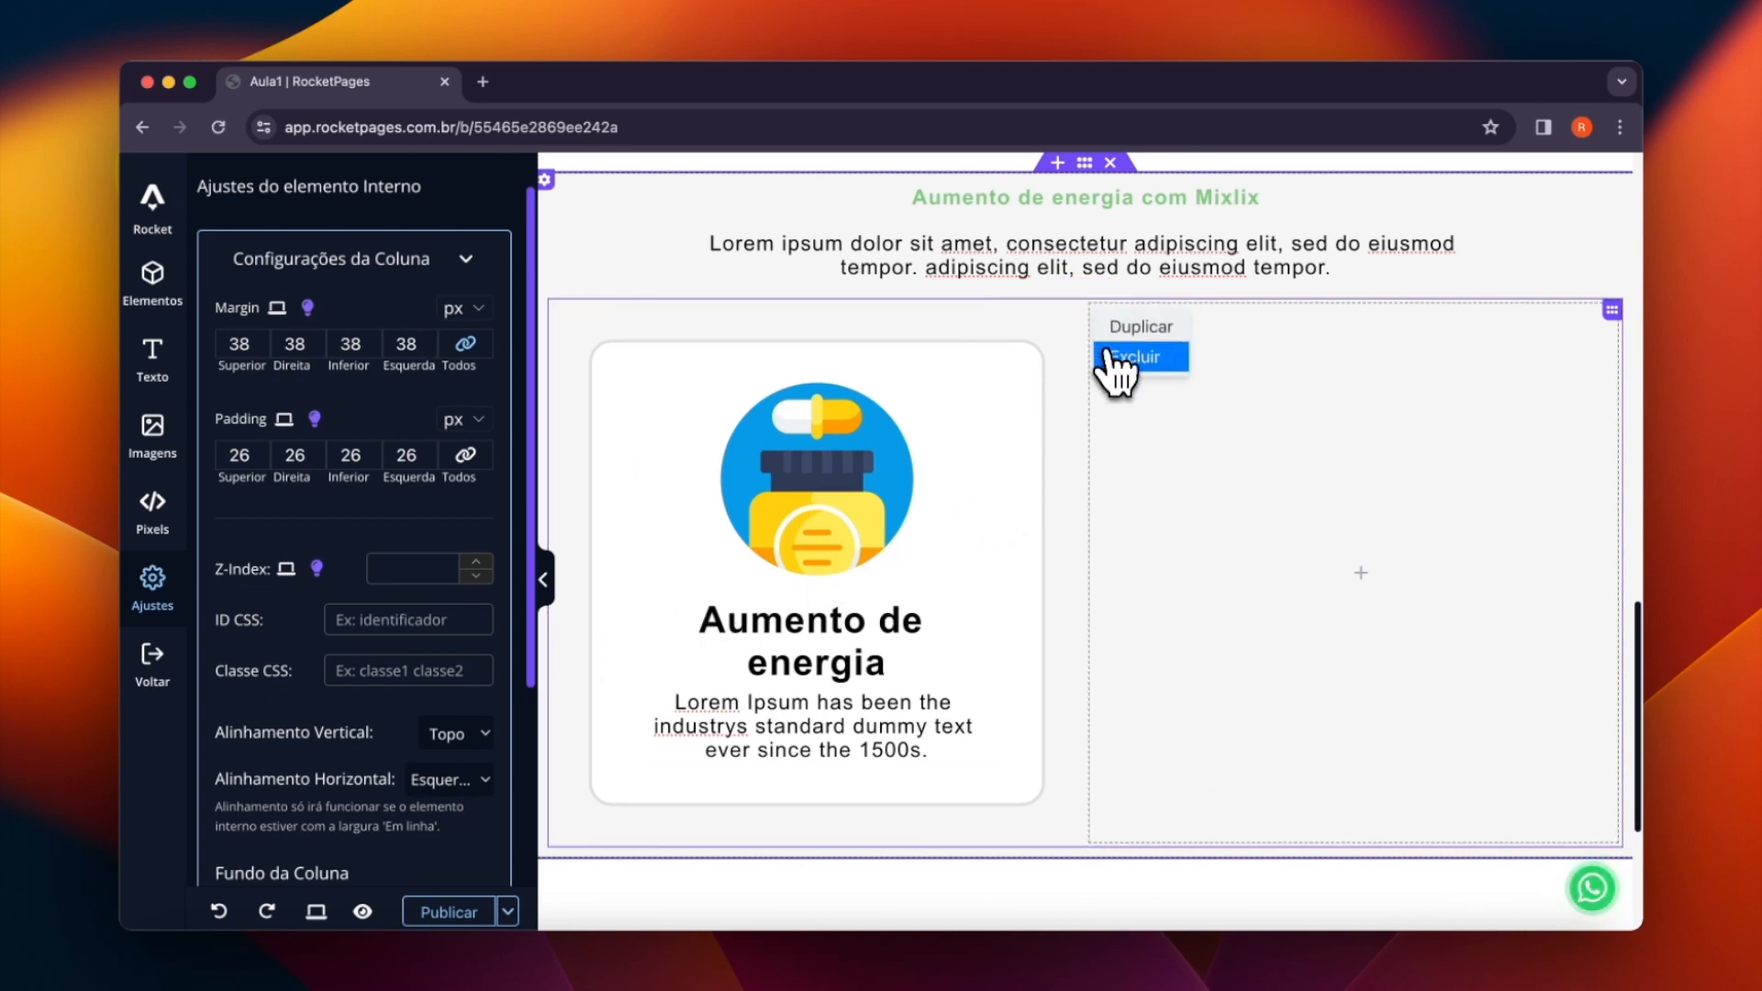
pyautogui.click(1146, 365)
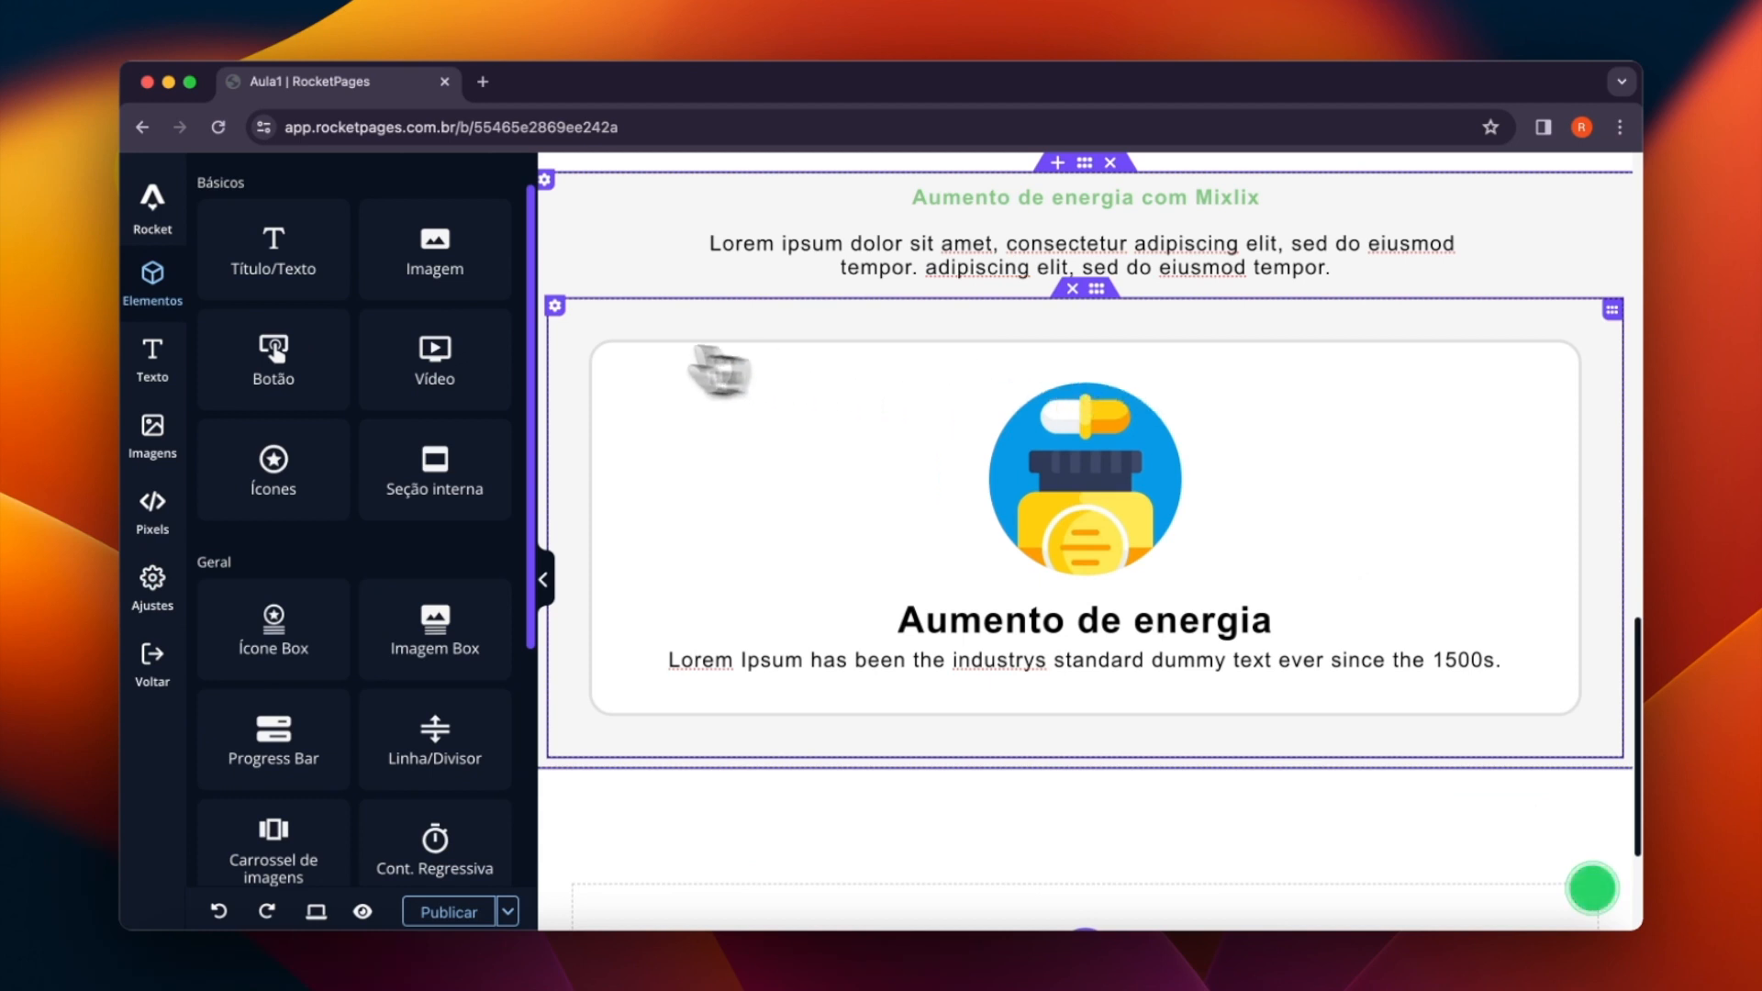
# - Duplicate the image box column twice to make a row of three cards, and hide the settings sidebar
pyautogui.click(556, 315)
pyautogui.click(567, 325)
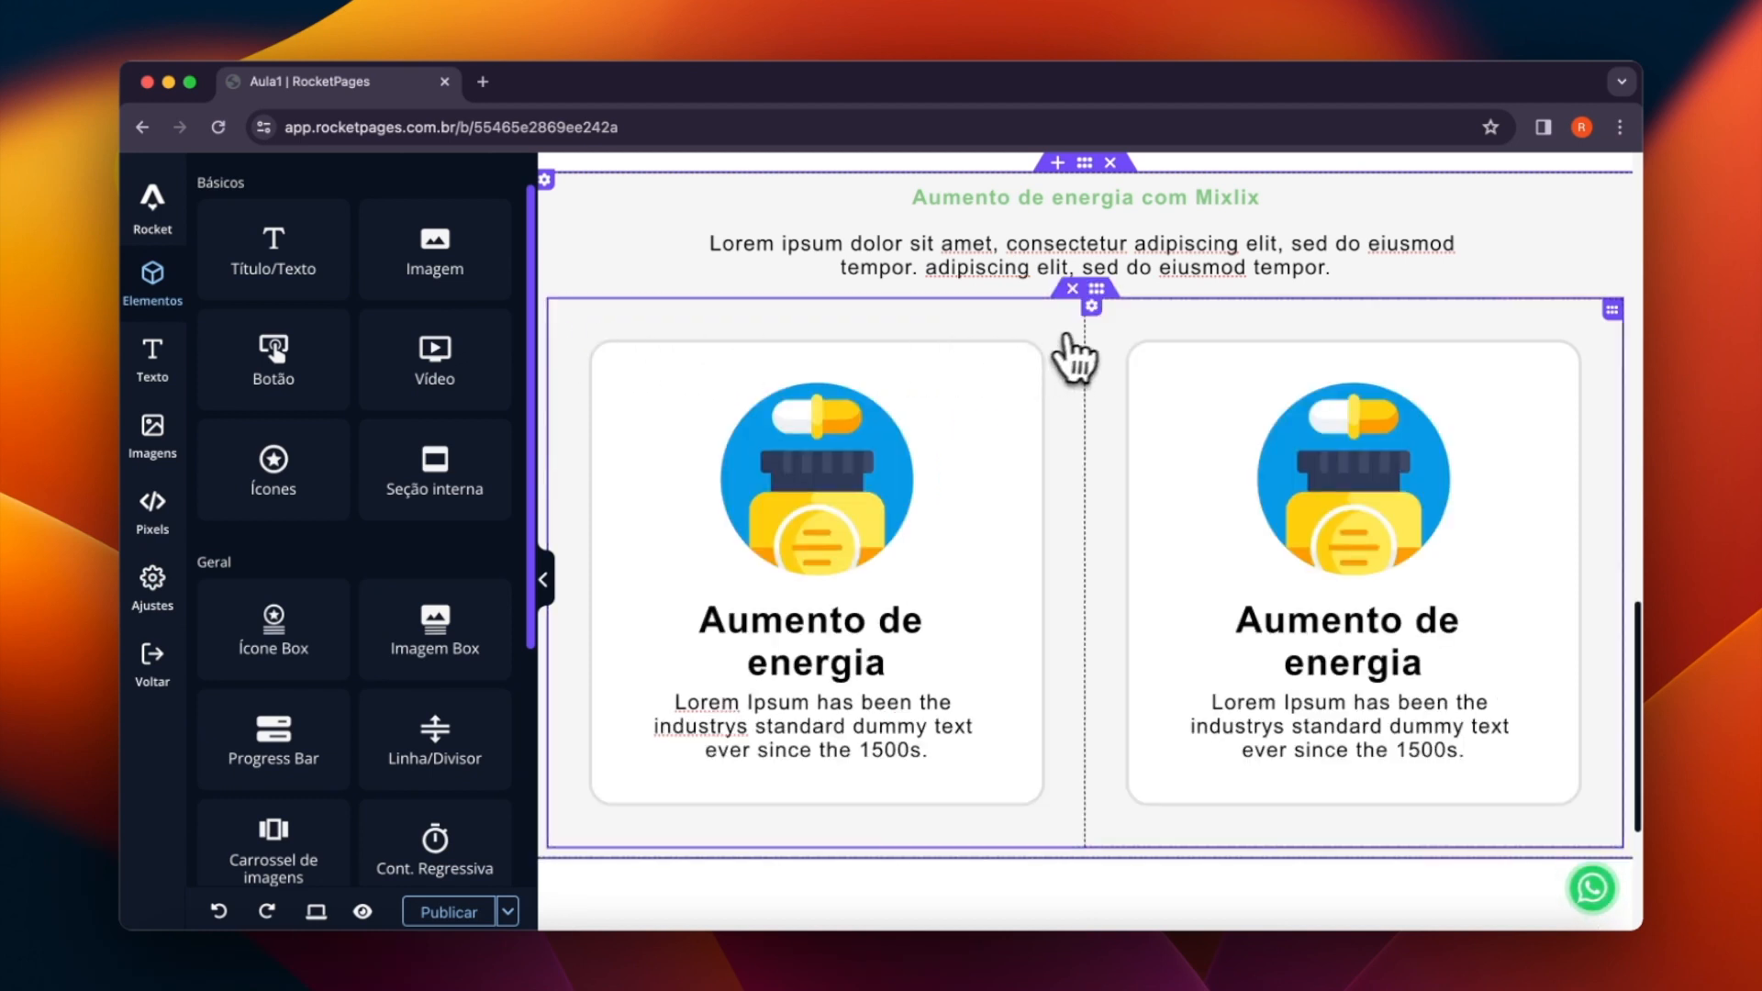
pyautogui.click(1097, 314)
pyautogui.click(1099, 323)
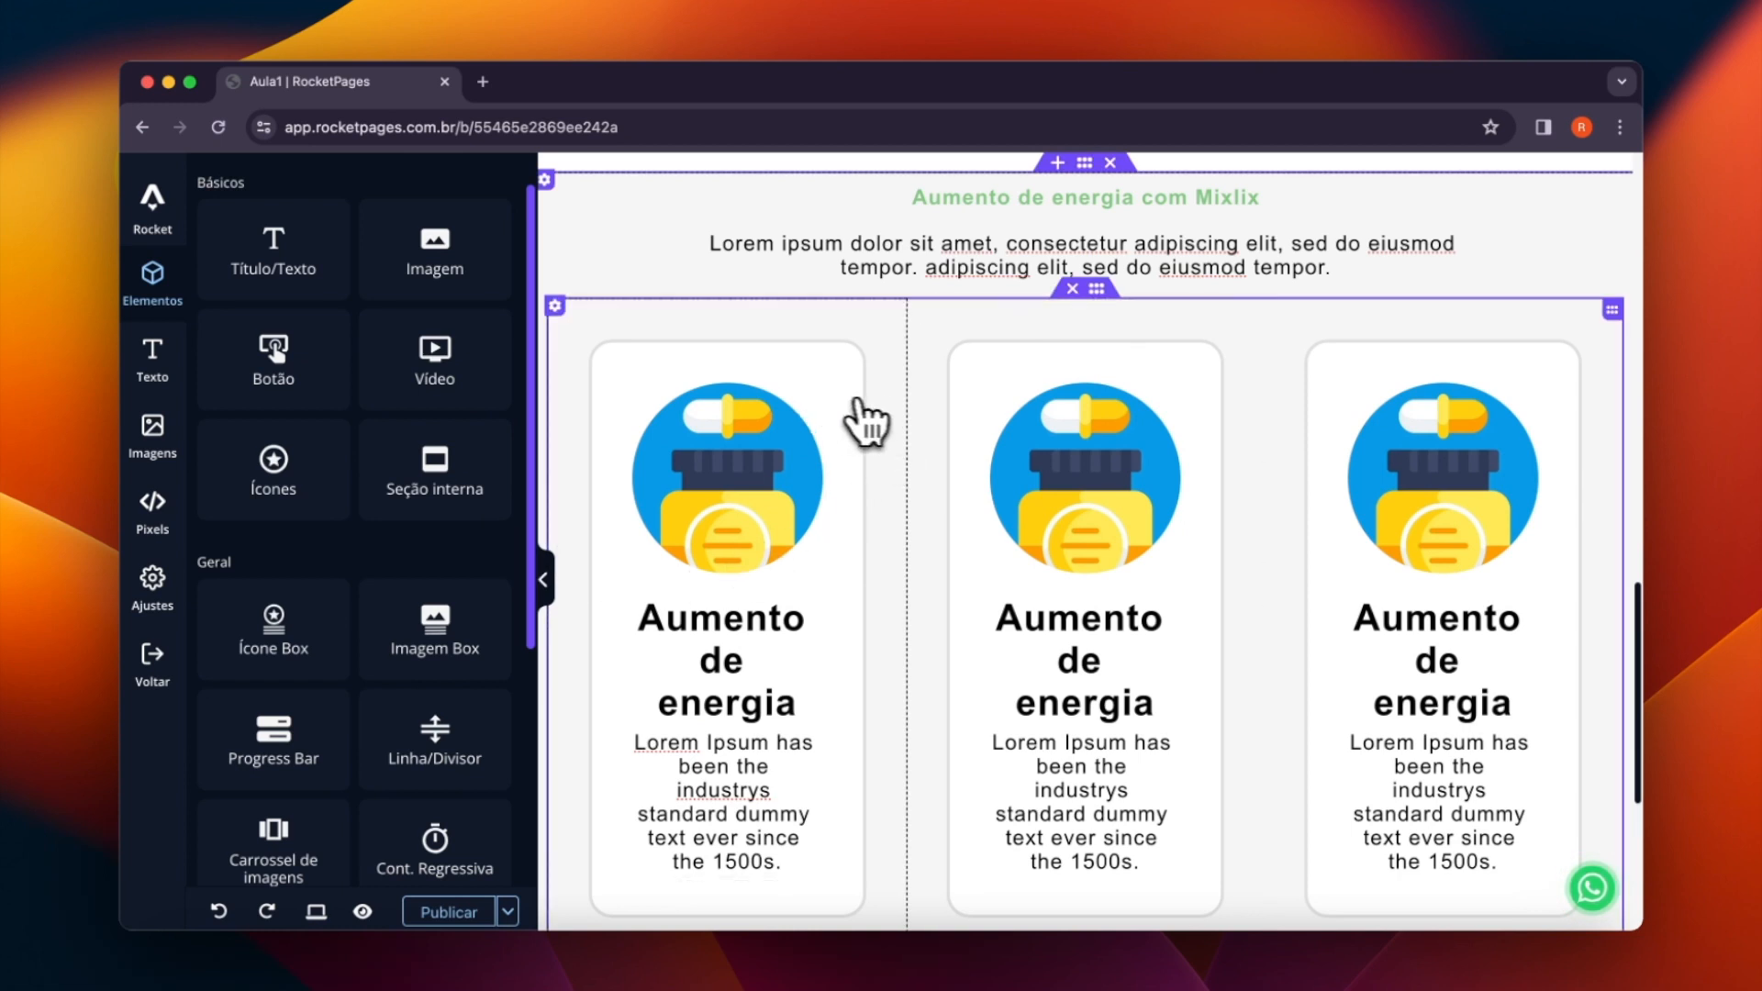
pyautogui.click(545, 581)
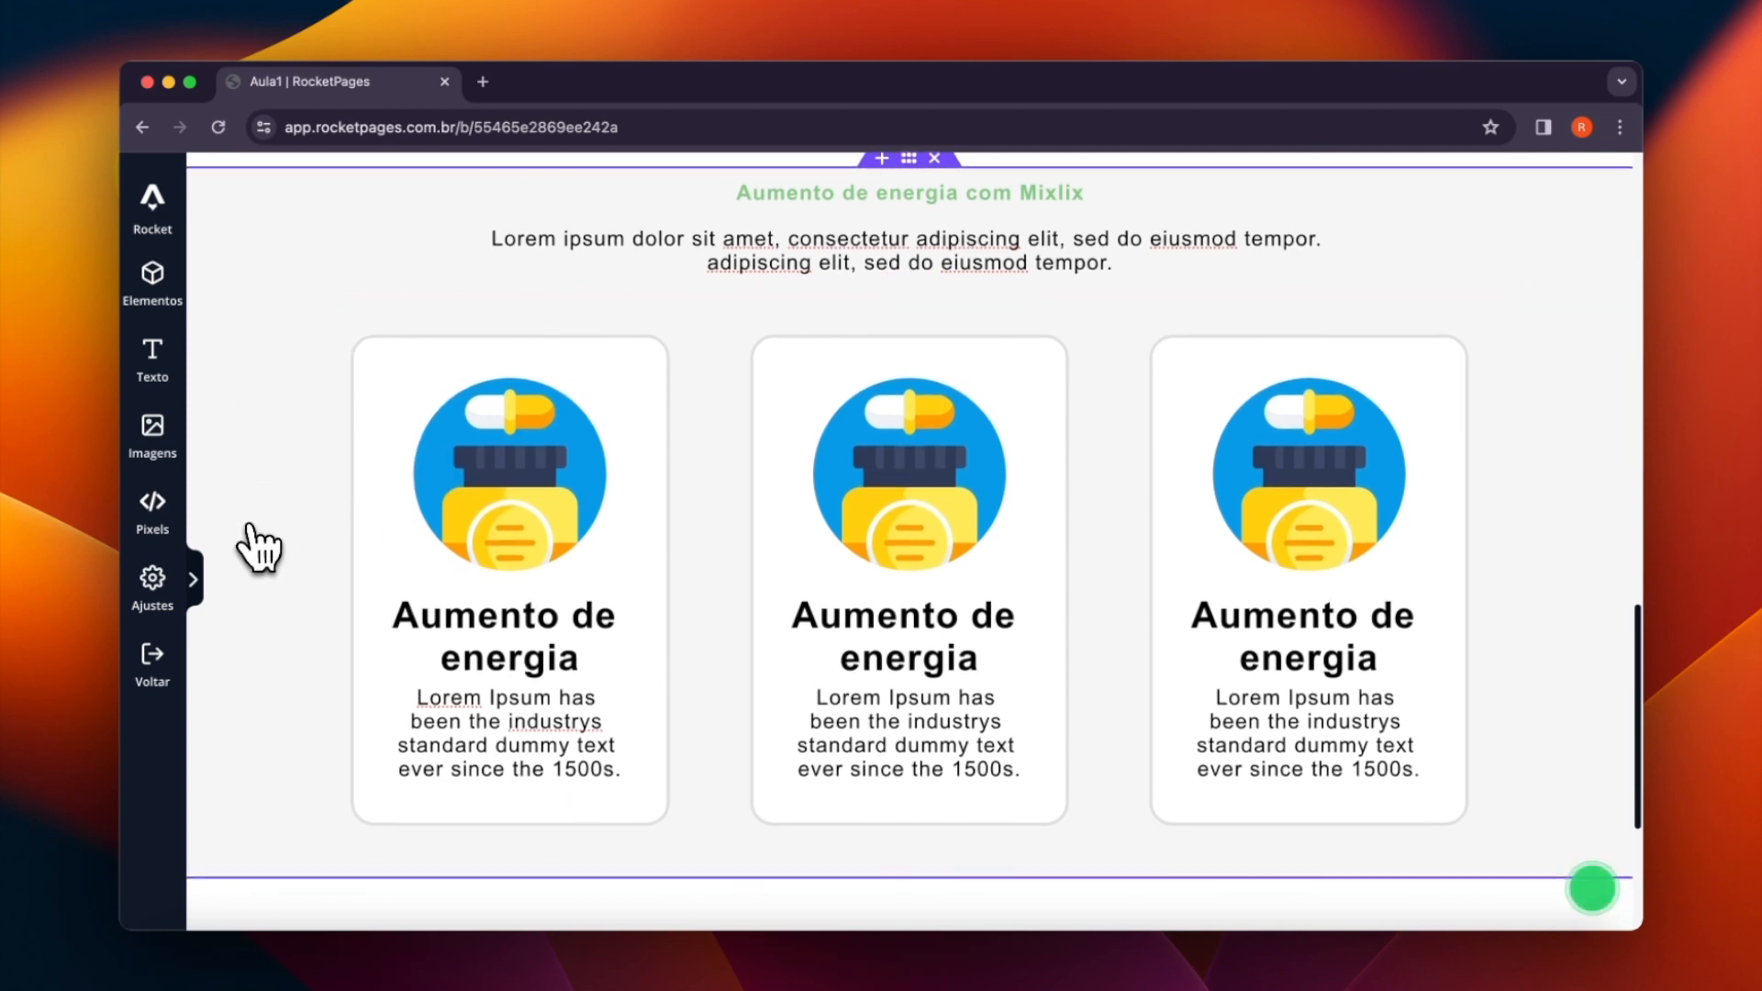
# - Set the top margin of the green "Aumento de energia com Mixlix" title to 28 px
pyautogui.scroll(-2, 273, 547)
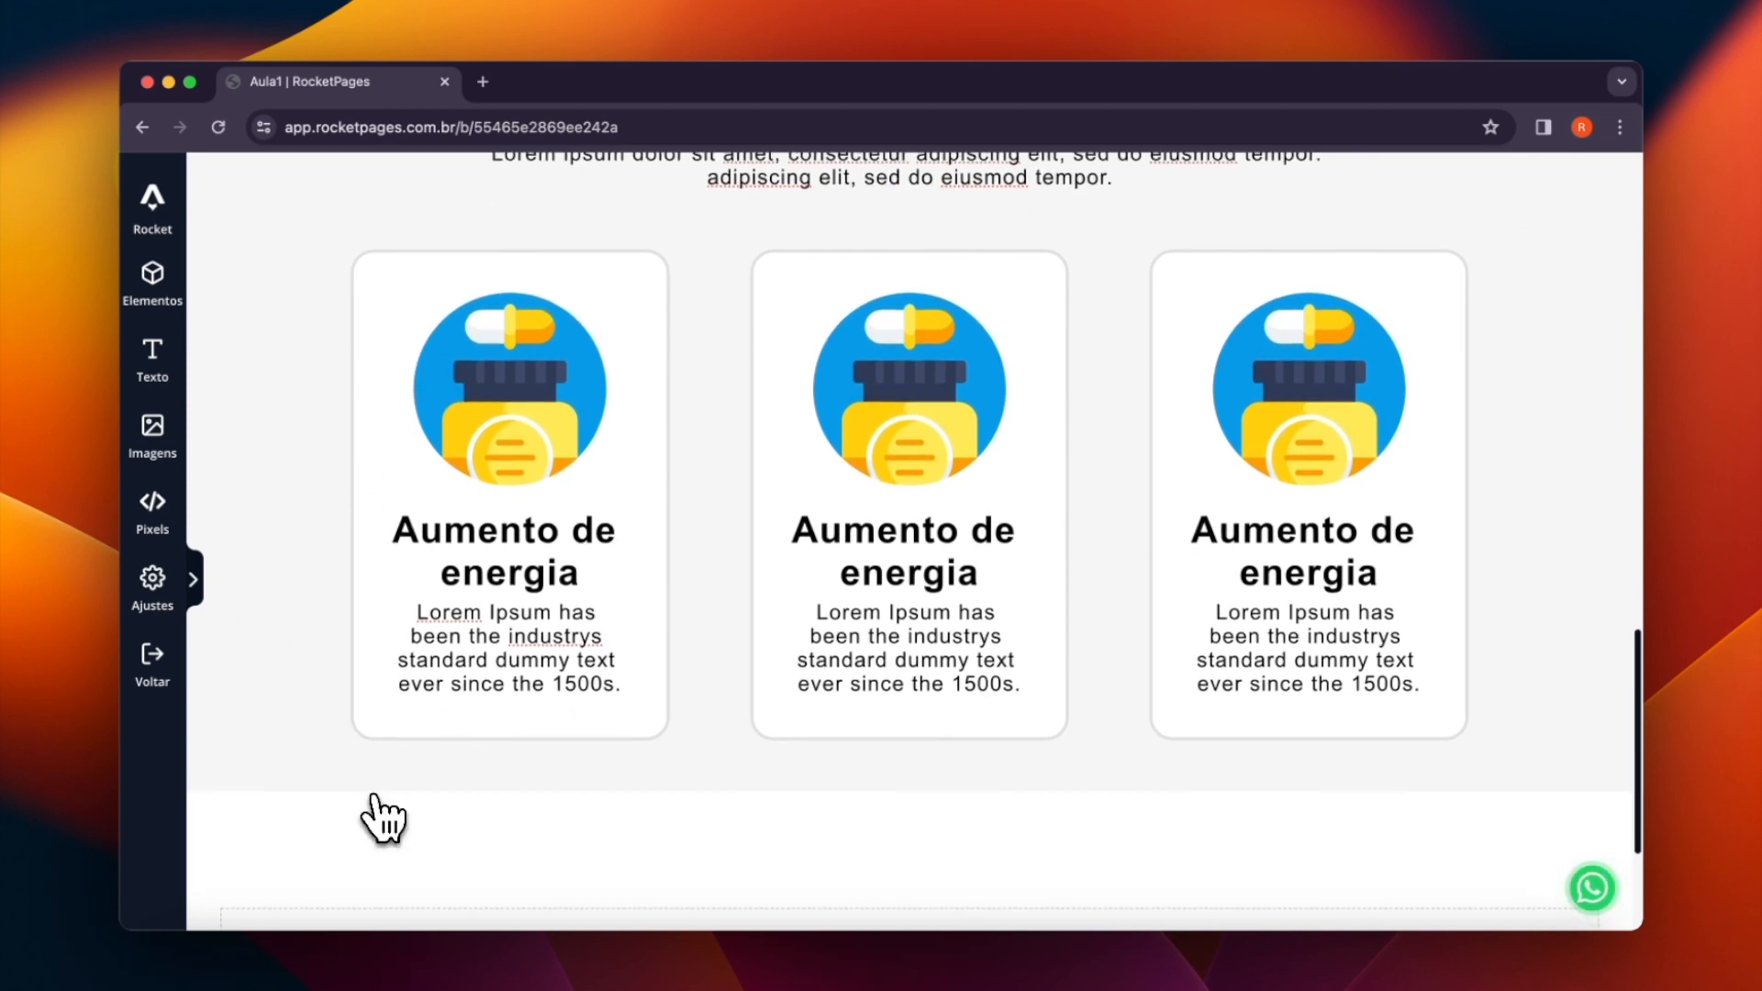
pyautogui.scroll(5, 381, 817)
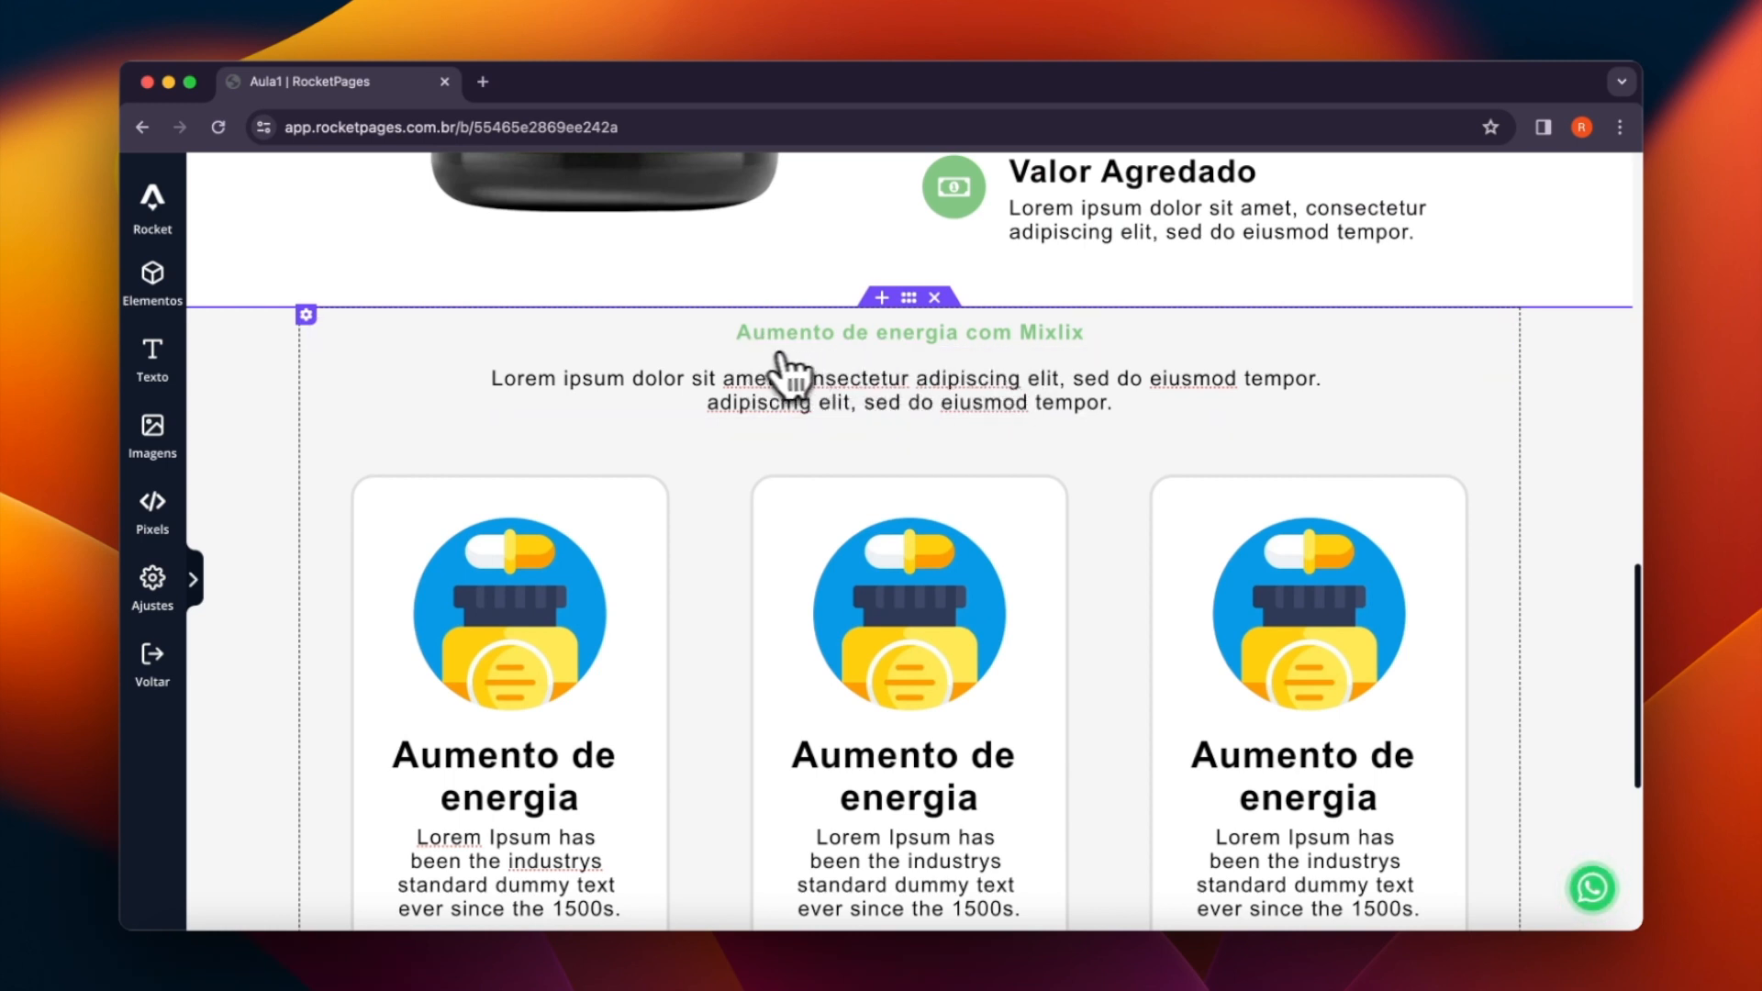
pyautogui.click(910, 303)
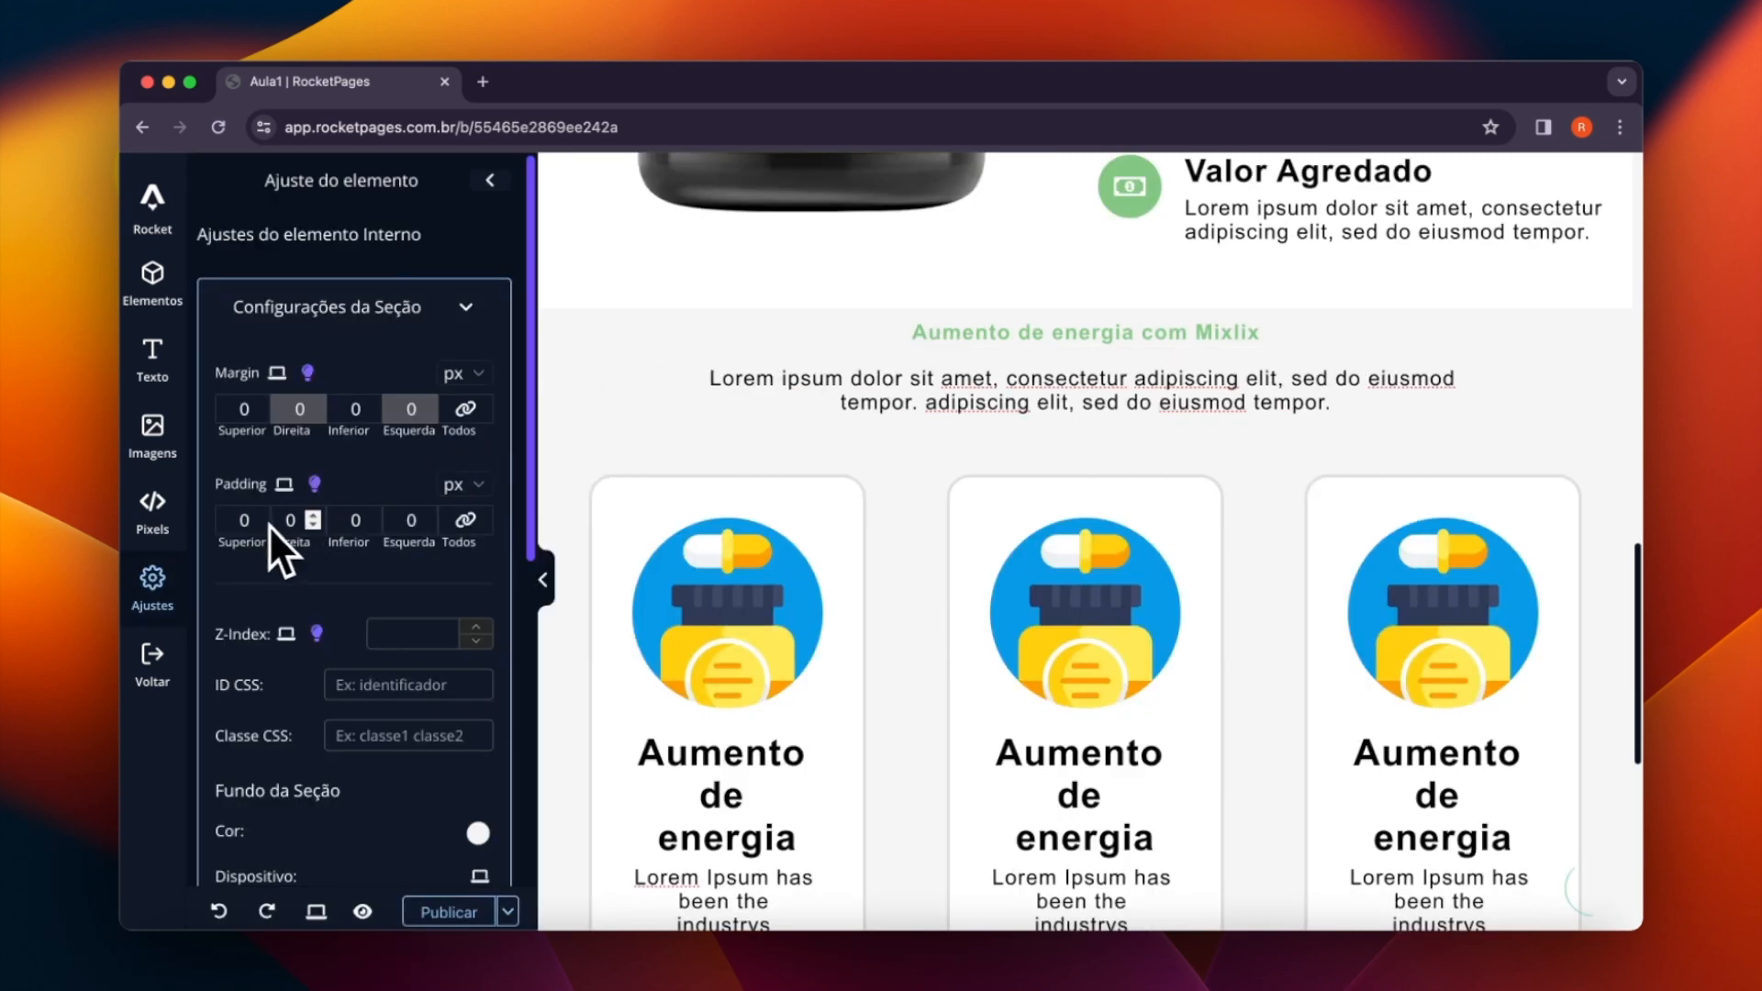
pyautogui.click(1173, 335)
pyautogui.scroll(-5, 354, 523)
pyautogui.click(335, 633)
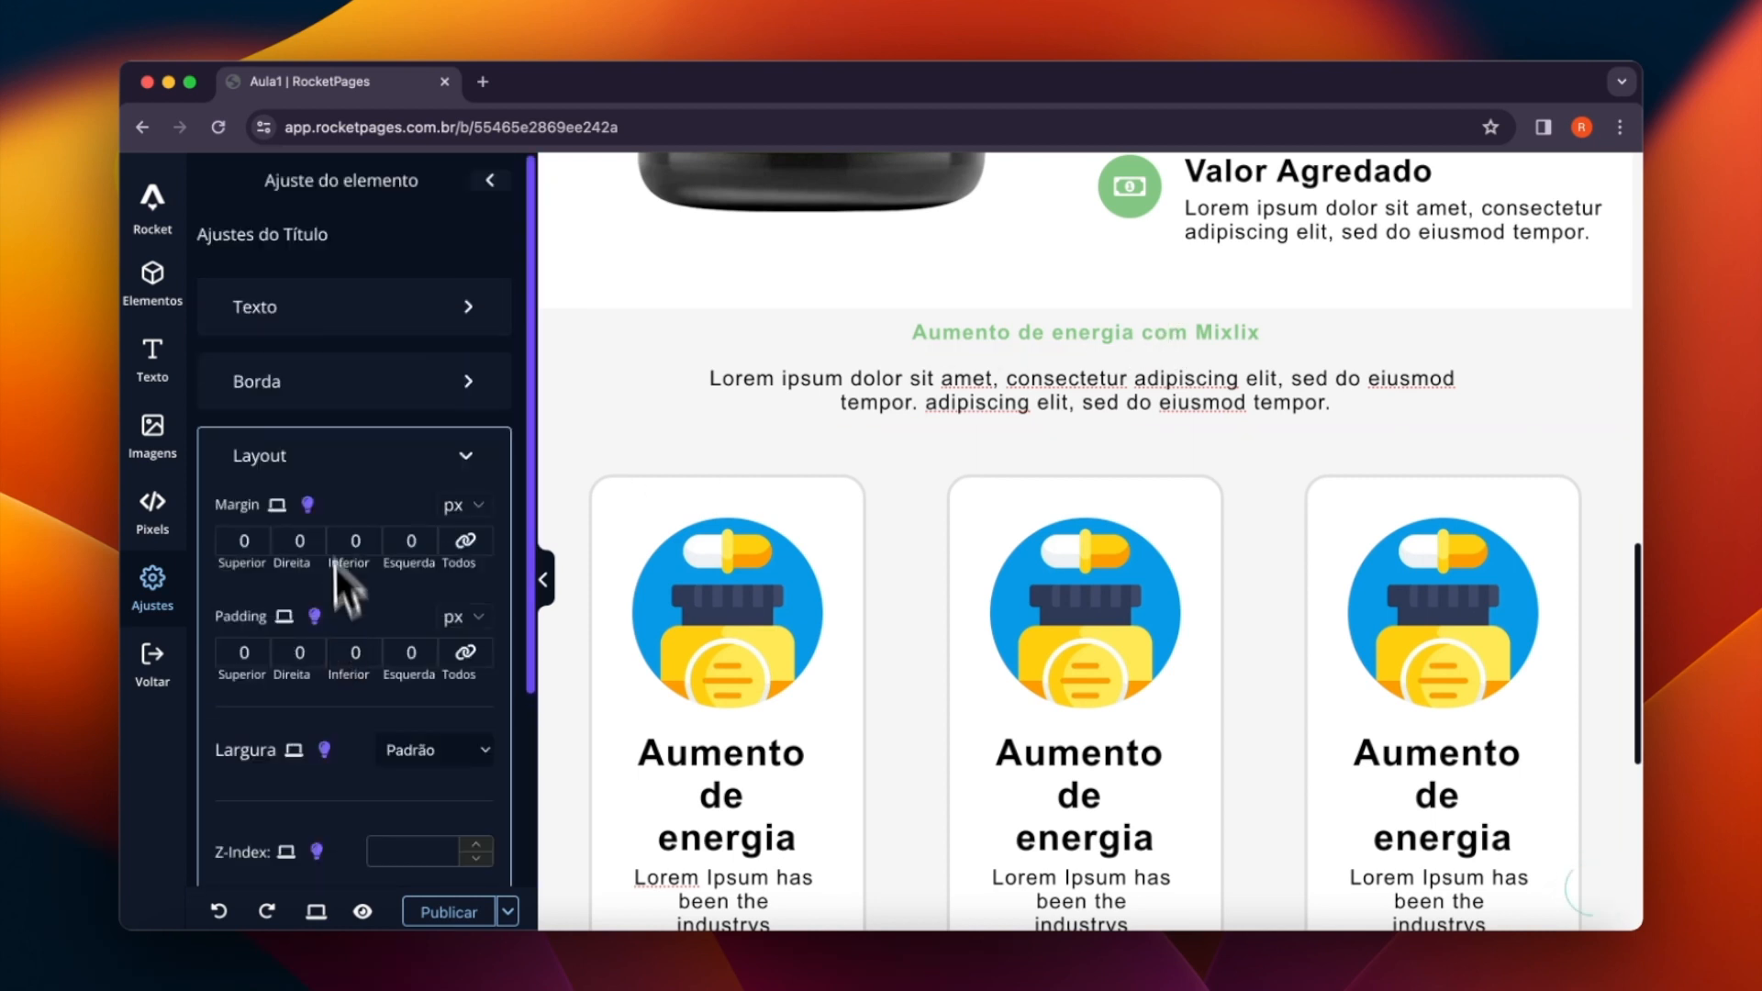
pyautogui.click(257, 537)
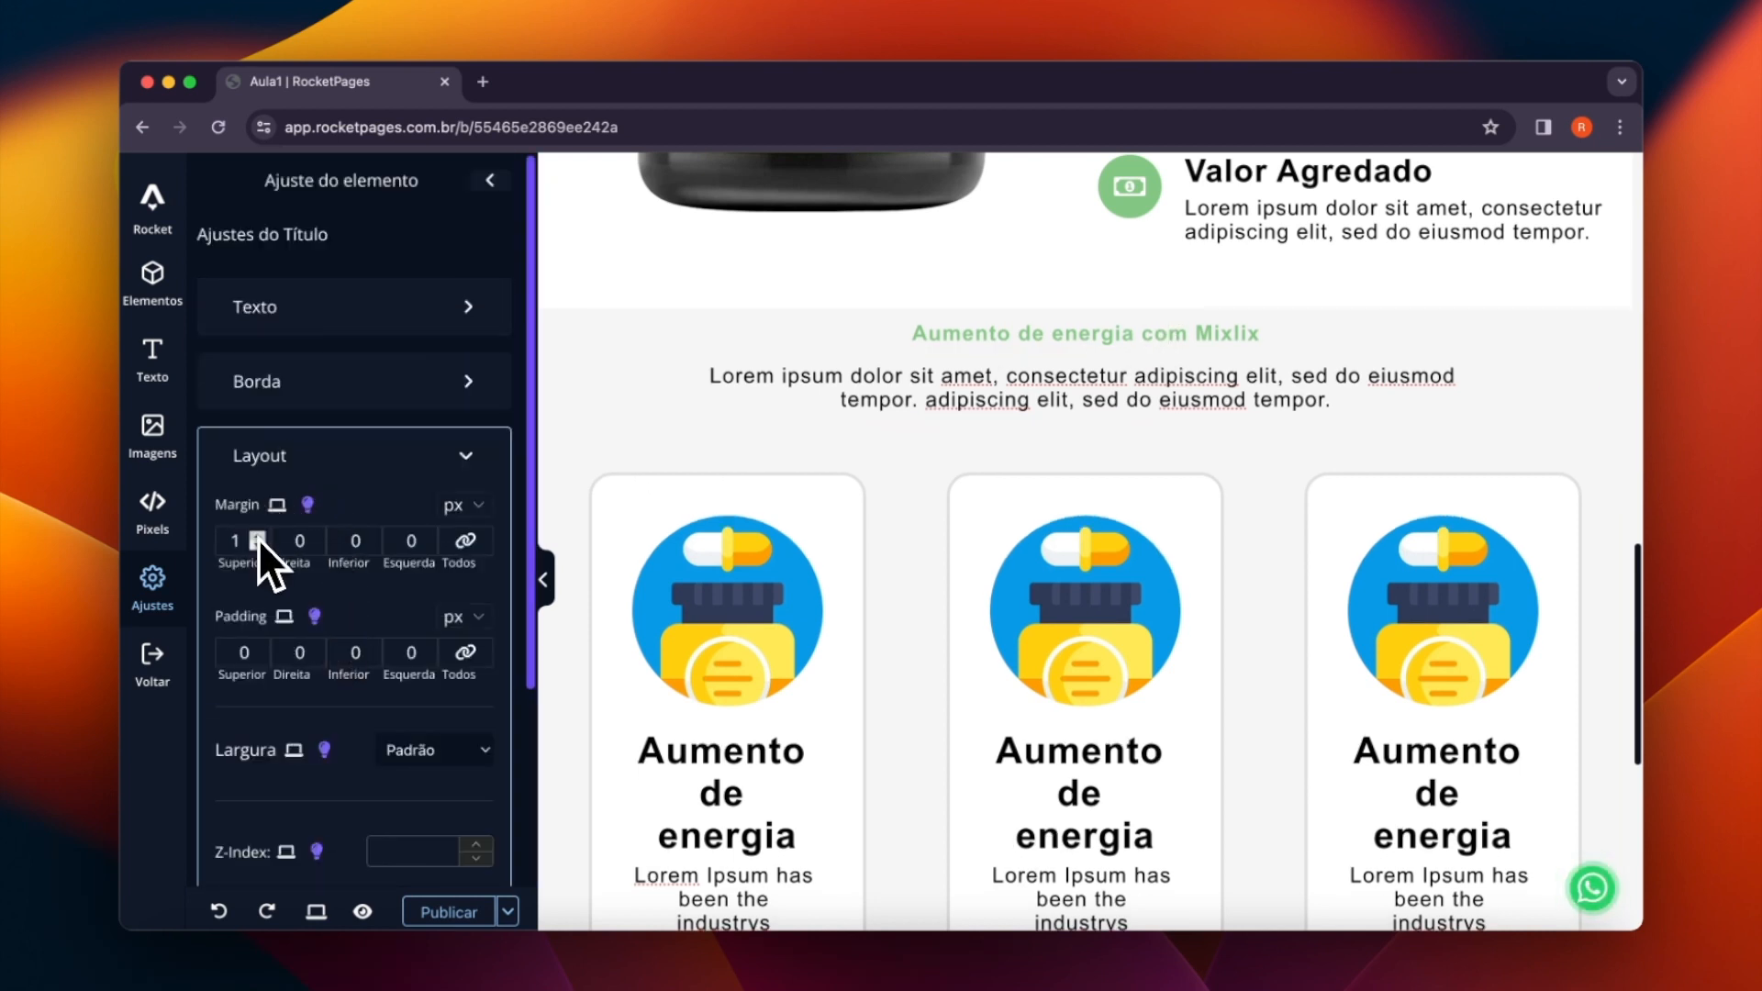
pyautogui.click(261, 537)
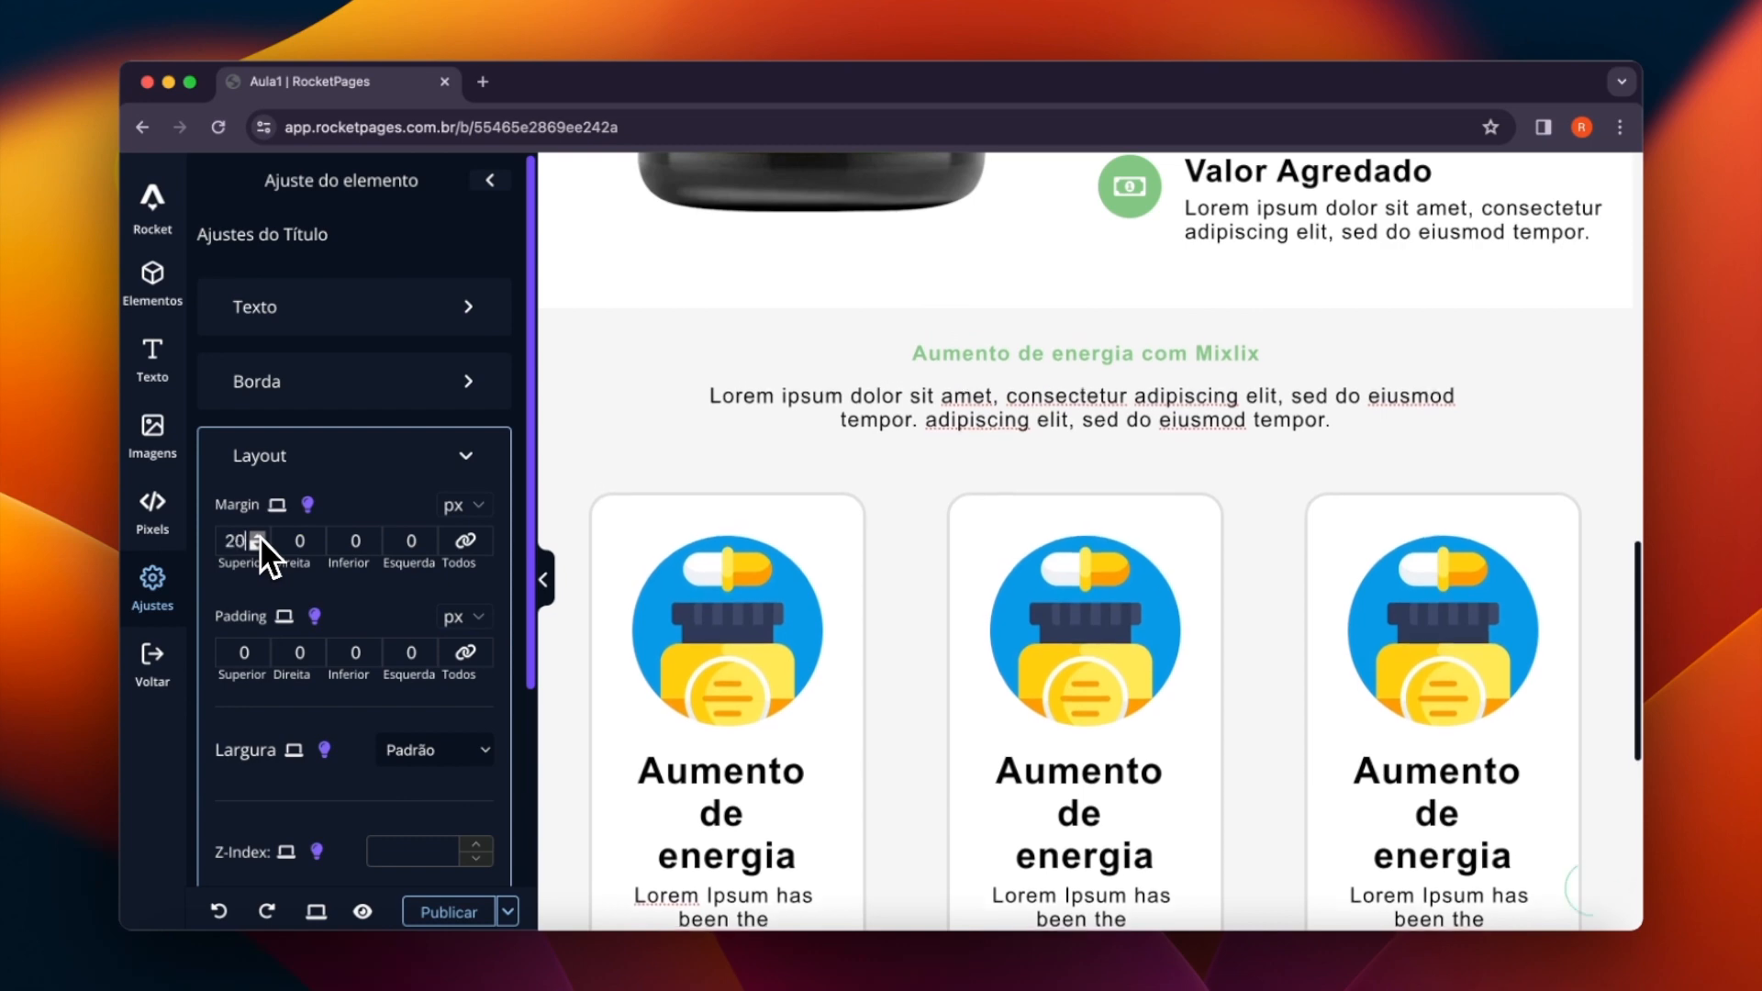
pyautogui.click(259, 537)
pyautogui.click(260, 548)
pyautogui.click(260, 548)
pyautogui.click(260, 548)
# - Review the page layout at full width, from the three energy cards up to the brands section
pyautogui.scroll(-2, 1235, 404)
pyautogui.scroll(-3, 1193, 431)
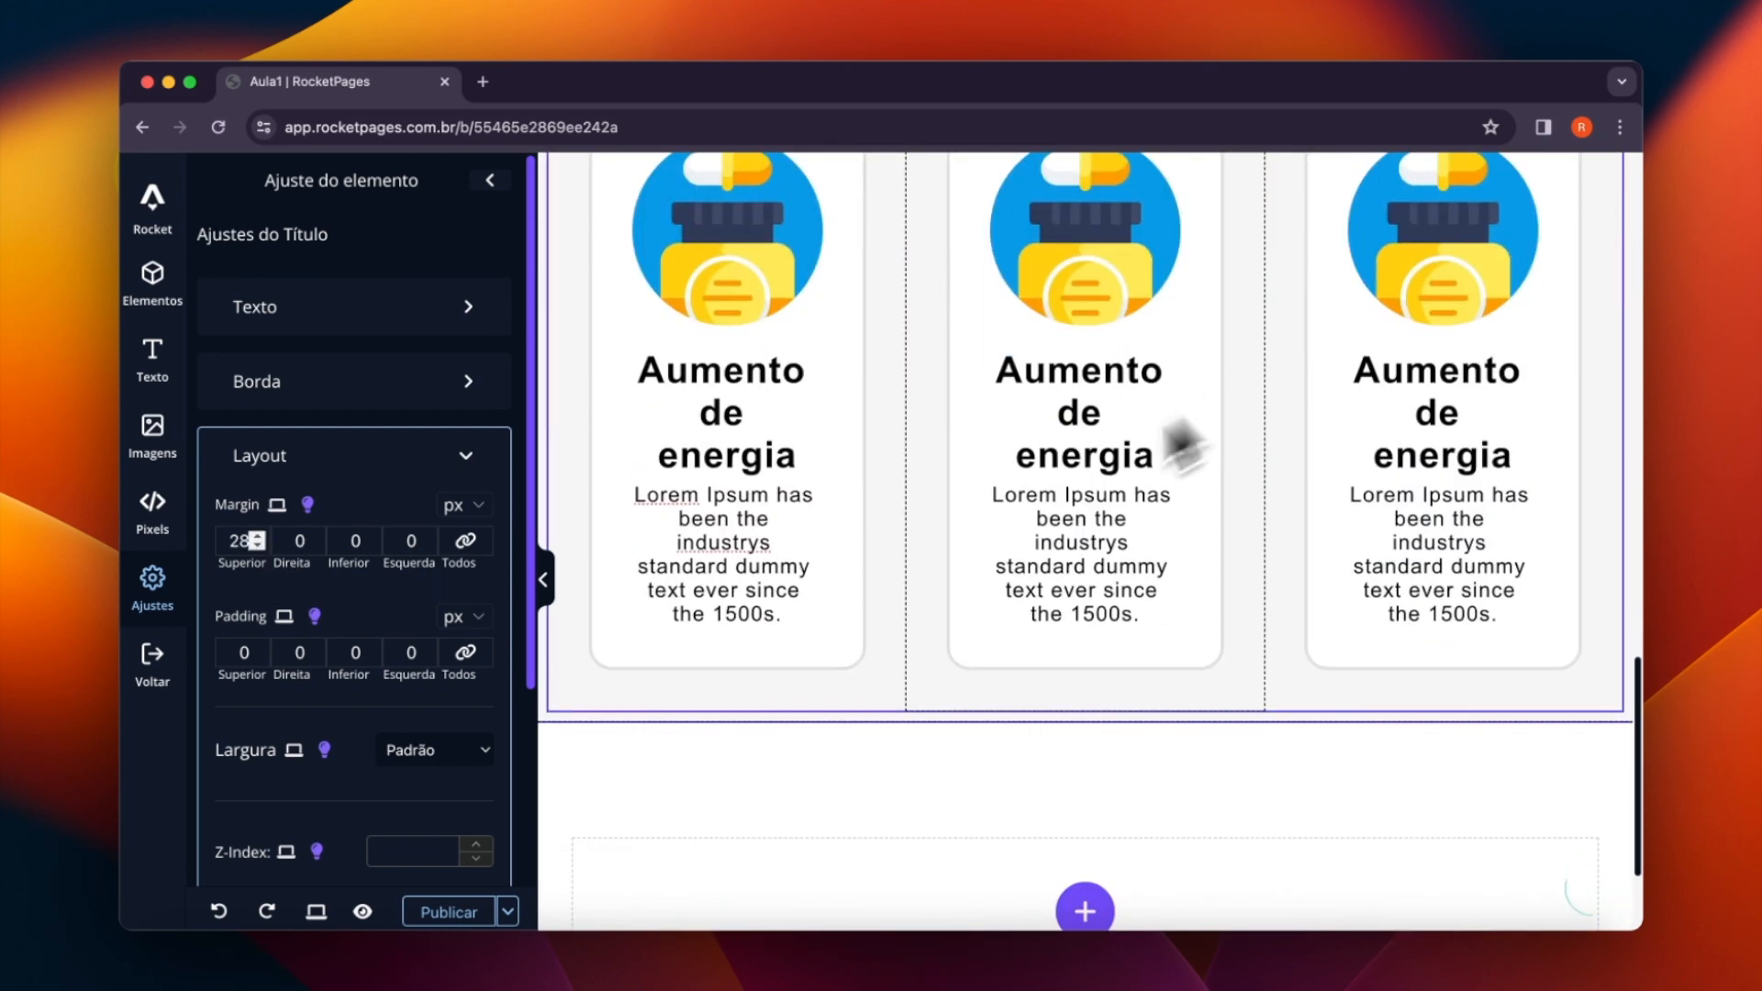
pyautogui.click(542, 579)
pyautogui.scroll(7, 920, 613)
pyautogui.scroll(-5, 952, 613)
pyautogui.scroll(6, 953, 613)
pyautogui.scroll(10, 952, 613)
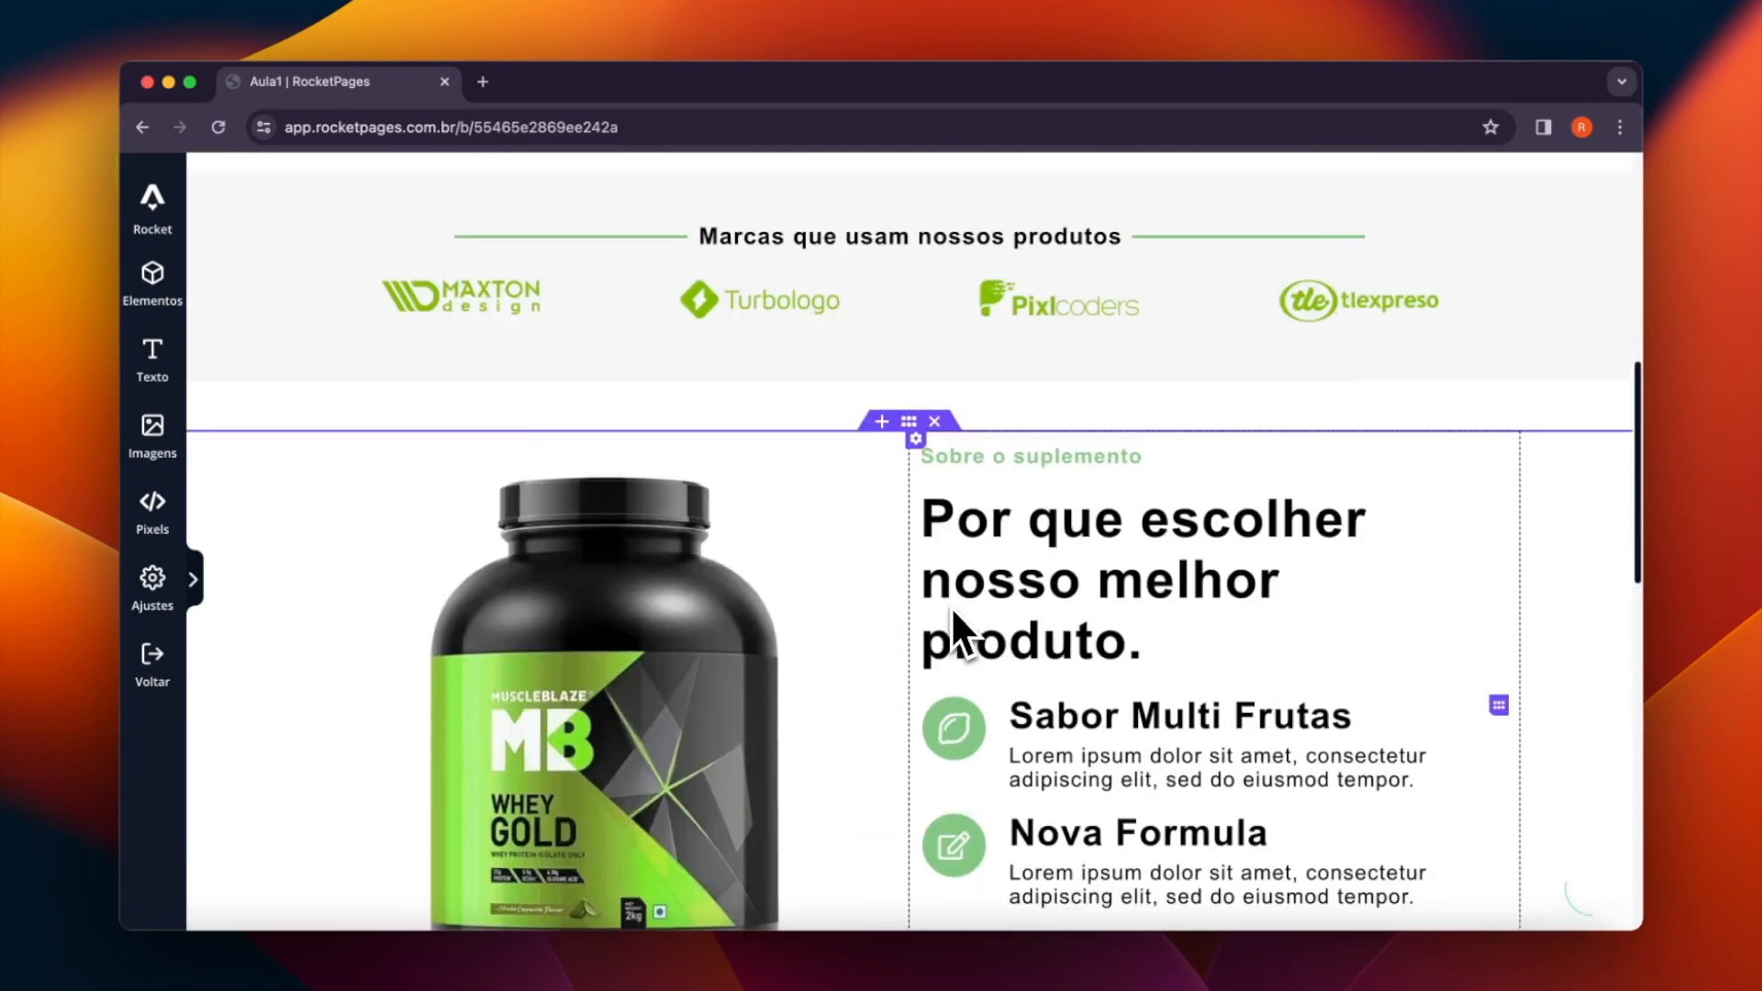
pyautogui.scroll(-12, 952, 610)
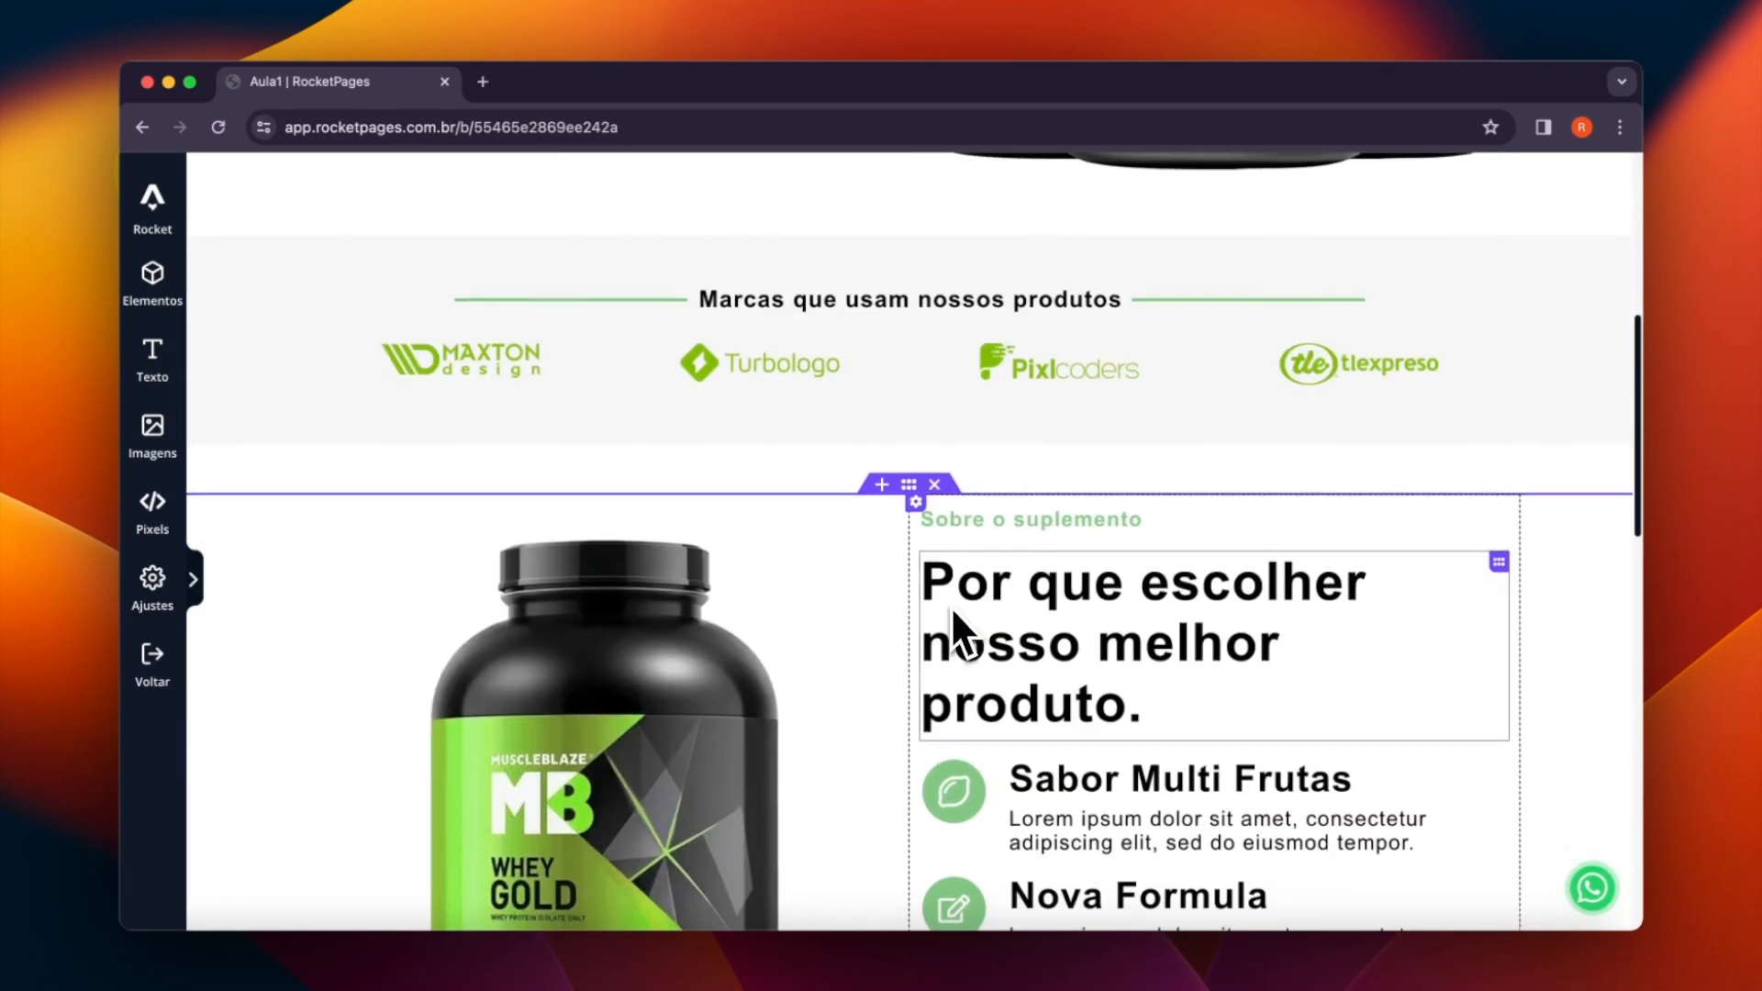